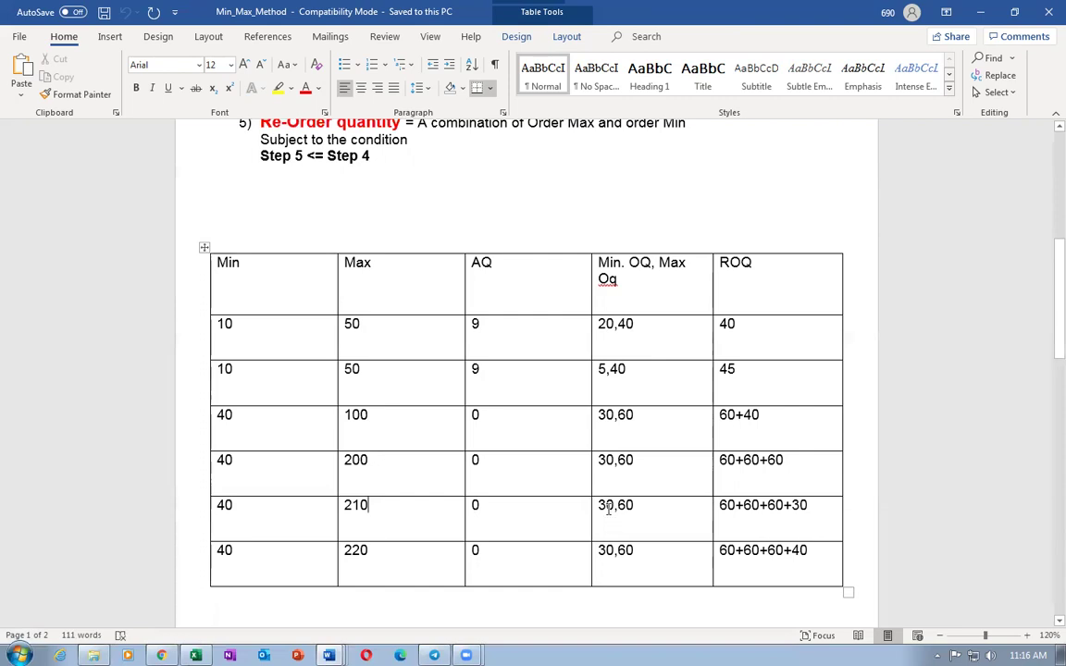
Examine the reorder quantities in the table's rows with Max 210 and 220, and review the Move Order methodology steps above.
{"action": "left_click", "coordinate": [415, 526]}
{"action": "left_click_drag", "start_coordinate": [720, 514], "coordinate": [816, 512]}
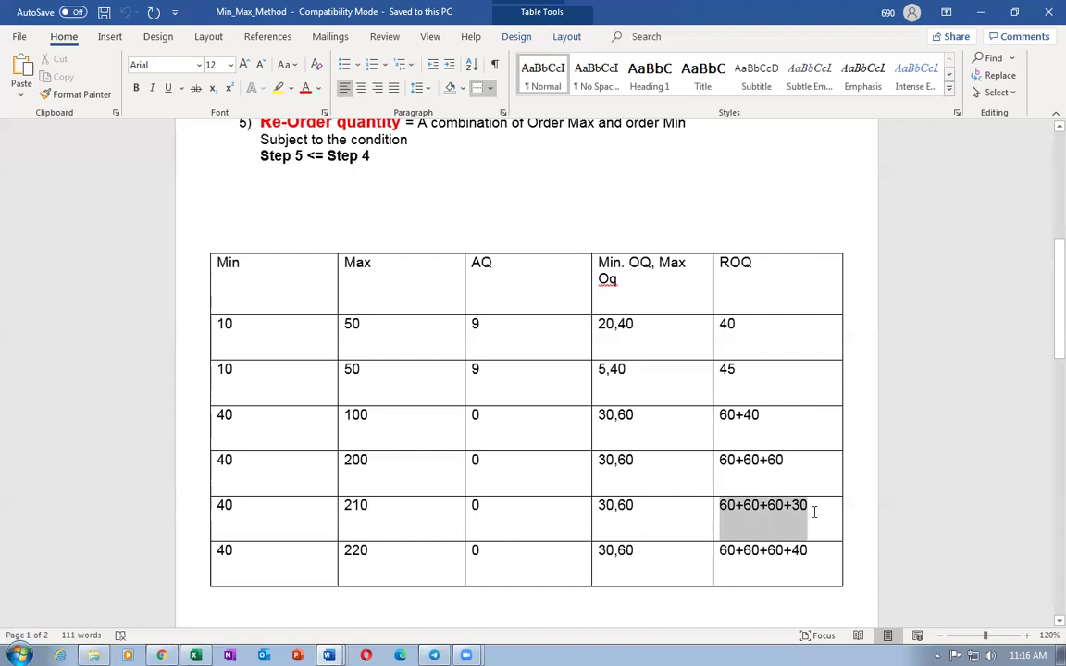
{"action": "left_click", "coordinate": [362, 552]}
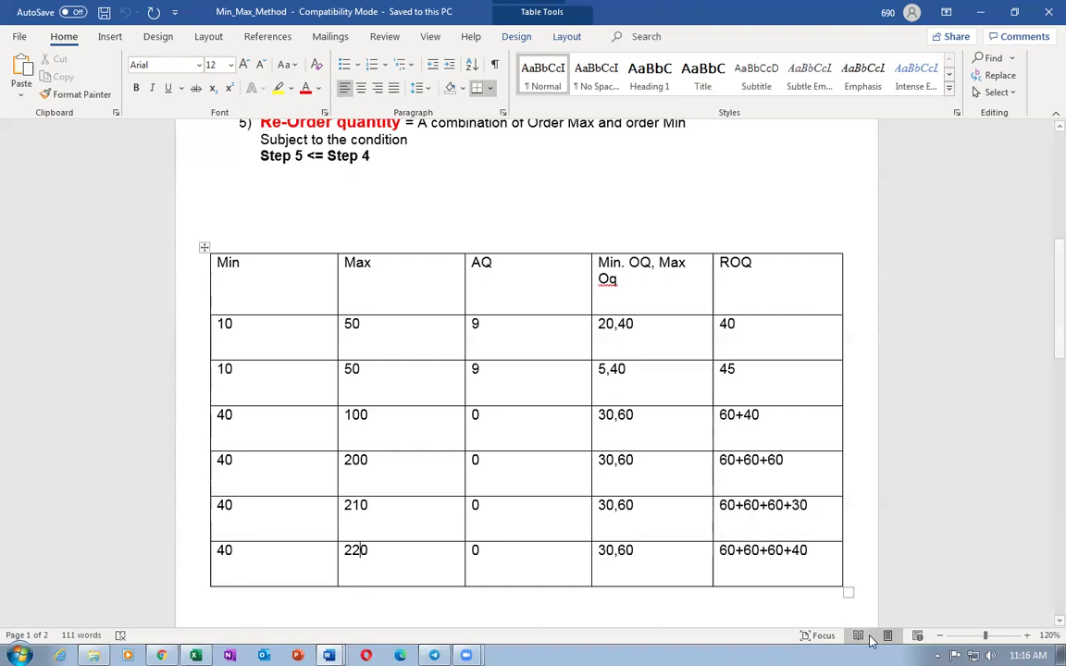
{"action": "left_click_drag", "start_coordinate": [713, 556], "coordinate": [825, 566]}
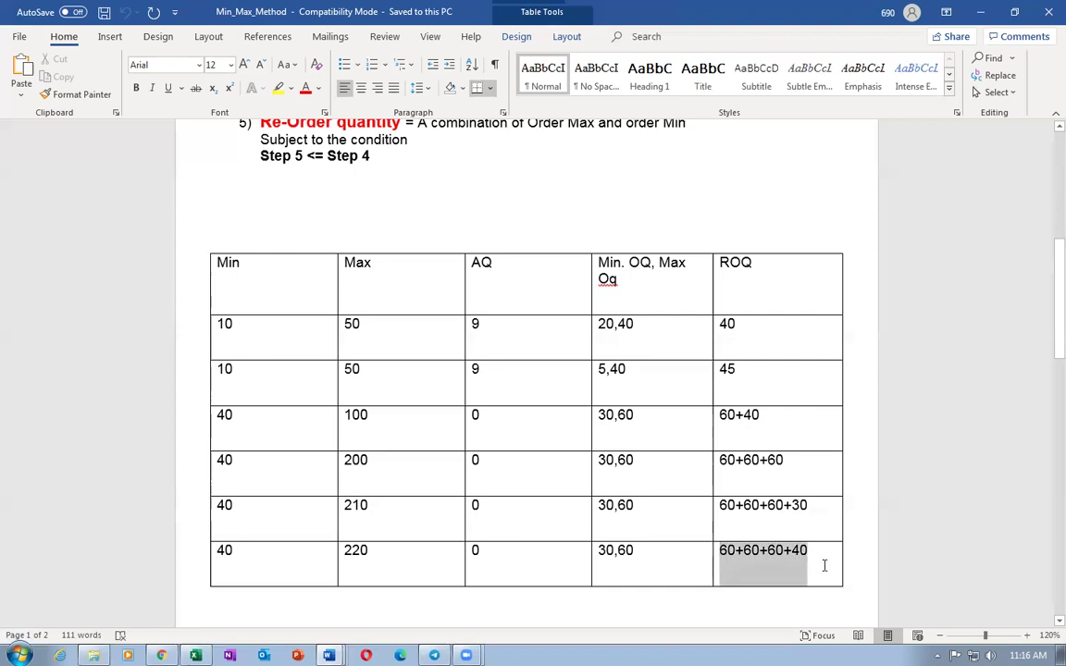
{"action": "left_click", "coordinate": [440, 223]}
{"action": "scroll", "coordinate": [444, 224], "scroll_direction": "up", "scroll_amount": 4}
{"action": "scroll", "coordinate": [446, 224], "scroll_direction": "up", "scroll_amount": 3}
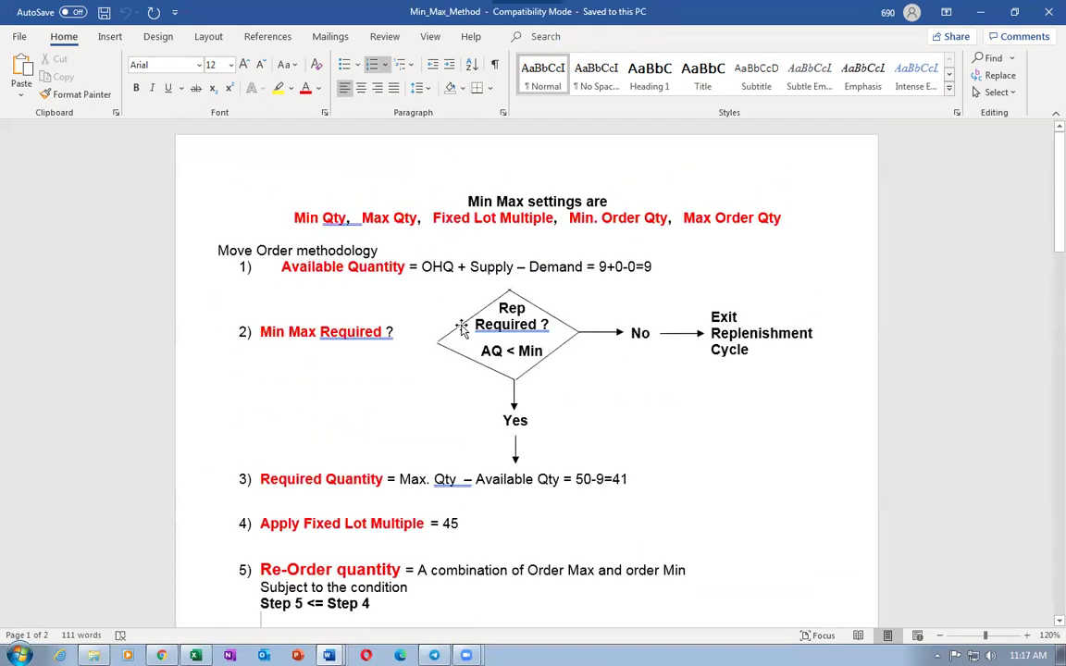
{"action": "scroll", "coordinate": [460, 331], "scroll_direction": "down", "scroll_amount": 1}
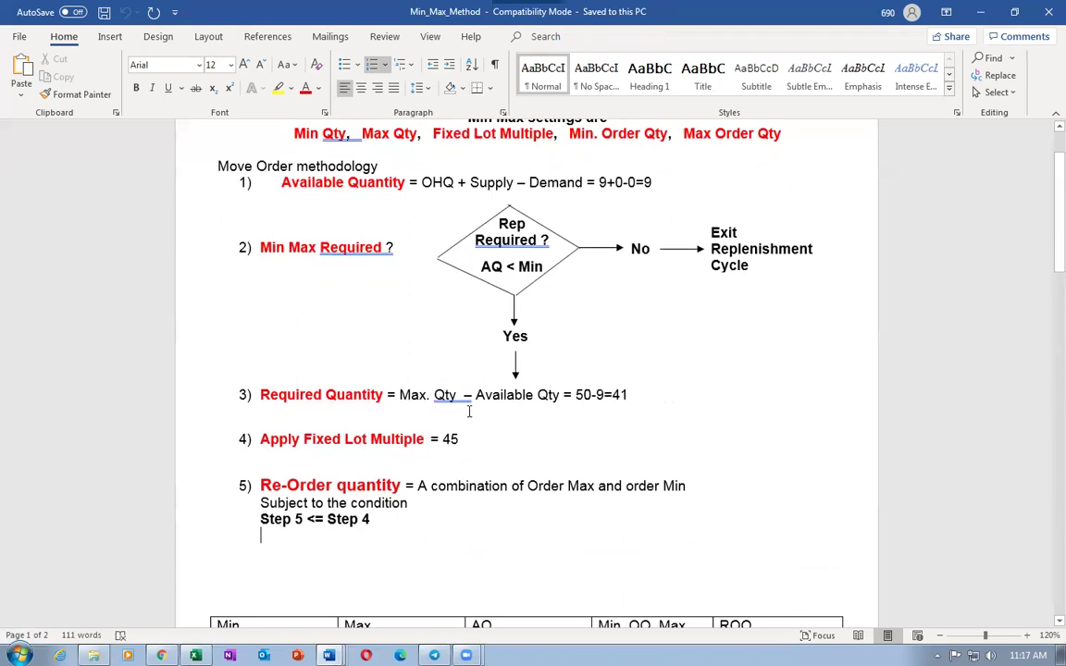
Switch to the Min_Max_Planning document and examine the Nearest column of the Rounding Rules table.
{"action": "key", "text": "alt+Tab"}
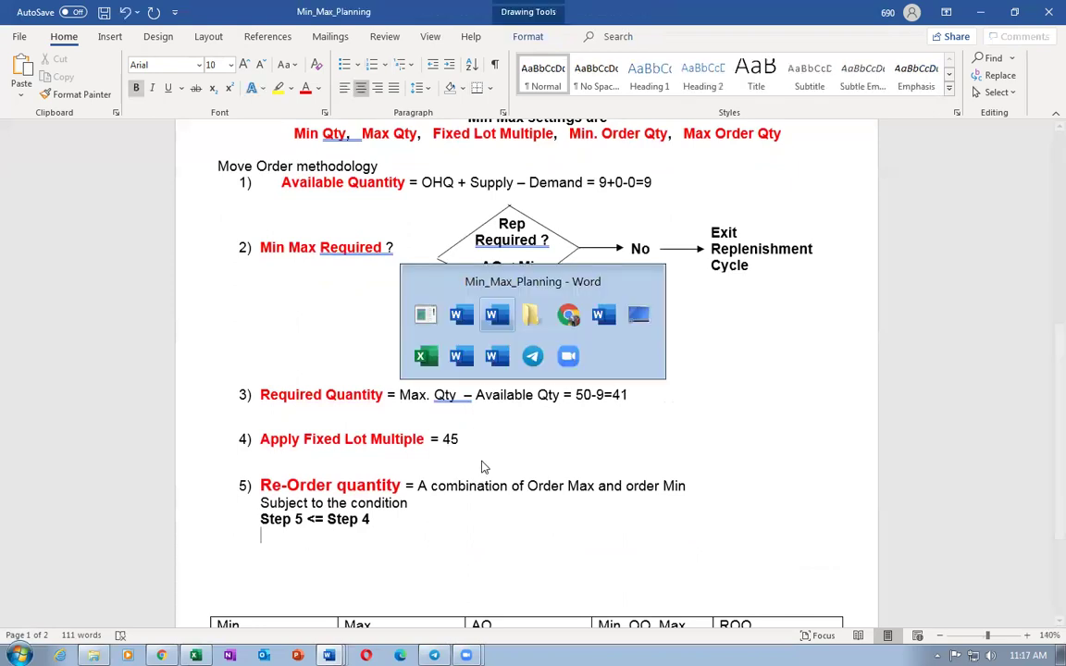
{"action": "left_click", "coordinate": [576, 428]}
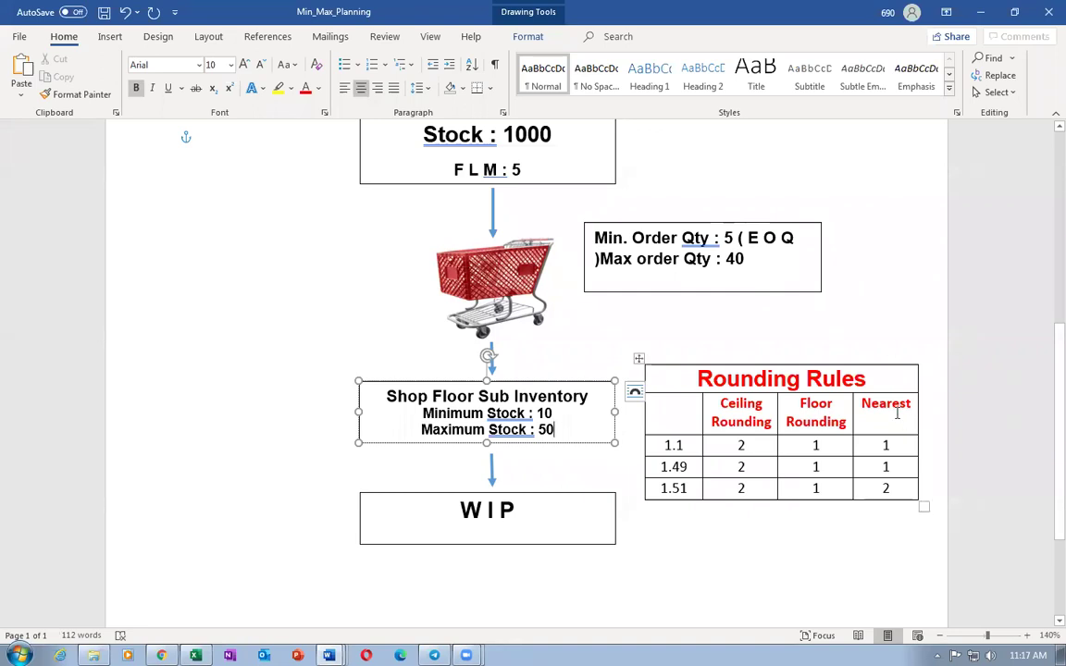
{"action": "left_click_drag", "start_coordinate": [897, 413], "coordinate": [906, 484]}
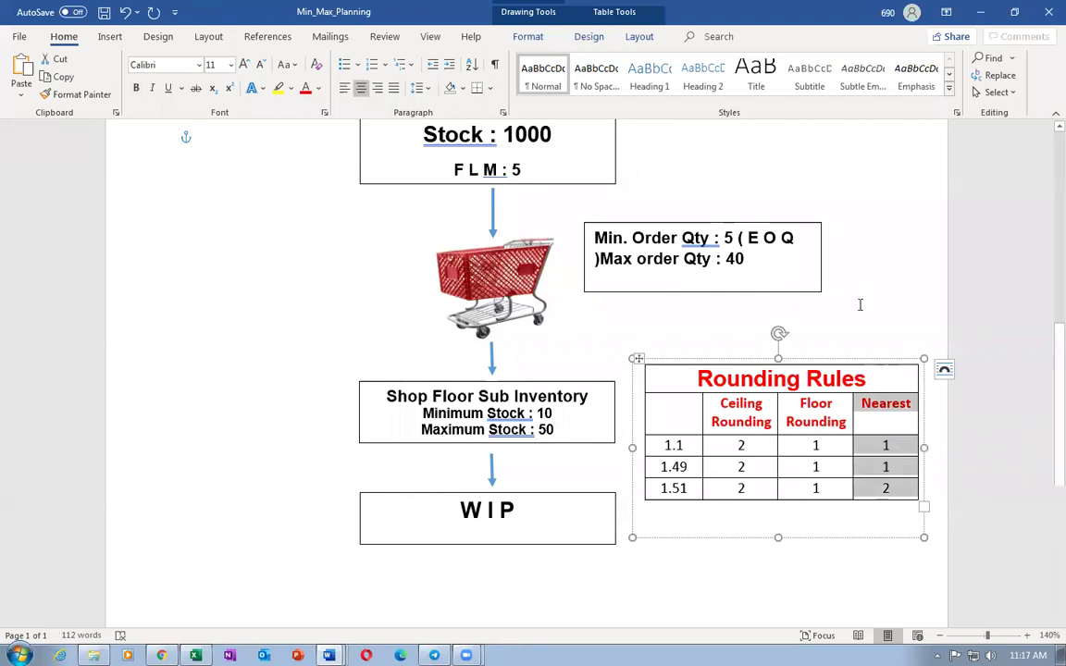
{"action": "left_click", "coordinate": [205, 402]}
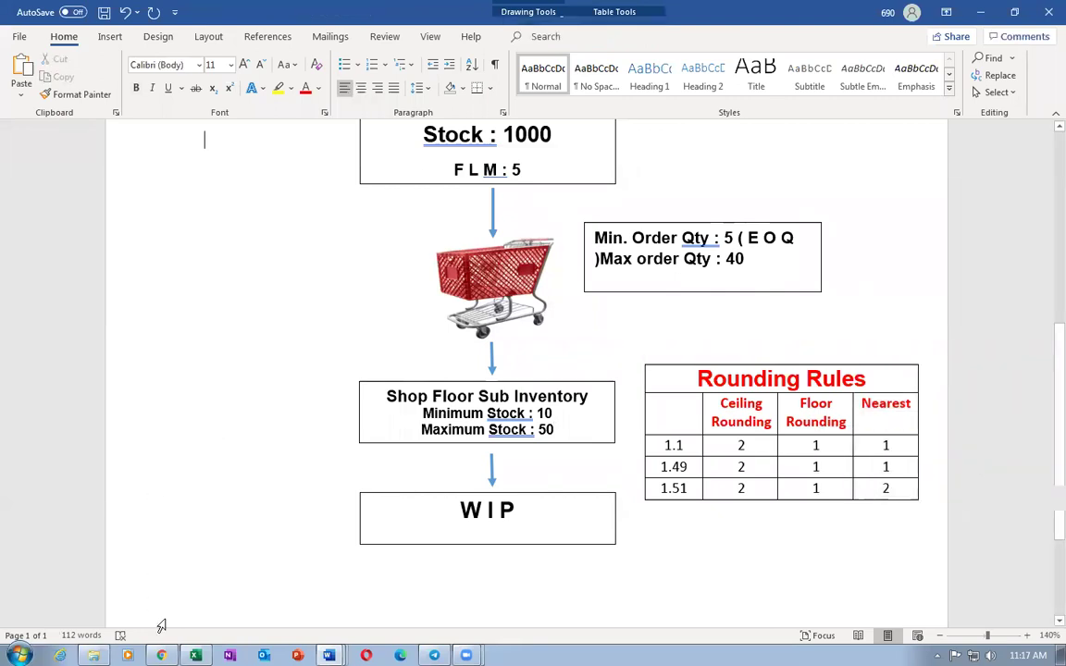
Switch to Oracle in Chrome and open Product Information Management from the Product Management apps.
{"action": "left_click", "coordinate": [161, 656]}
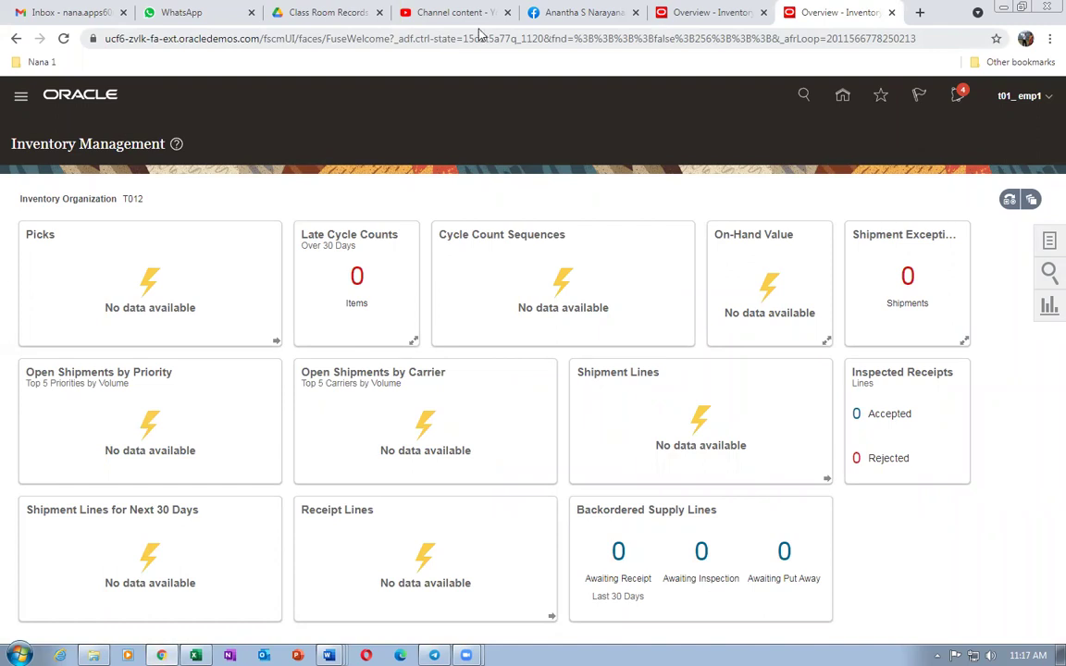
{"action": "left_click", "coordinate": [705, 12]}
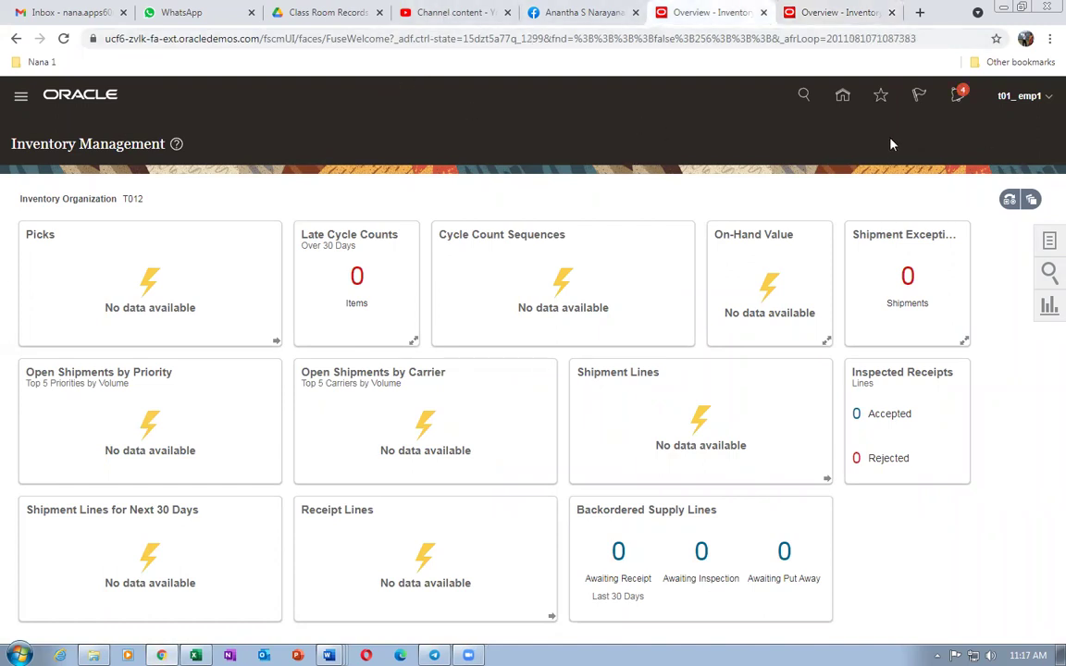
{"action": "left_click", "coordinate": [846, 100]}
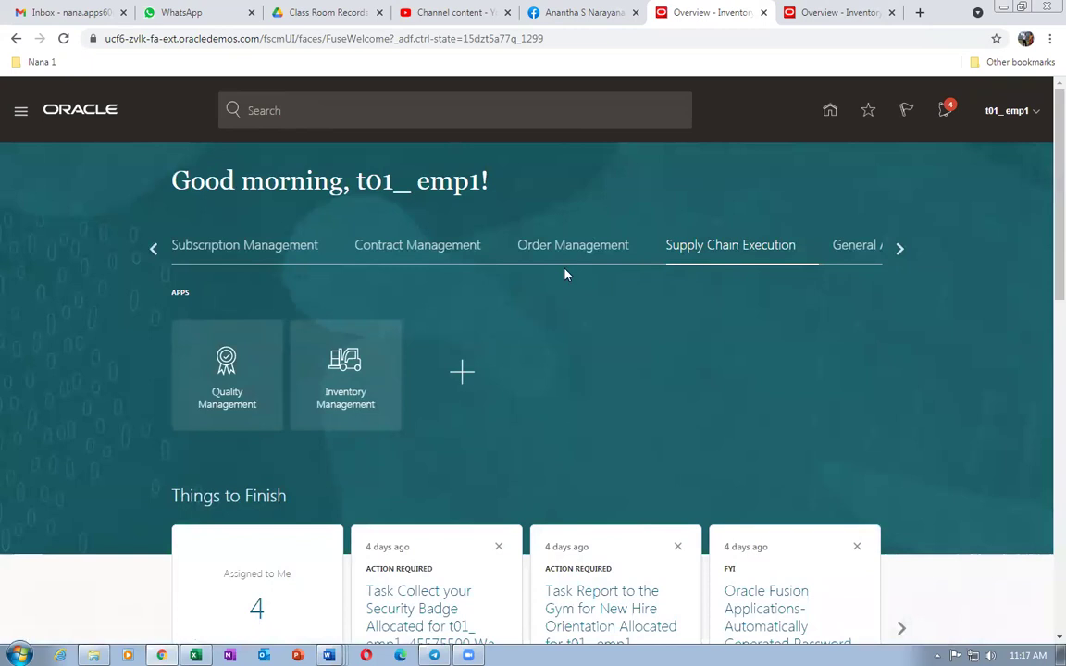
{"action": "left_click", "coordinate": [153, 251]}
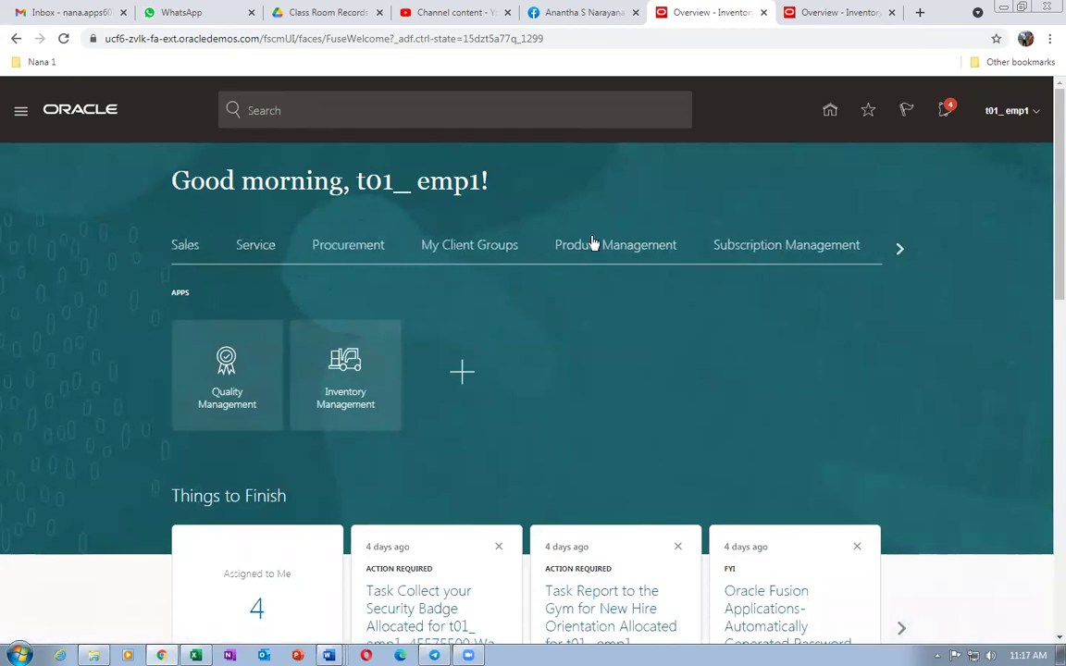
{"action": "left_click", "coordinate": [615, 245]}
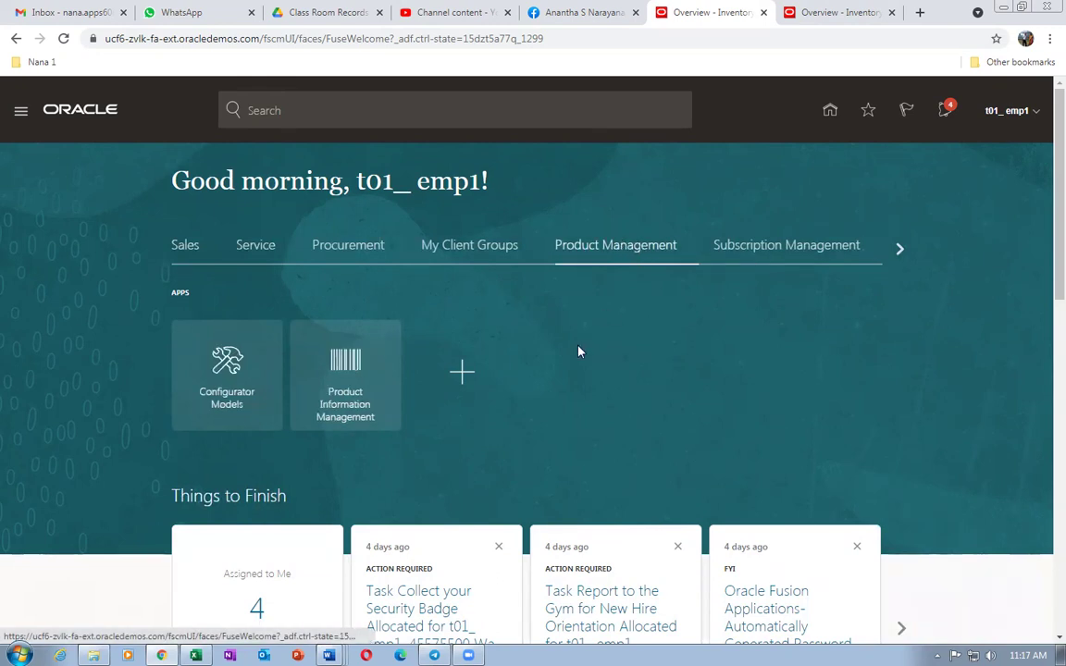
{"action": "left_click", "coordinate": [344, 398]}
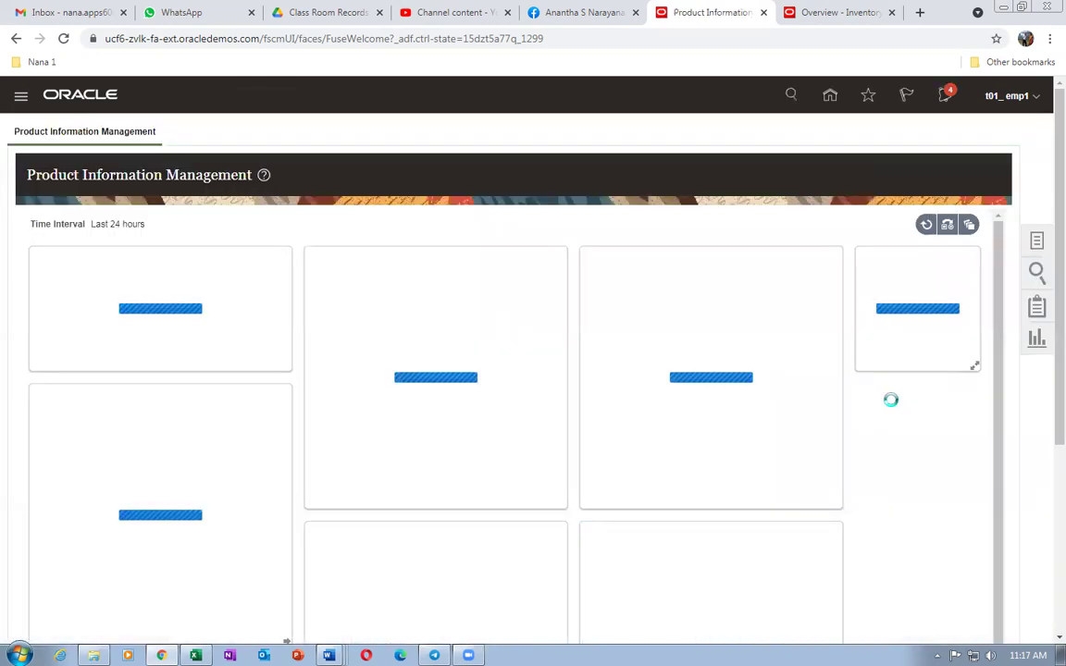
Start a new item in organization T010 with the Root Item Class and the t01 Purchased Item template.
{"action": "left_click", "coordinate": [1035, 248]}
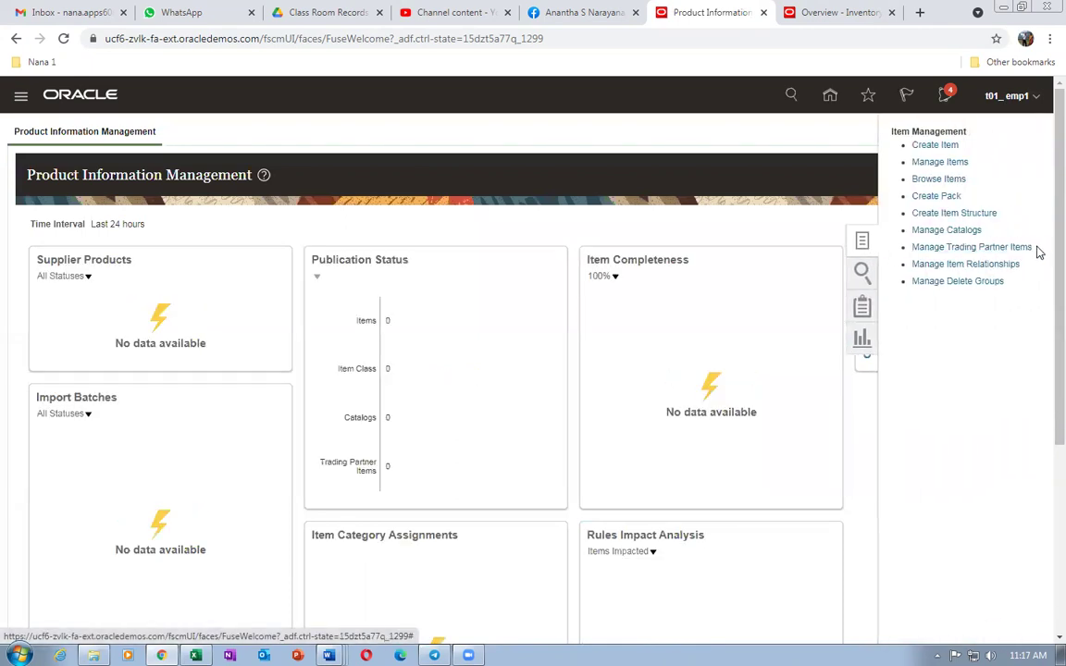
{"action": "left_click", "coordinate": [937, 147]}
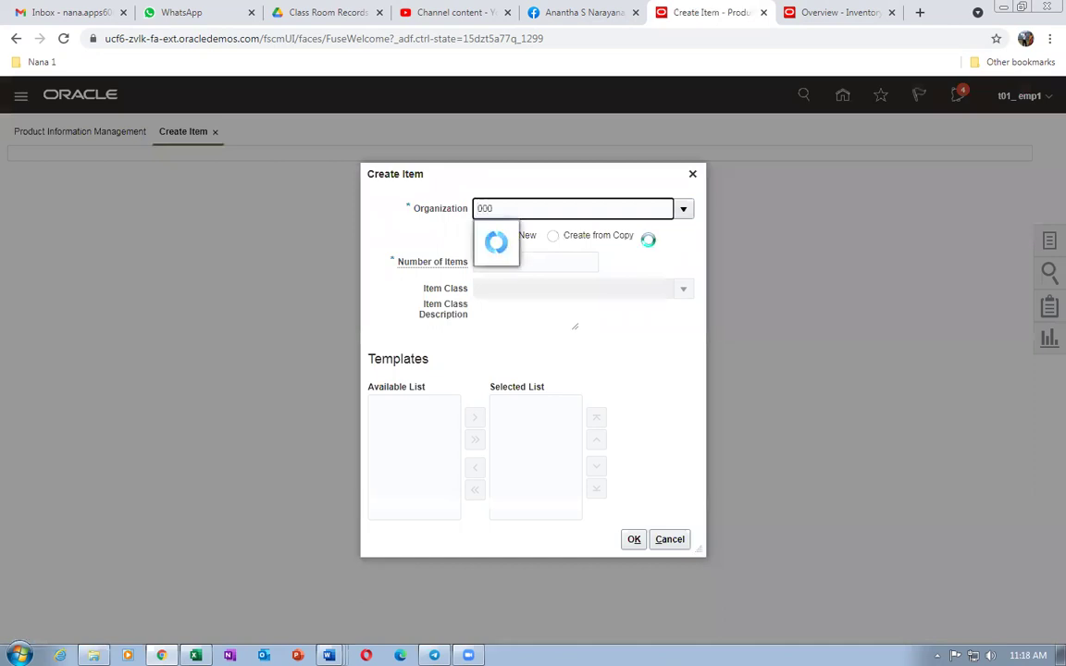
{"action": "type", "text": "01"}
{"action": "left_click", "coordinate": [524, 232]}
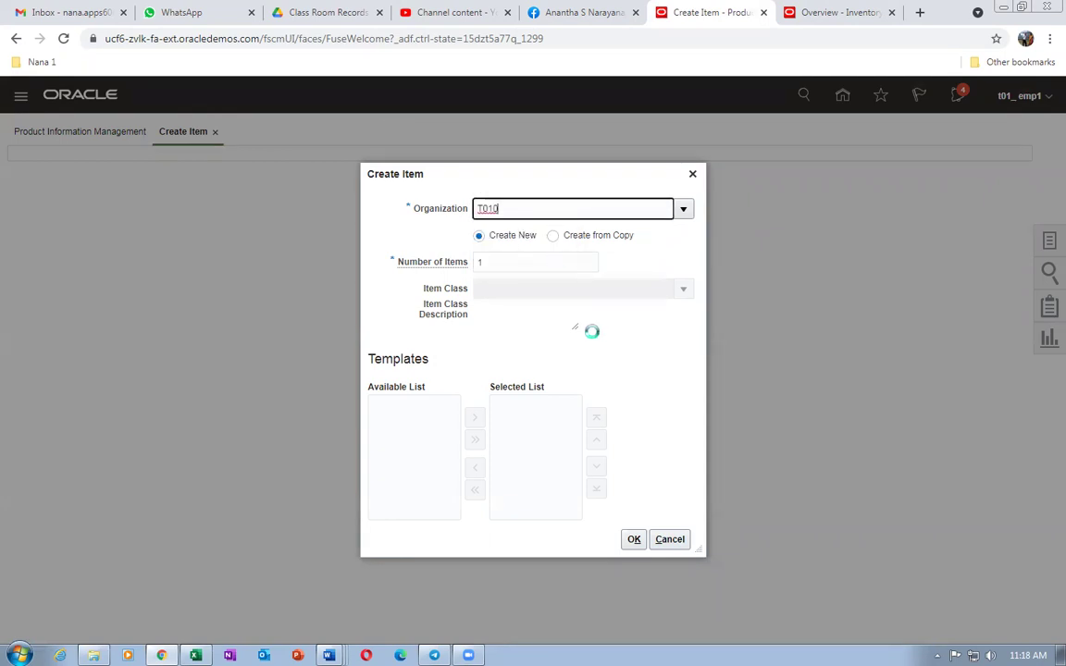
{"action": "left_click", "coordinate": [698, 541]}
{"action": "left_click", "coordinate": [699, 543]}
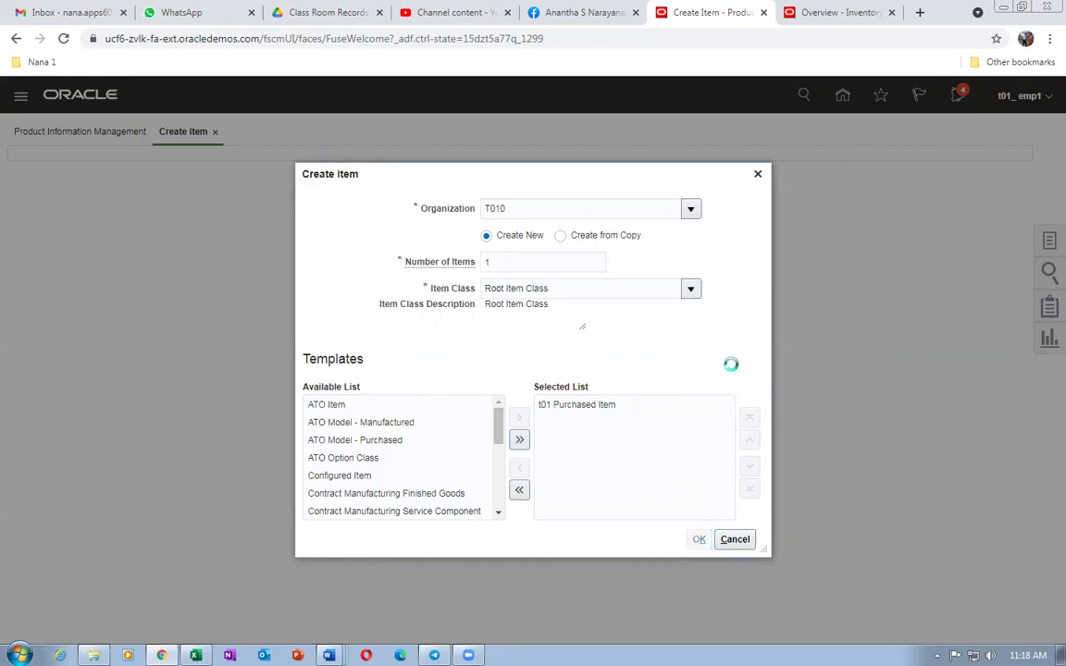
{"action": "left_click", "coordinate": [752, 399]}
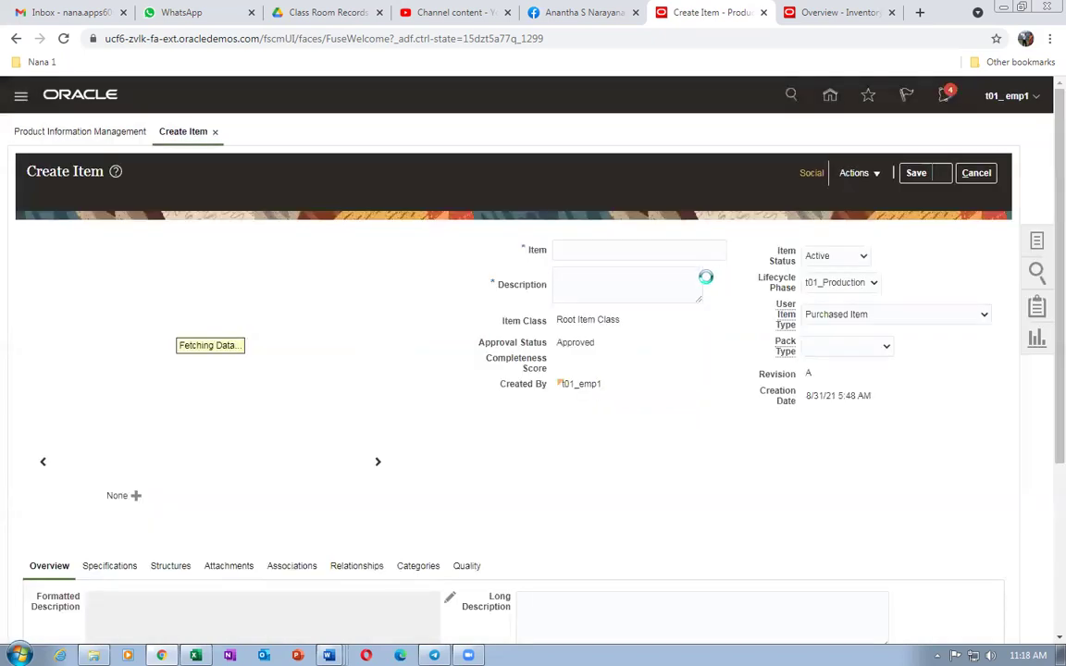
Name the item t01_mm_test and copy the same text into its description.
{"action": "left_click", "coordinate": [663, 253]}
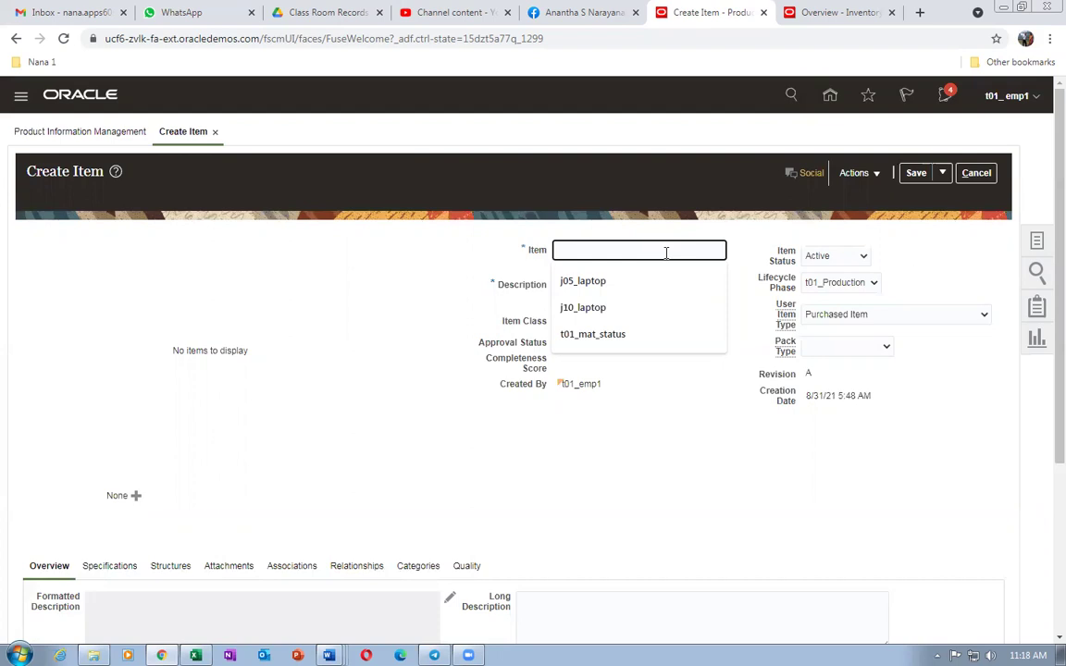
{"action": "type", "text": "t01_mm_test"}
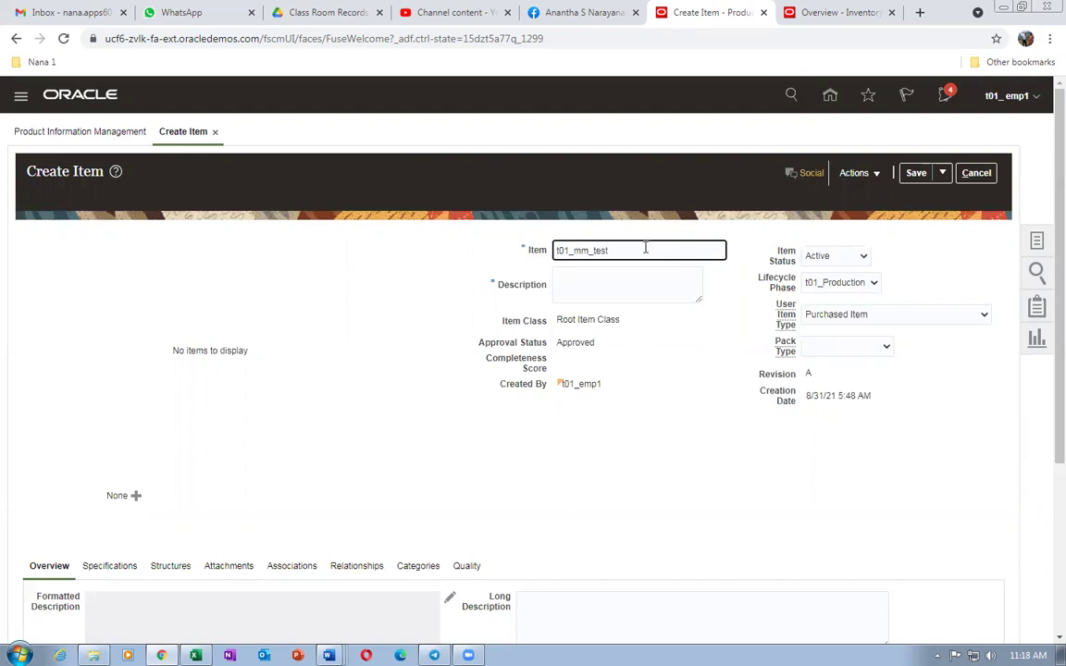
{"action": "left_click_drag", "start_coordinate": [645, 248], "coordinate": [507, 263]}
{"action": "key", "text": "ctrl+c"}
{"action": "left_click", "coordinate": [600, 296]}
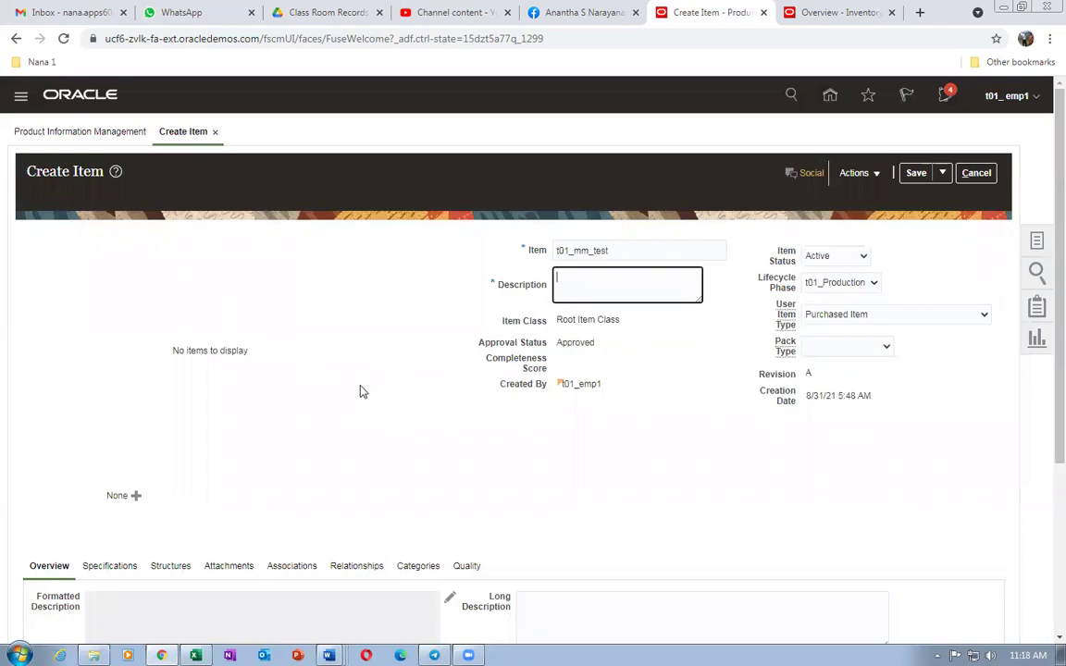
{"action": "key", "text": "ctrl+v"}
{"action": "scroll", "coordinate": [362, 391], "scroll_direction": "down", "scroll_amount": 3}
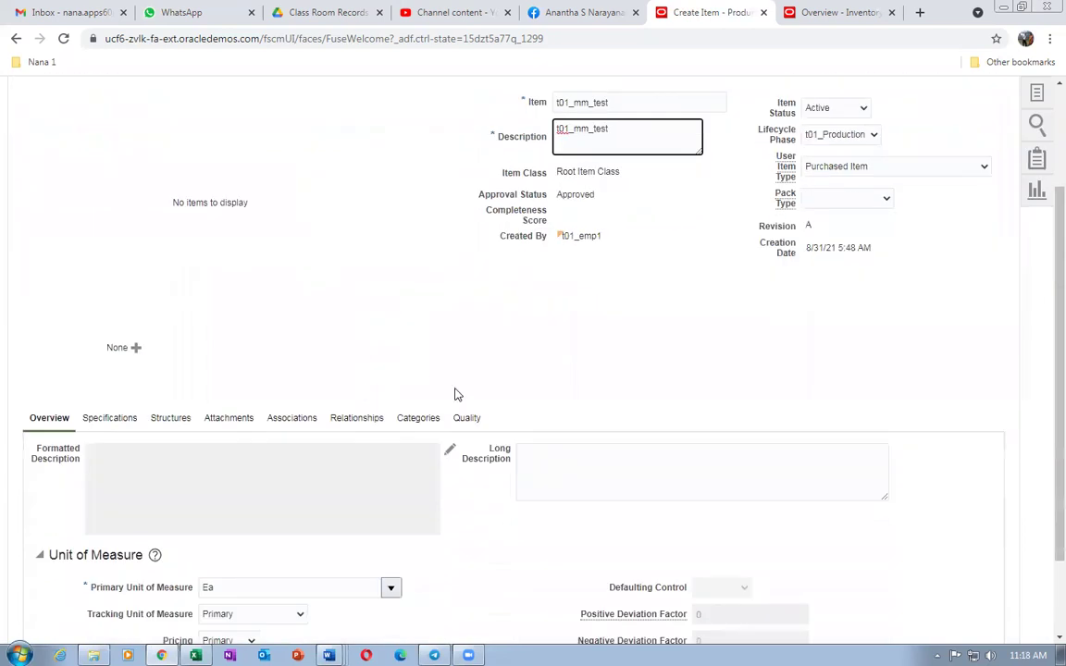
Search the organizations for t01 and associate the item with child organization T011.
{"action": "left_click", "coordinate": [286, 421]}
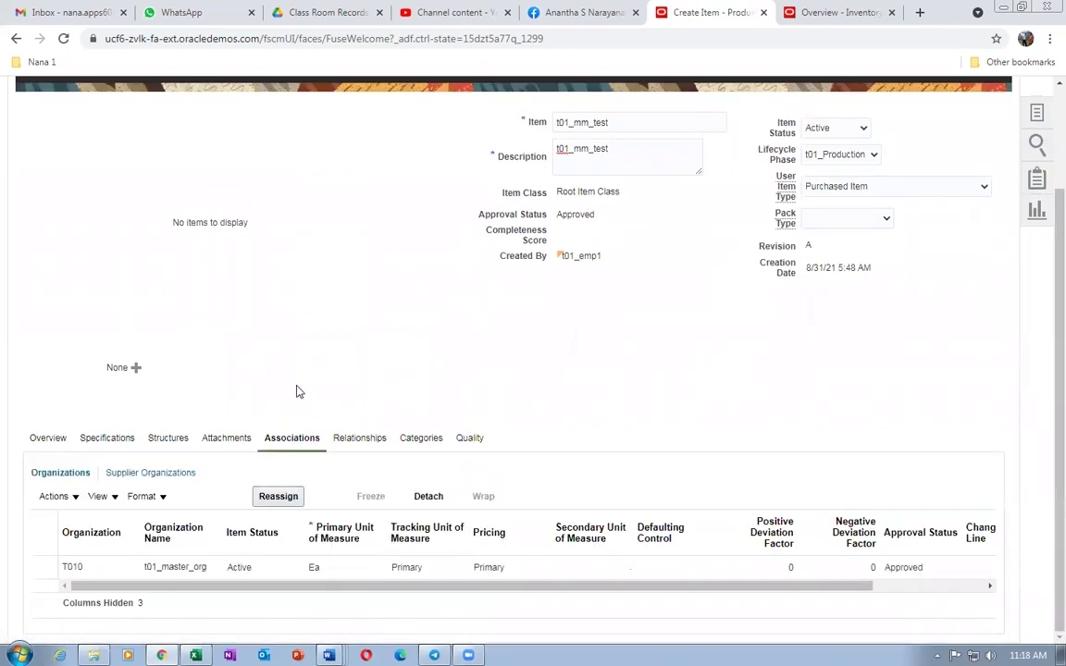
{"action": "left_click", "coordinate": [53, 496]}
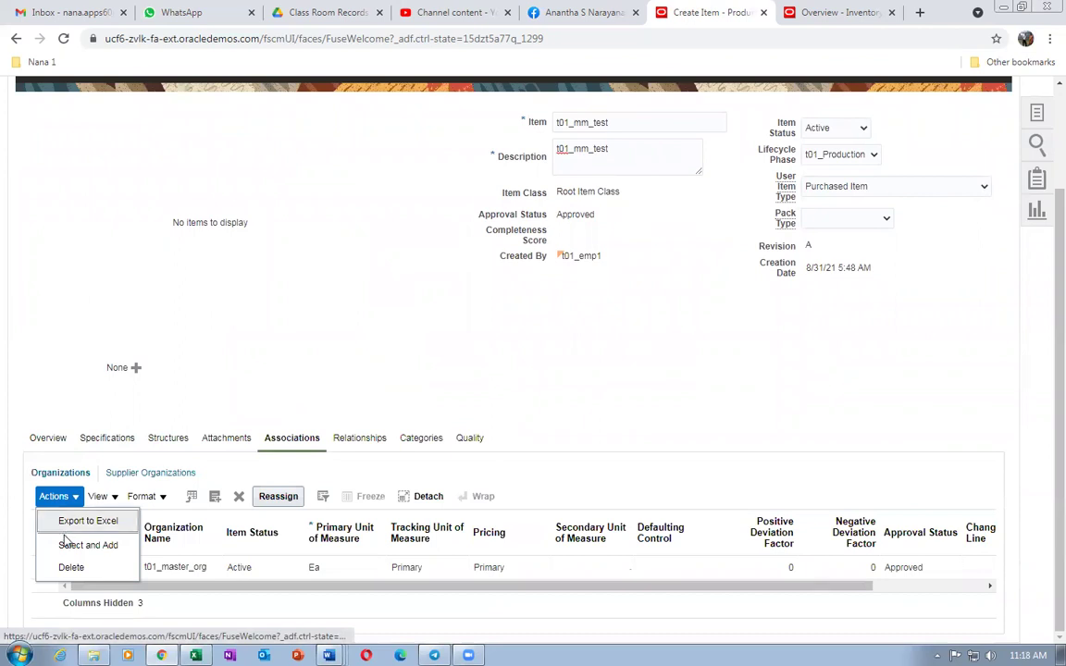
{"action": "left_click", "coordinate": [67, 545]}
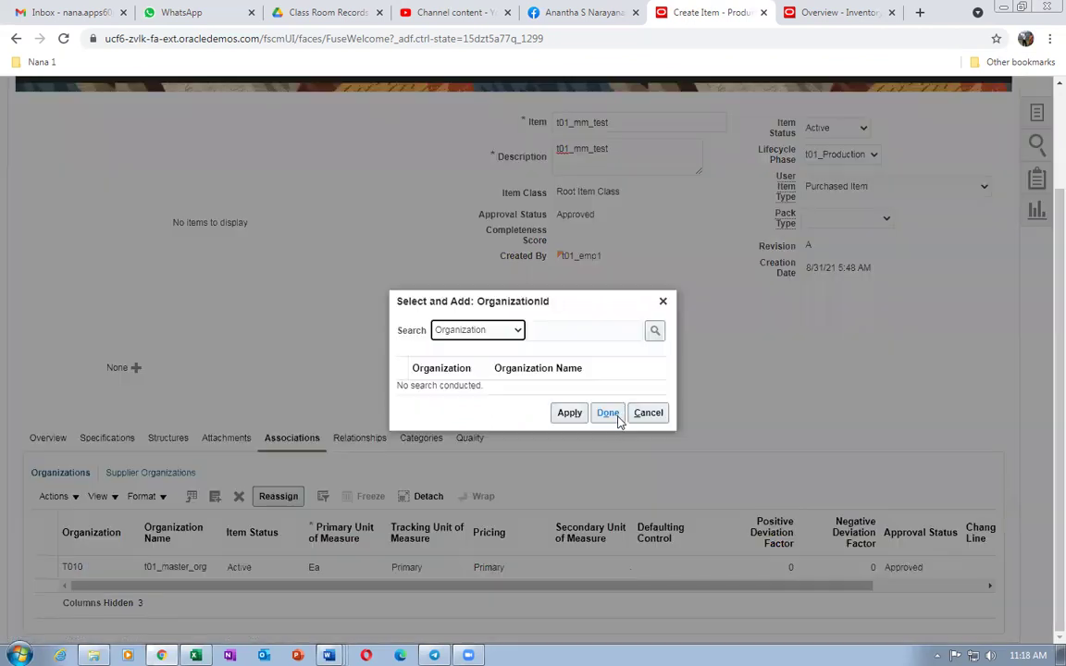
{"action": "left_click", "coordinate": [553, 330]}
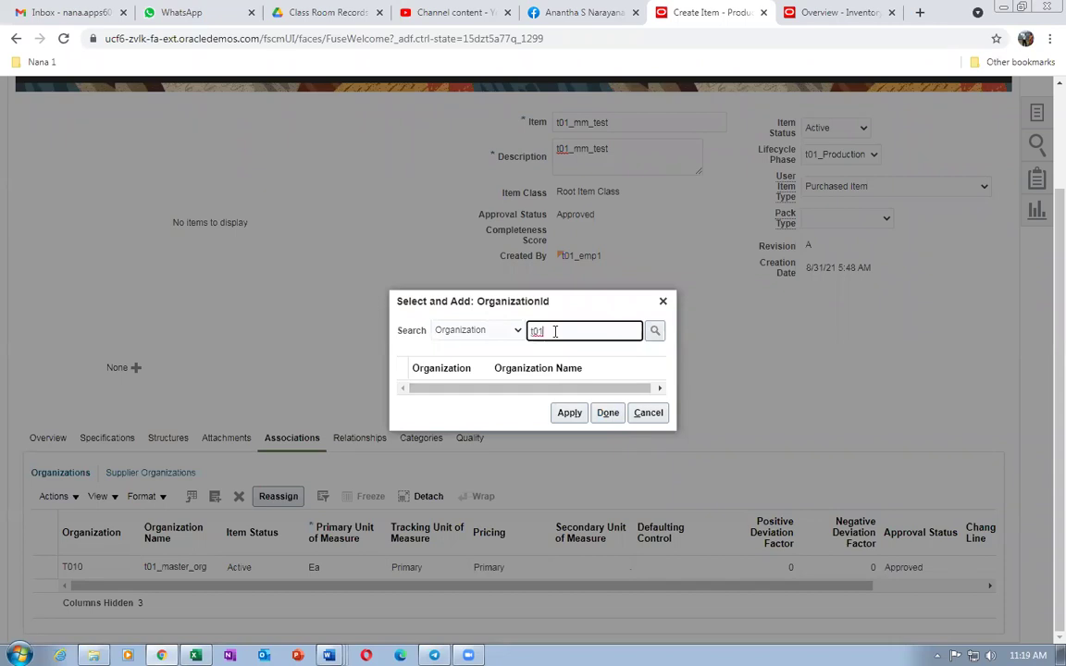
{"action": "type", "text": "t01"}
{"action": "key", "text": "Return"}
{"action": "left_click", "coordinate": [399, 380]}
{"action": "left_click", "coordinate": [567, 448]}
{"action": "left_click", "coordinate": [604, 449]}
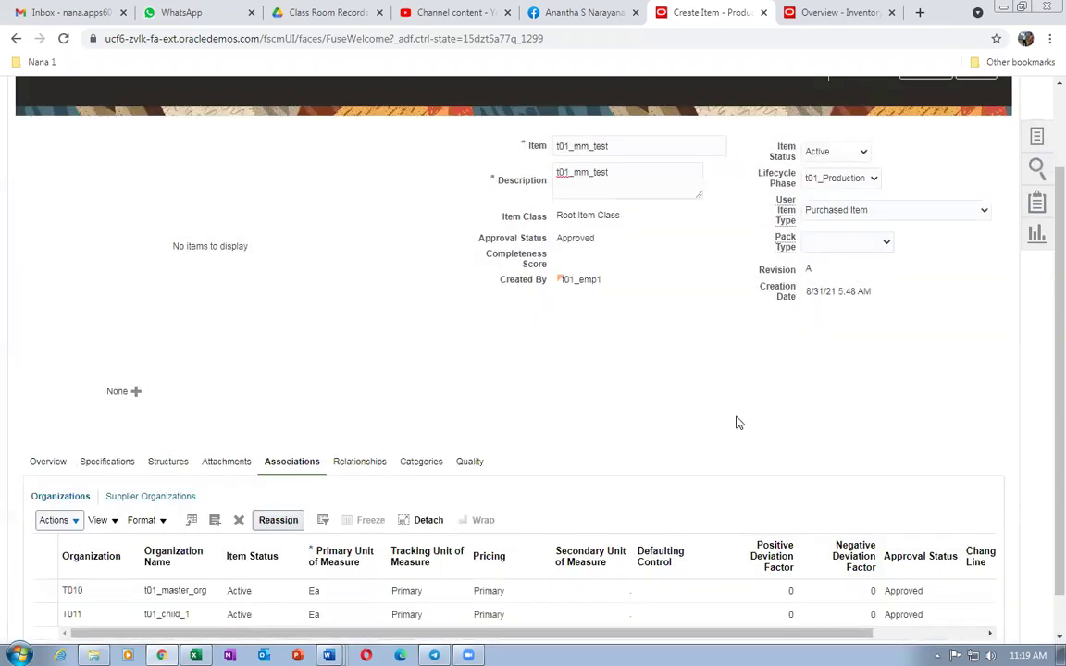
Save the new item and close its creation page.
{"action": "scroll", "coordinate": [738, 423], "scroll_direction": "up", "scroll_amount": 2}
{"action": "left_click", "coordinate": [942, 173]}
{"action": "left_click", "coordinate": [945, 198]}
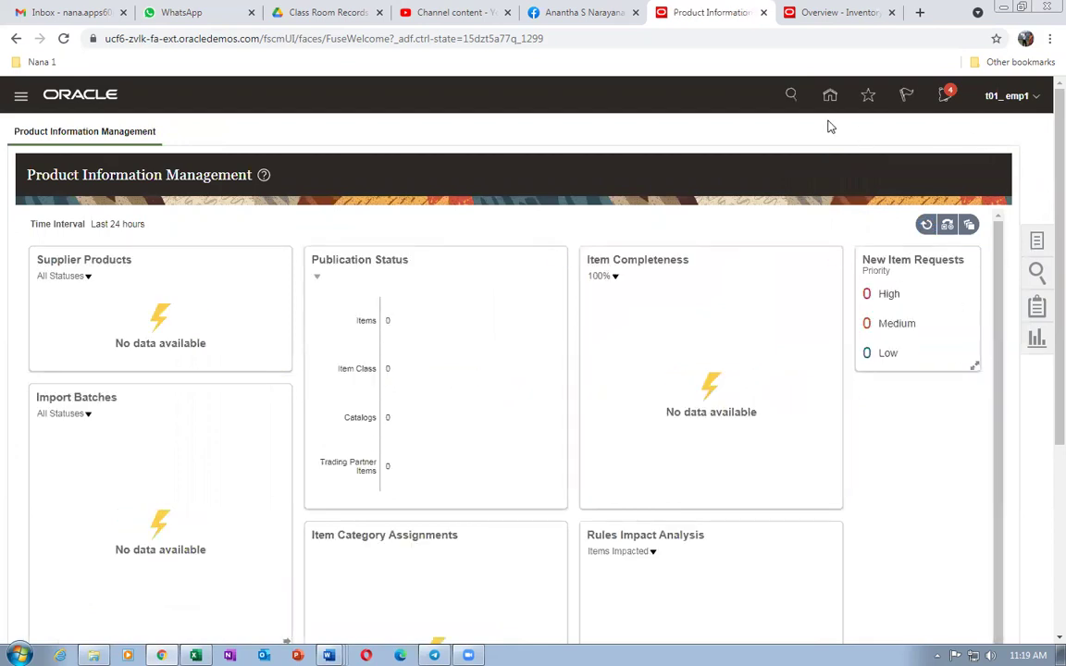
Open the Setup and Maintenance work area and display its list of tasks.
{"action": "left_click", "coordinate": [866, 9]}
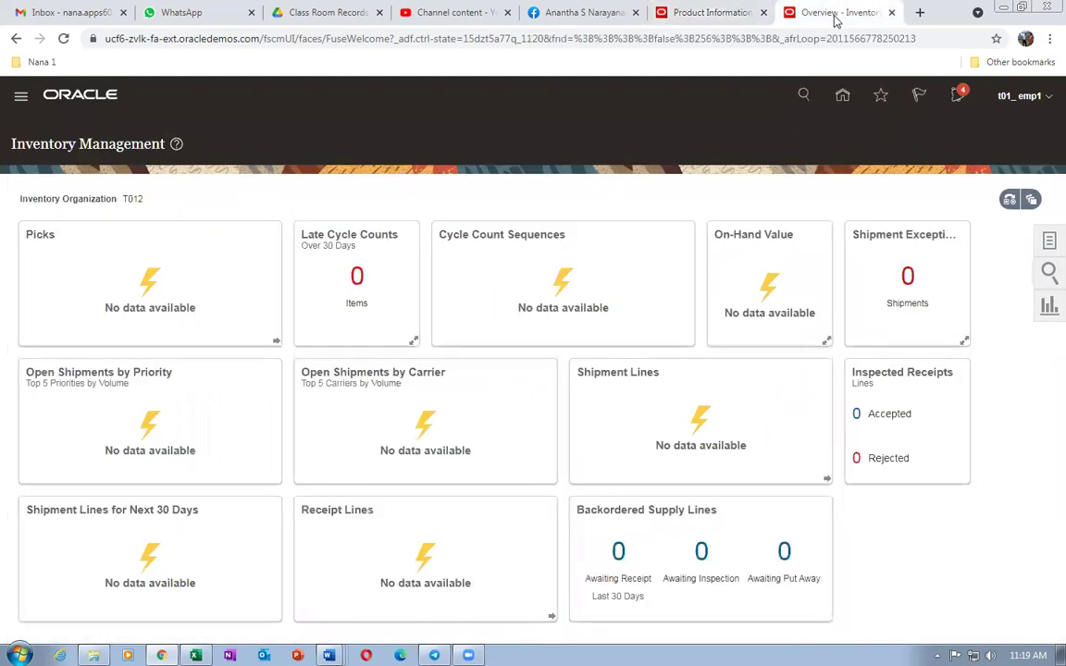
{"action": "left_click", "coordinate": [696, 13]}
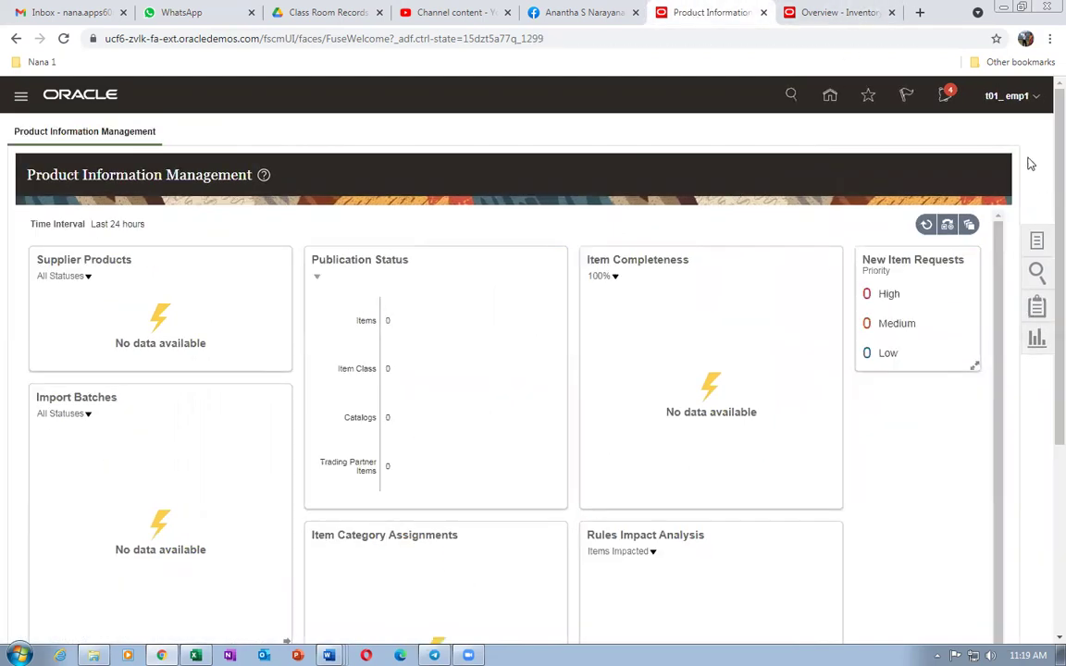
{"action": "left_click", "coordinate": [1011, 115]}
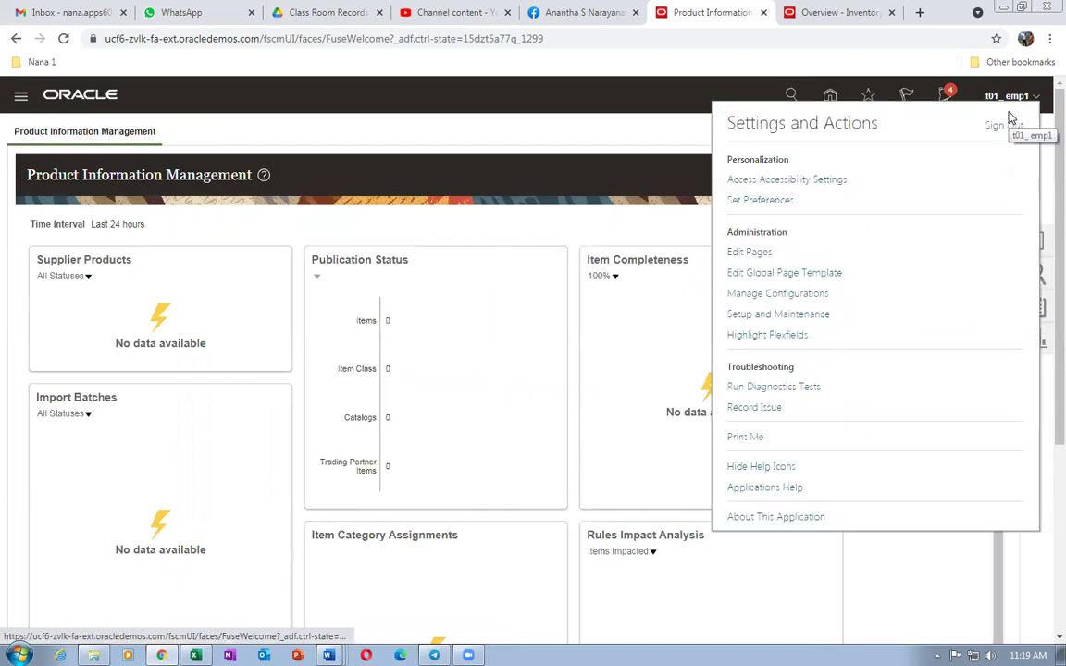
{"action": "left_click", "coordinate": [797, 316]}
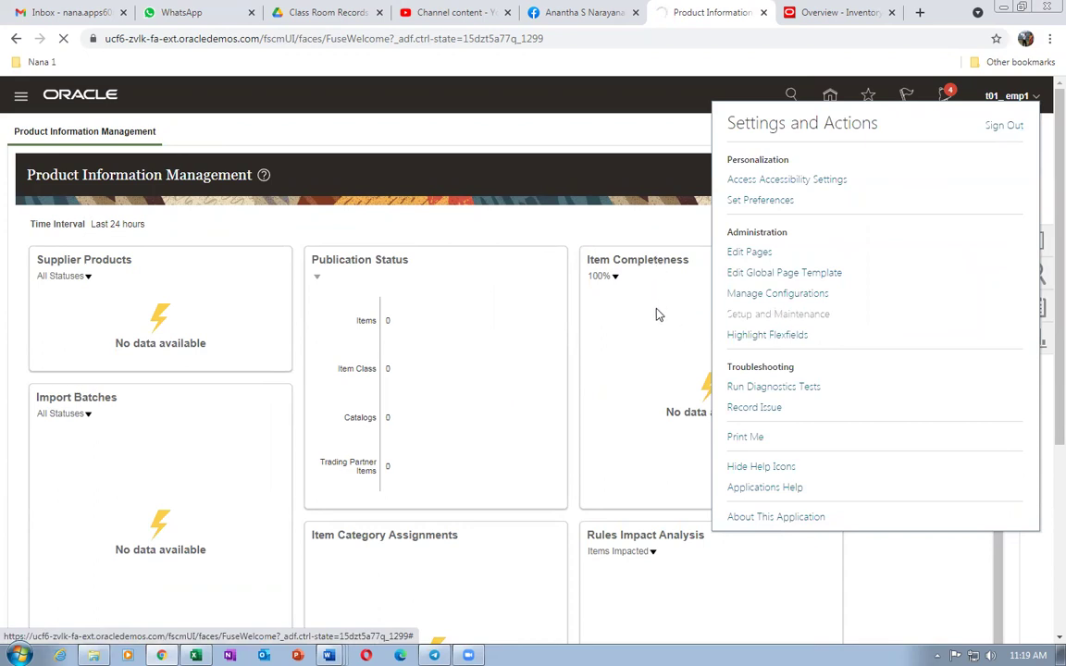
{"action": "left_click", "coordinate": [1035, 240]}
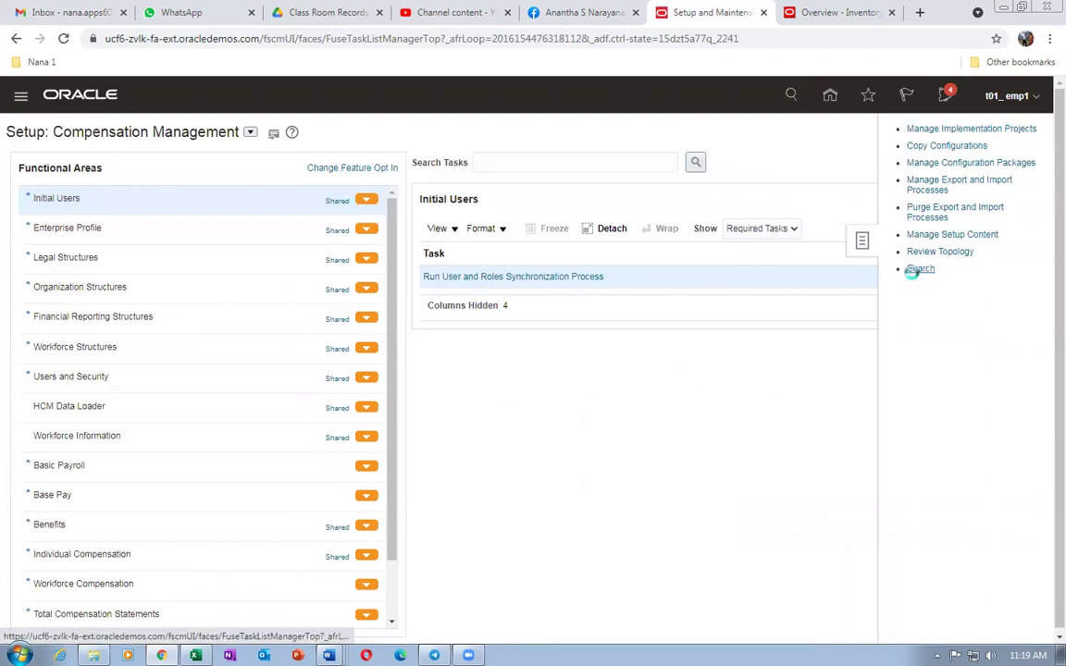
Search the setup tasks for man%sub%loca% and open the Manage Subinventories and Locators task.
{"action": "left_click", "coordinate": [937, 269]}
{"action": "left_click", "coordinate": [309, 162]}
{"action": "type", "text": "man%sub%"}
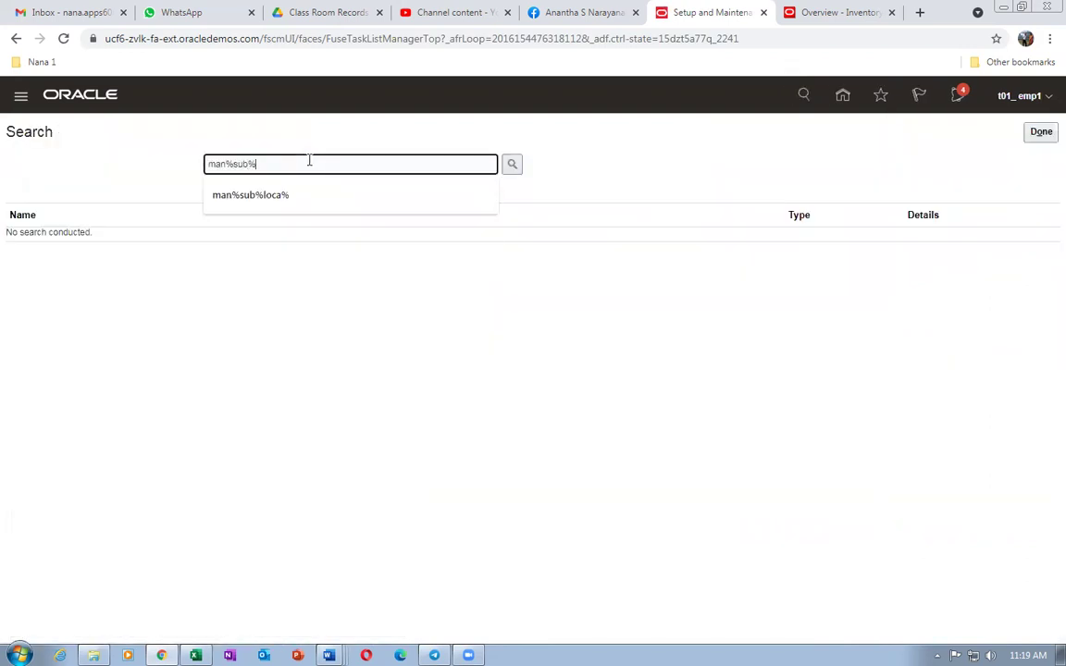
{"action": "type", "text": "loca%"}
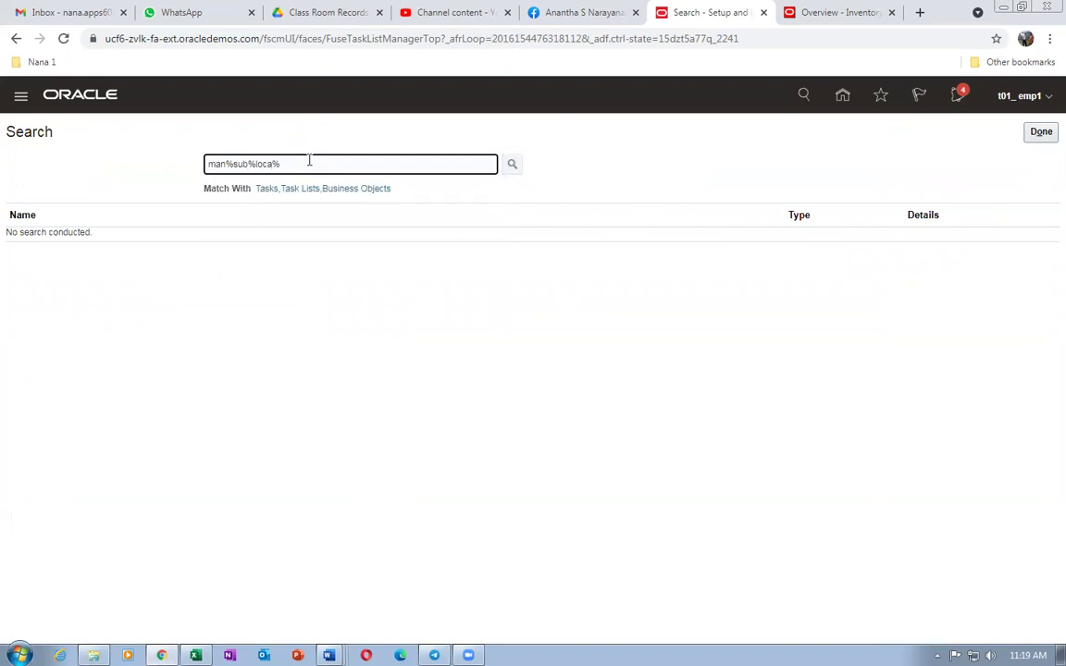
{"action": "key", "text": "Return"}
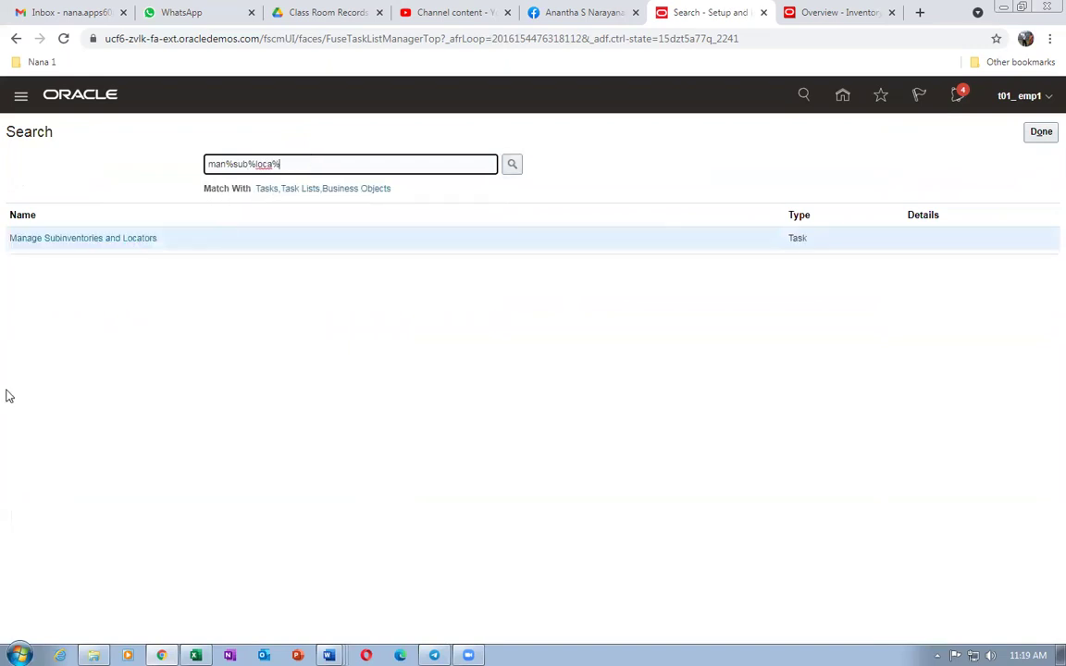
{"action": "left_click", "coordinate": [54, 240]}
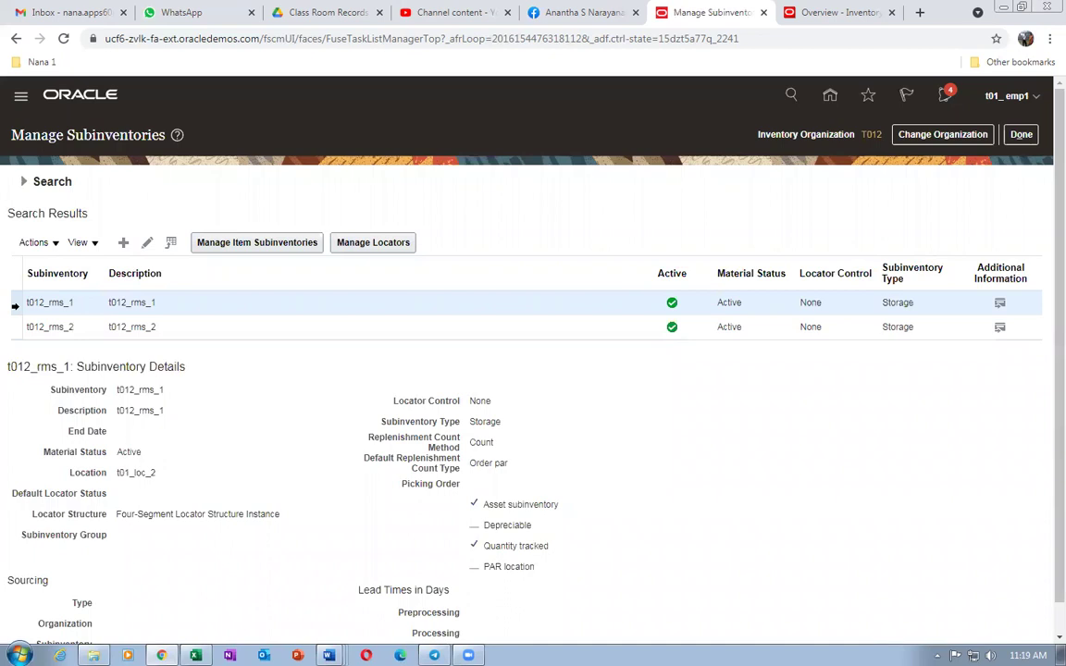
Check the min-max diagram in the Word document, return to Manage Subinventories and change the inventory organization to T011.
{"action": "key", "text": "alt+Tab"}
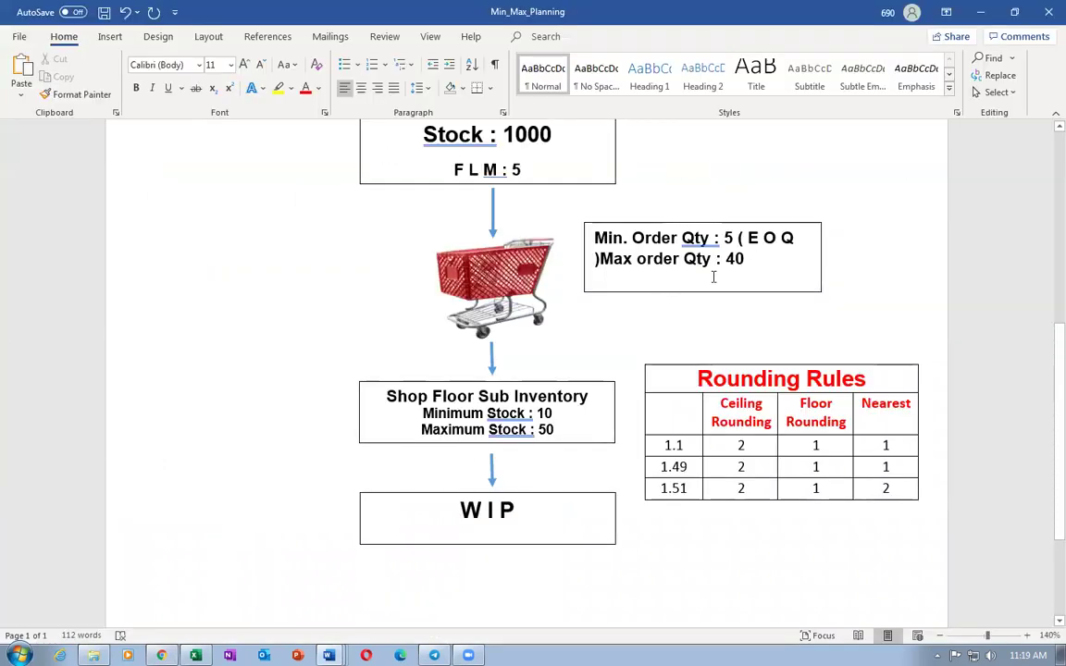
{"action": "key", "text": "alt+Tab"}
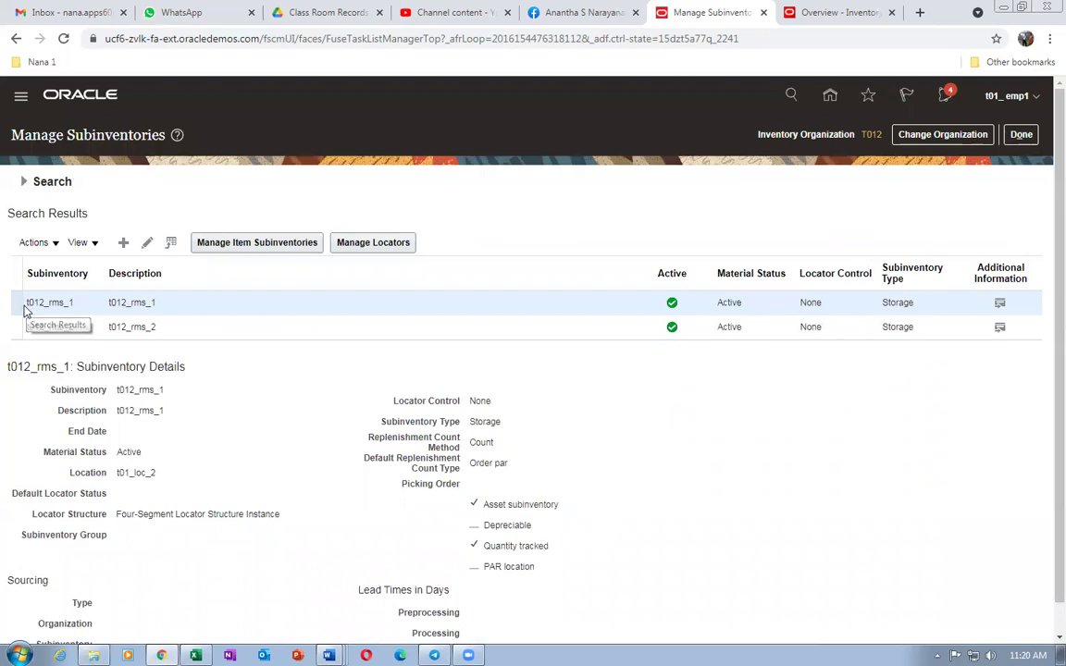
{"action": "left_click", "coordinate": [966, 135]}
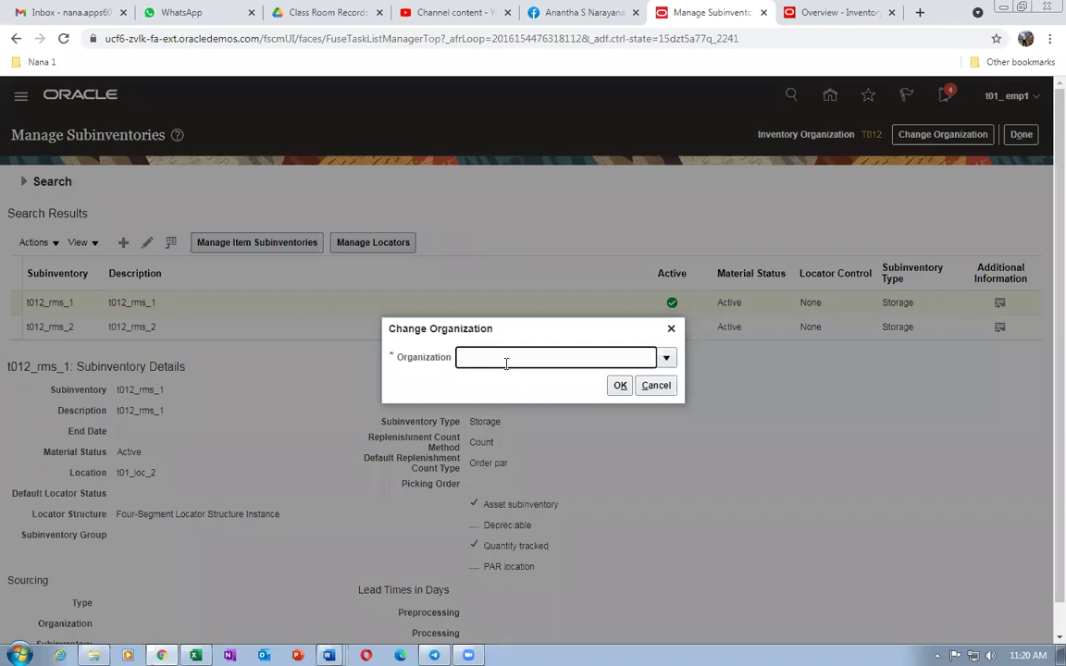
{"action": "left_click", "coordinate": [506, 363]}
{"action": "type", "text": "T011"}
{"action": "key", "text": "Tab"}
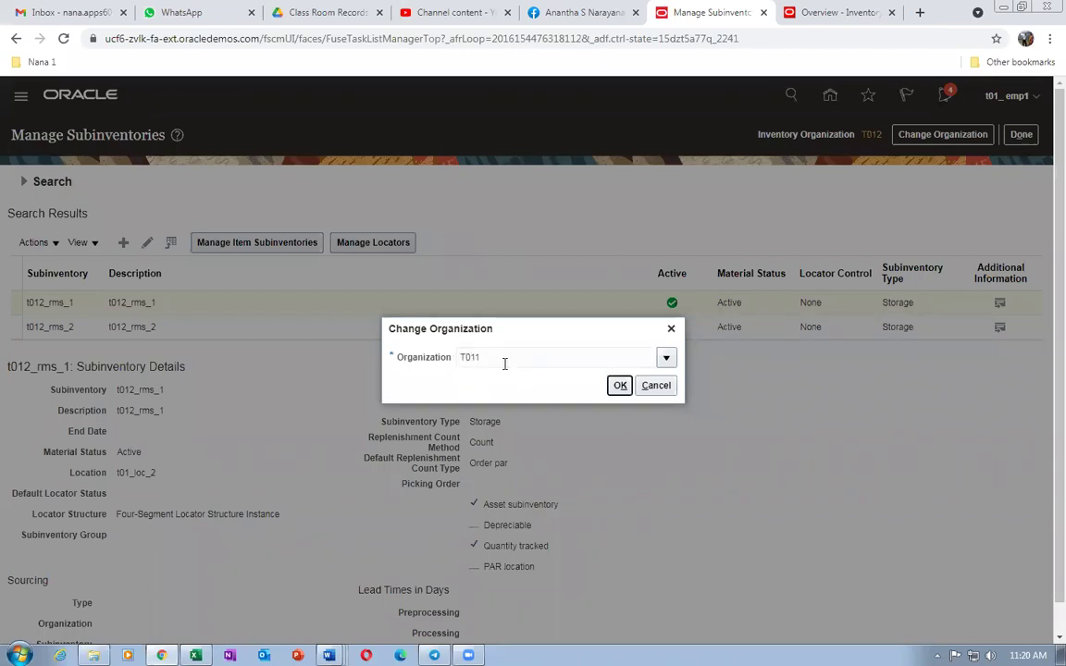
{"action": "left_click", "coordinate": [627, 388]}
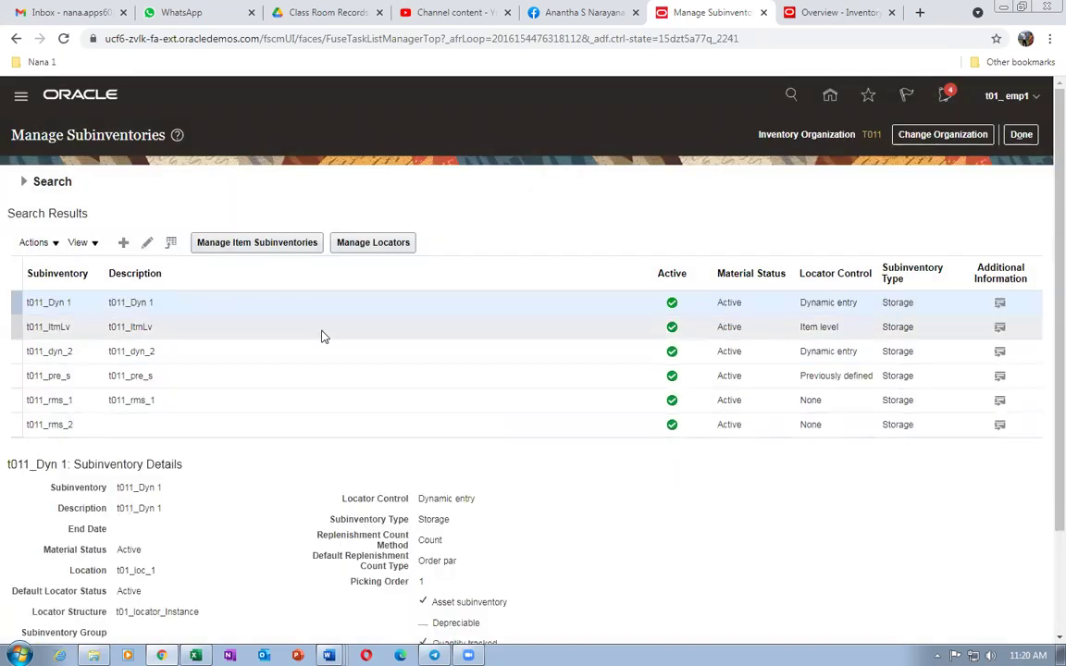
{"action": "left_click", "coordinate": [15, 401]}
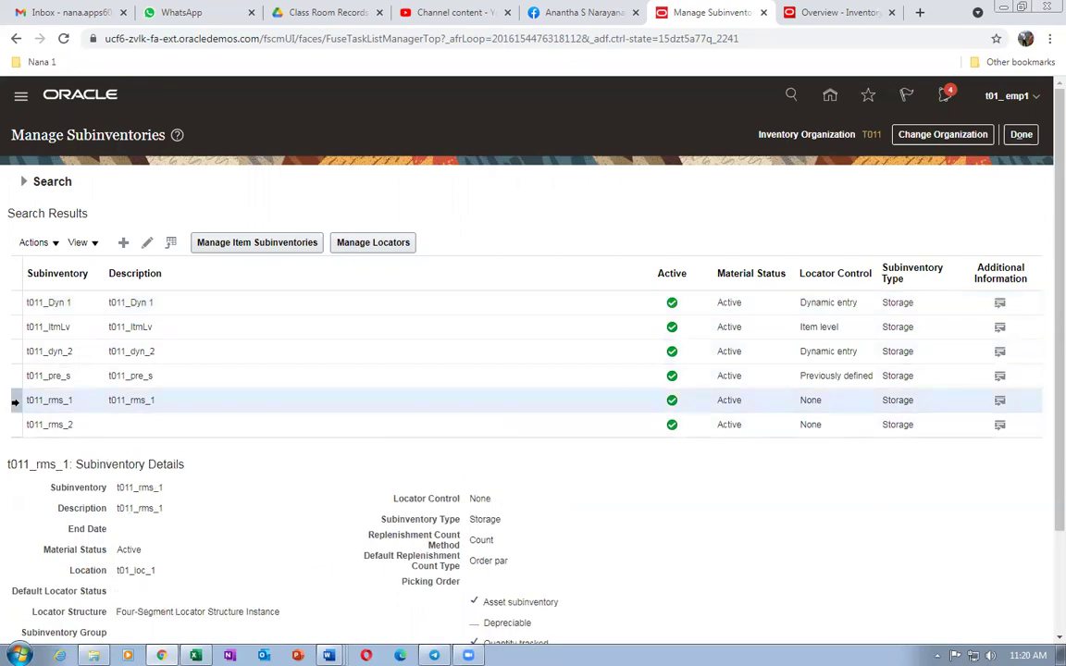
{"action": "left_click", "coordinate": [267, 245]}
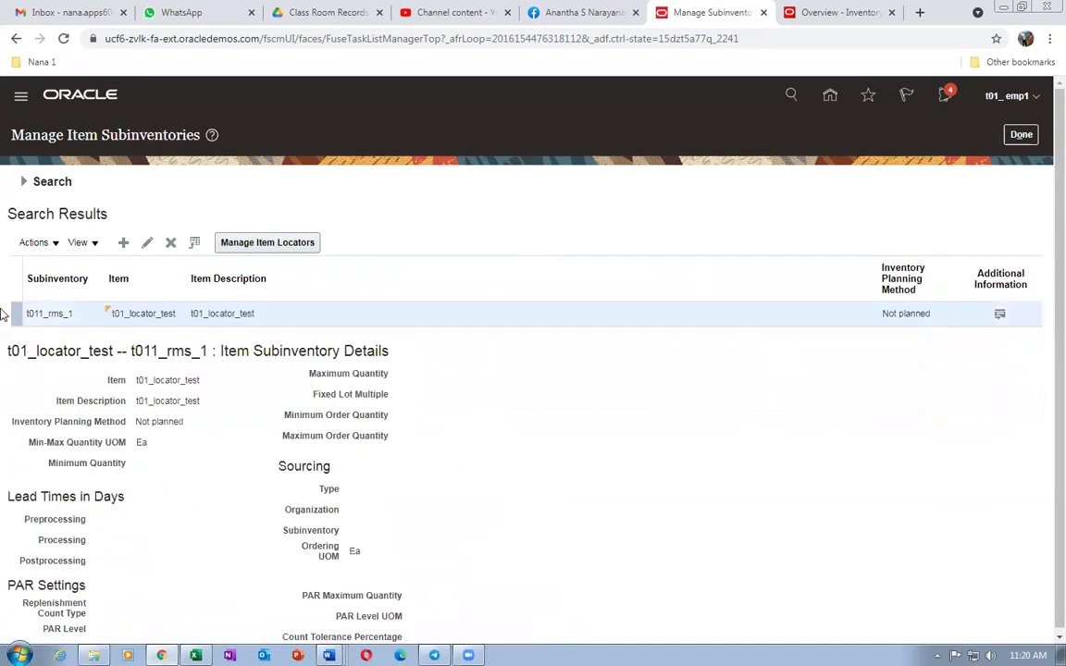
{"action": "left_click", "coordinate": [124, 243]}
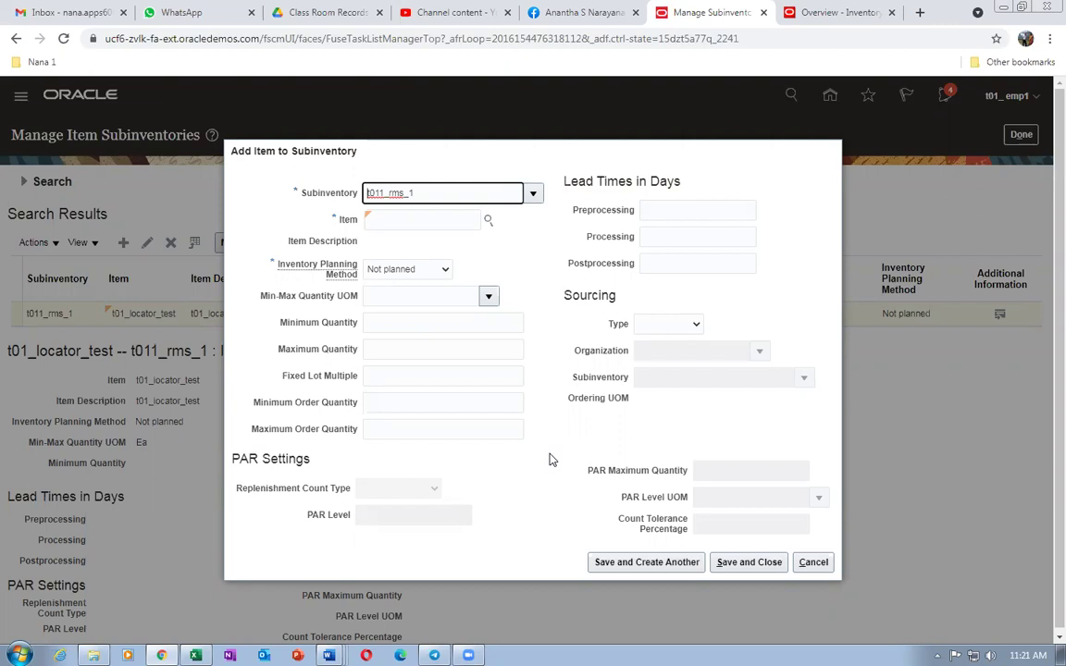
{"action": "left_click", "coordinate": [375, 219]}
{"action": "type", "text": "t01_rms"}
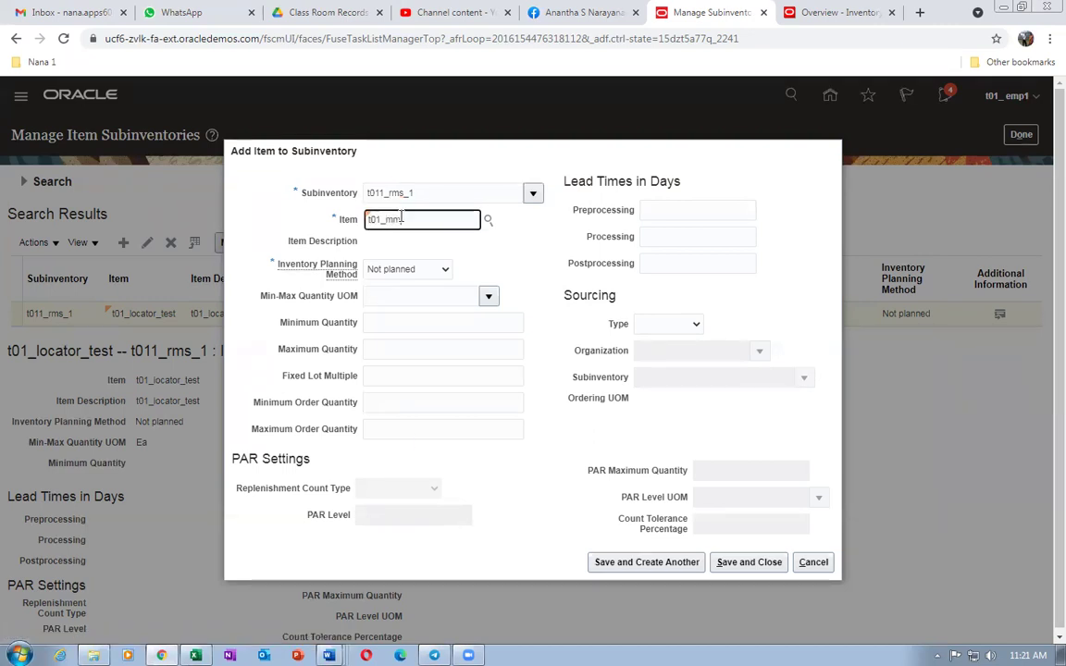
{"action": "type", "text": "_test"}
{"action": "key", "text": "Tab"}
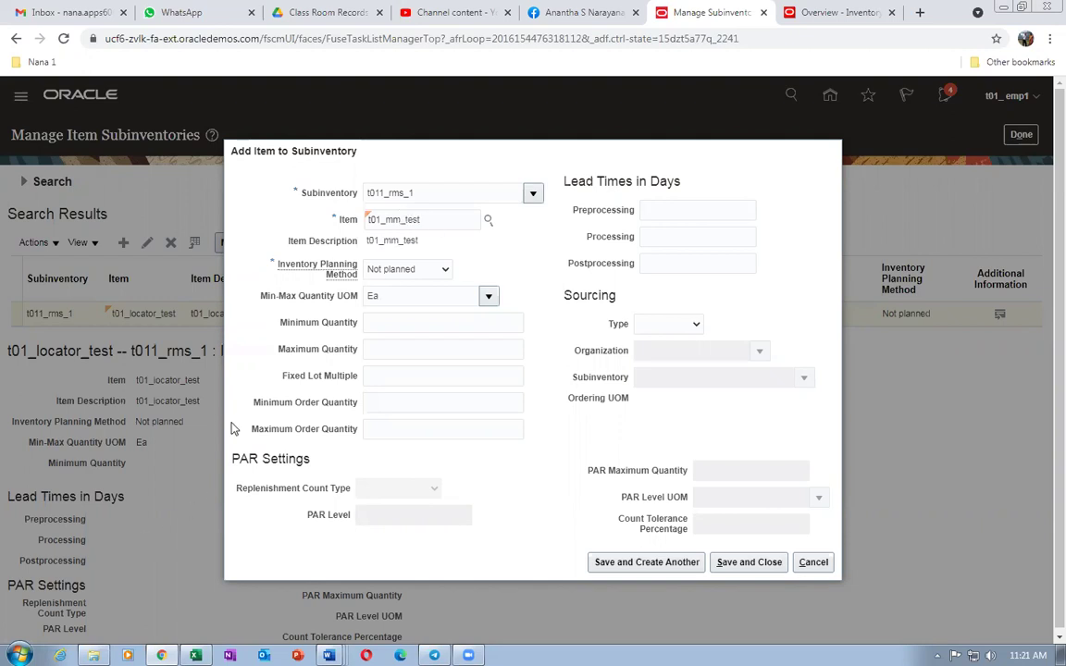
{"action": "left_click", "coordinate": [441, 324]}
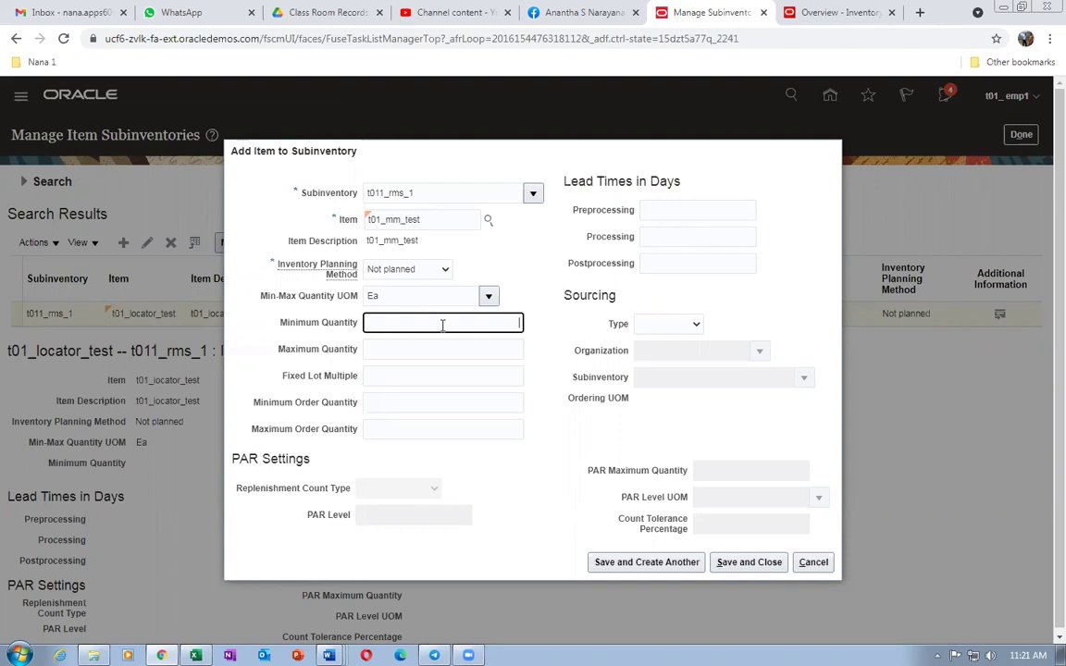
{"action": "type", "text": "10"}
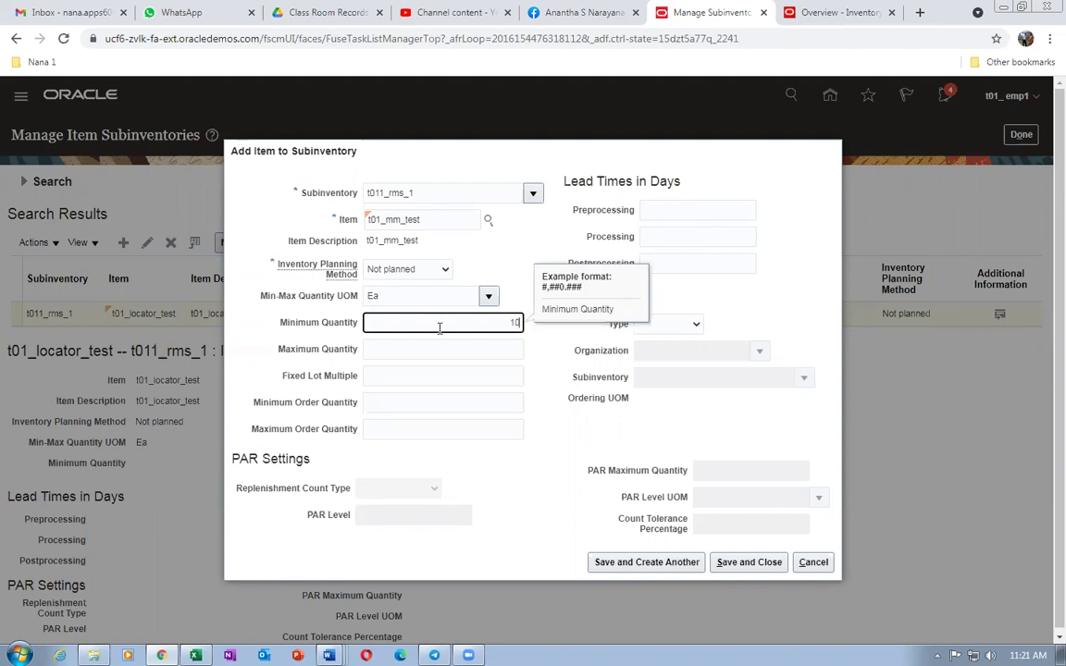
{"action": "key", "text": "Tab"}
{"action": "key", "text": "alt+Tab"}
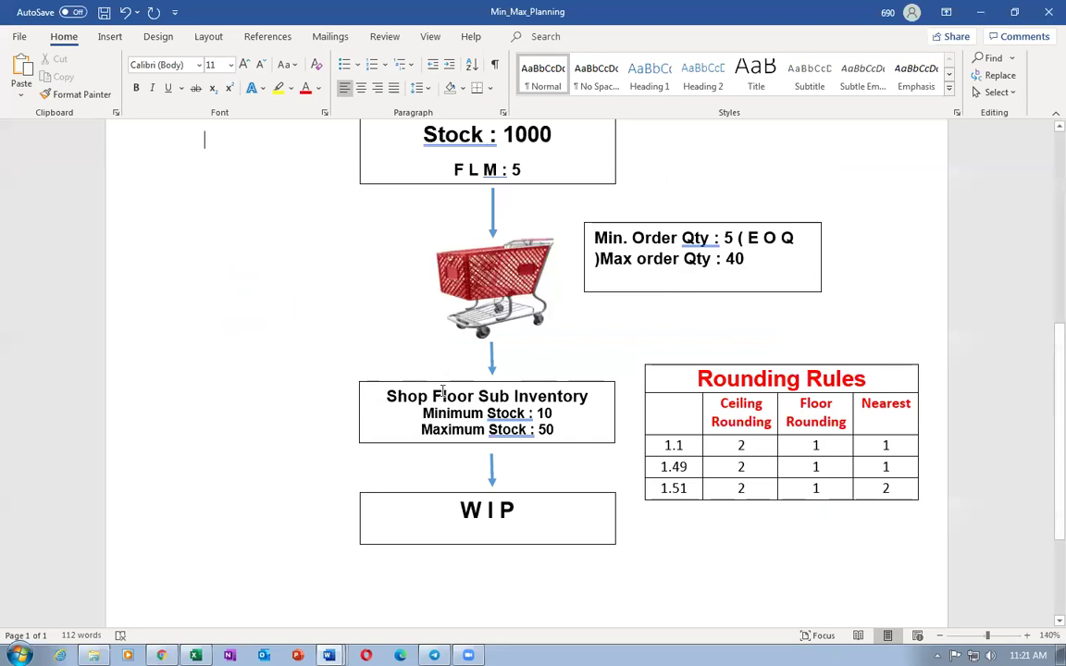
{"action": "left_click_drag", "start_coordinate": [442, 392], "coordinate": [532, 429]}
{"action": "key", "text": "alt+Tab"}
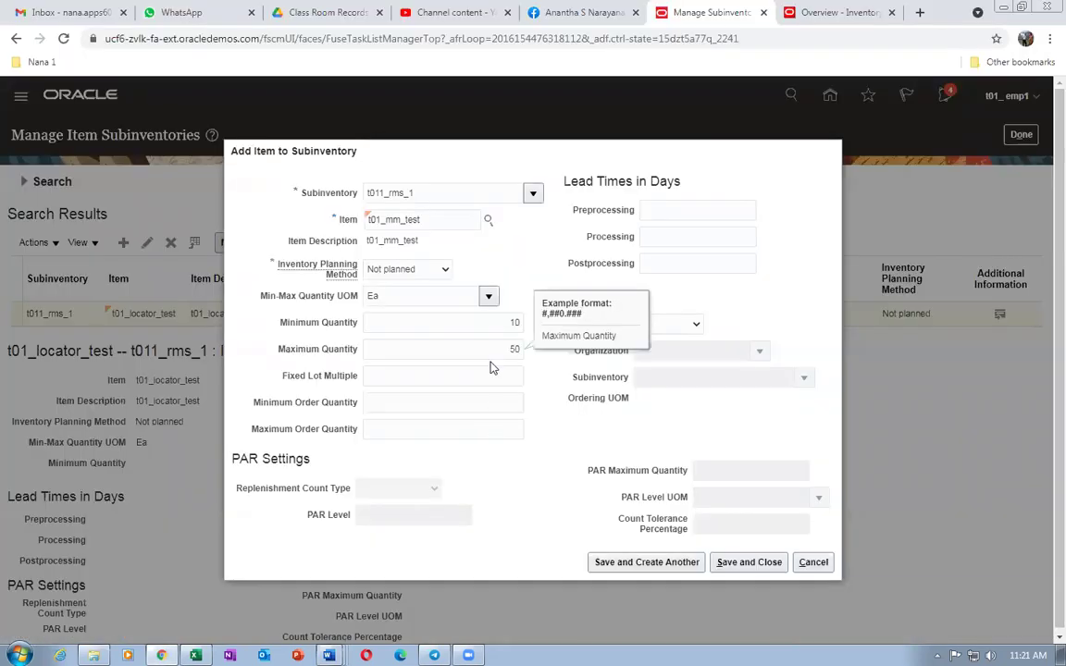
{"action": "left_click", "coordinate": [812, 561]}
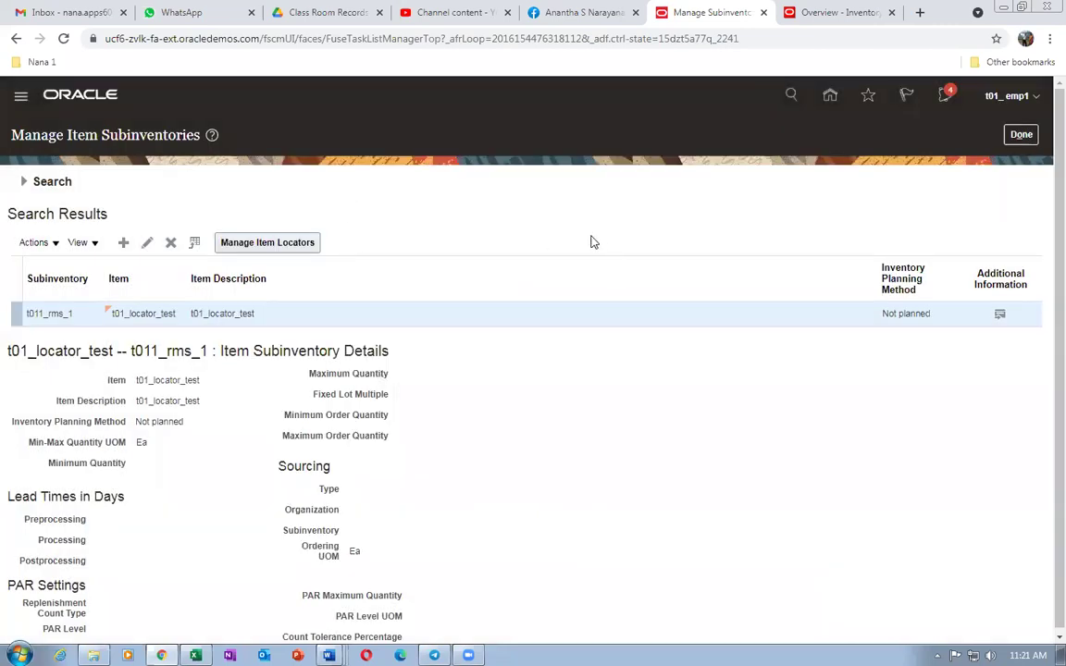
{"action": "left_click", "coordinate": [1022, 134]}
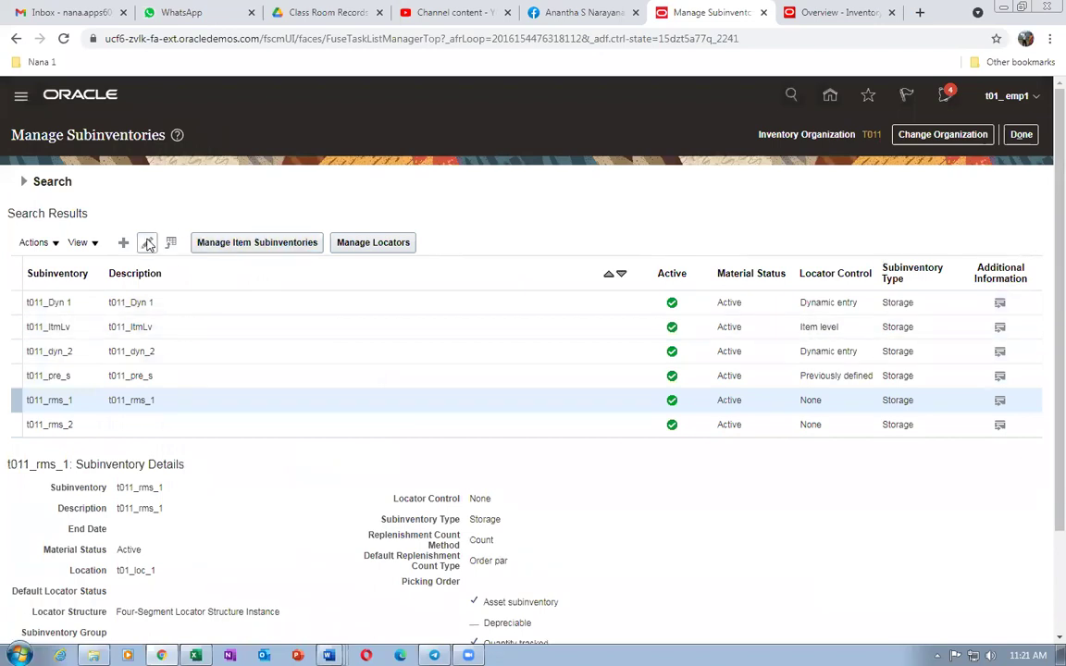
Start a new subinventory in T011, name it SFSI and copy the name into its description.
{"action": "left_click", "coordinate": [123, 242]}
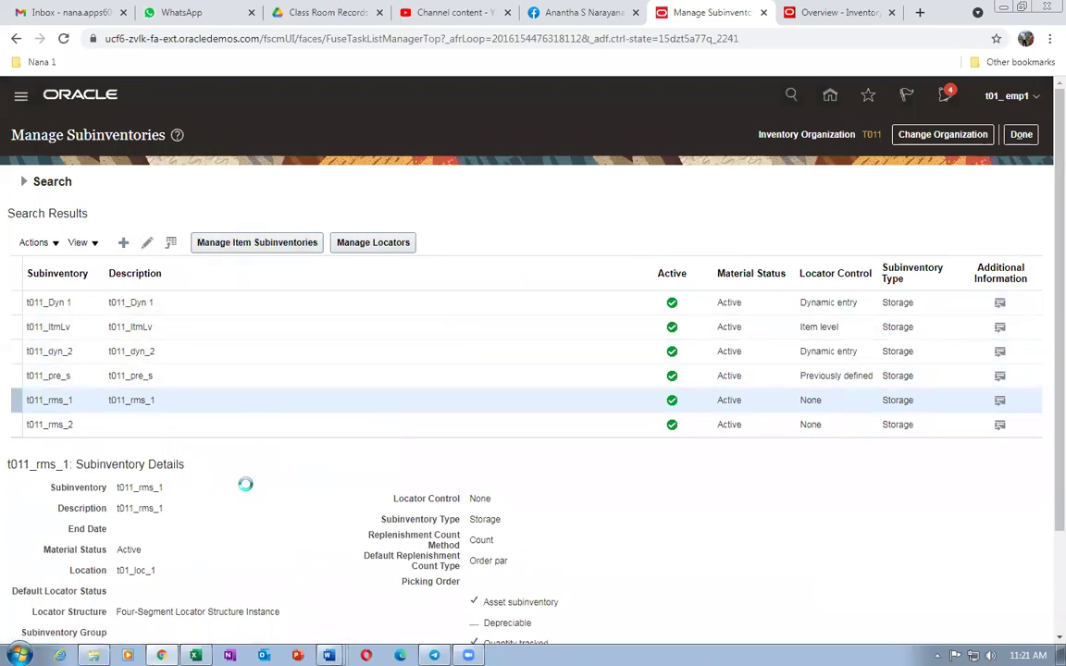
{"action": "left_click", "coordinate": [275, 204]}
{"action": "type", "text": "SGSI"}
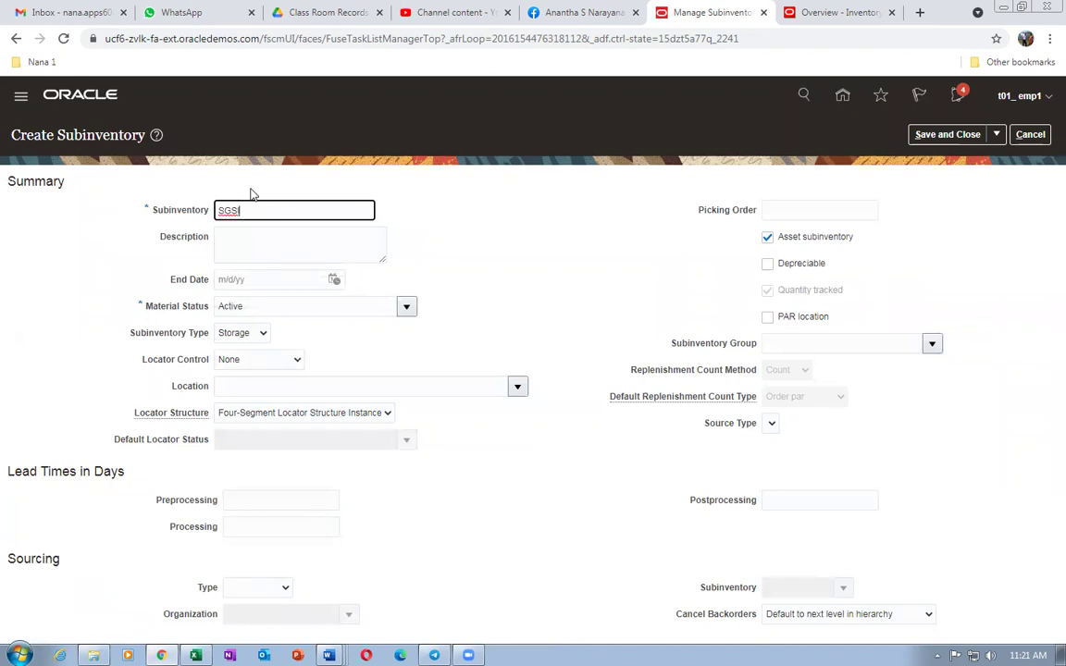
{"action": "key", "text": "BackSpace"}
{"action": "key", "text": "BackSpace"}
{"action": "key", "text": "BackSpace"}
{"action": "type", "text": "FSI"}
{"action": "left_click_drag", "start_coordinate": [257, 210], "coordinate": [151, 210]}
{"action": "key", "text": "ctrl+c"}
{"action": "left_click", "coordinate": [270, 237]}
{"action": "key", "text": "ctrl+v"}
Set the SFSI subinventory's location to t01_loc_1, then save and close it.
{"action": "left_click", "coordinate": [264, 387]}
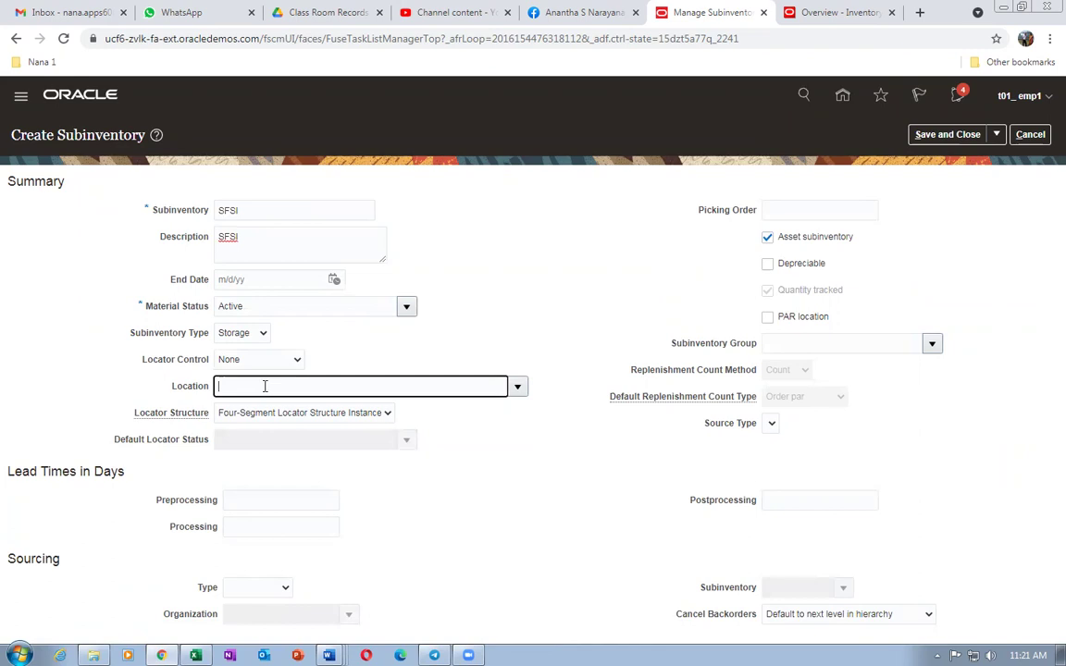
{"action": "type", "text": "t01"}
{"action": "key", "text": "Tab"}
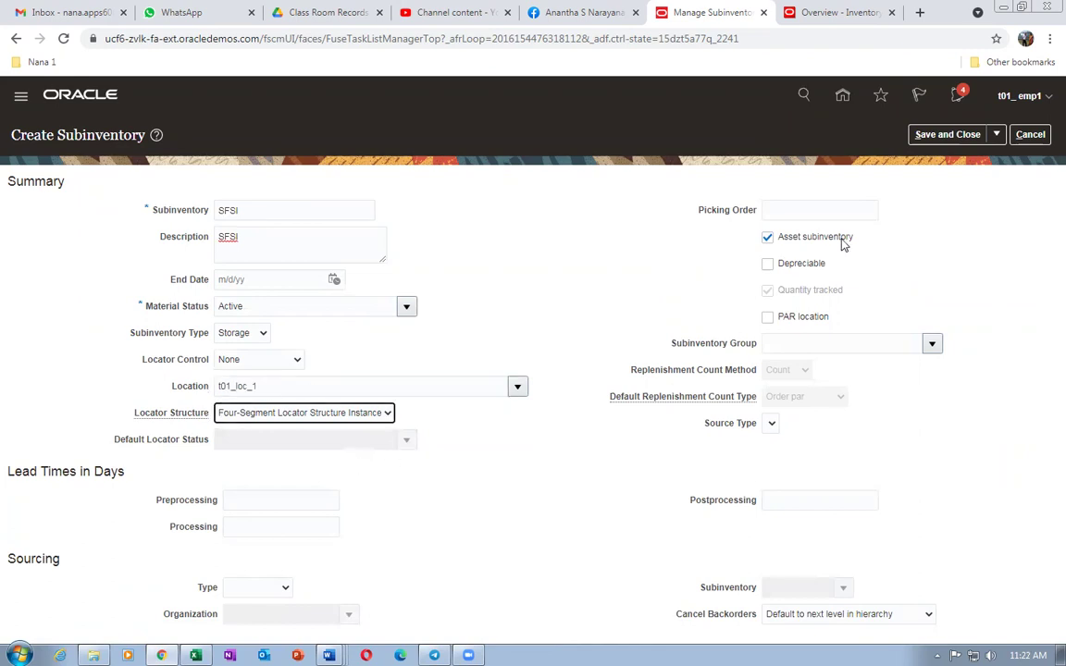
{"action": "left_click", "coordinate": [972, 136]}
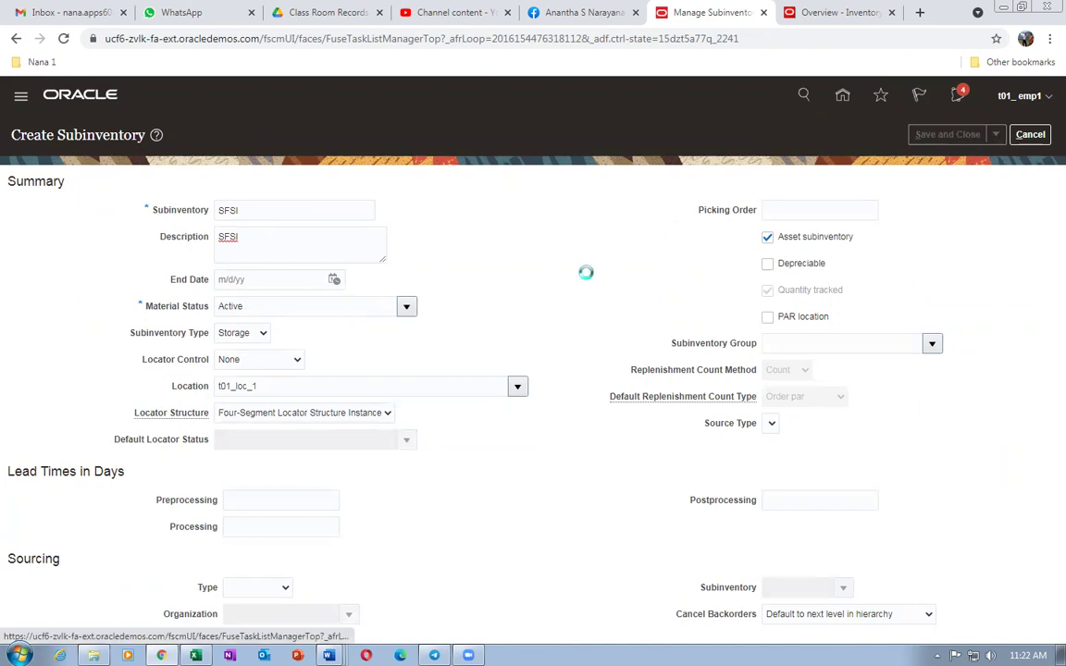
Switch to the Min_Max_Planning document in Word and review the stock source above the shop floor subinventory, then return to the browser.
{"action": "key", "text": "alt+Tab"}
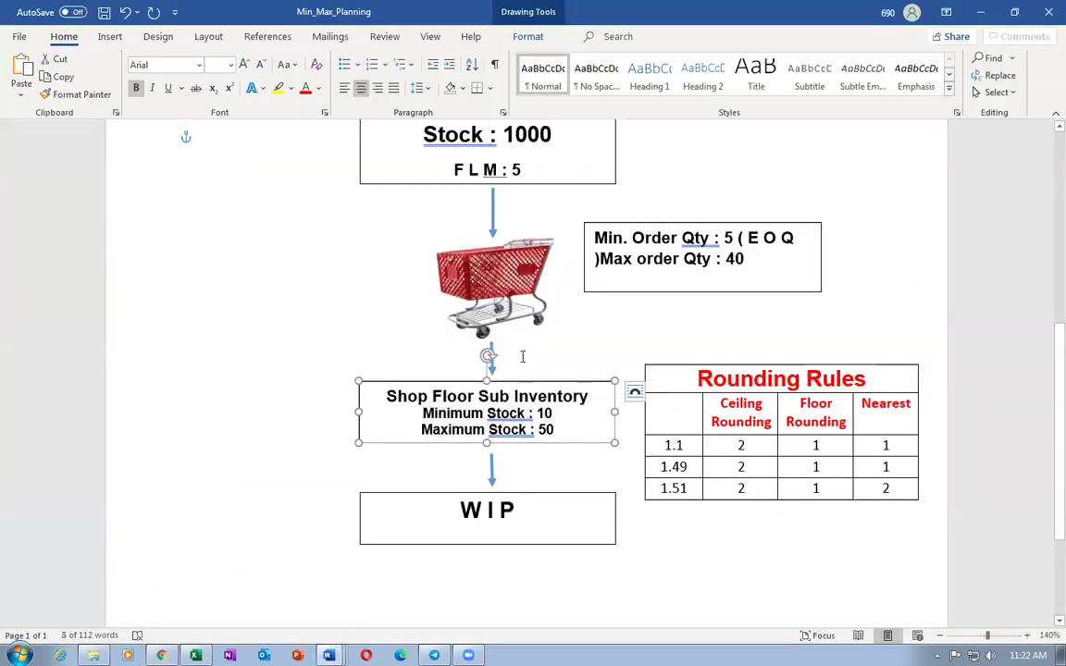
{"action": "scroll", "coordinate": [522, 356], "scroll_direction": "up", "scroll_amount": 3}
{"action": "left_click", "coordinate": [485, 292]}
{"action": "key", "text": "alt+Tab"}
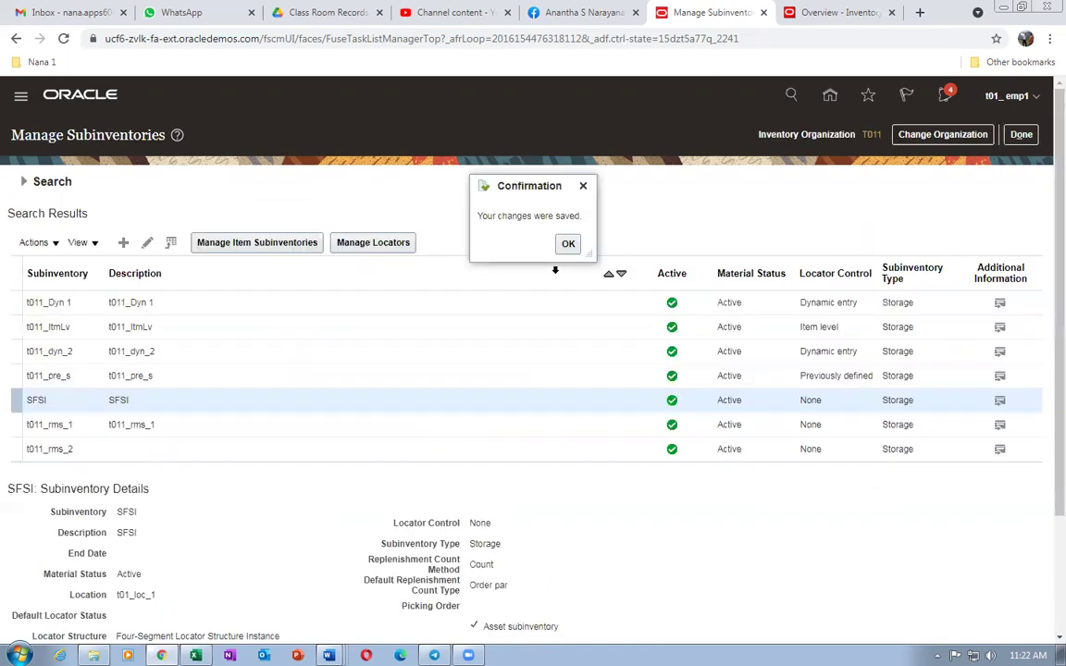
Dismiss the save confirmation and start another subinventory named Main, with the same text as its description.
{"action": "left_click", "coordinate": [567, 245]}
{"action": "left_click", "coordinate": [124, 243]}
{"action": "left_click", "coordinate": [274, 211]}
{"action": "type", "text": "Main"}
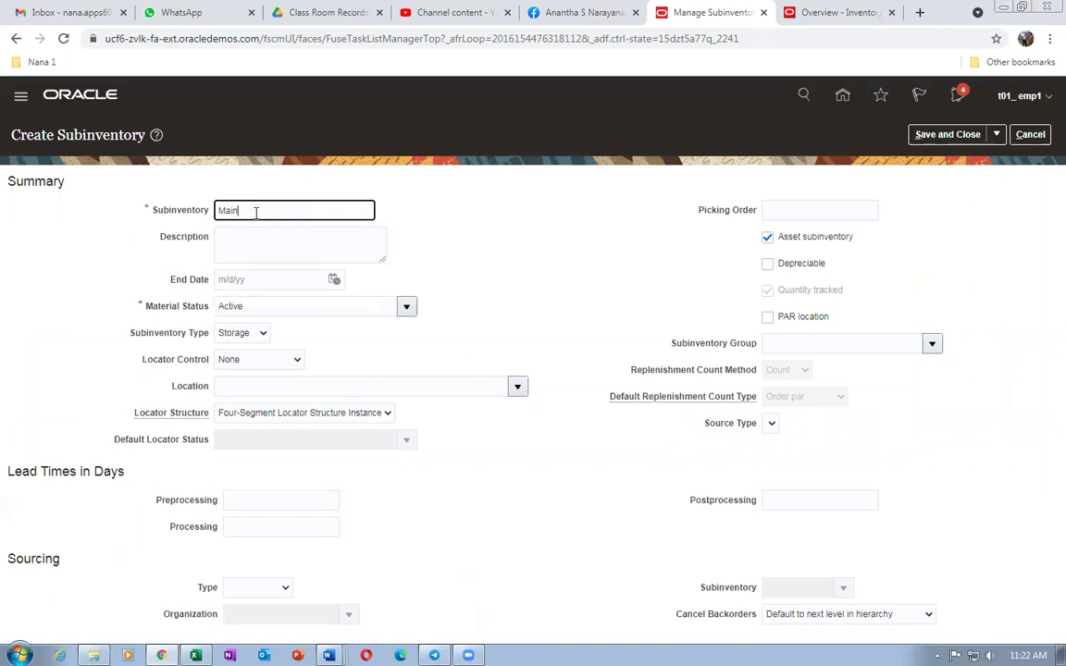
{"action": "left_click_drag", "start_coordinate": [257, 212], "coordinate": [199, 228]}
{"action": "key", "text": "ctrl+c"}
{"action": "left_click", "coordinate": [263, 240]}
{"action": "key", "text": "ctrl+v"}
Set the Main subinventory's location to t01_loc_1, save and close it, and dismiss the confirmation.
{"action": "left_click", "coordinate": [238, 383]}
{"action": "type", "text": "t01"}
{"action": "key", "text": "Tab"}
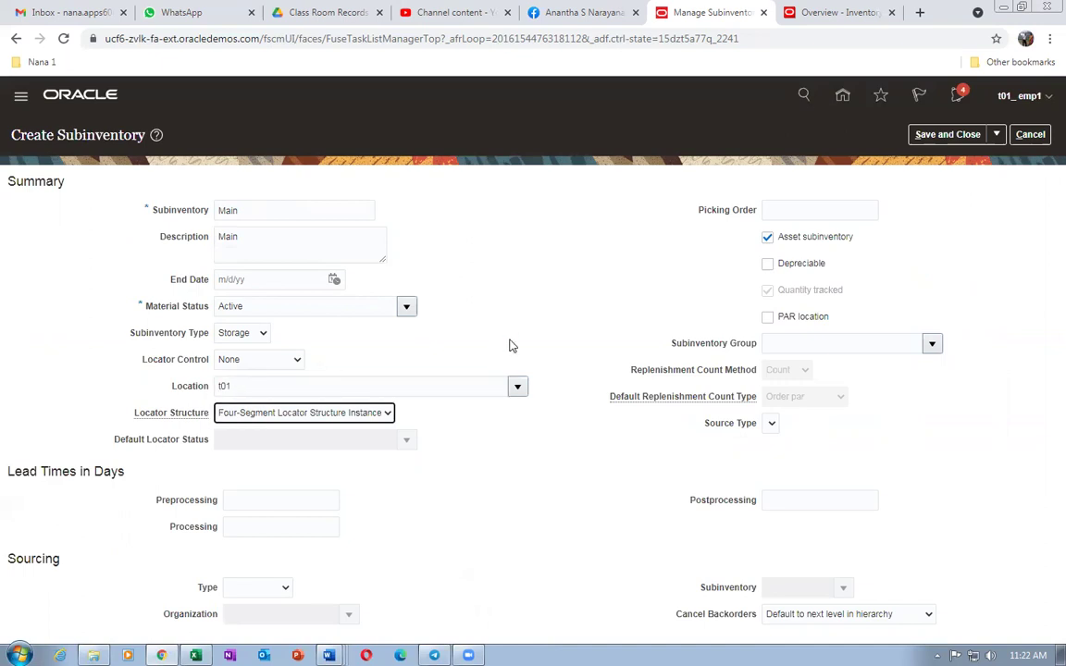
{"action": "left_click", "coordinate": [946, 136]}
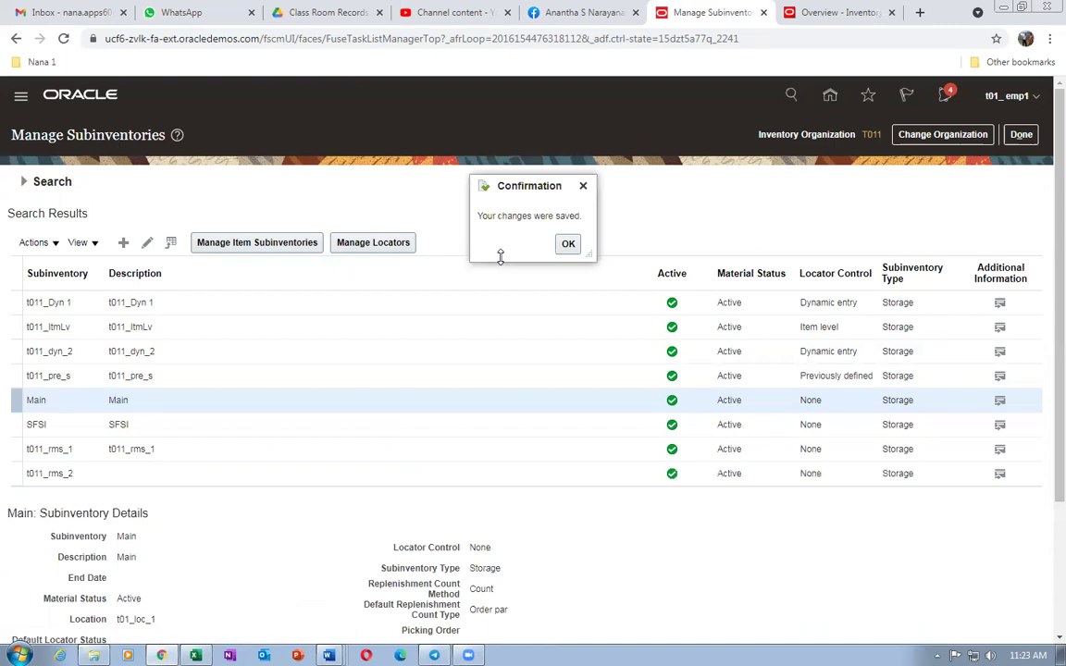
{"action": "left_click", "coordinate": [567, 243]}
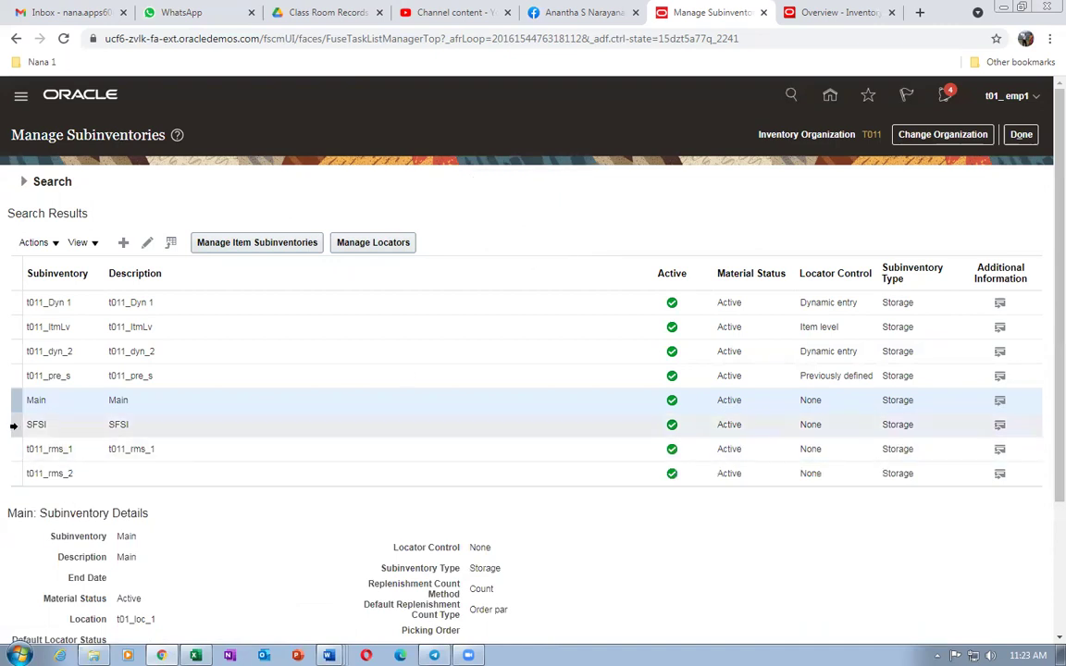
Open the item subinventories of SFSI and start adding item t01_mm_test to that subinventory.
{"action": "left_click", "coordinate": [13, 425]}
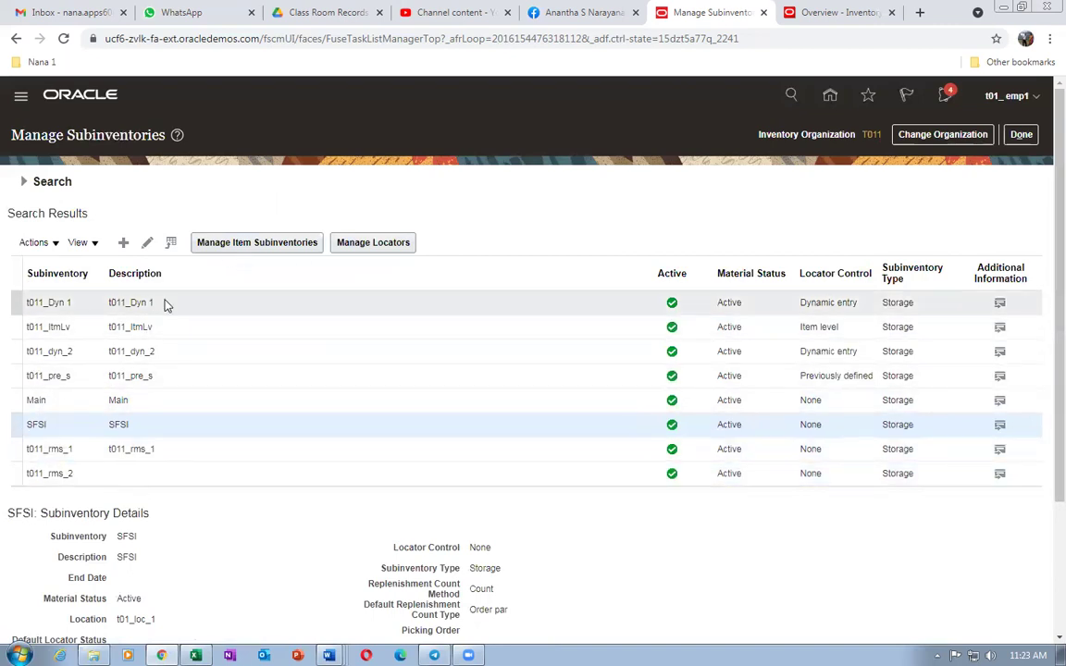
{"action": "left_click", "coordinate": [279, 248]}
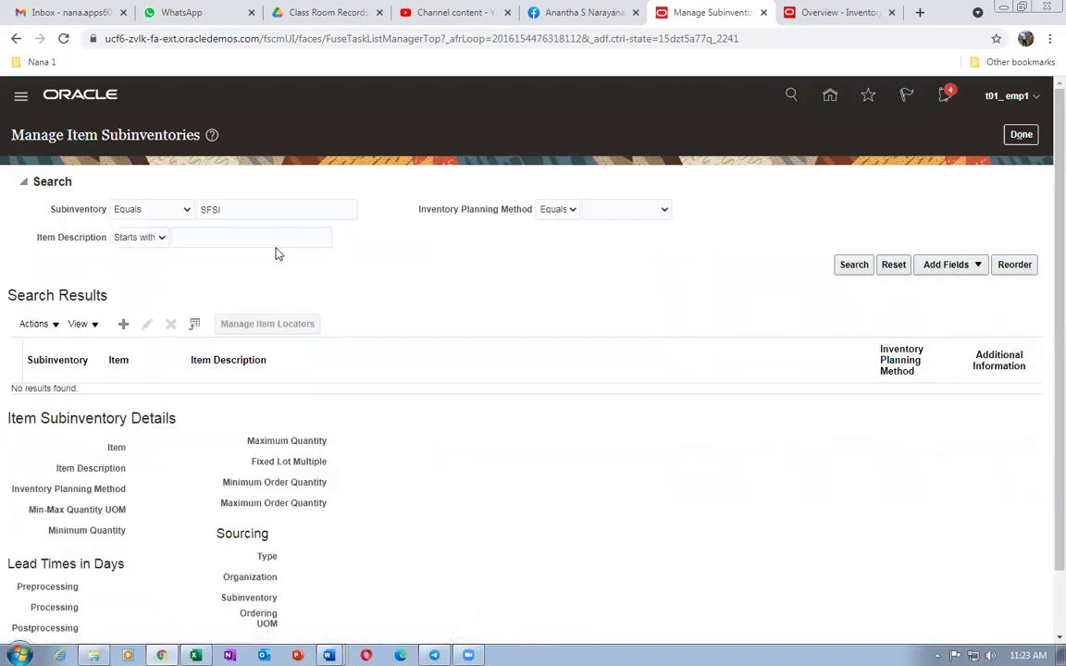
{"action": "left_click", "coordinate": [124, 325]}
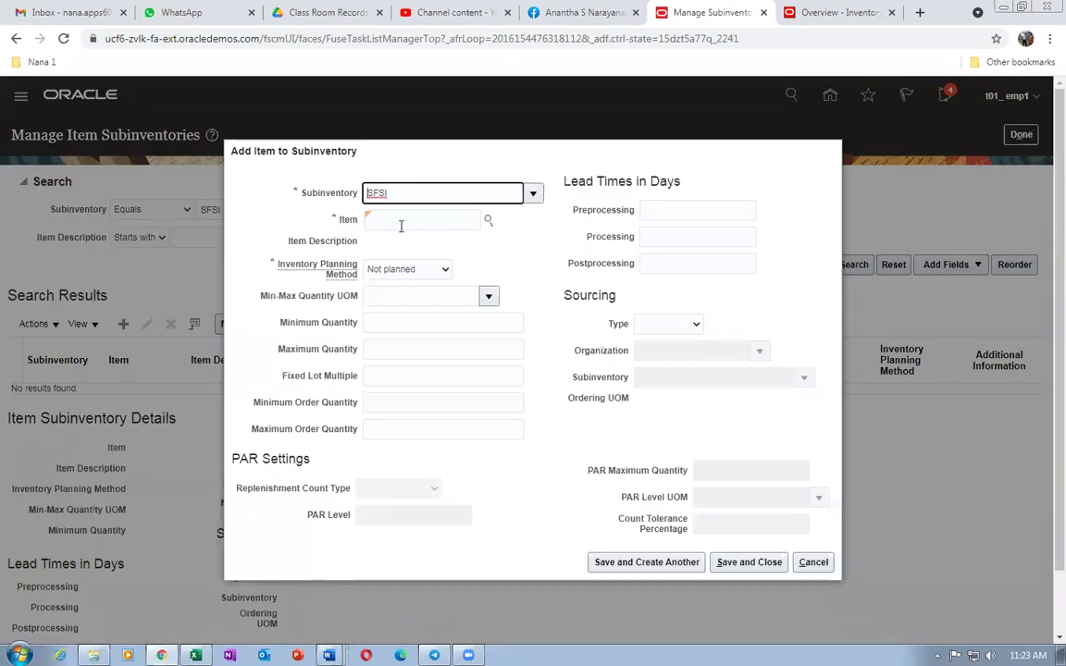
{"action": "left_click", "coordinate": [402, 222]}
{"action": "type", "text": "t01_m"}
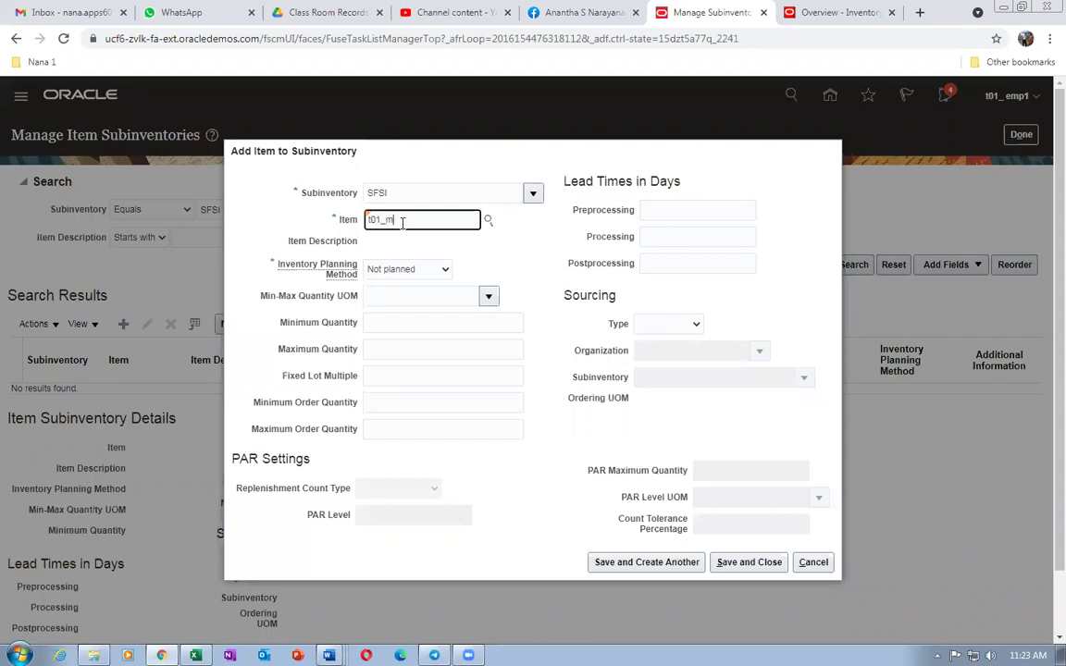
{"action": "type", "text": "m_test"}
{"action": "key", "text": "Tab"}
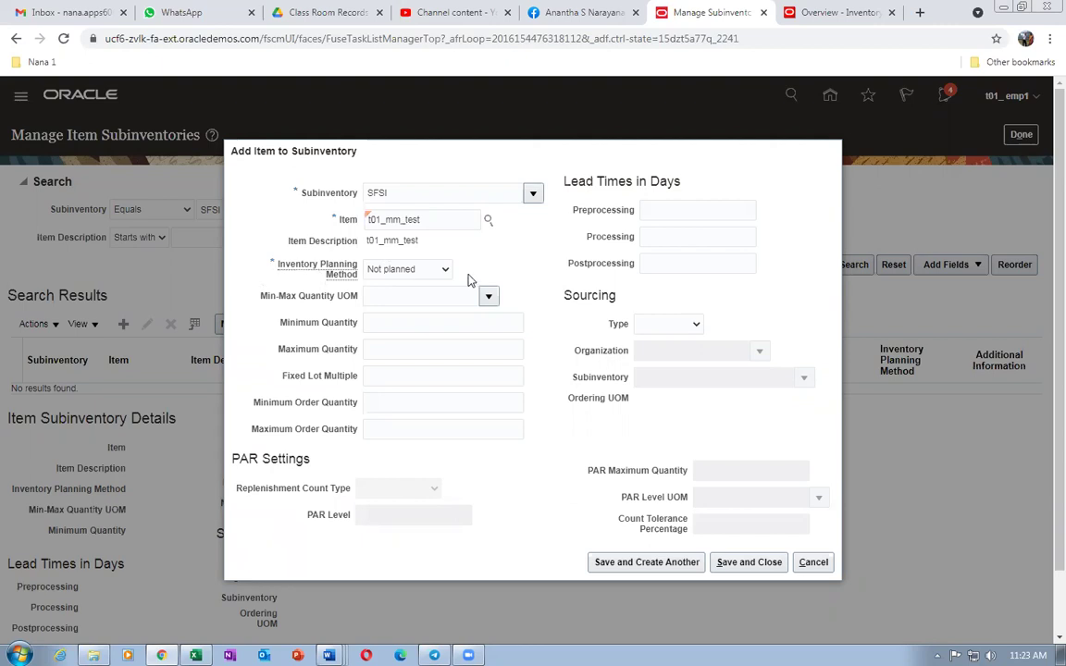
Set the item's inventory planning method to Min-max planning, with a minimum quantity of 10 and a maximum quantity of 50.
{"action": "left_click", "coordinate": [409, 270]}
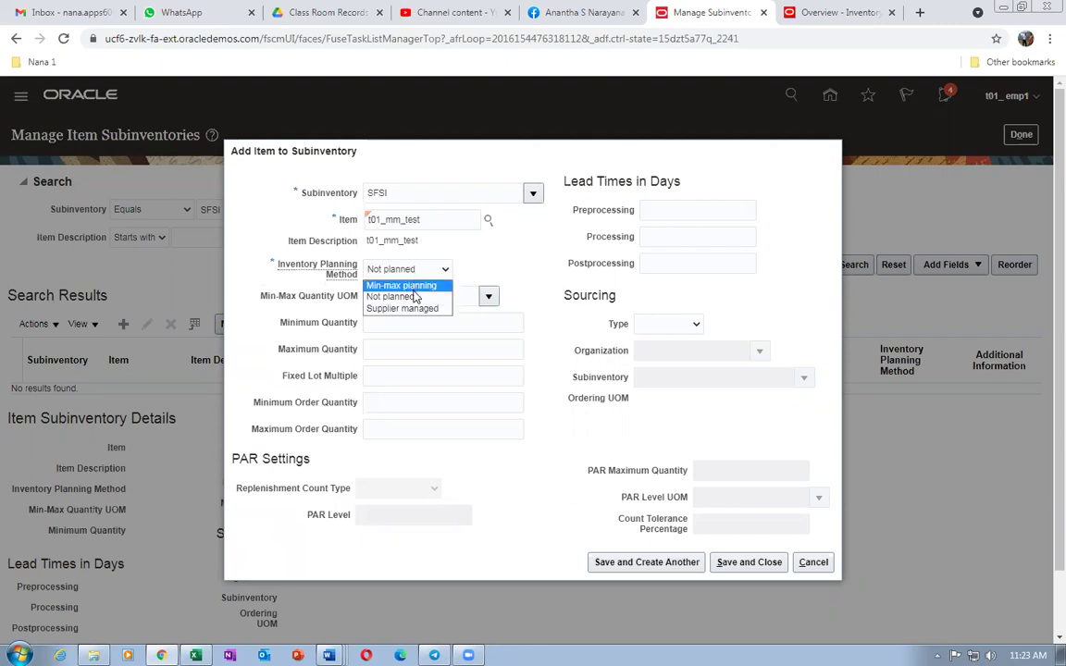
{"action": "left_click", "coordinate": [413, 287]}
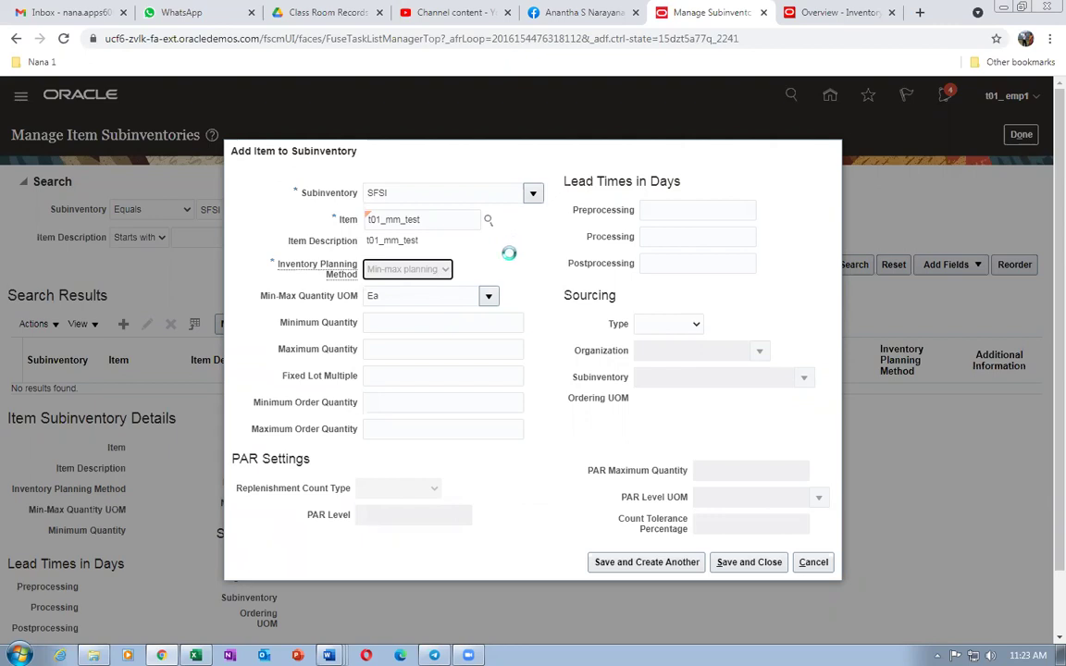
{"action": "left_click", "coordinate": [486, 329]}
{"action": "type", "text": "10"}
{"action": "key", "text": "Tab"}
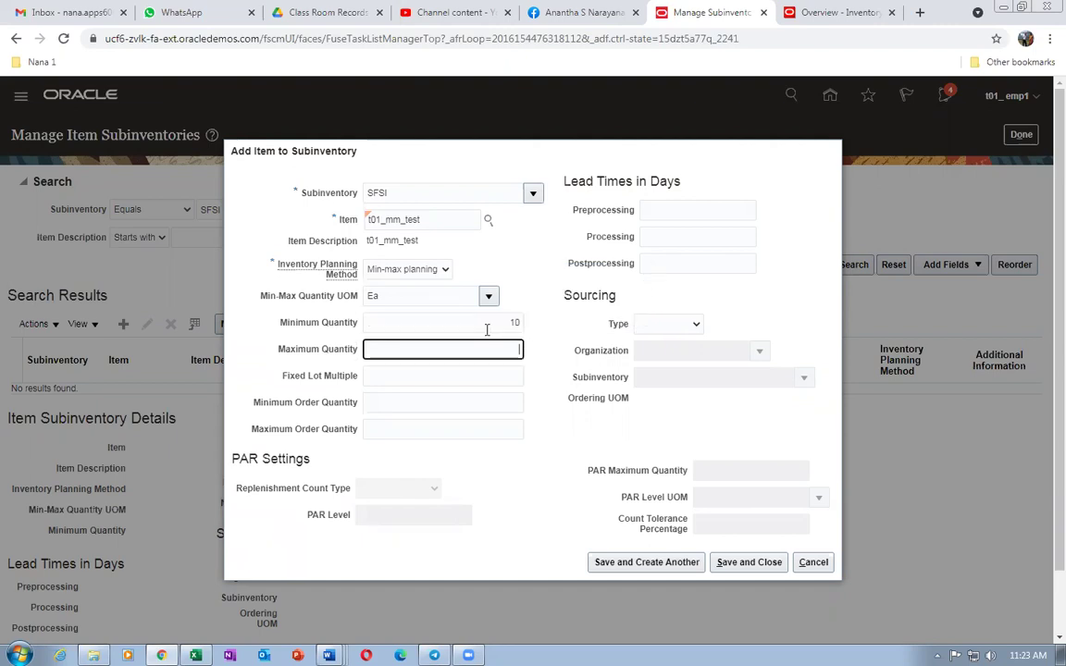
{"action": "type", "text": "50"}
{"action": "key", "text": "Tab"}
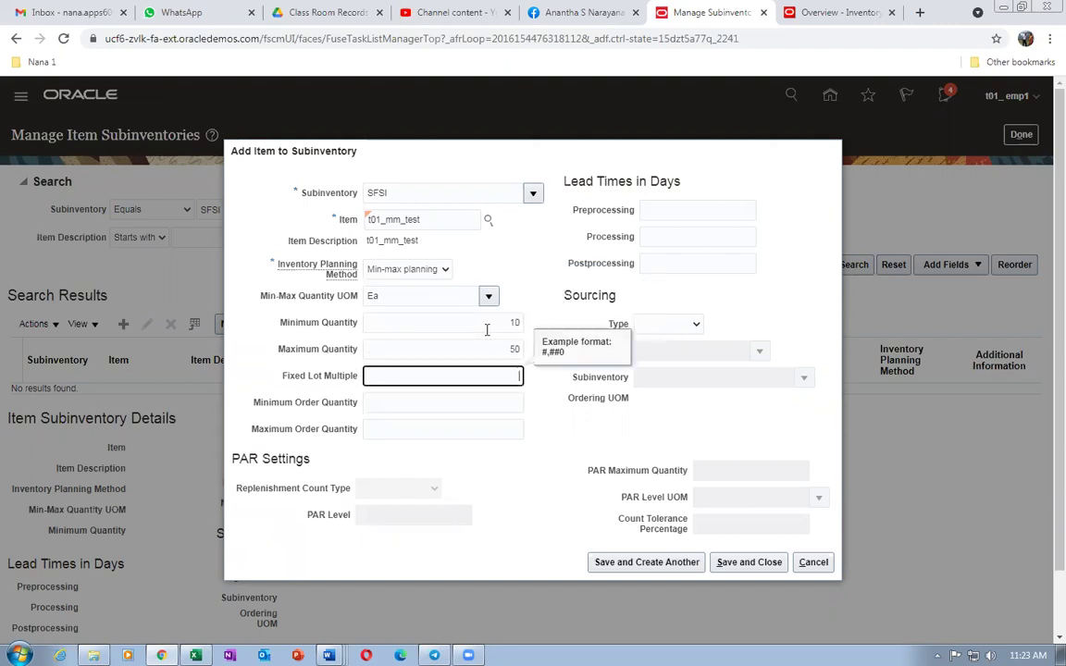
Set the fixed lot multiple to 5, the minimum order quantity to 5 and the maximum order quantity to 40.
{"action": "key", "text": "Tab"}
{"action": "type", "text": "5"}
{"action": "key", "text": "Tab"}
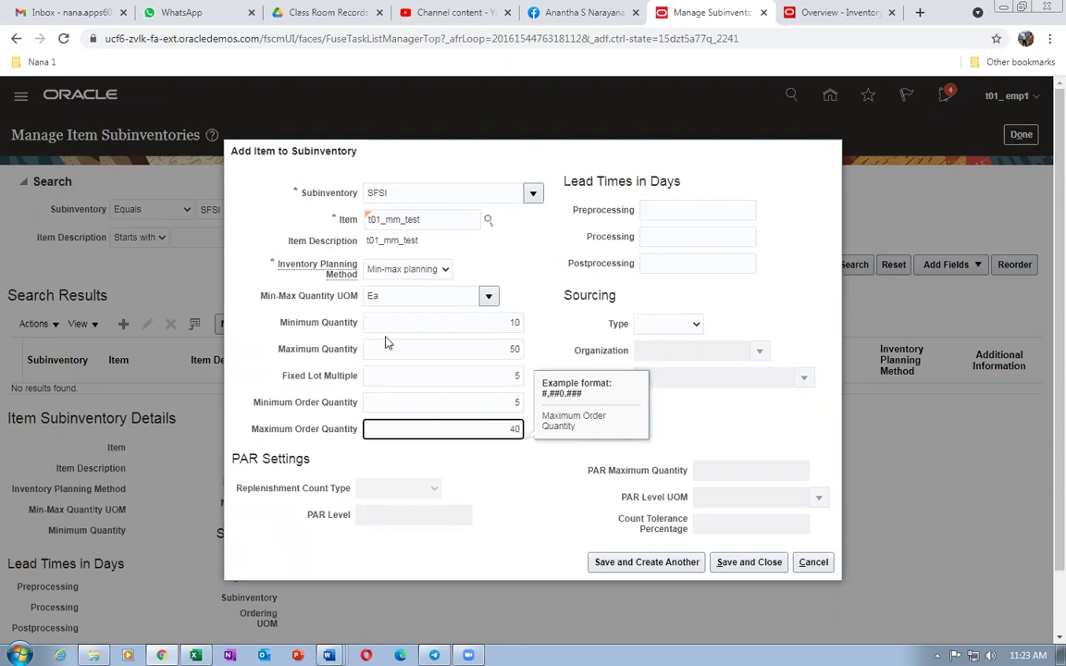
Switch to the Min_Max_Planning document in Word to check the order quantities and shop floor stock limits, then return to the browser.
{"action": "key", "text": "alt+Tab"}
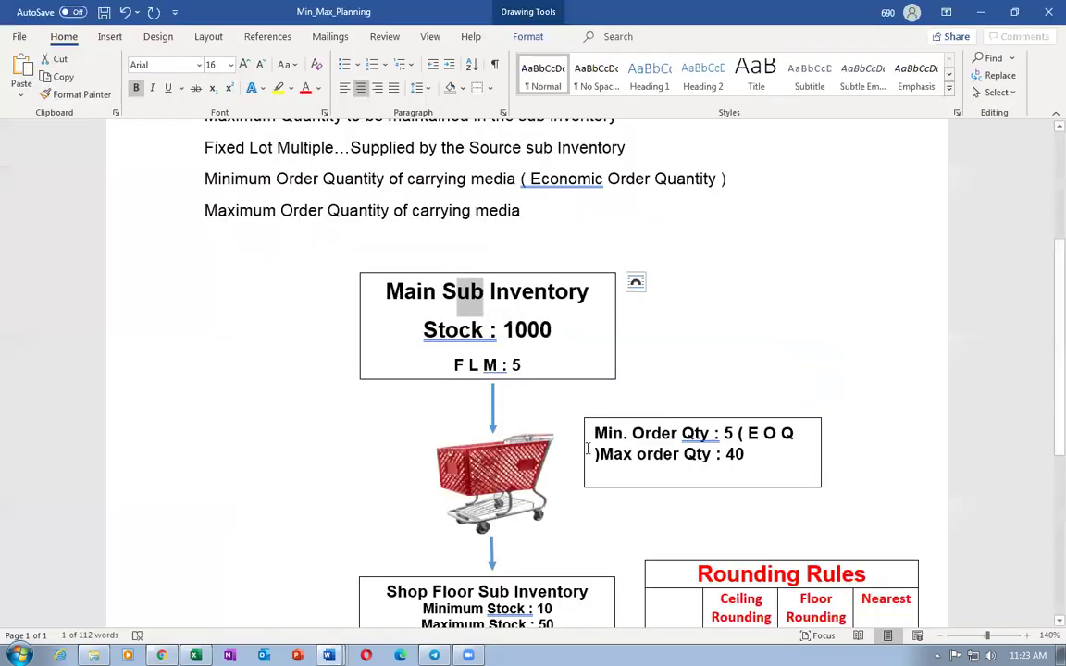
{"action": "scroll", "coordinate": [512, 407], "scroll_direction": "down", "scroll_amount": 1}
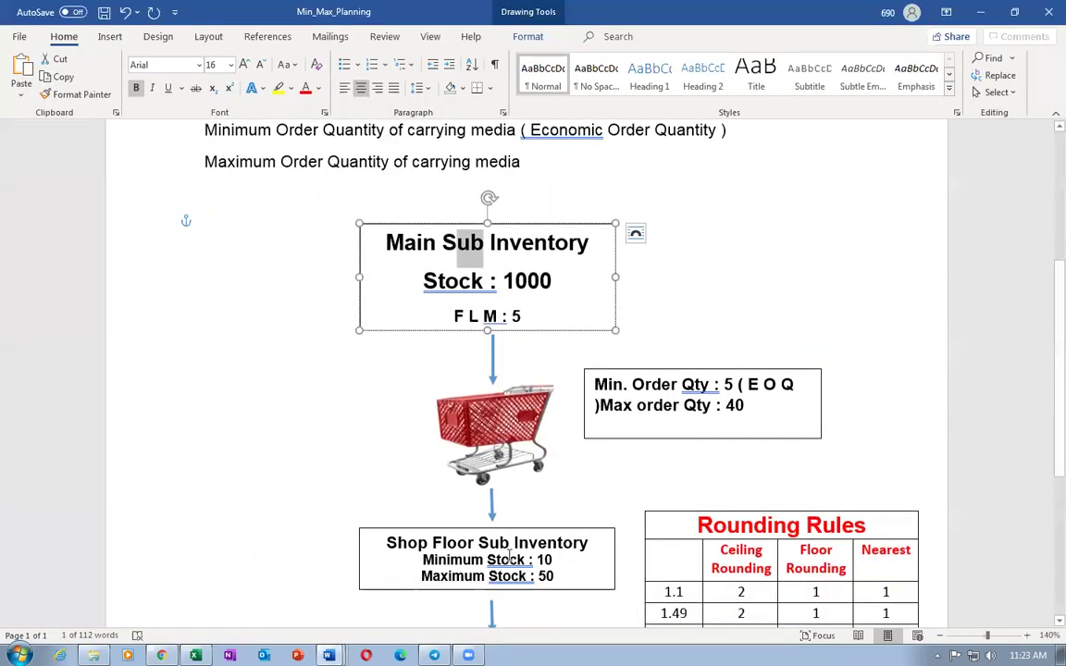
{"action": "left_click_drag", "start_coordinate": [520, 565], "coordinate": [478, 542]}
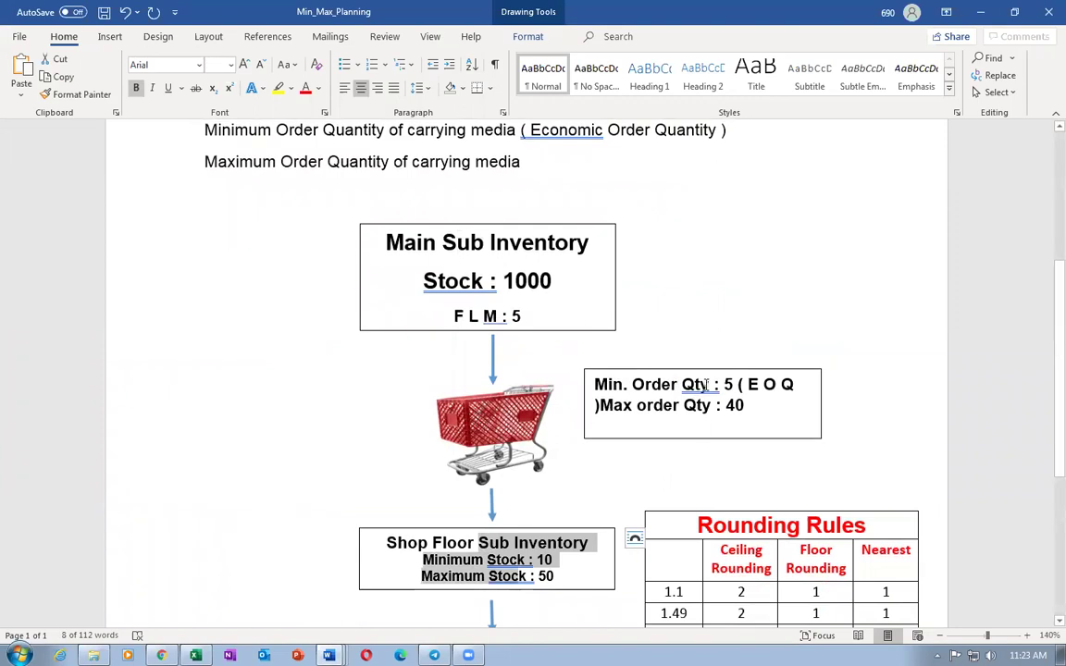
{"action": "key", "text": "alt+Tab"}
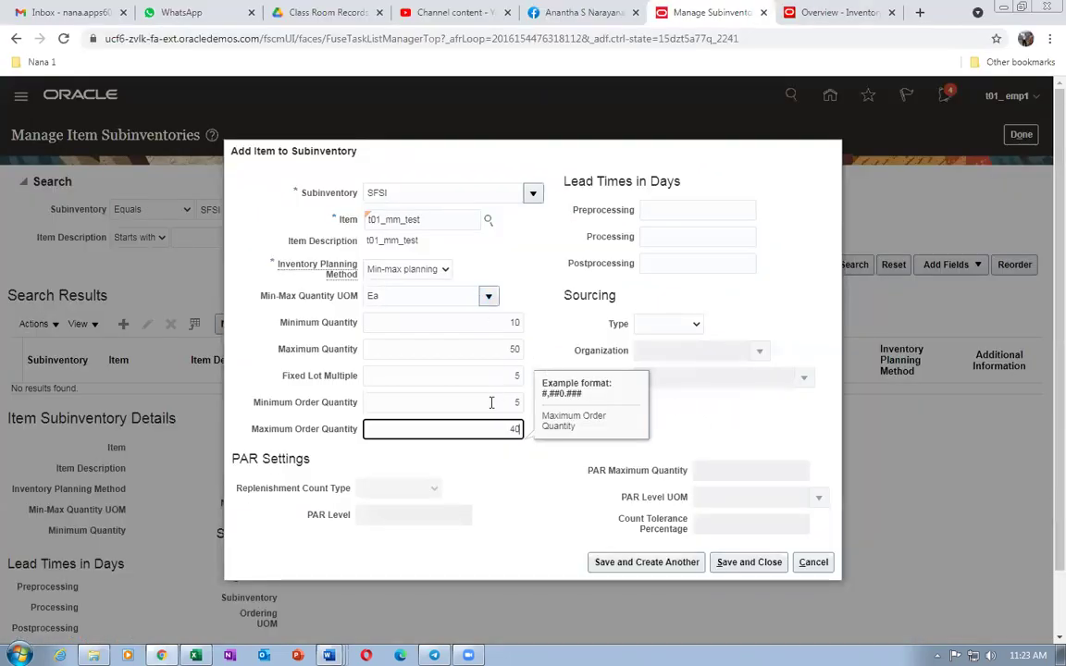
Set the item's sourcing type to Subinventory and activate the source subinventory field.
{"action": "left_click", "coordinate": [660, 328]}
{"action": "left_click", "coordinate": [660, 326]}
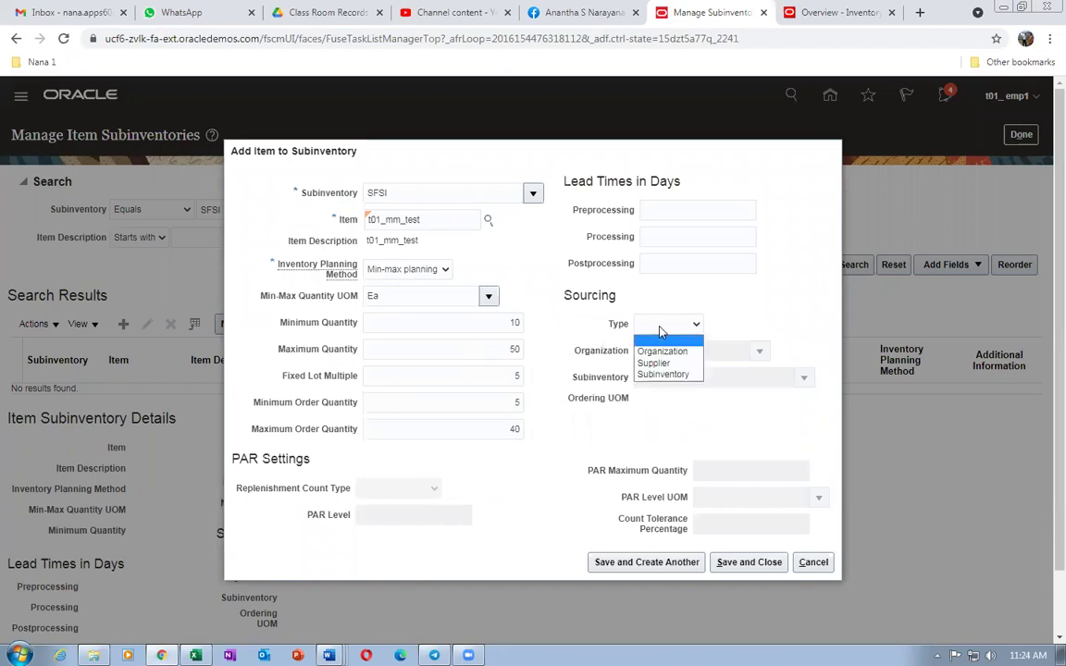
{"action": "left_click", "coordinate": [662, 373]}
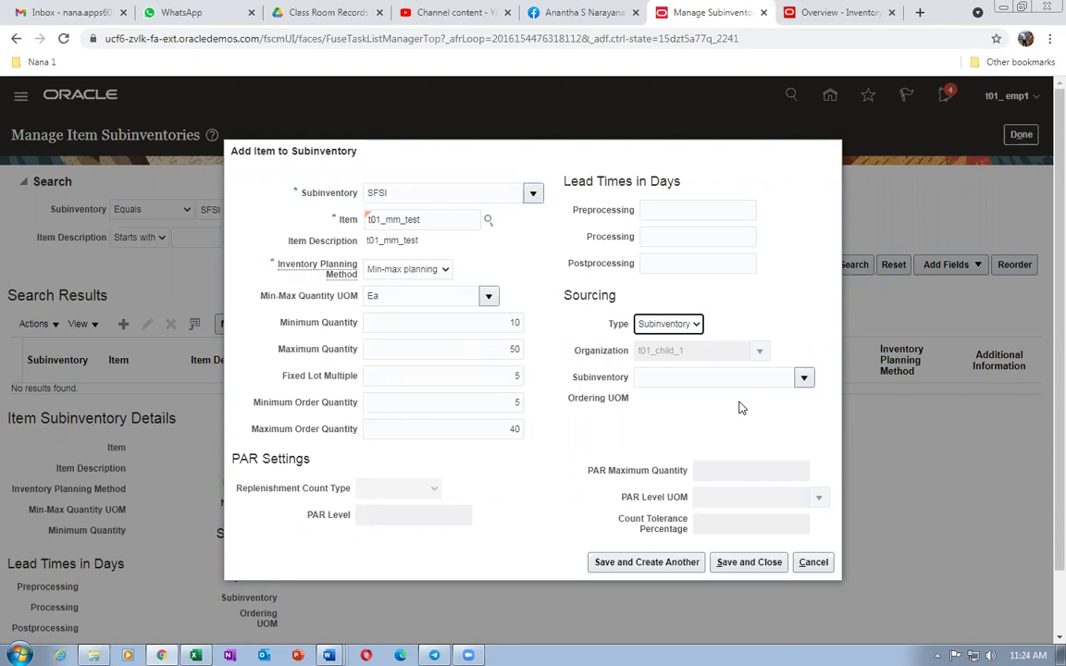
{"action": "left_click", "coordinate": [702, 376]}
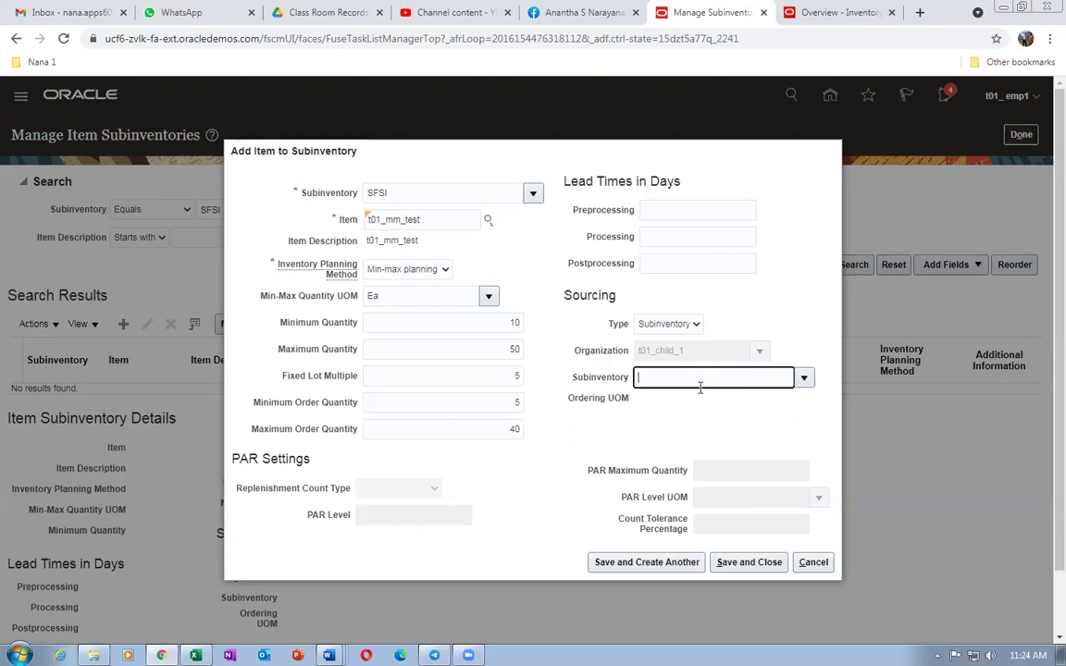
{"action": "left_click", "coordinate": [669, 404]}
{"action": "left_click", "coordinate": [669, 379]}
Check the Main Sub Inventory source in the Word planning document, then save and close the item assignment in the browser.
{"action": "key", "text": "alt+Tab"}
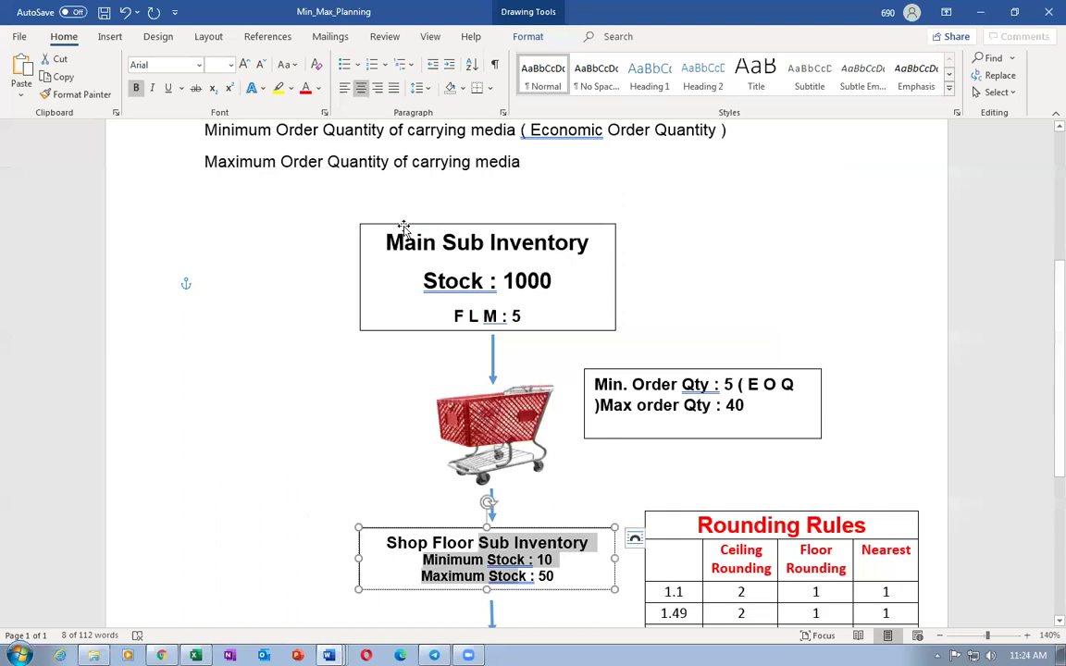
{"action": "triple_click", "coordinate": [430, 244]}
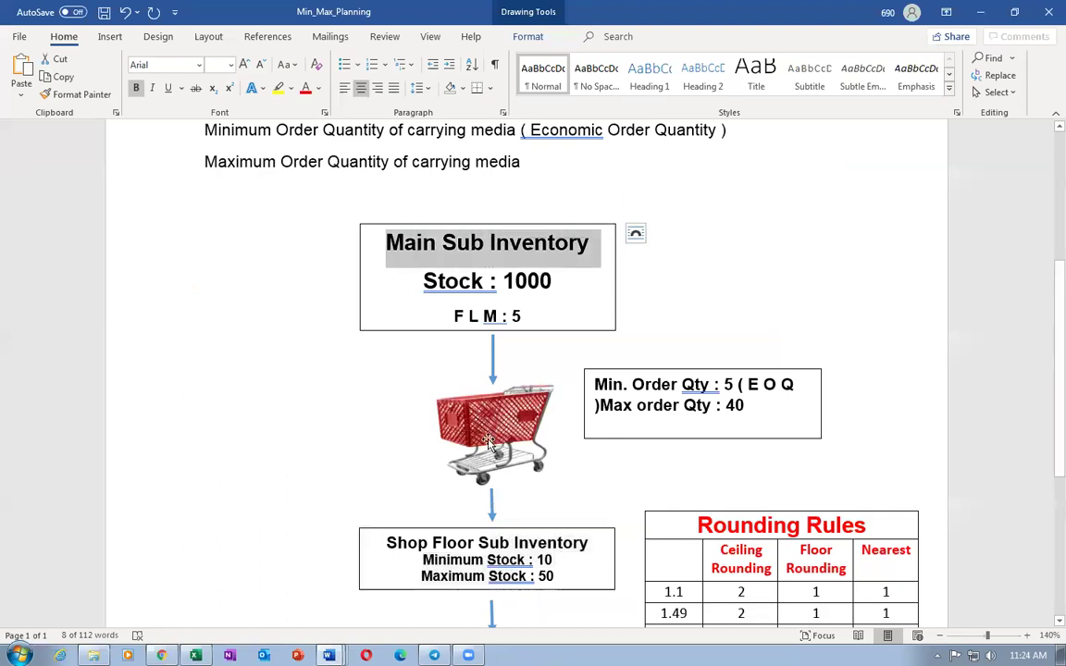
{"action": "key", "text": "alt+Tab"}
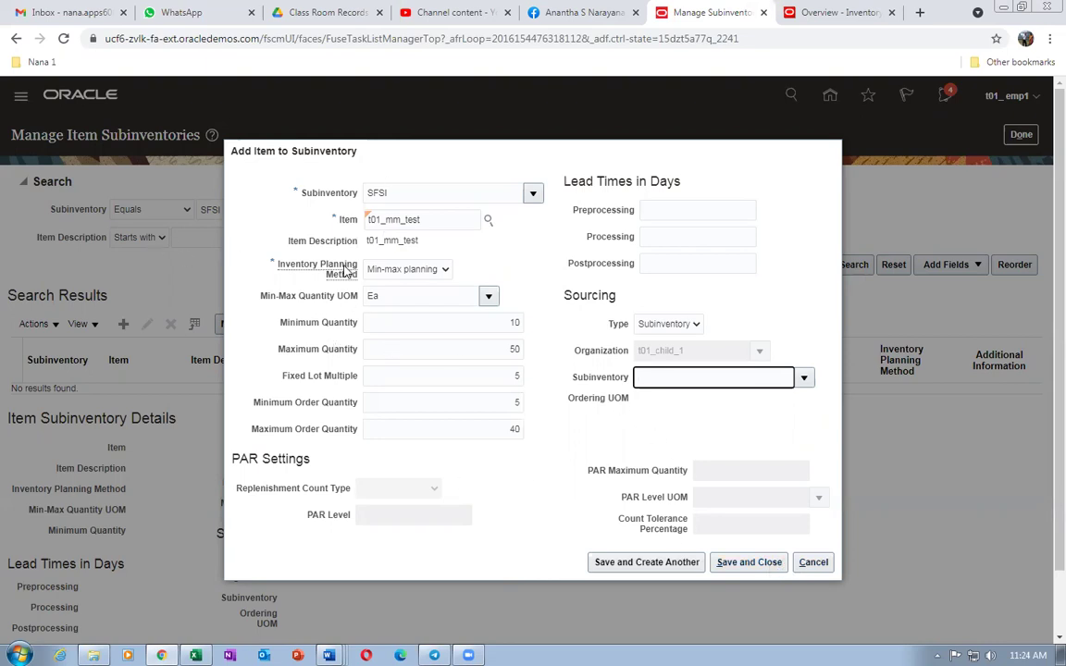
{"action": "left_click", "coordinate": [750, 565]}
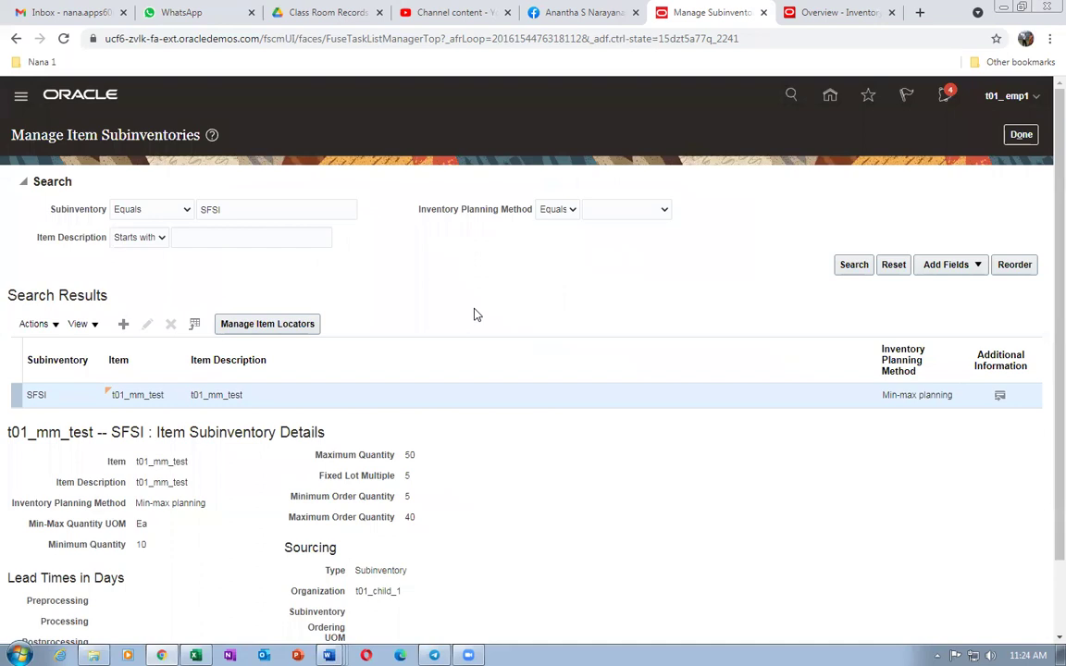
Review the Shop Floor and Main Sub Inventory boxes in the Word planning document, then return to the browser.
{"action": "key", "text": "alt+Tab"}
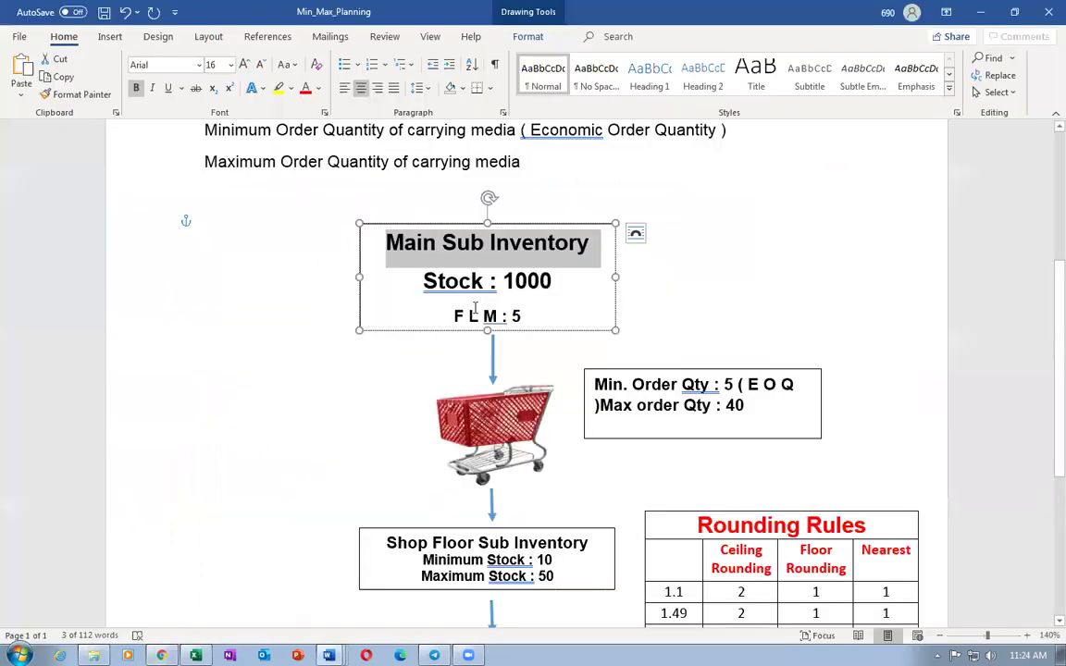
{"action": "left_click", "coordinate": [431, 559]}
{"action": "left_click_drag", "start_coordinate": [431, 546], "coordinate": [514, 547]}
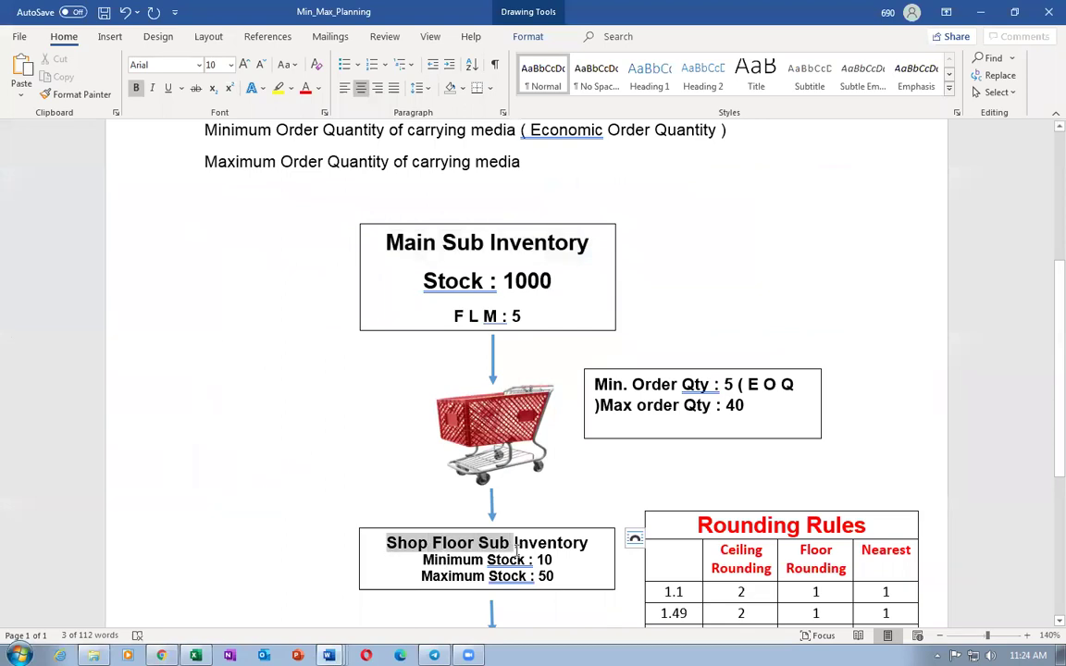
{"action": "left_click_drag", "start_coordinate": [485, 243], "coordinate": [497, 316]}
{"action": "key", "text": "alt+Tab"}
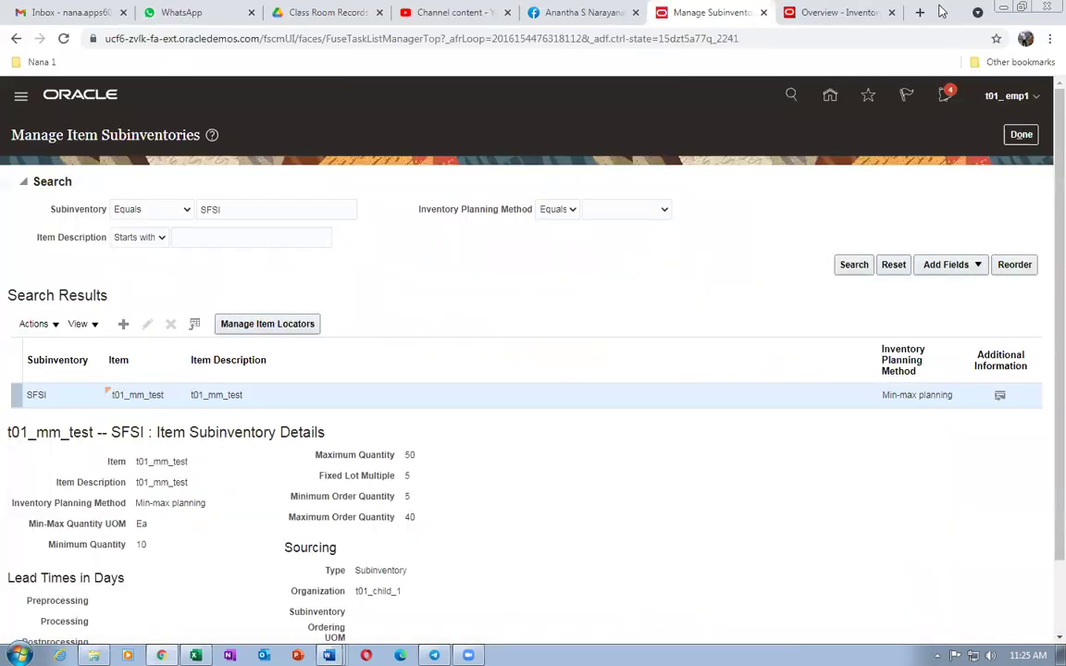
From the Inventory Management overview, start a miscellaneous transaction in T011 with the type Miscellaneous Receipt.
{"action": "left_click", "coordinate": [829, 12]}
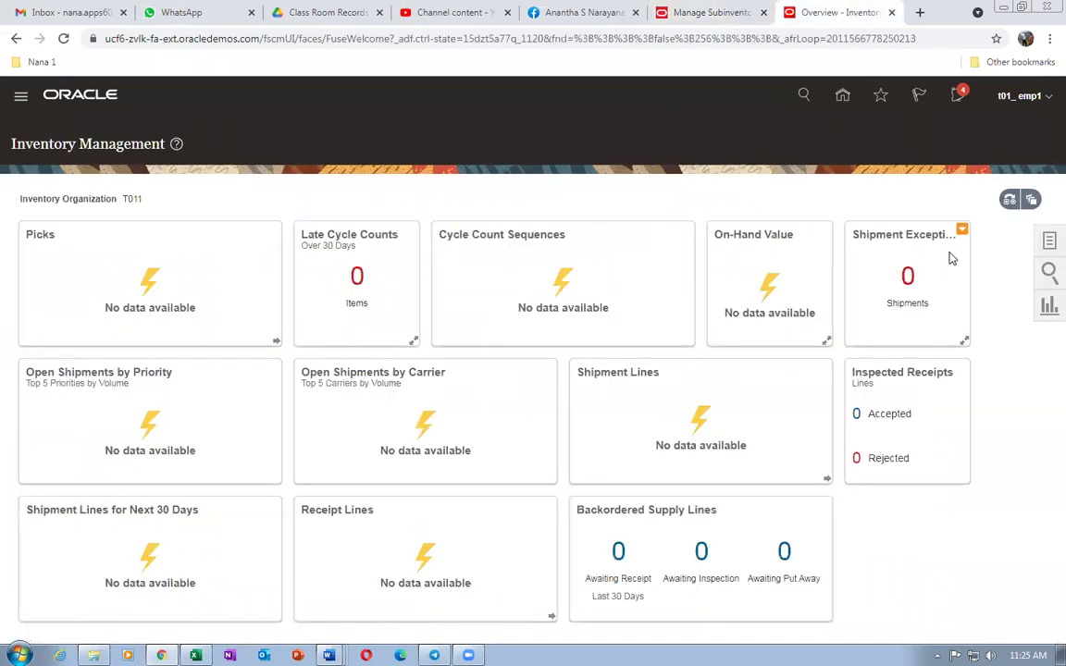
{"action": "left_click", "coordinate": [1049, 243]}
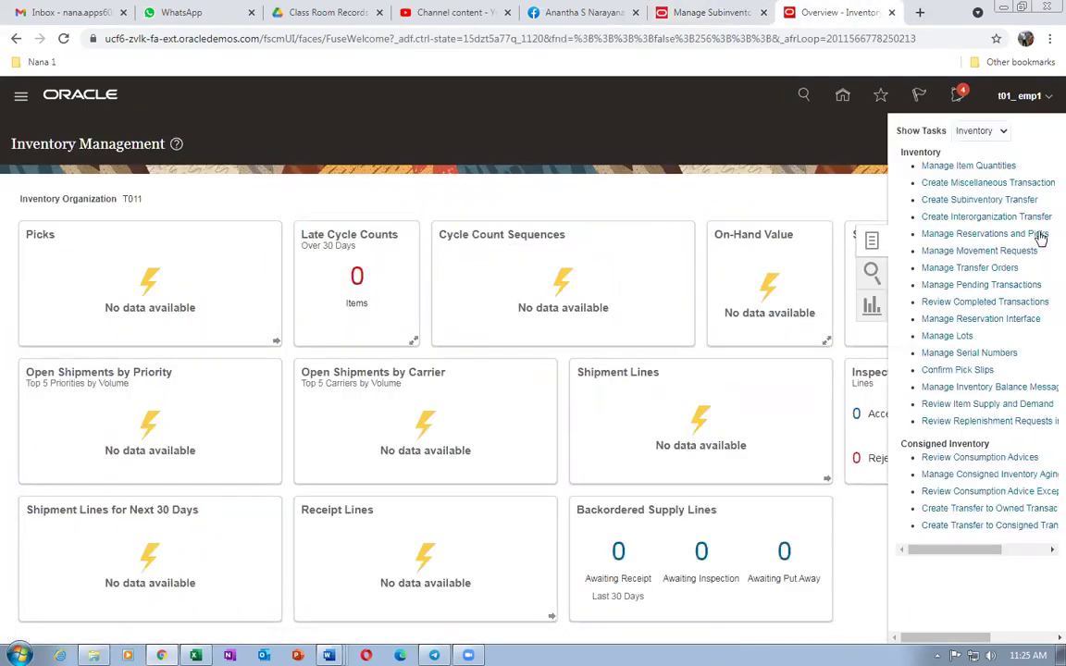
{"action": "left_click", "coordinate": [956, 182]}
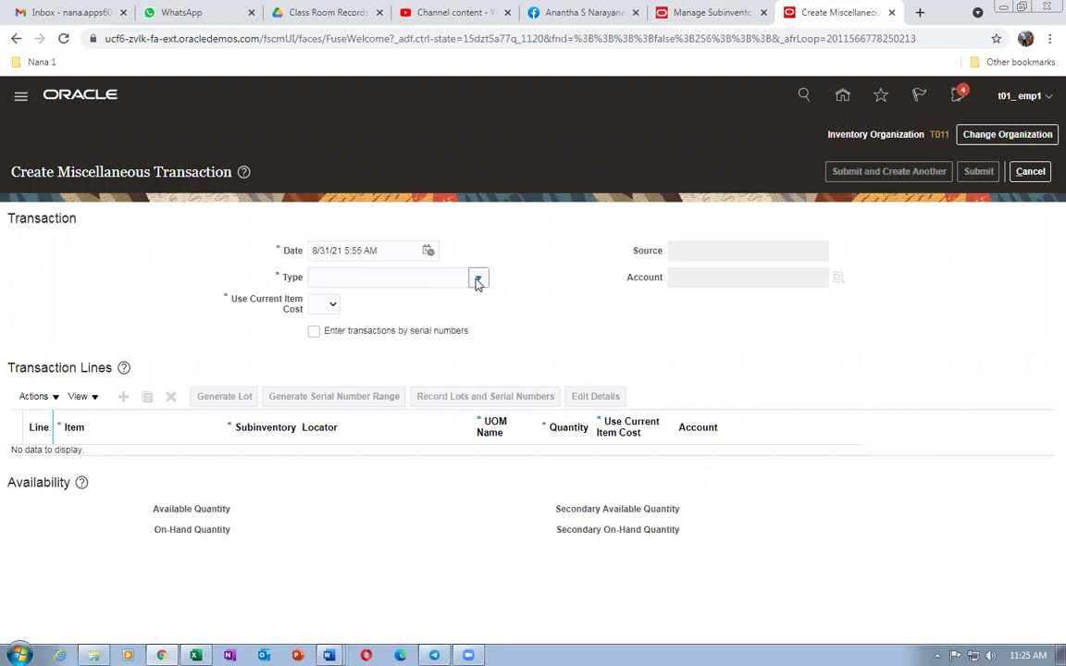
{"action": "left_click", "coordinate": [478, 277]}
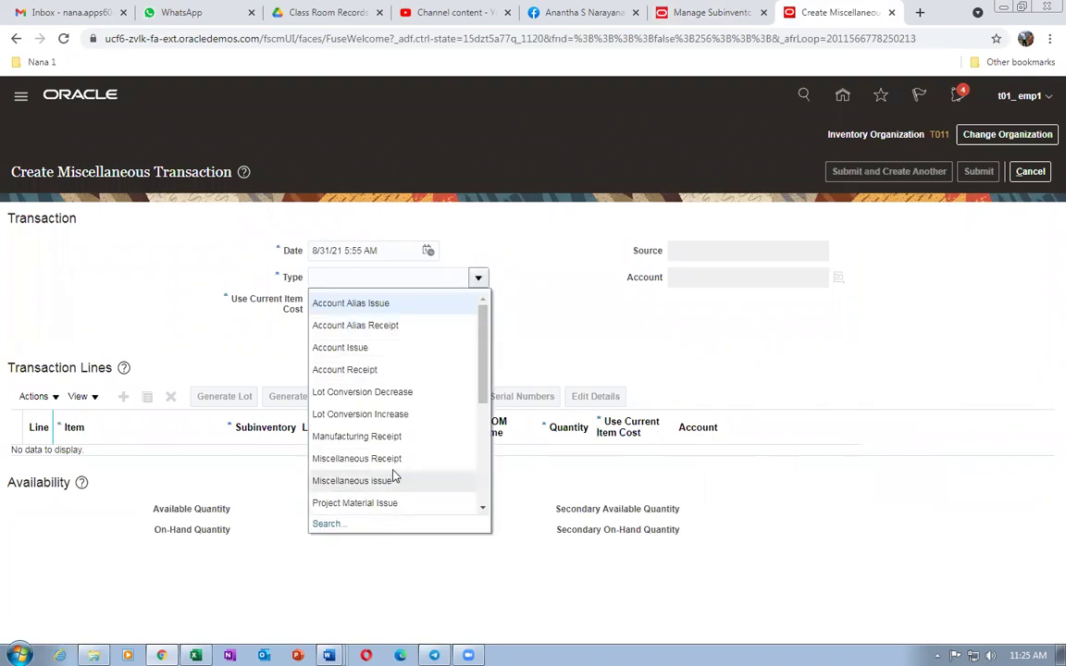
{"action": "left_click", "coordinate": [365, 458]}
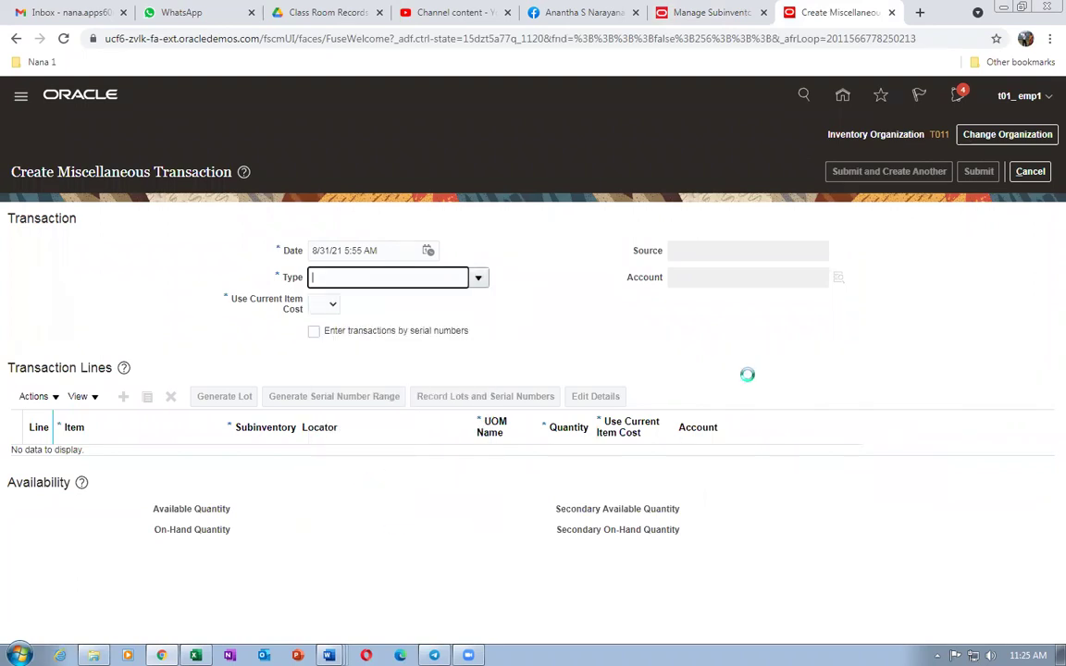
Enter the receipt's ledger account and set Use Current Item Cost to Yes.
{"action": "left_click", "coordinate": [734, 277]}
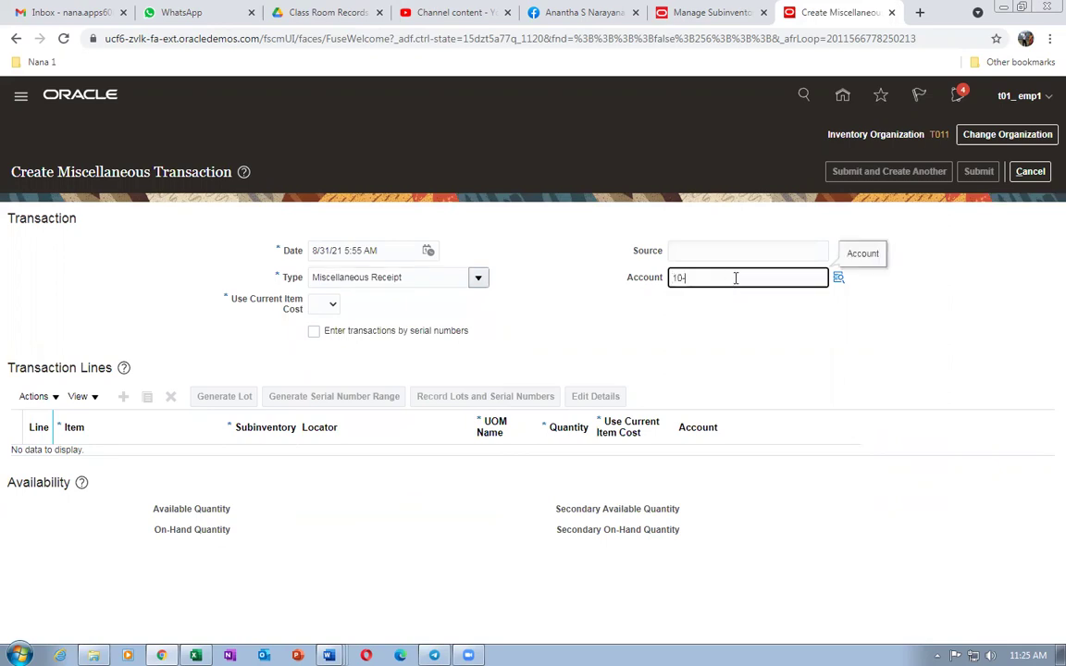
{"action": "type", "text": "10-100-1000"}
{"action": "left_click", "coordinate": [319, 305]}
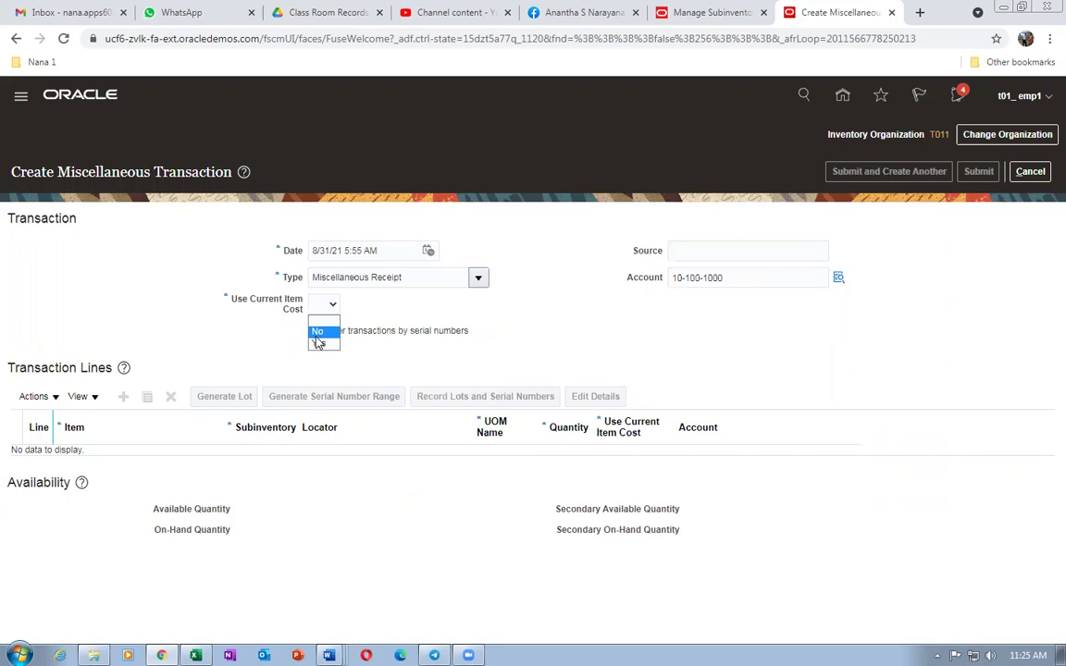
{"action": "left_click", "coordinate": [318, 344]}
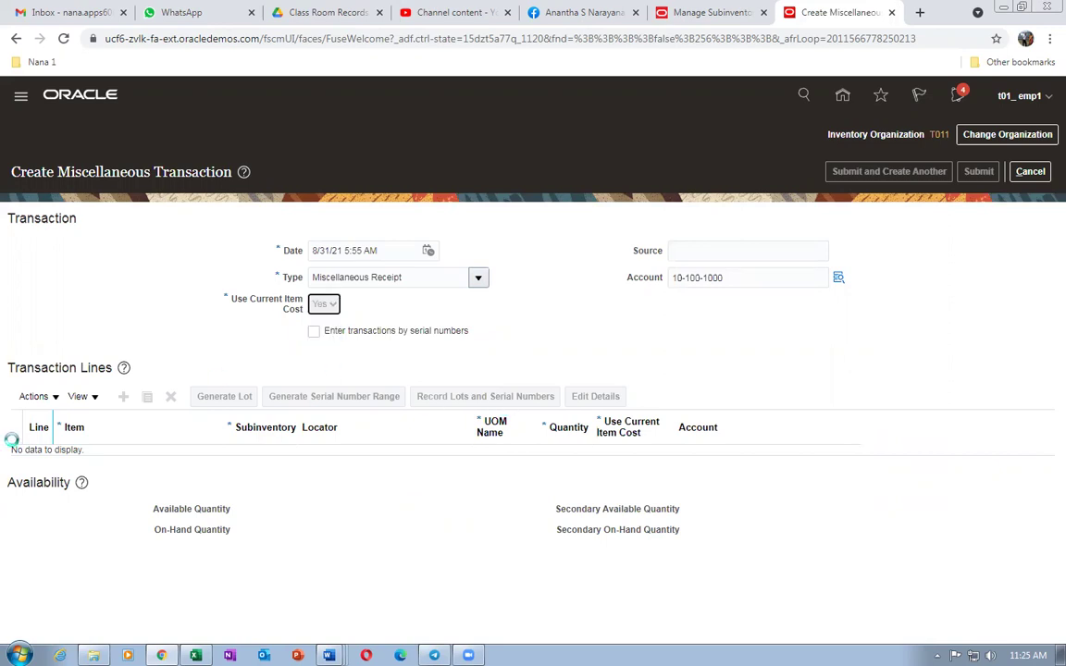
Add a transaction line receiving 1,000 Ea of item t01_mm_test into the Main subinventory.
{"action": "left_click", "coordinate": [123, 396]}
{"action": "left_click", "coordinate": [100, 462]}
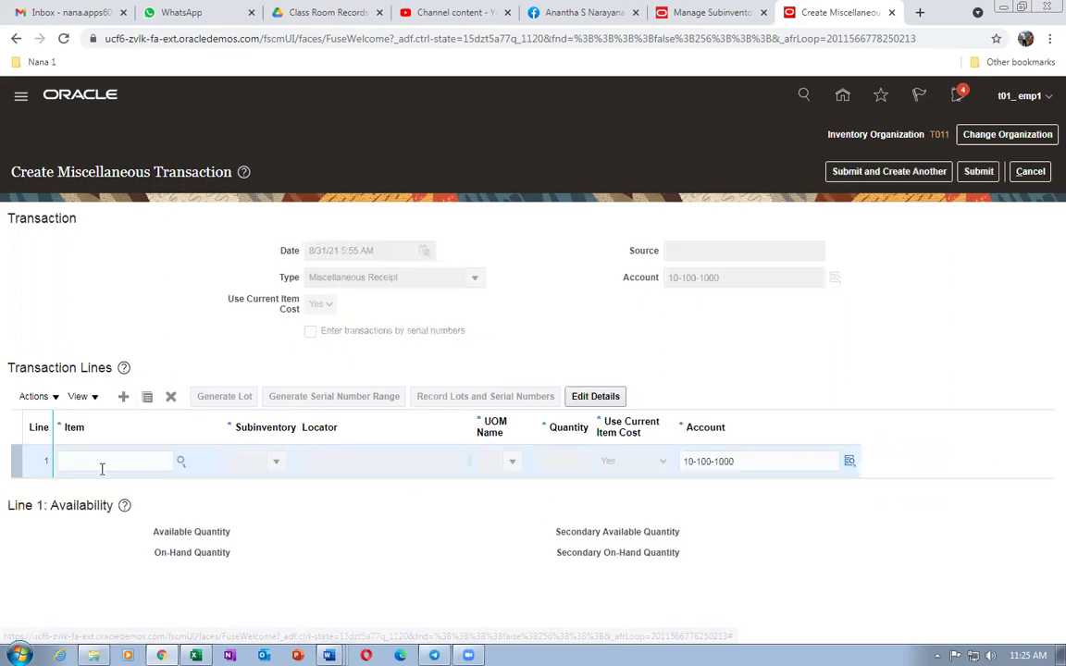
{"action": "type", "text": "t01"}
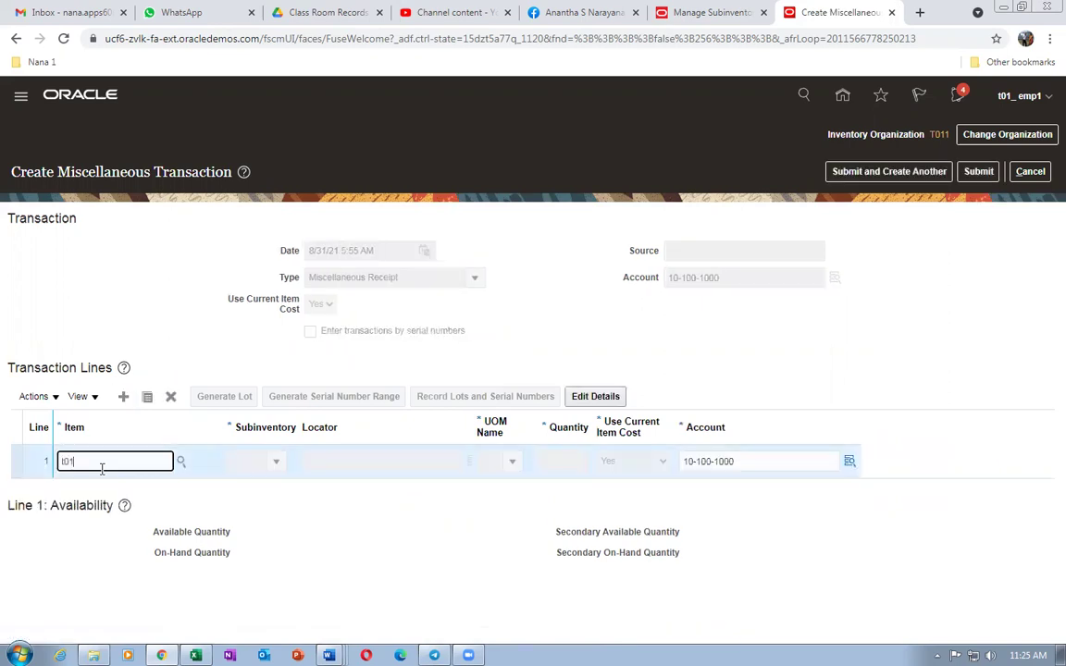
{"action": "type", "text": "_mm"}
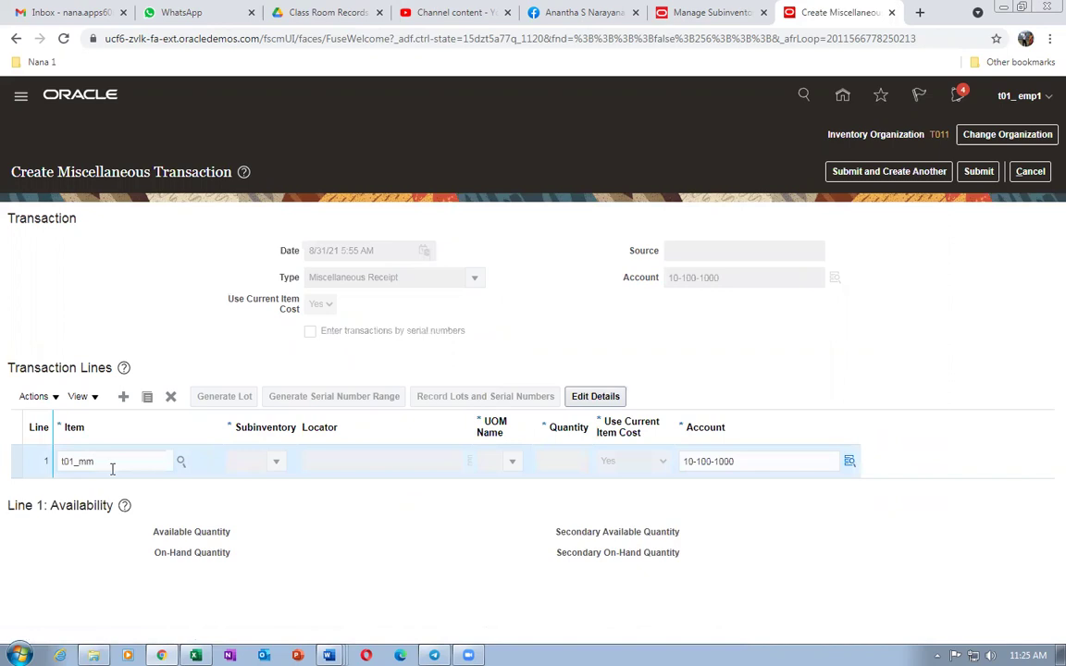
{"action": "left_click", "coordinate": [276, 461]}
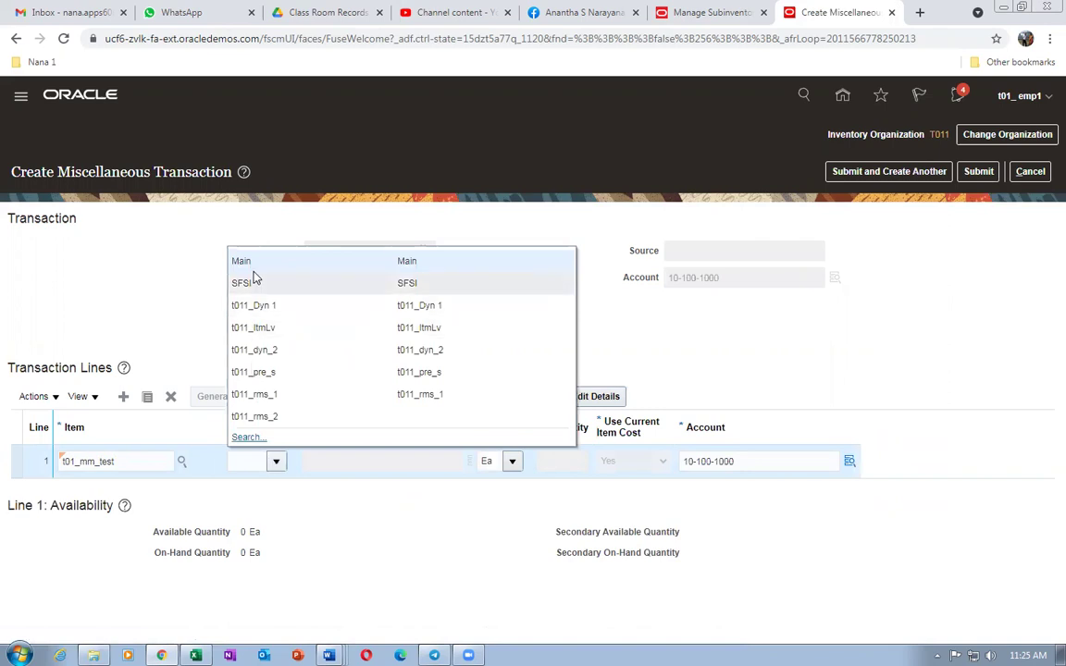
{"action": "left_click", "coordinate": [257, 278]}
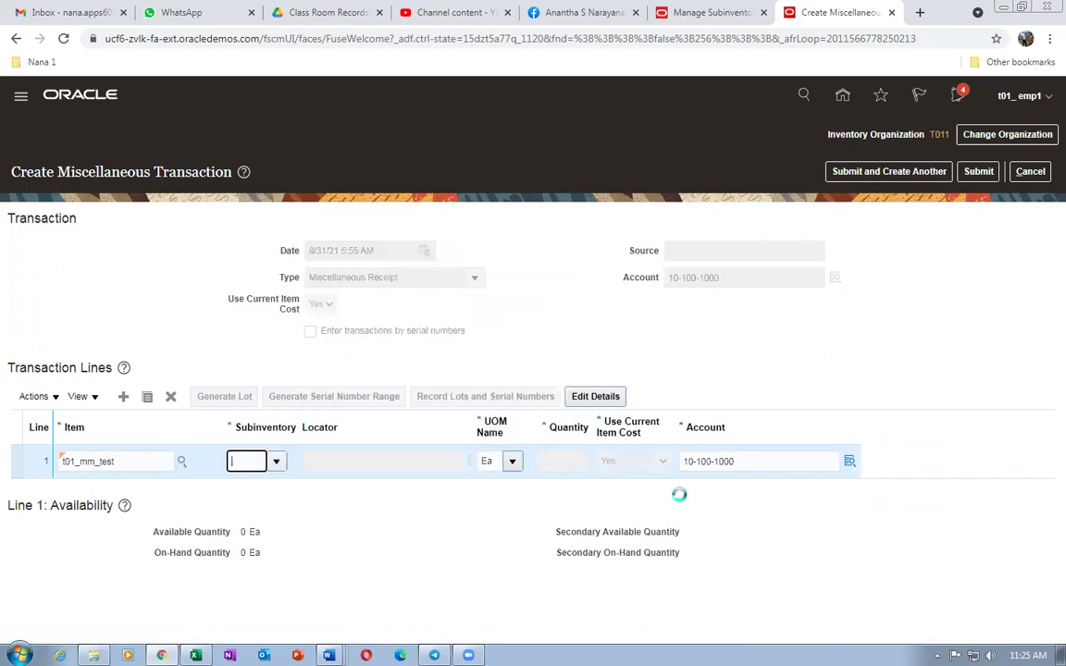
{"action": "left_click", "coordinate": [581, 459]}
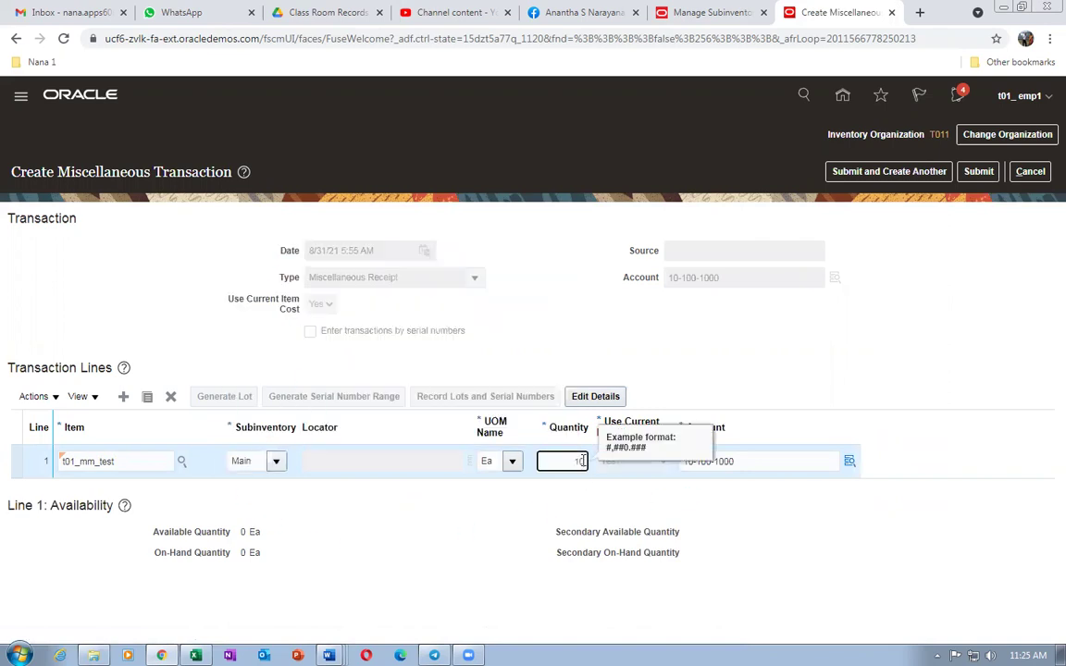
{"action": "left_click_drag", "start_coordinate": [689, 354], "coordinate": [340, 363]}
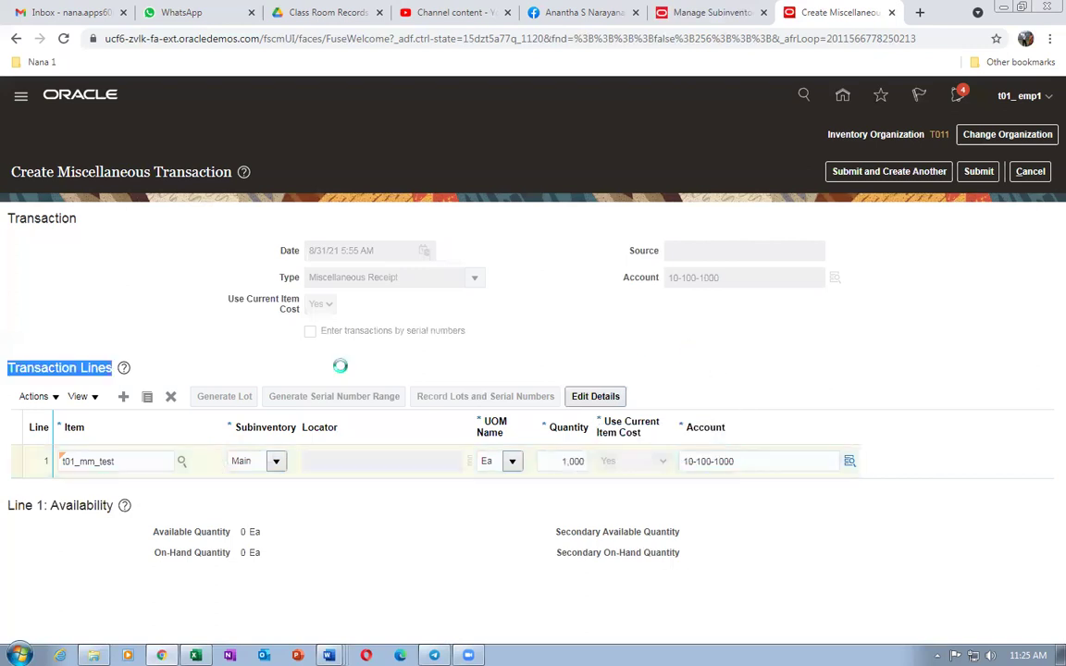
Add another transaction line for item t01_mm_test with subinventory SFSI and quantity 9.
{"action": "left_click", "coordinate": [123, 404]}
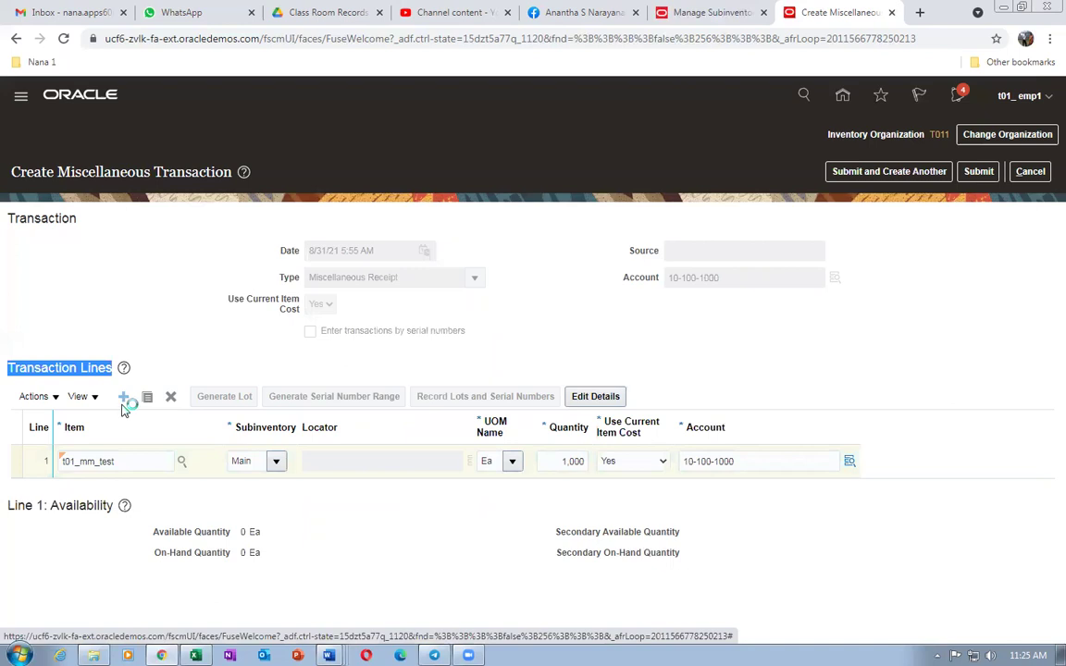
{"action": "left_click", "coordinate": [101, 461]}
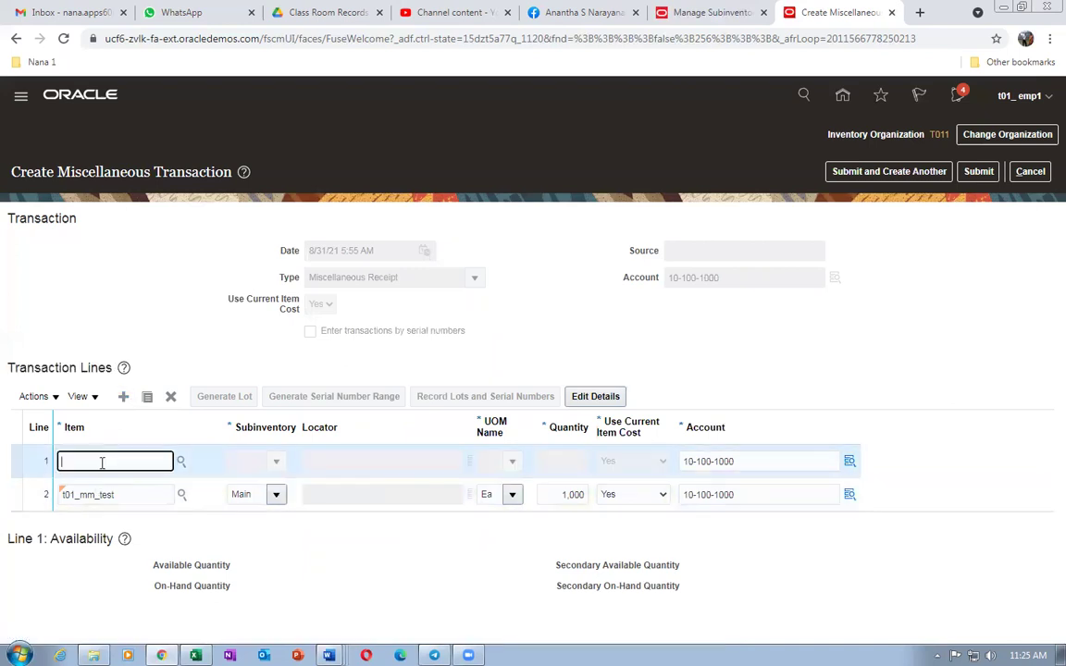
{"action": "type", "text": "t01_mm_test"}
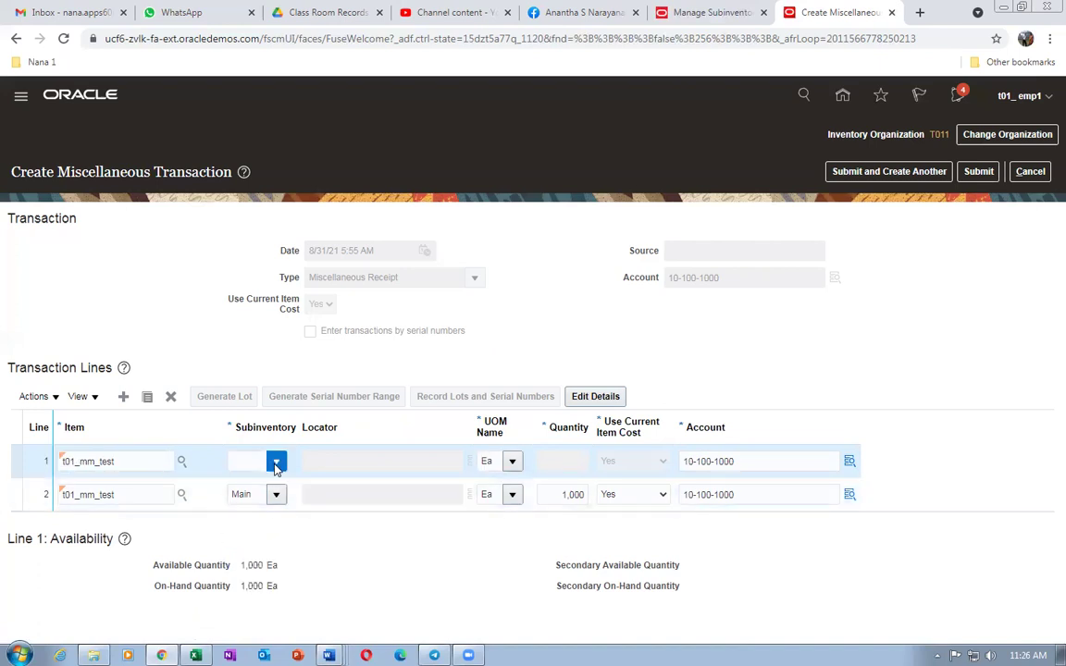
{"action": "left_click", "coordinate": [276, 466]}
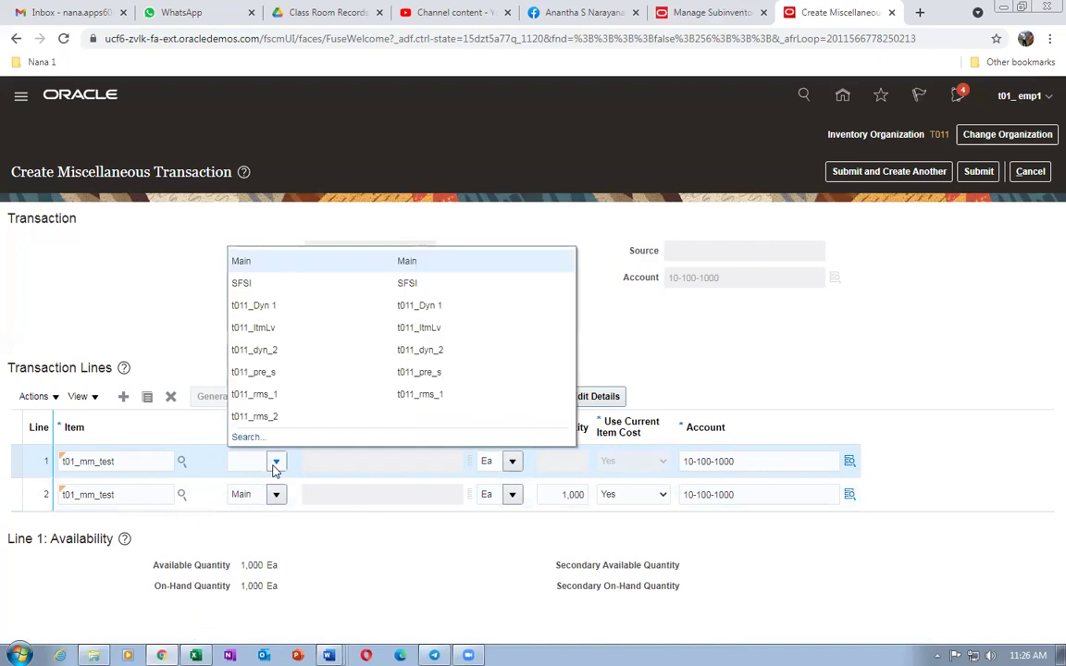
{"action": "left_click", "coordinate": [218, 259]}
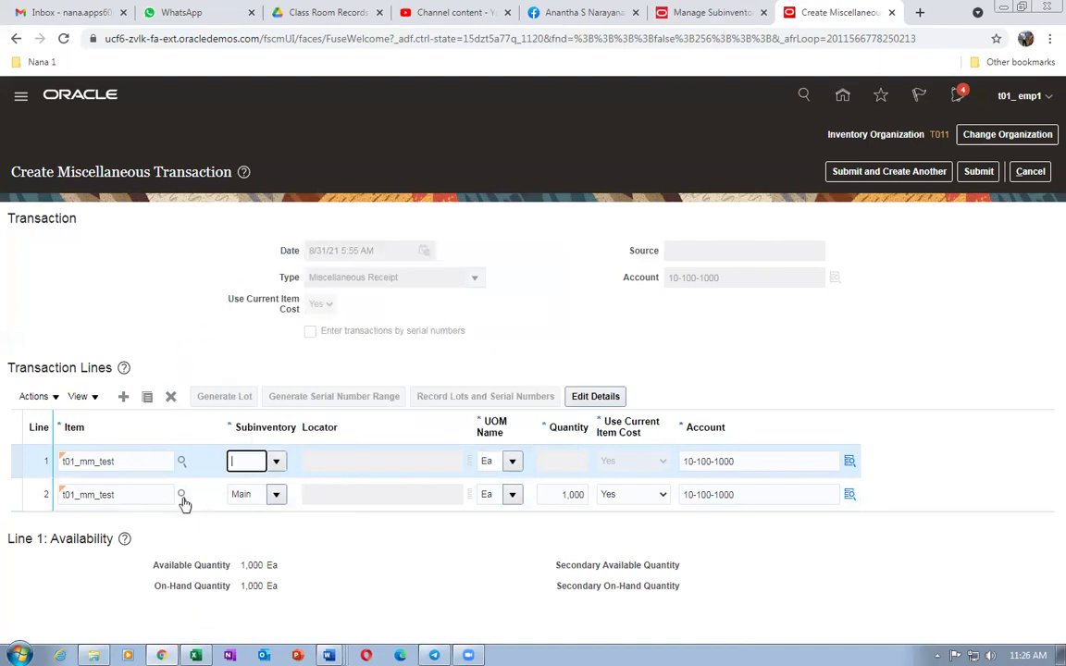
{"action": "type", "text": "SFSI"}
{"action": "left_click", "coordinate": [561, 462]}
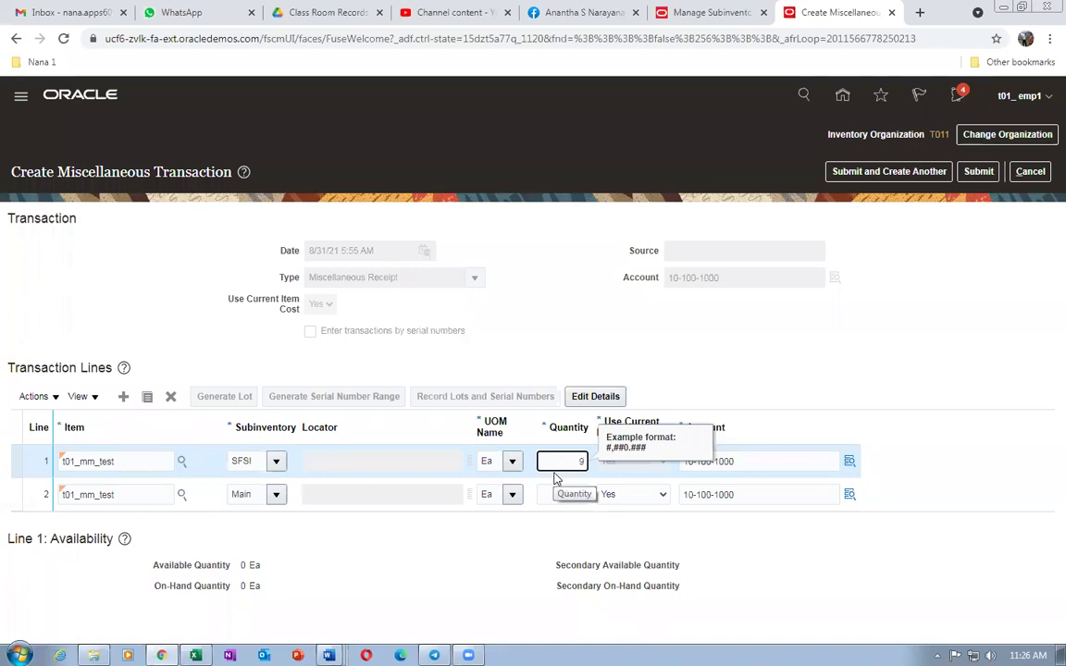
Switch to the Min_Max_Method Word document and review the min-max settings, the replenishment calculation steps and the reorder quantity example table.
{"action": "key", "text": "alt+Tab"}
{"action": "key", "text": "alt+Tab"}
{"action": "key", "text": "alt+Tab"}
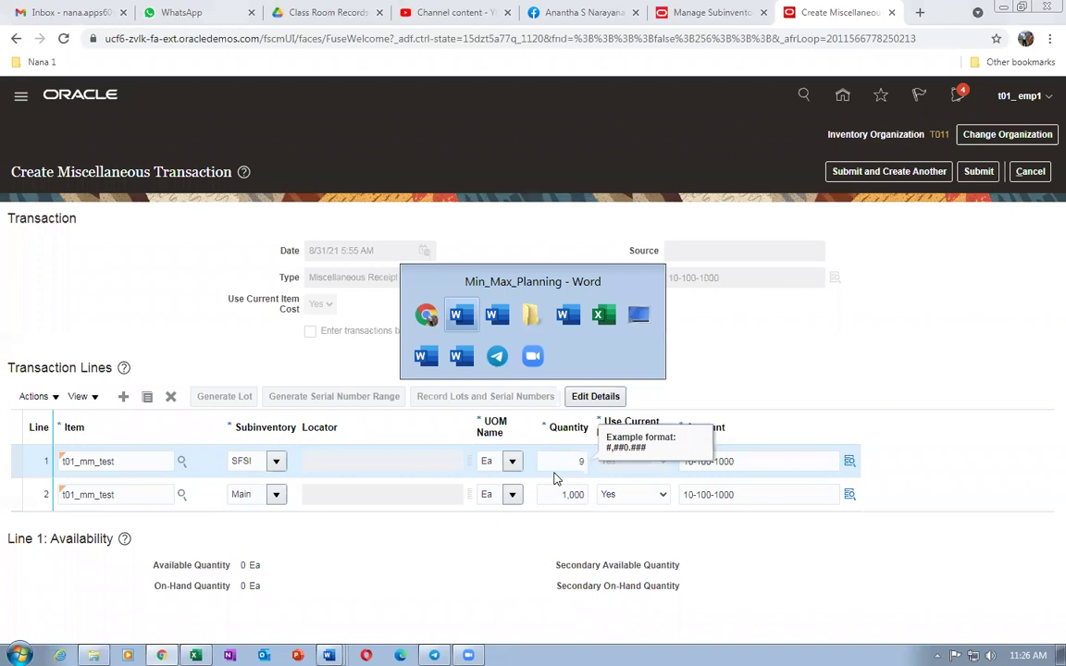
{"action": "key", "text": "Tab"}
{"action": "scroll", "coordinate": [518, 388], "scroll_direction": "up", "scroll_amount": 2}
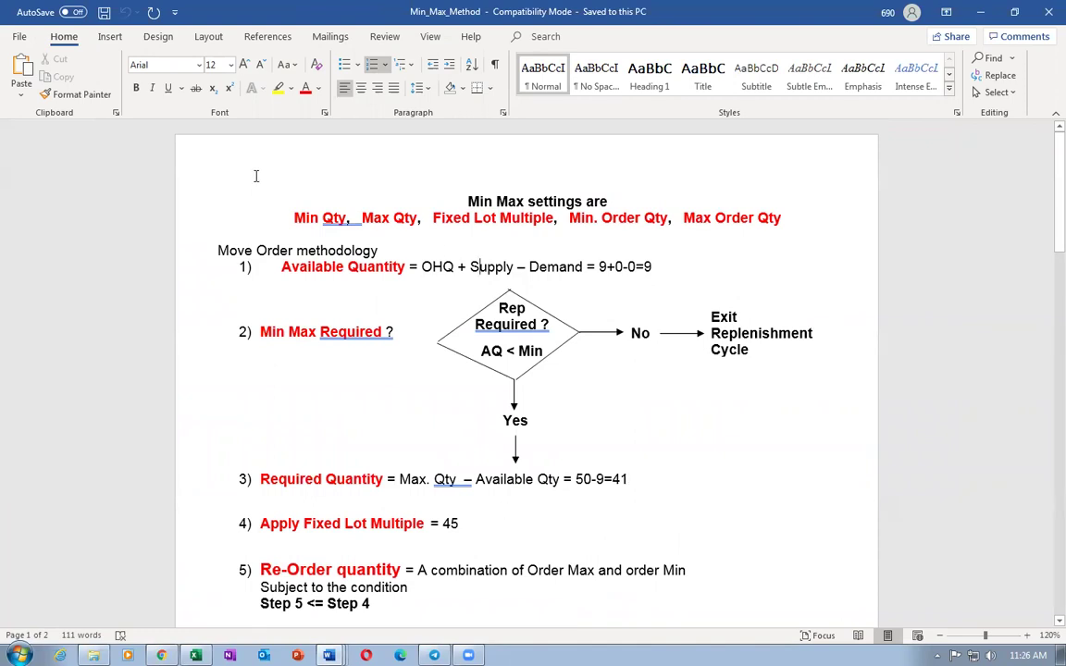
{"action": "left_click", "coordinate": [293, 218]}
{"action": "key", "text": "shift+End"}
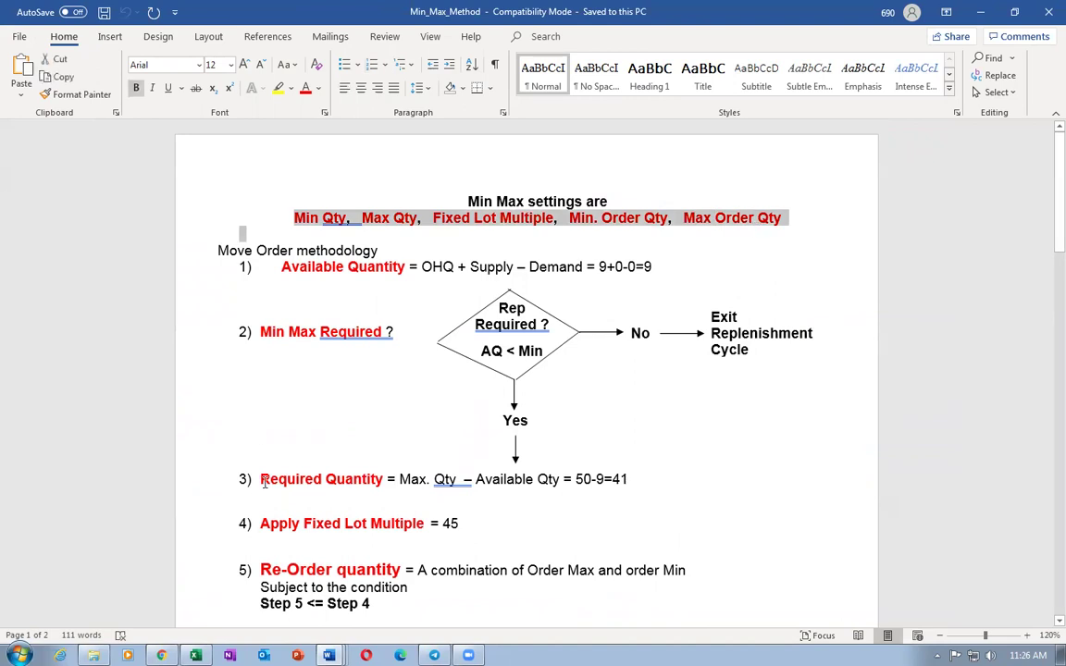
{"action": "left_click", "coordinate": [233, 431]}
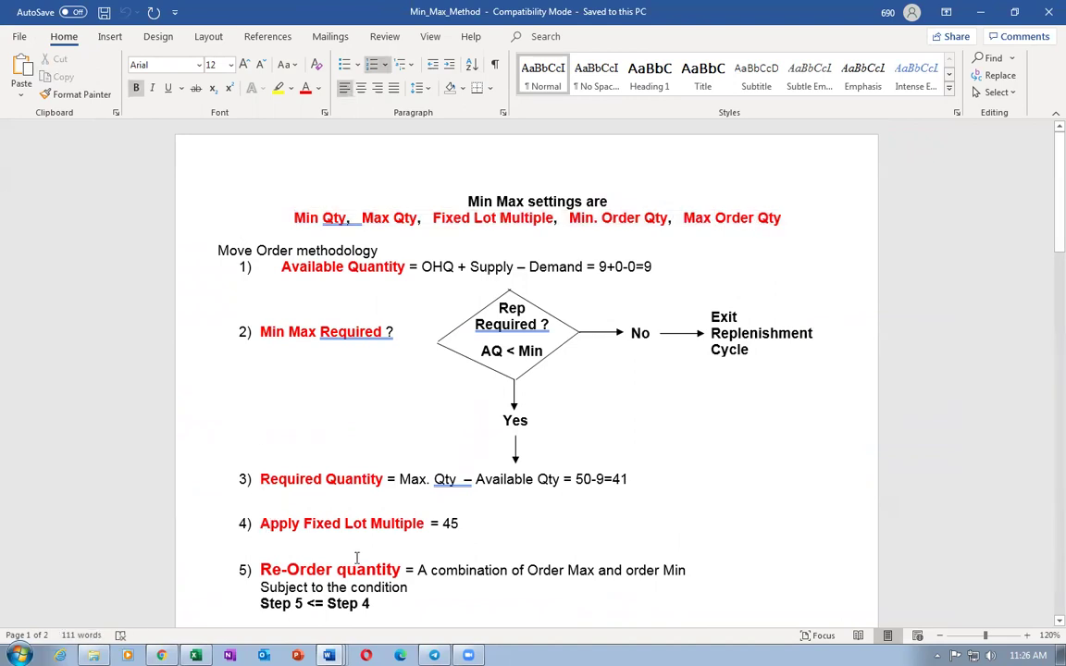
{"action": "left_click_drag", "start_coordinate": [424, 523], "coordinate": [478, 522]}
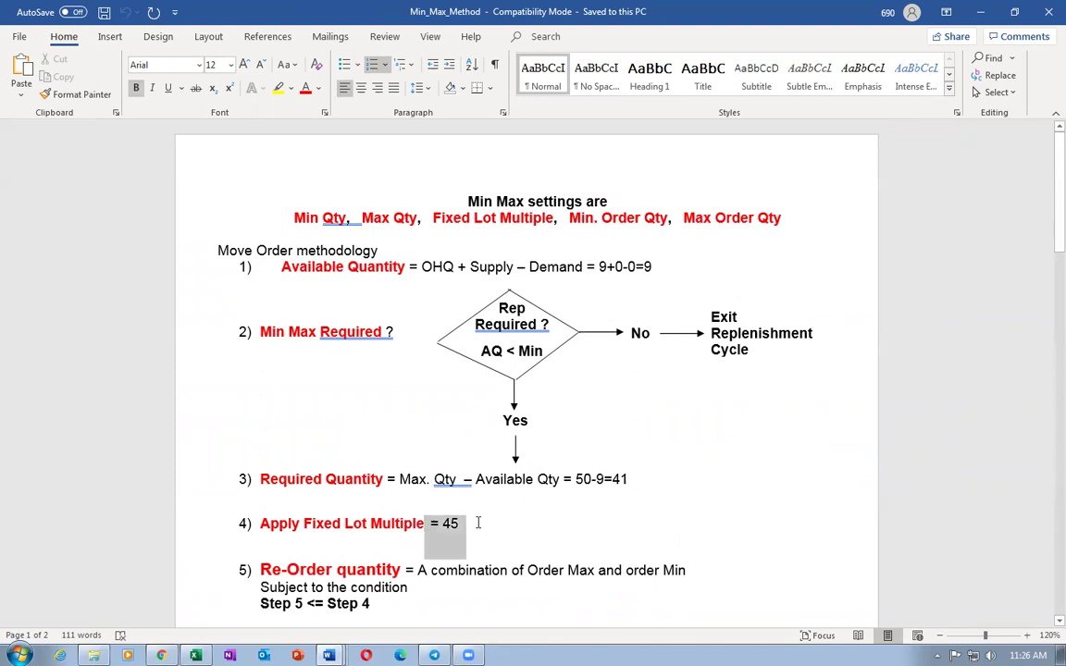
{"action": "left_click_drag", "start_coordinate": [338, 570], "coordinate": [479, 620]}
{"action": "scroll", "coordinate": [495, 620], "scroll_direction": "down", "scroll_amount": 4}
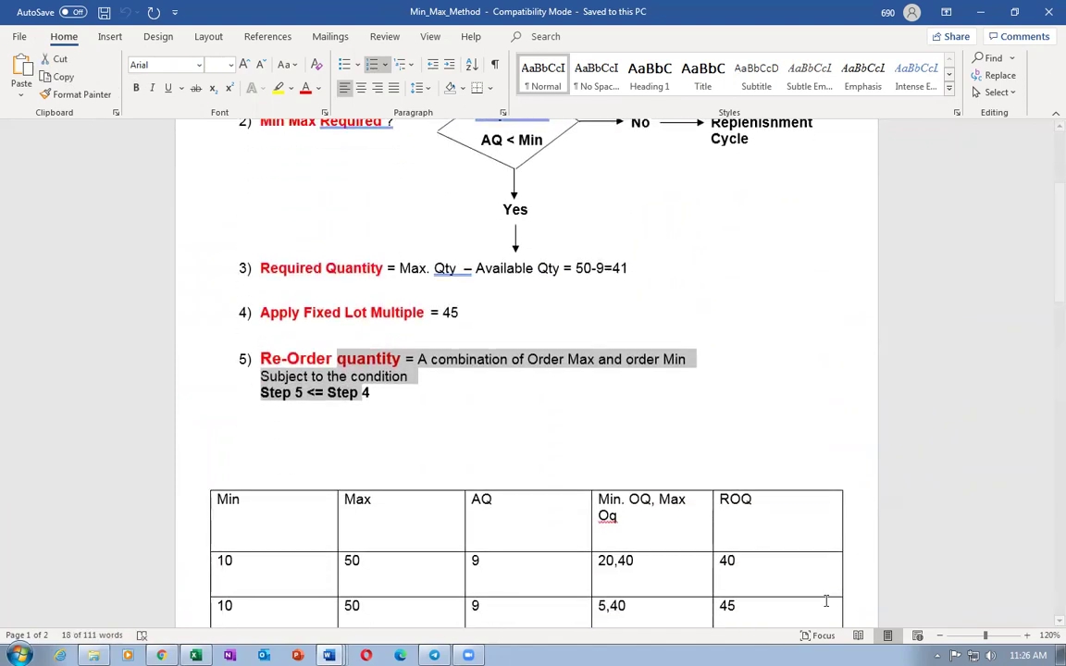
{"action": "left_click", "coordinate": [769, 563]}
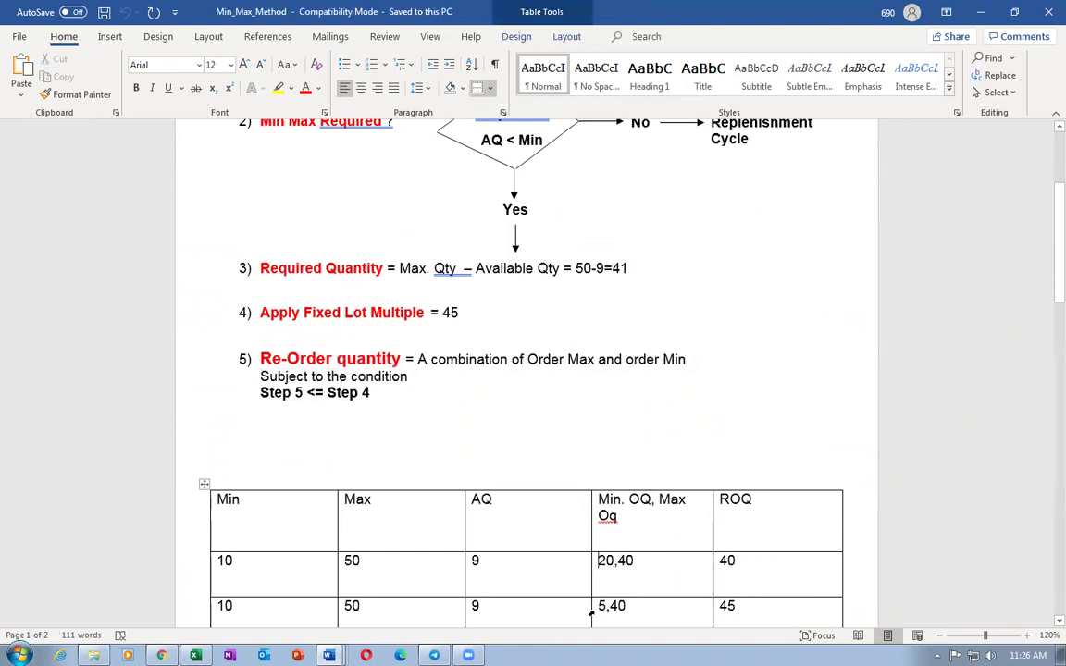
Return to the browser and submit the miscellaneous receipt.
{"action": "key", "text": "alt+Tab"}
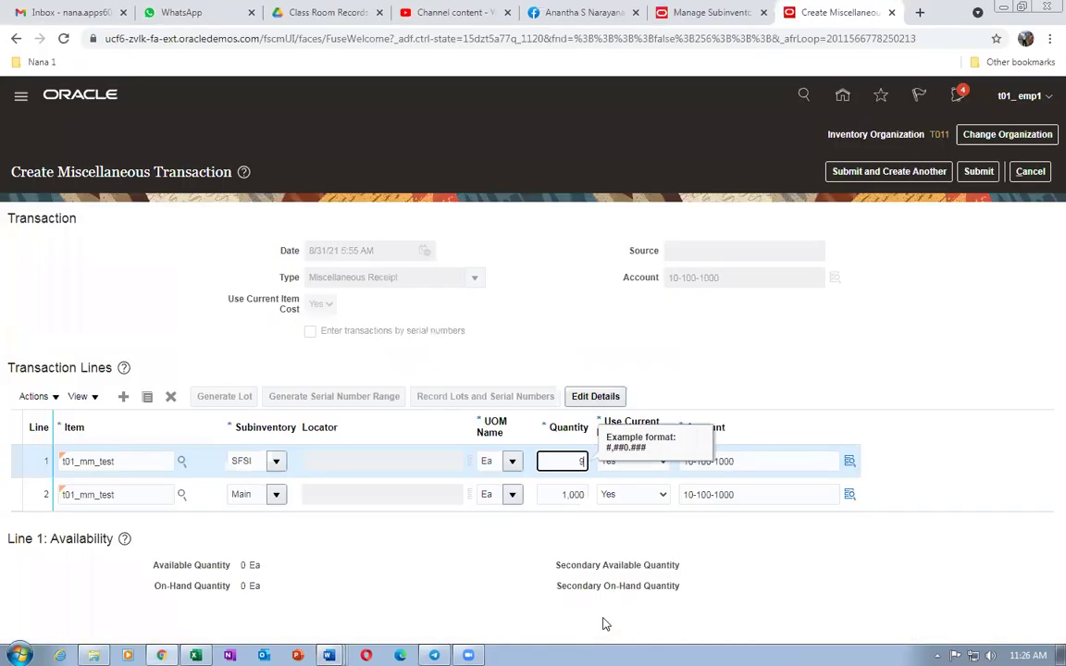
{"action": "left_click", "coordinate": [912, 338]}
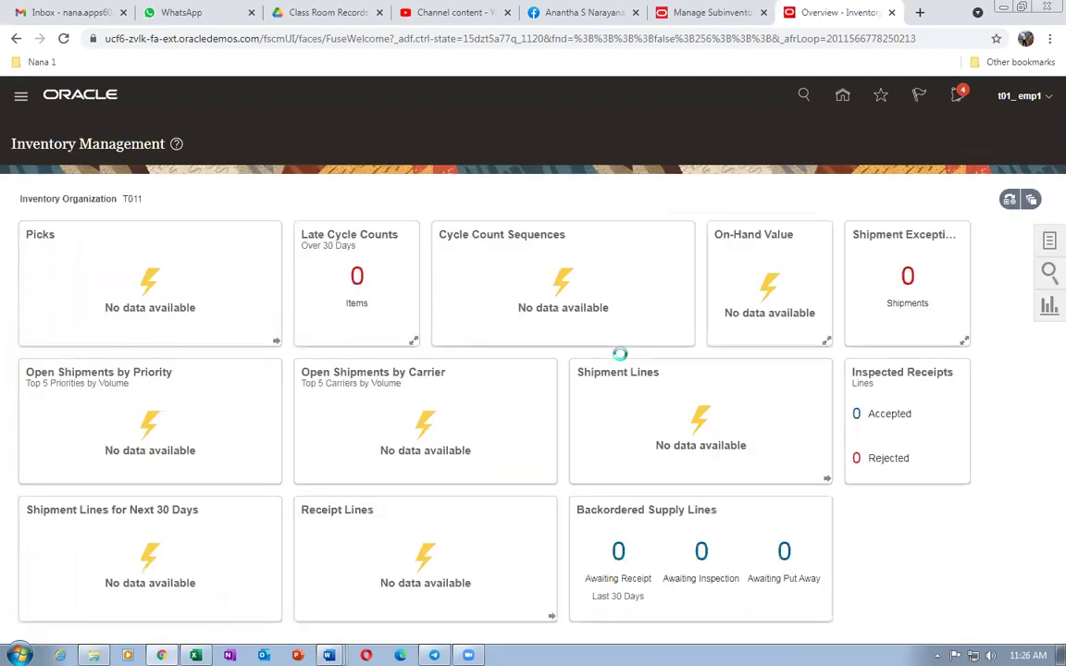
Open the Oracle home page in a second browser tab and go to Scheduled Processes among the Tools apps.
{"action": "right_click", "coordinate": [826, 12]}
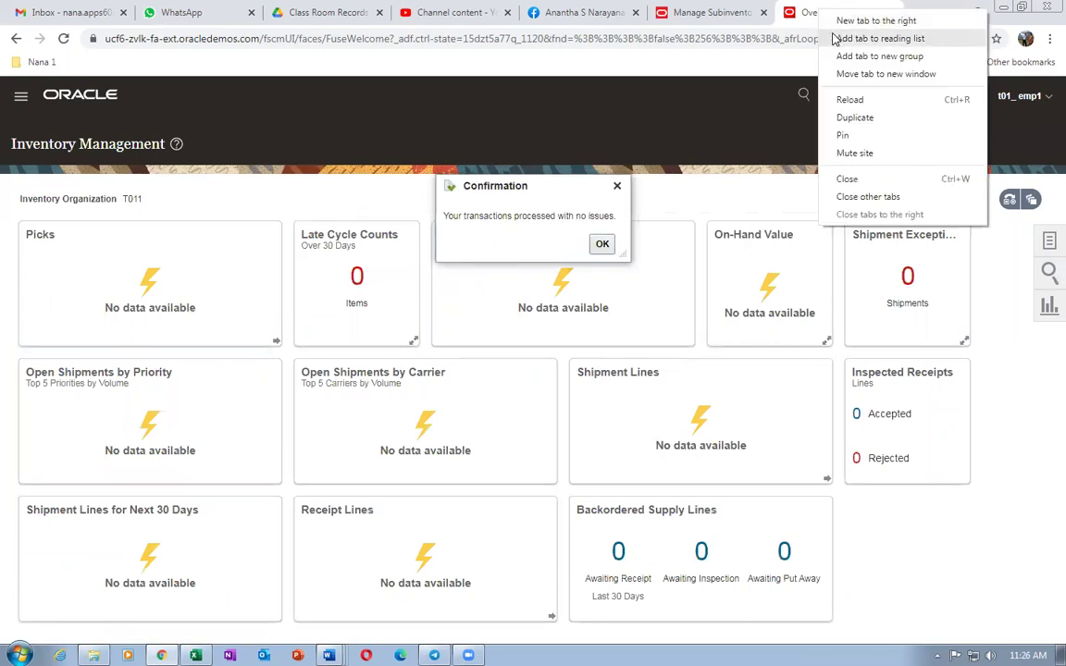
{"action": "left_click", "coordinate": [844, 100]}
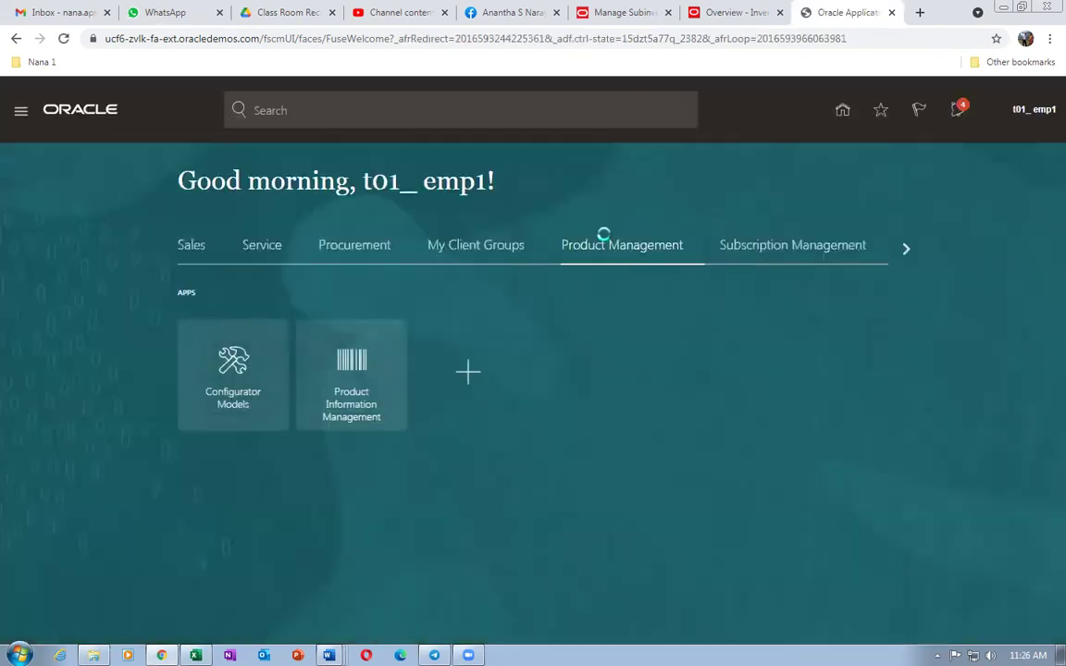
{"action": "left_click", "coordinate": [903, 248]}
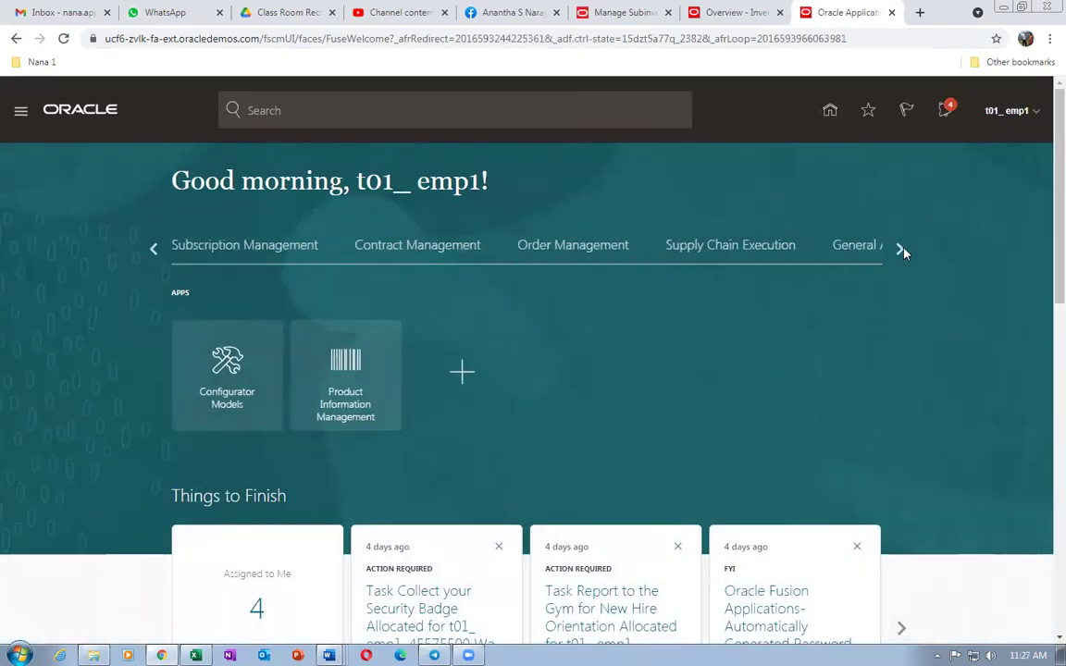
{"action": "left_click", "coordinate": [905, 252]}
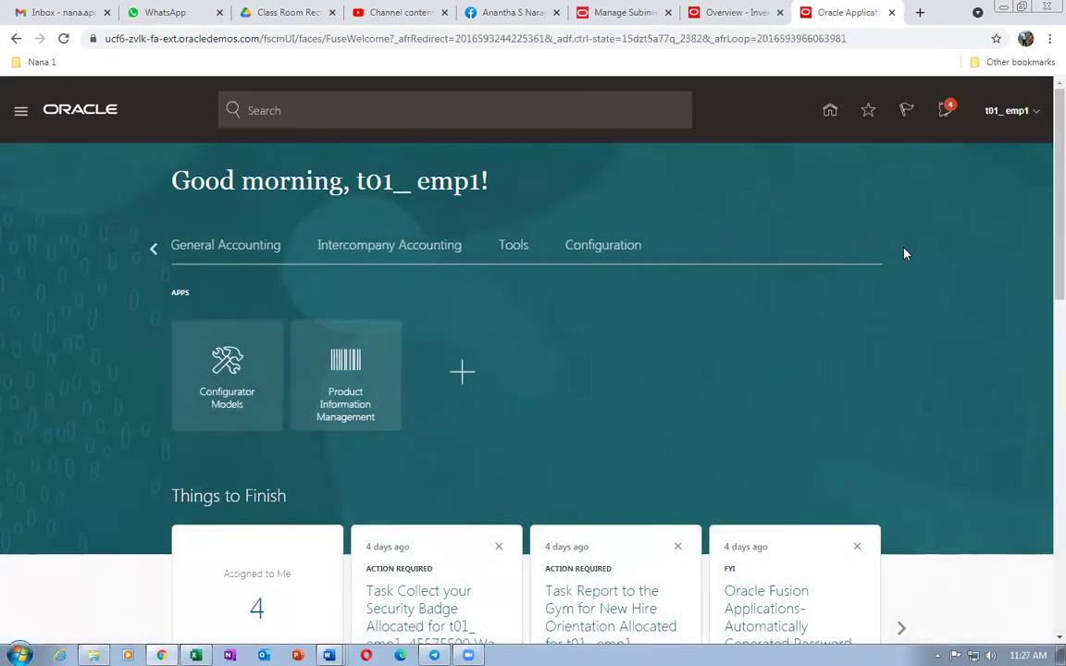
{"action": "left_click", "coordinate": [515, 248]}
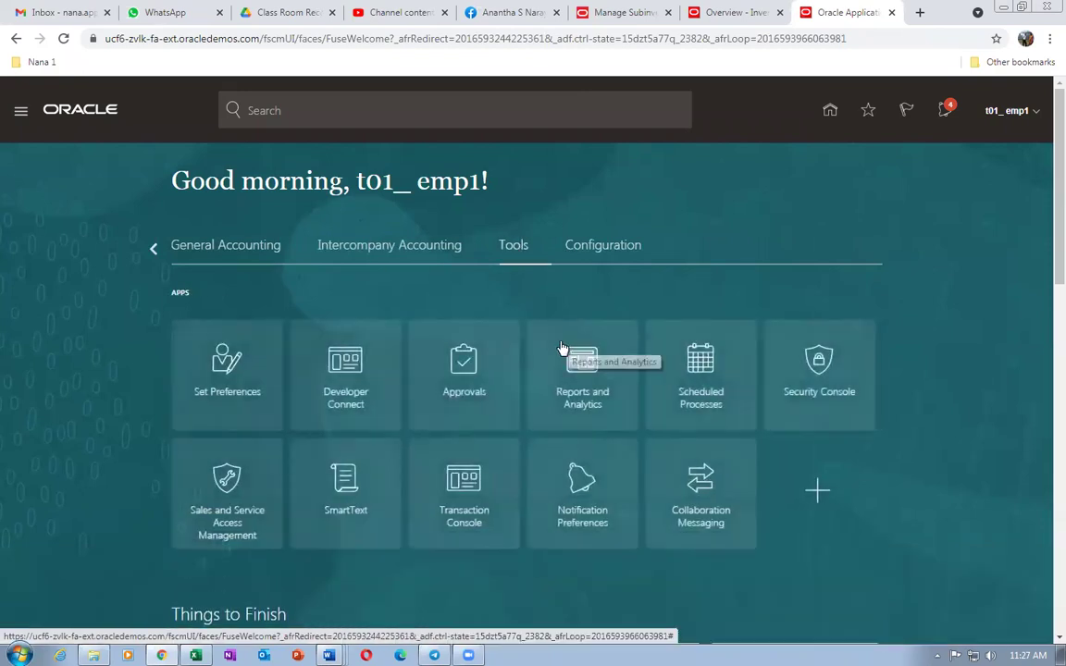
{"action": "left_click", "coordinate": [692, 379]}
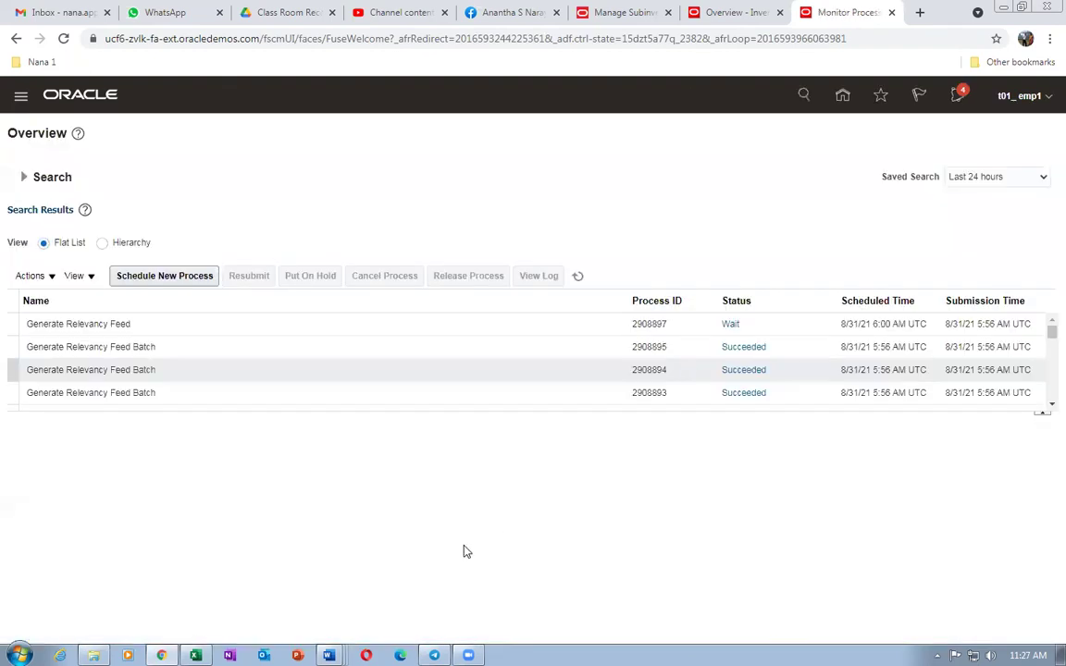
Start scheduling a new job process for the Print Min-Max Planning Report.
{"action": "left_click", "coordinate": [172, 280]}
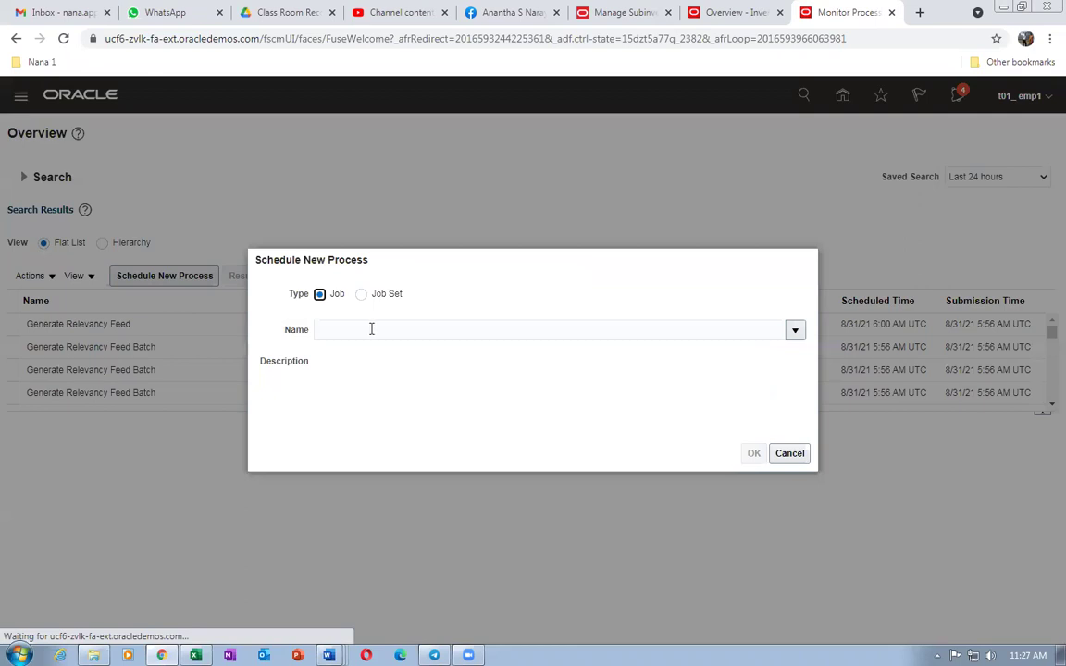
{"action": "left_click", "coordinate": [373, 330]}
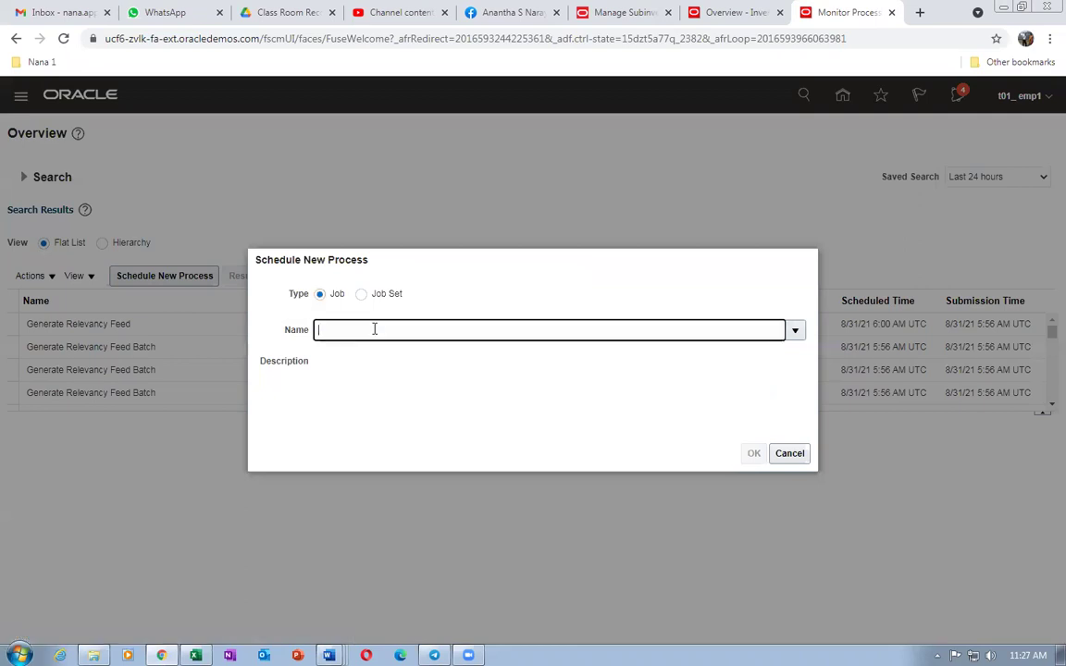
{"action": "type", "text": "print mo"}
{"action": "key", "text": "BackSpace"}
{"action": "type", "text": "in"}
{"action": "key", "text": "Tab"}
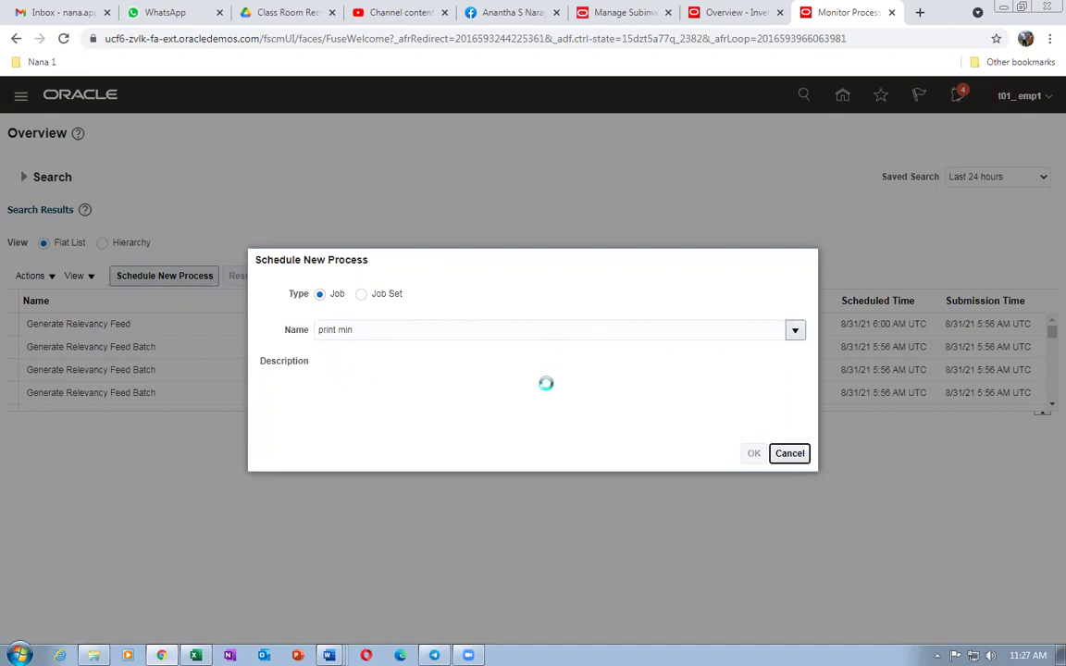
{"action": "left_click", "coordinate": [752, 453]}
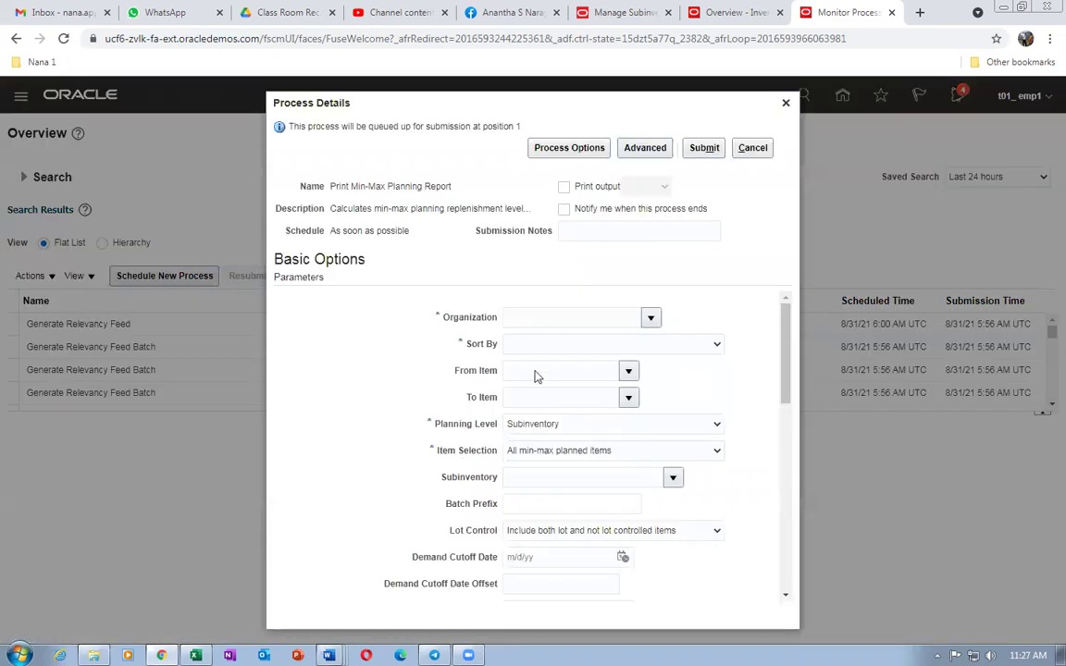
Set the report's organization to T011 and sort it by Inventory item.
{"action": "left_click", "coordinate": [519, 318]}
{"action": "type", "text": "t011"}
{"action": "key", "text": "Tab"}
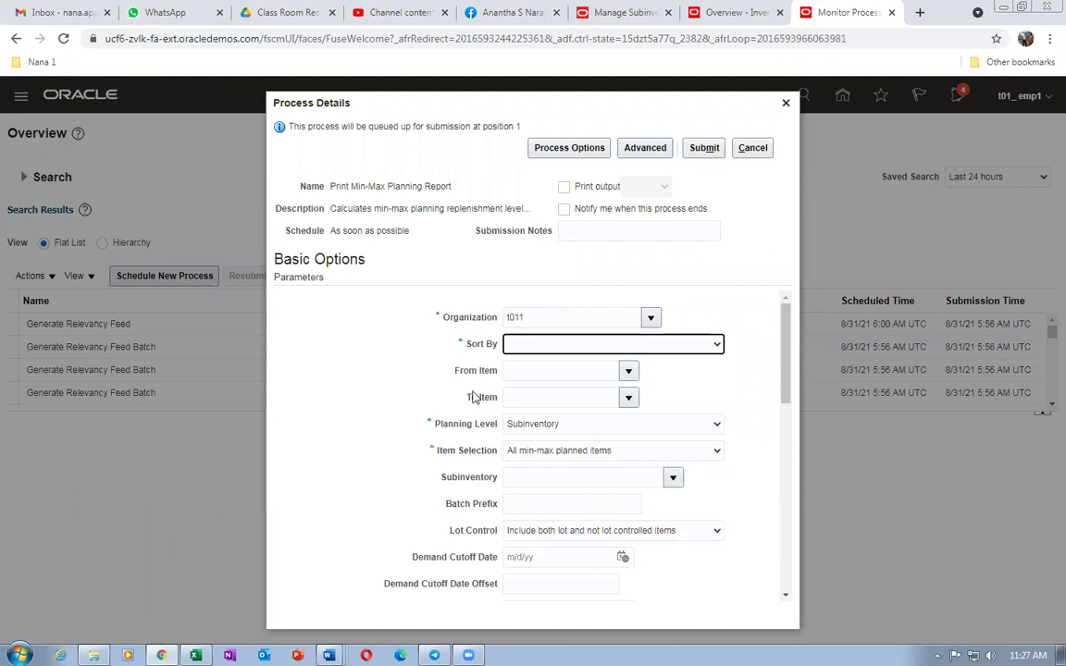
{"action": "left_click", "coordinate": [558, 351]}
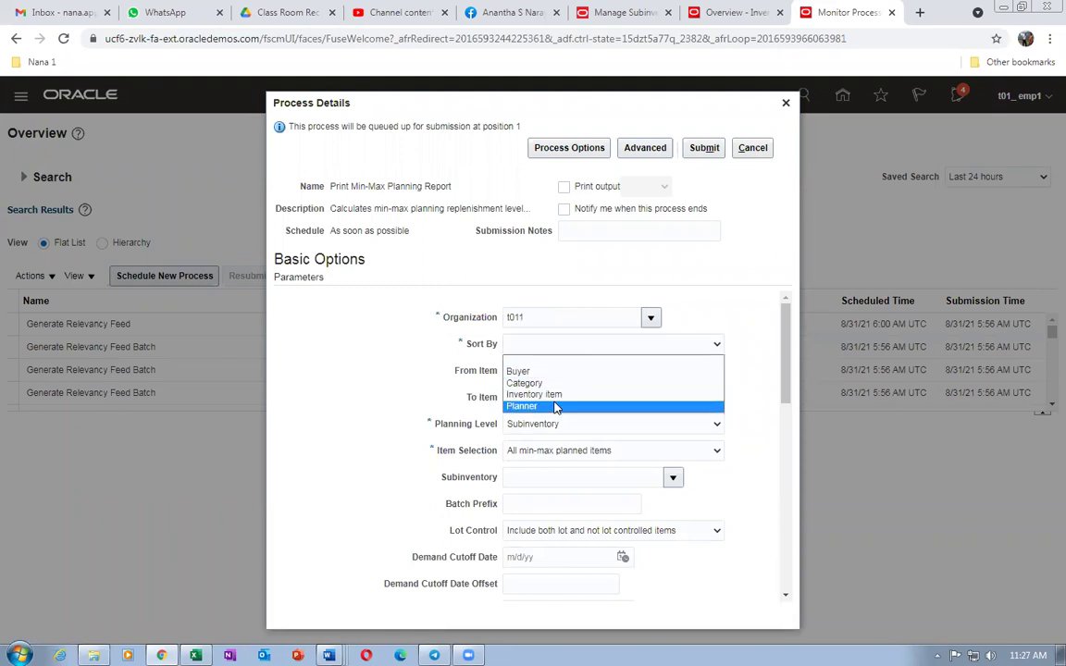
{"action": "left_click", "coordinate": [554, 398]}
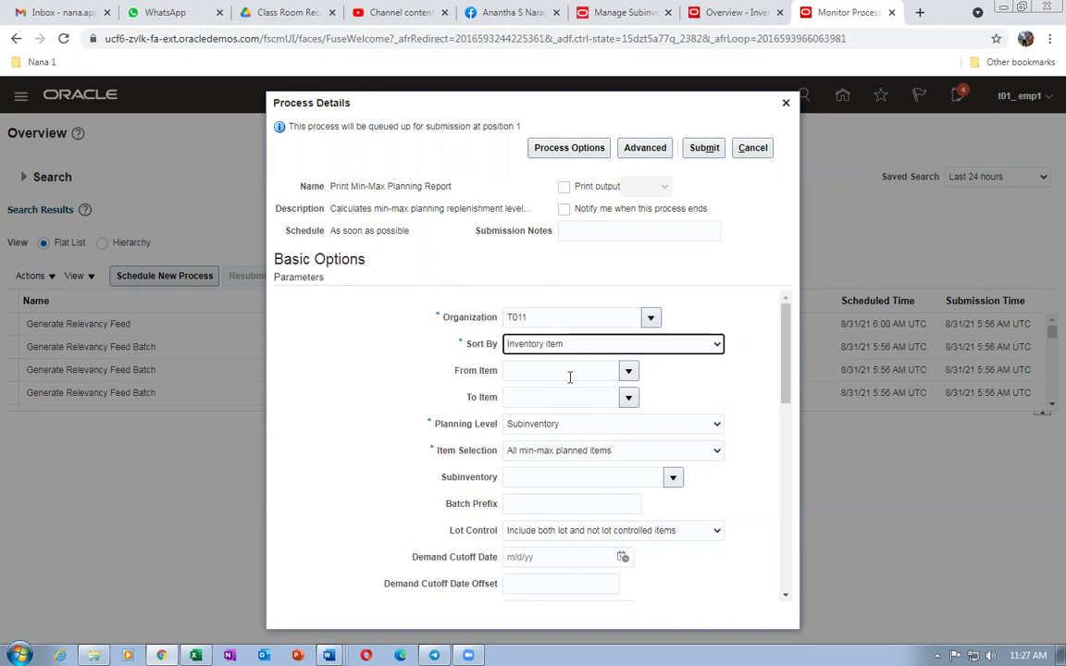
Keep the planning level at Subinventory with all min-max planned items, and set the report's subinventory to SFSI.
{"action": "left_click", "coordinate": [532, 430]}
{"action": "left_click", "coordinate": [534, 450]}
{"action": "left_click", "coordinate": [541, 477]}
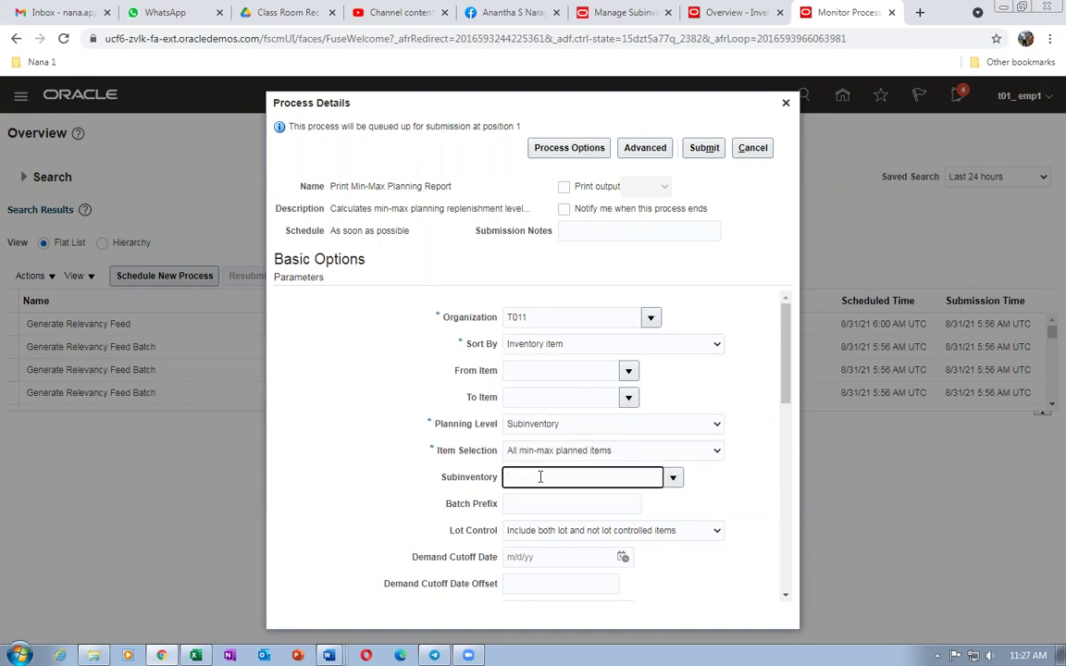
{"action": "type", "text": "SFSI"}
{"action": "key", "text": "Tab"}
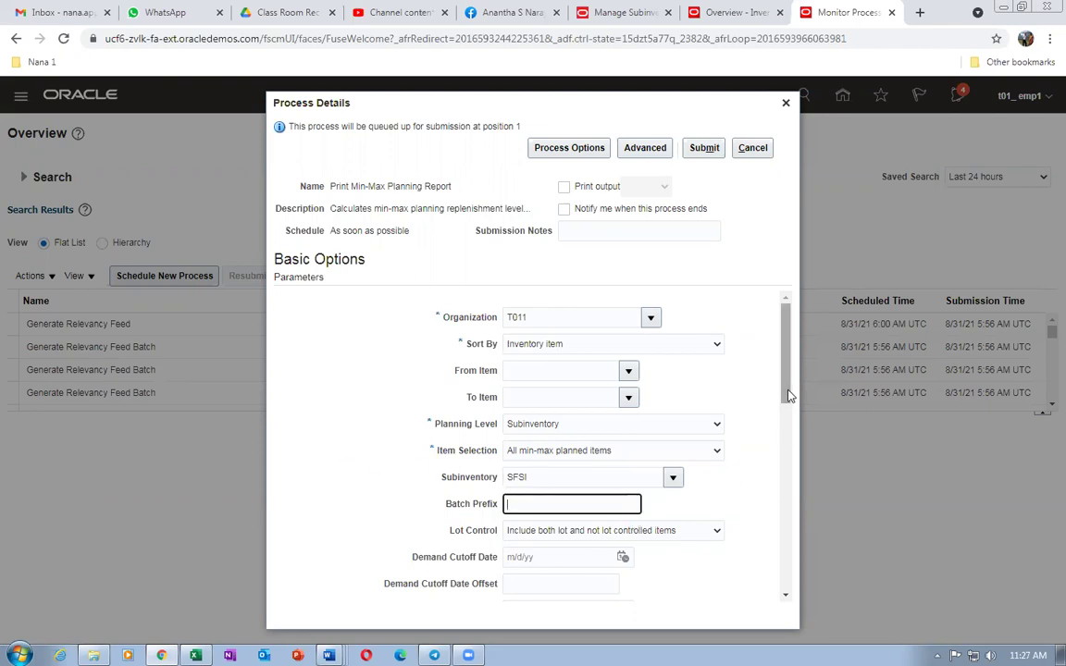
{"action": "scroll", "coordinate": [791, 414], "scroll_direction": "down", "scroll_amount": 1}
{"action": "scroll", "coordinate": [796, 414], "scroll_direction": "up", "scroll_amount": 1}
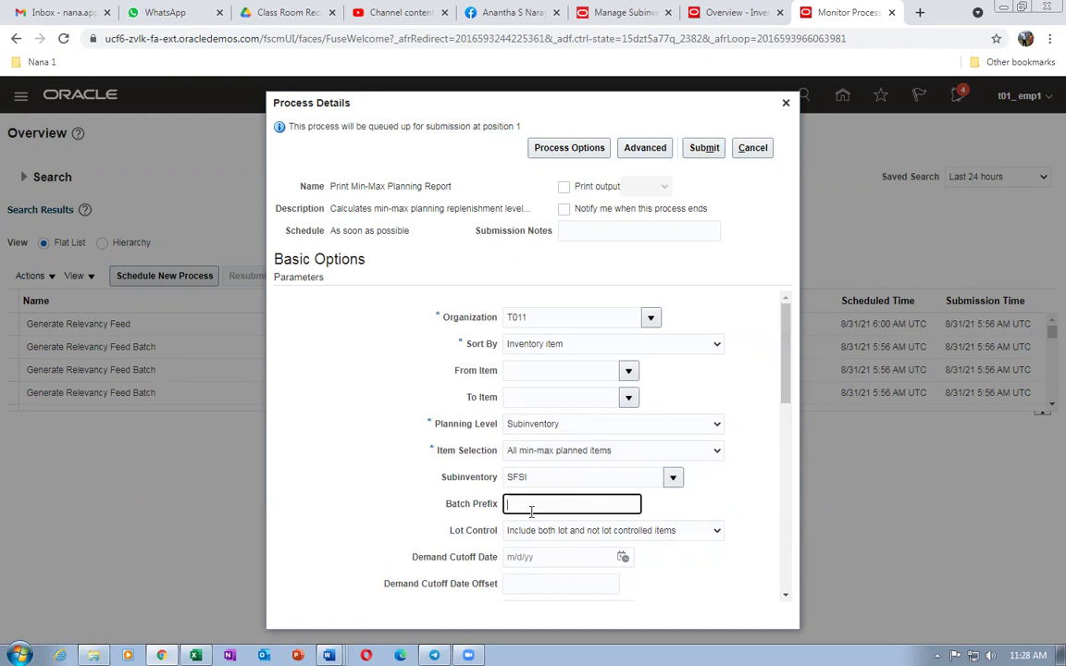
Submit the Print Min-Max Planning Report process and refresh the scheduled process list.
{"action": "left_click", "coordinate": [703, 149]}
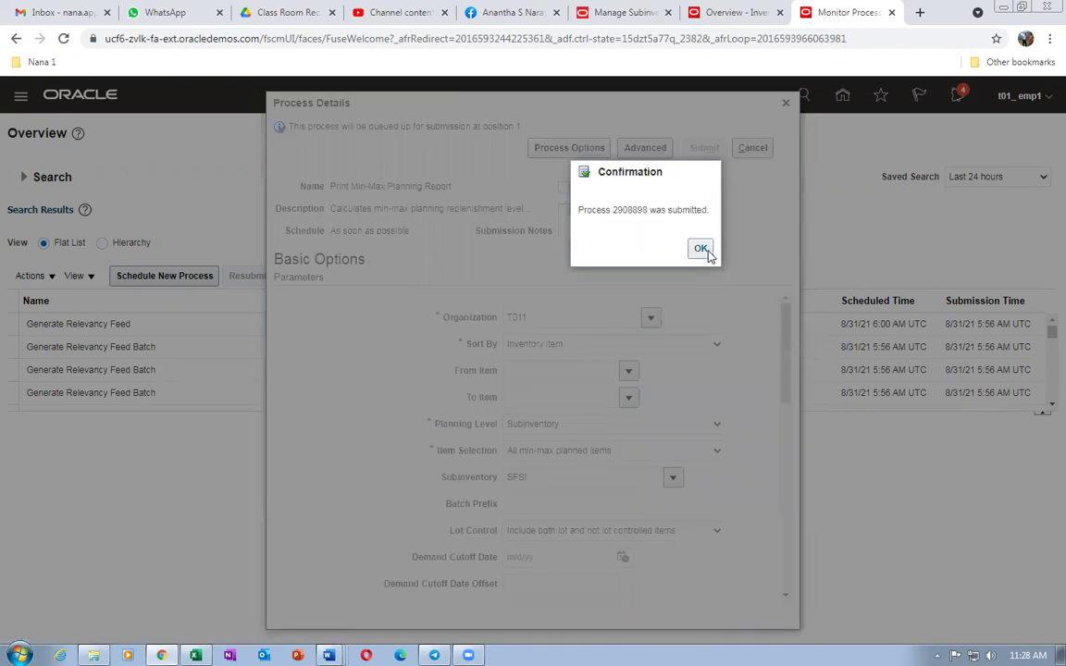
{"action": "key", "text": "Return"}
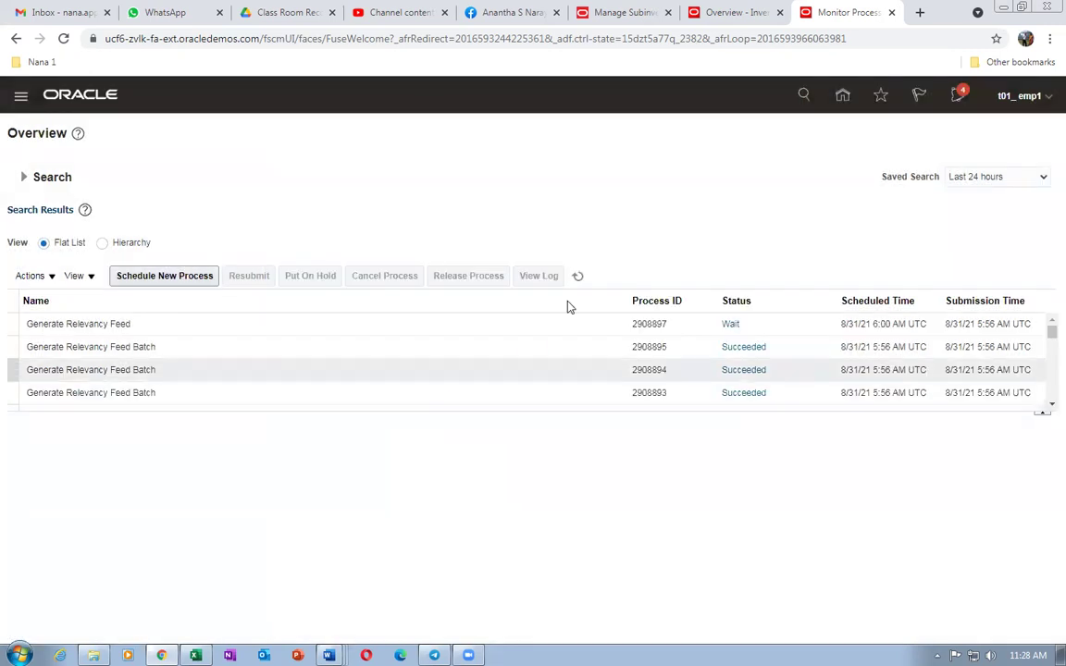
{"action": "left_click", "coordinate": [581, 278]}
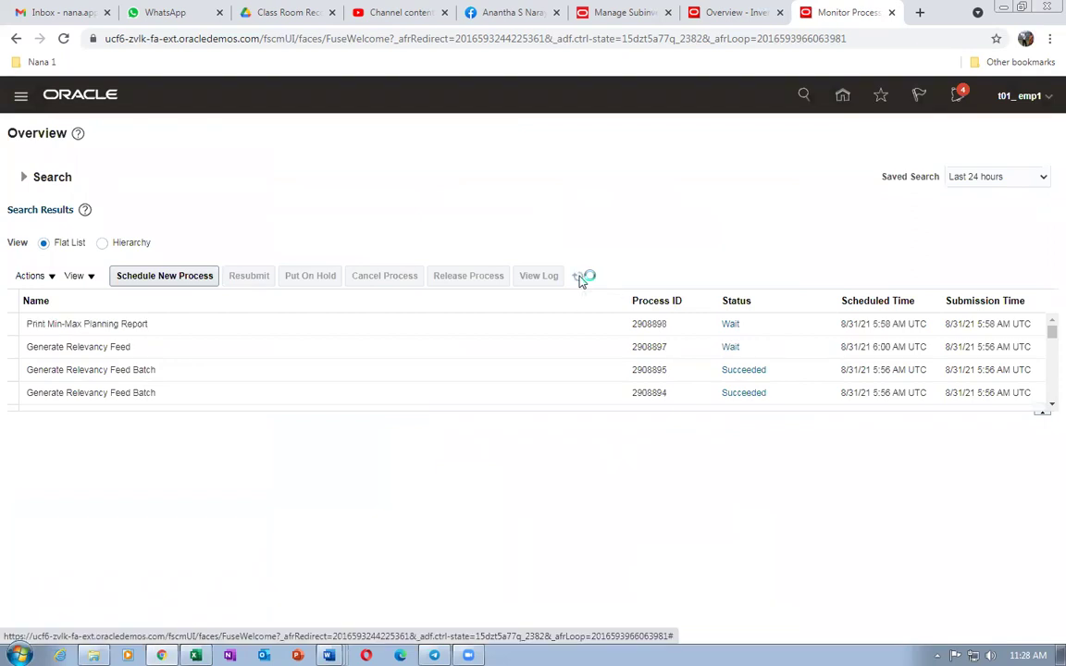
Switch to Word and review the required quantity and fixed lot multiple calculations in Min_Max_Method alongside the Min_Max_Planning diagram.
{"action": "key", "text": "alt+Tab"}
{"action": "scroll", "coordinate": [629, 304], "scroll_direction": "up", "scroll_amount": 3}
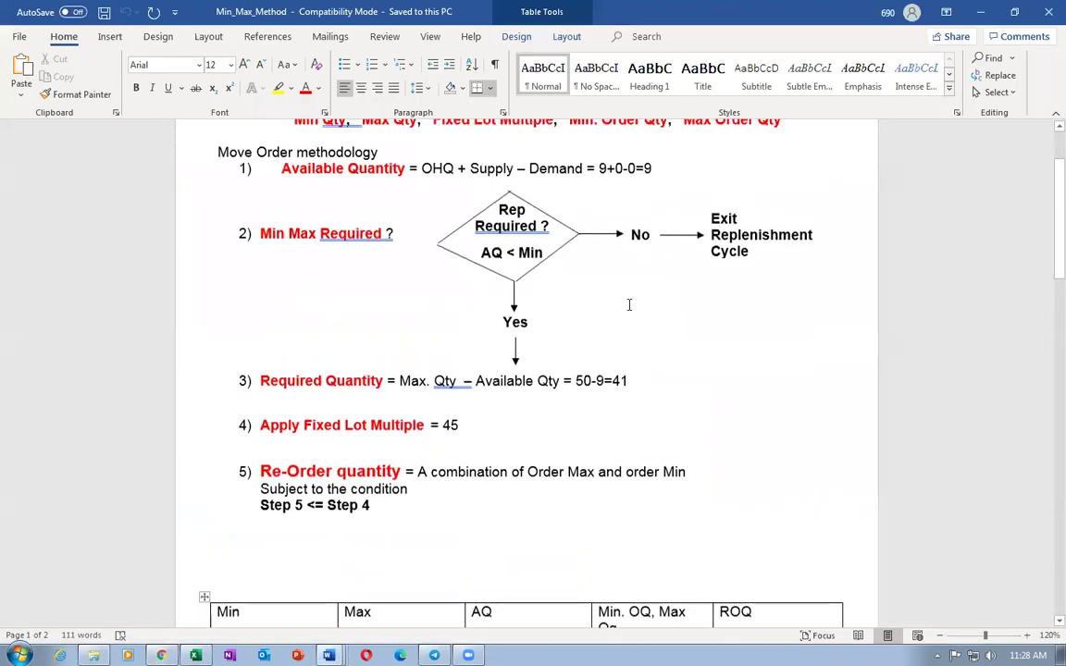
{"action": "key", "text": "alt+Tab"}
{"action": "key", "text": "alt+Tab"}
{"action": "key", "text": "alt+Tab"}
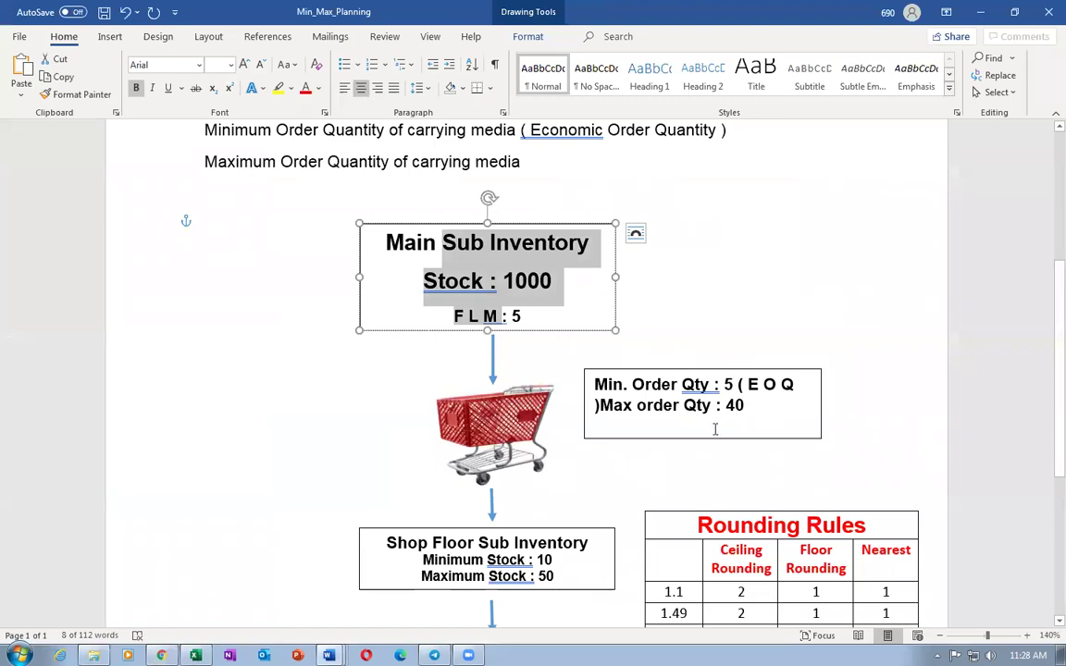
{"action": "key", "text": "alt+Tab"}
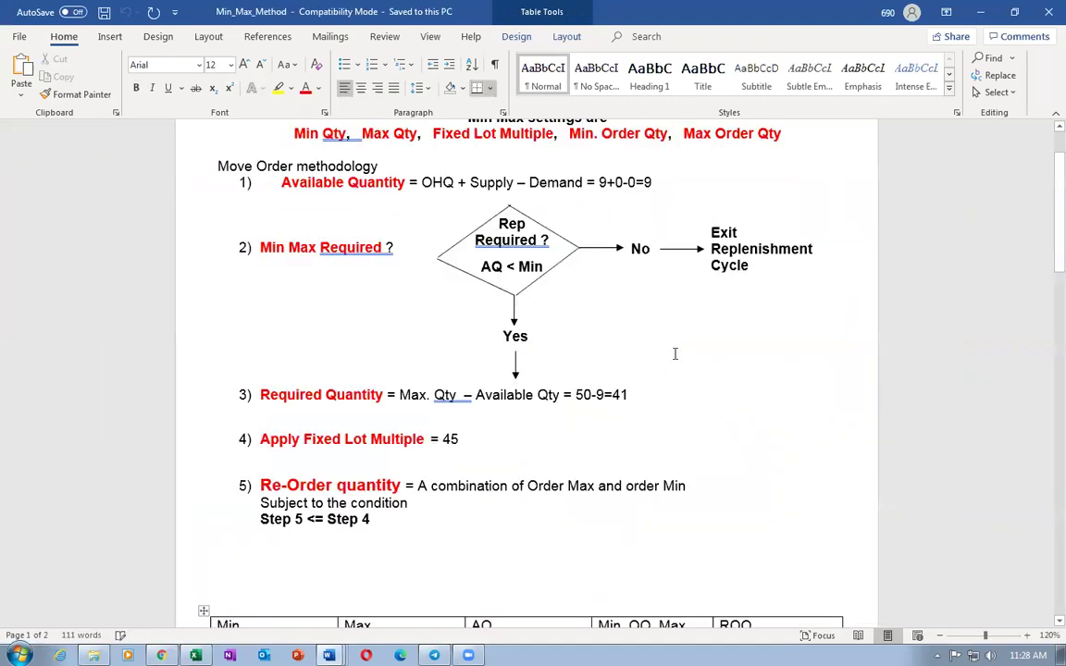
{"action": "left_click_drag", "start_coordinate": [629, 422], "coordinate": [628, 395]}
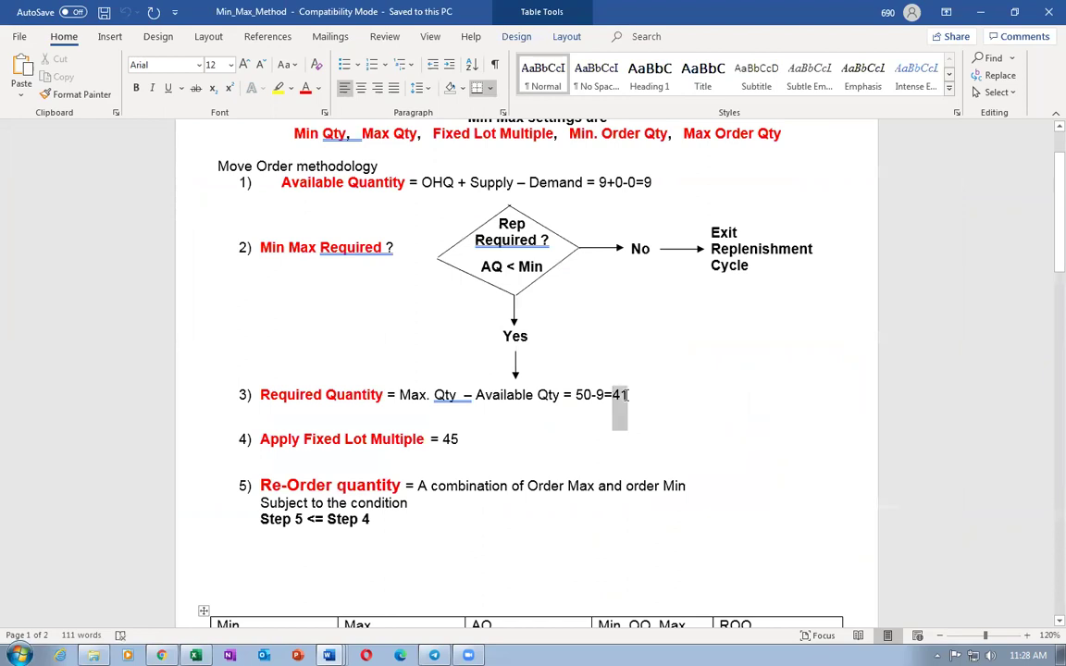
{"action": "left_click", "coordinate": [485, 461]}
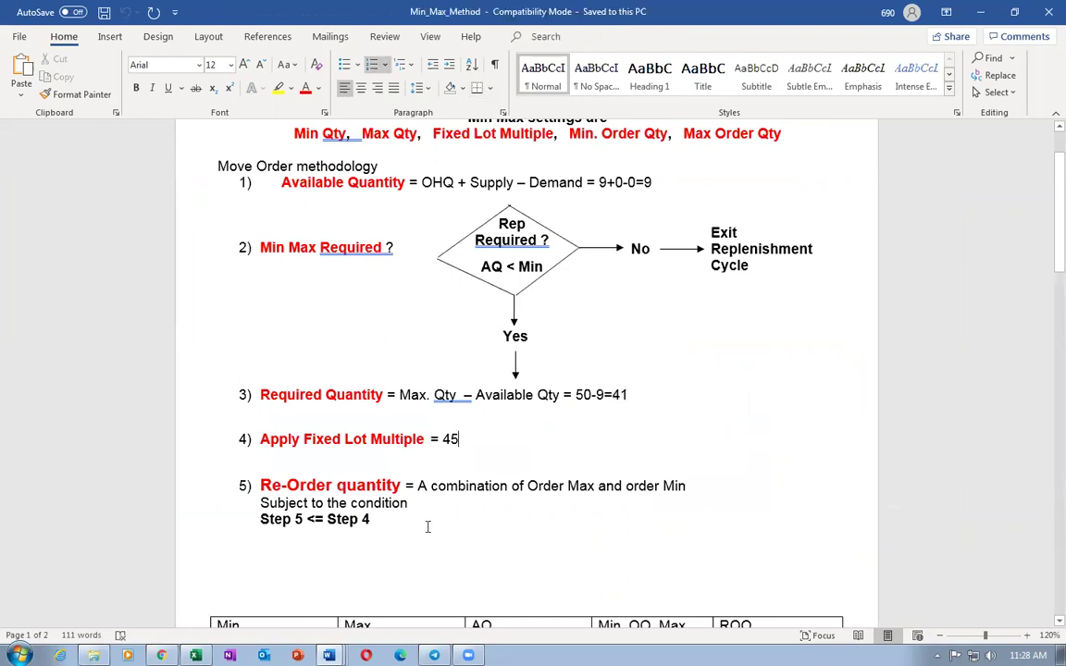
Return to the browser and keep refreshing the scheduled process list until the Print Min-Max Planning Report finishes.
{"action": "key", "text": "alt+Tab"}
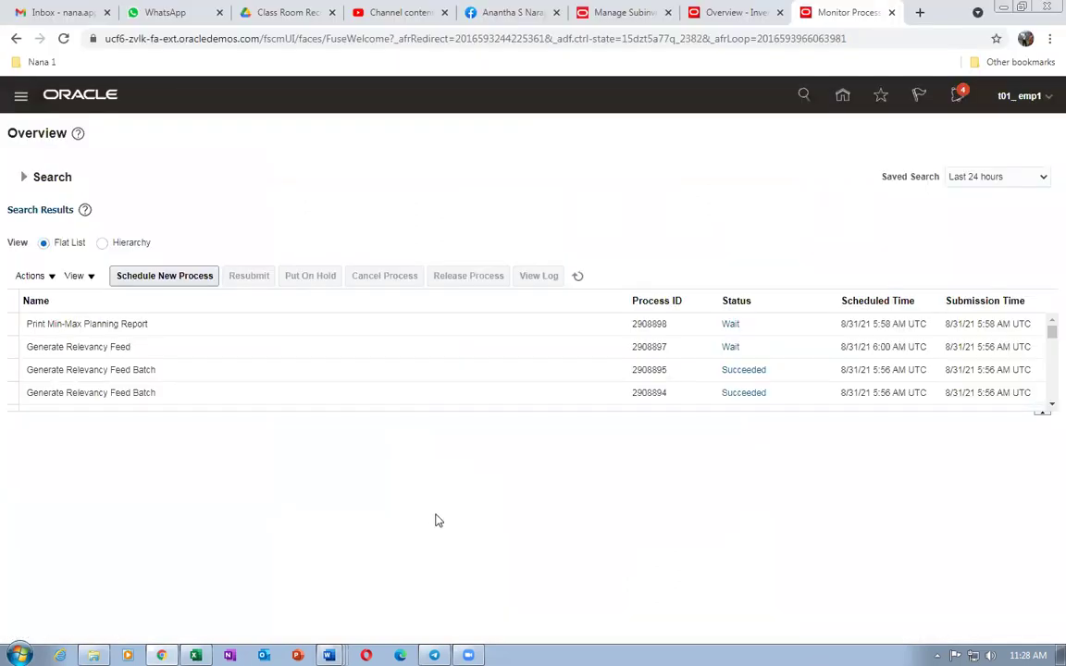
{"action": "left_click", "coordinate": [577, 276]}
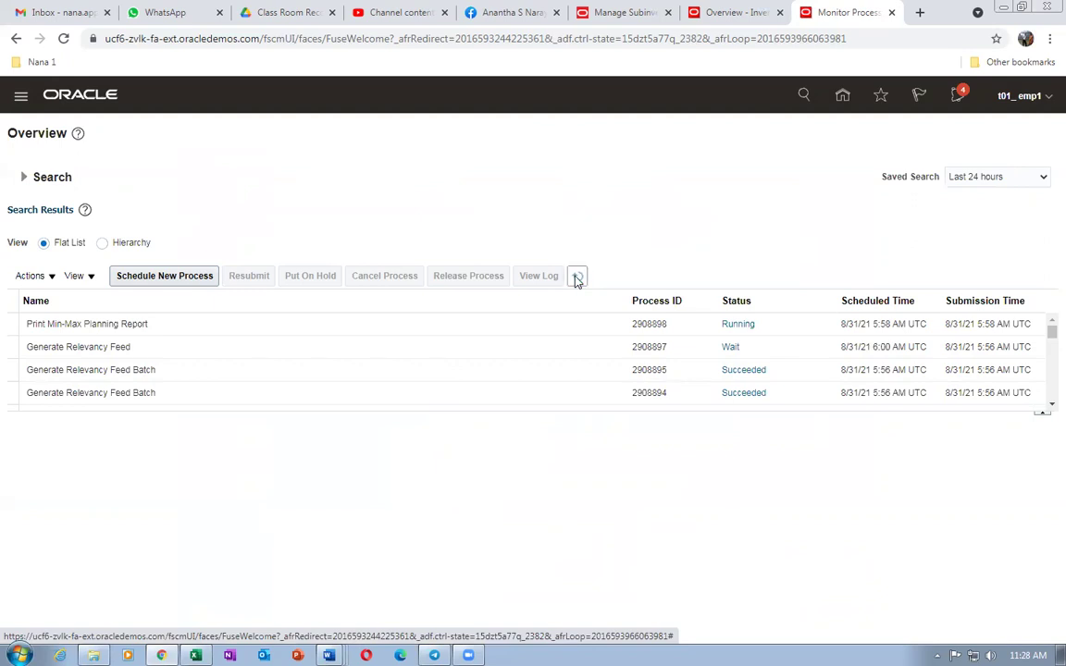
{"action": "left_click", "coordinate": [575, 277]}
{"action": "left_click", "coordinate": [576, 278]}
{"action": "left_click", "coordinate": [577, 278]}
{"action": "left_click", "coordinate": [576, 279]}
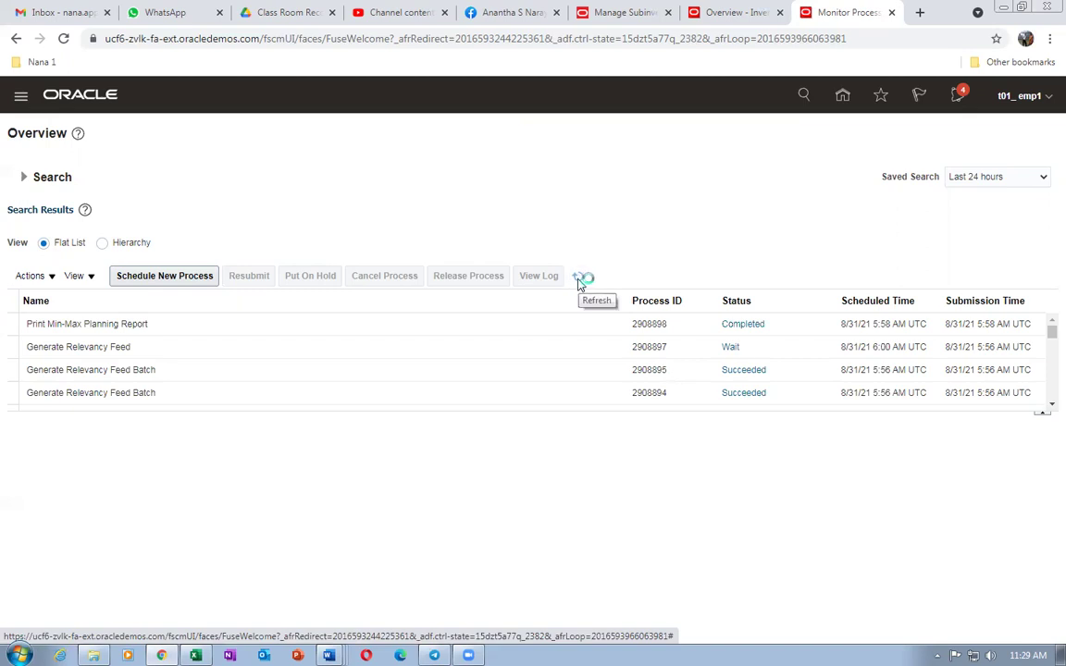
{"action": "left_click", "coordinate": [577, 278]}
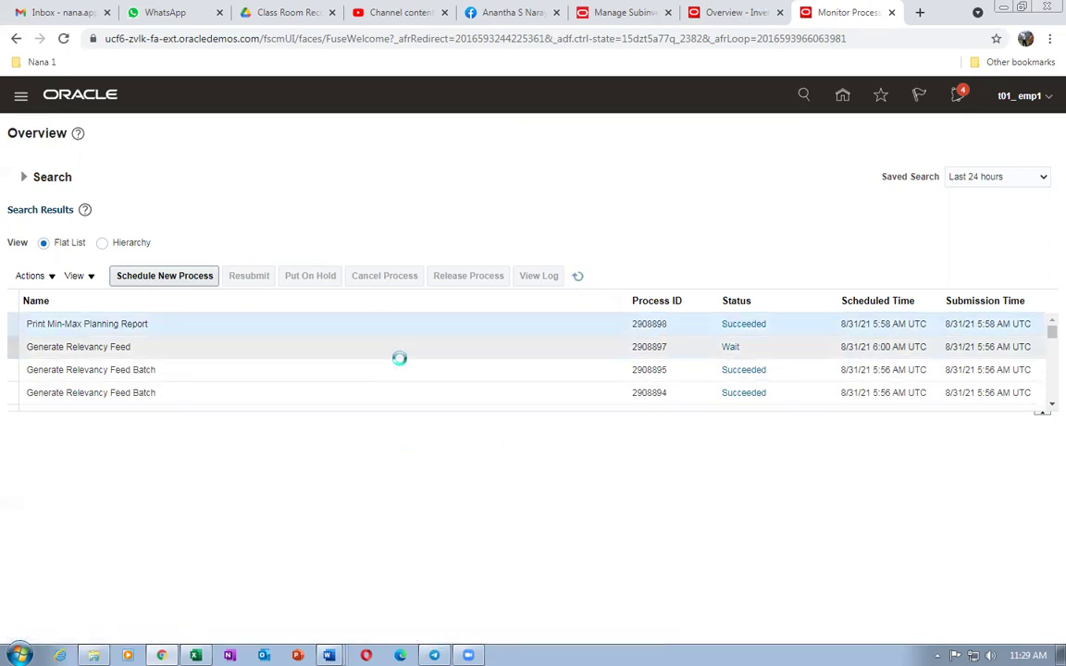
Enlarge the process list, open the Print Min-Max Planning Report's details and republish its output.
{"action": "left_click_drag", "start_coordinate": [425, 423], "coordinate": [433, 470]}
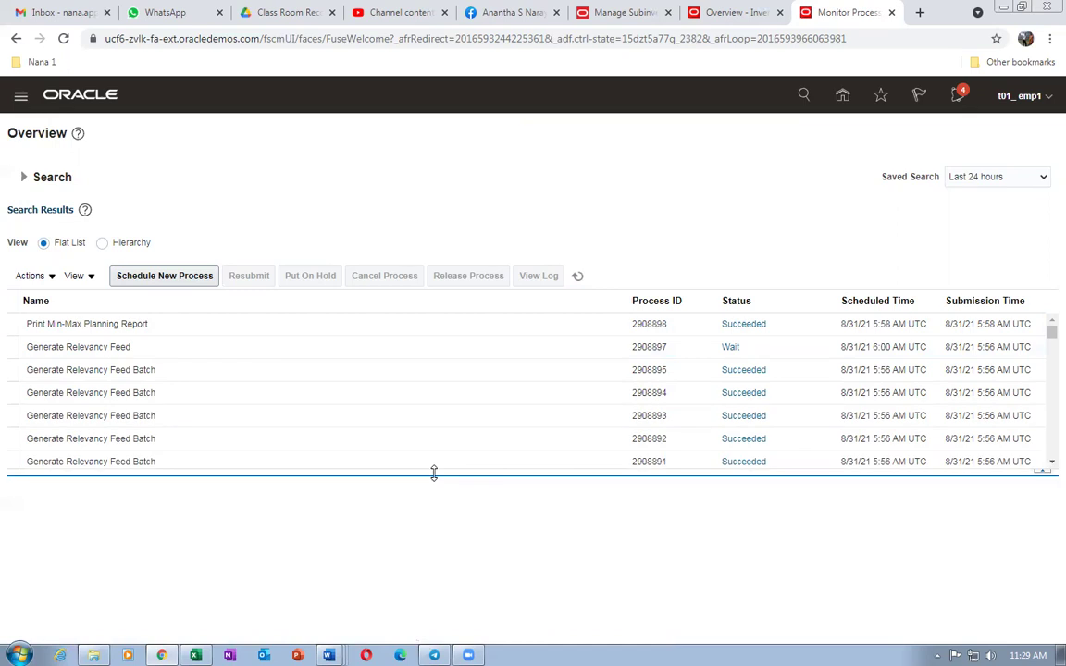
{"action": "left_click", "coordinate": [460, 324]}
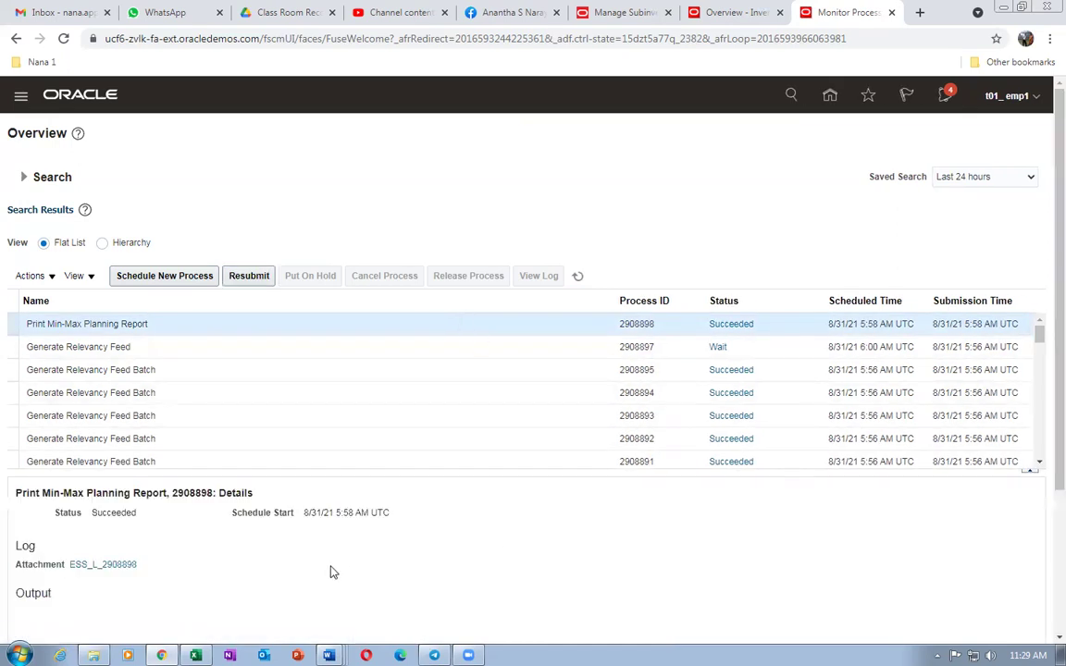
{"action": "scroll", "coordinate": [377, 560], "scroll_direction": "down", "scroll_amount": 1}
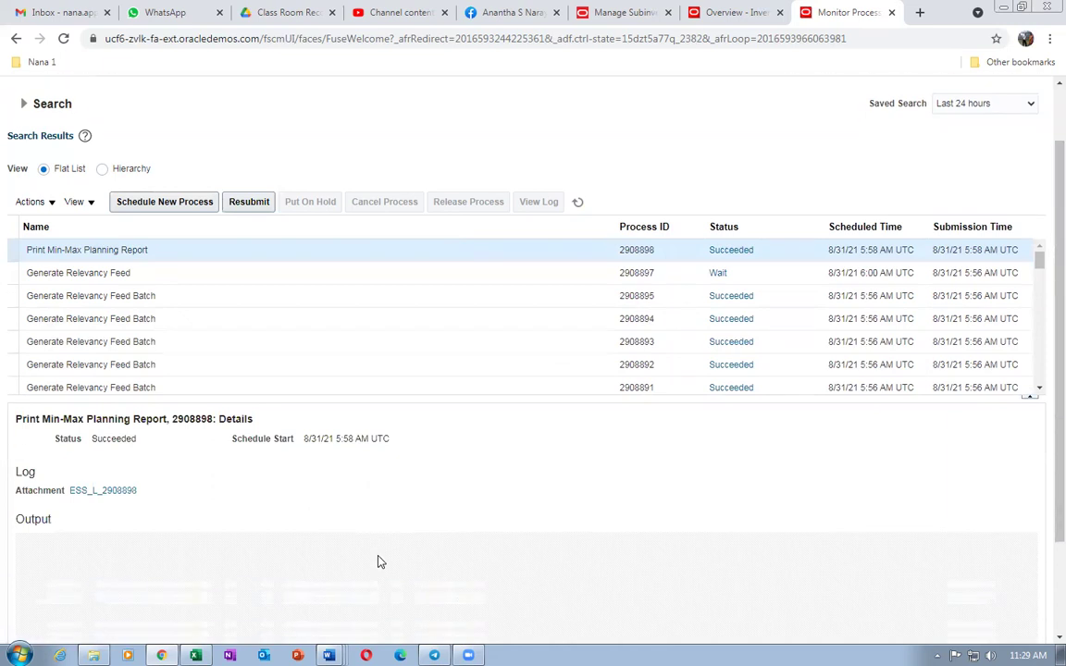
{"action": "left_click", "coordinate": [253, 592]}
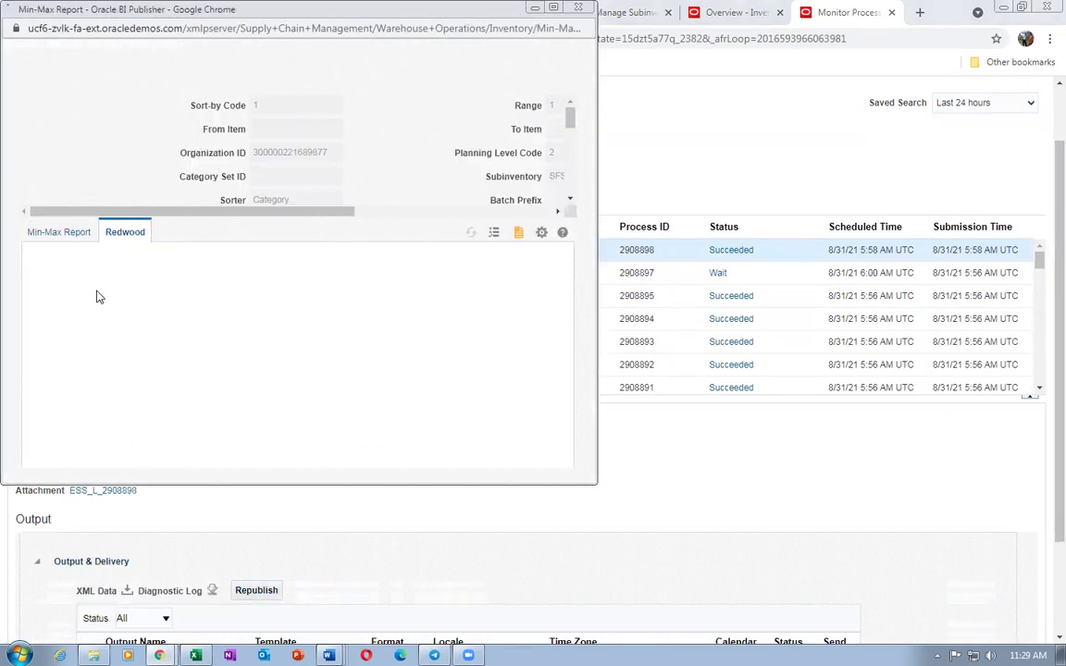
Export the republished min-max report in the Redwood layout as a PDF.
{"action": "left_click", "coordinate": [539, 236]}
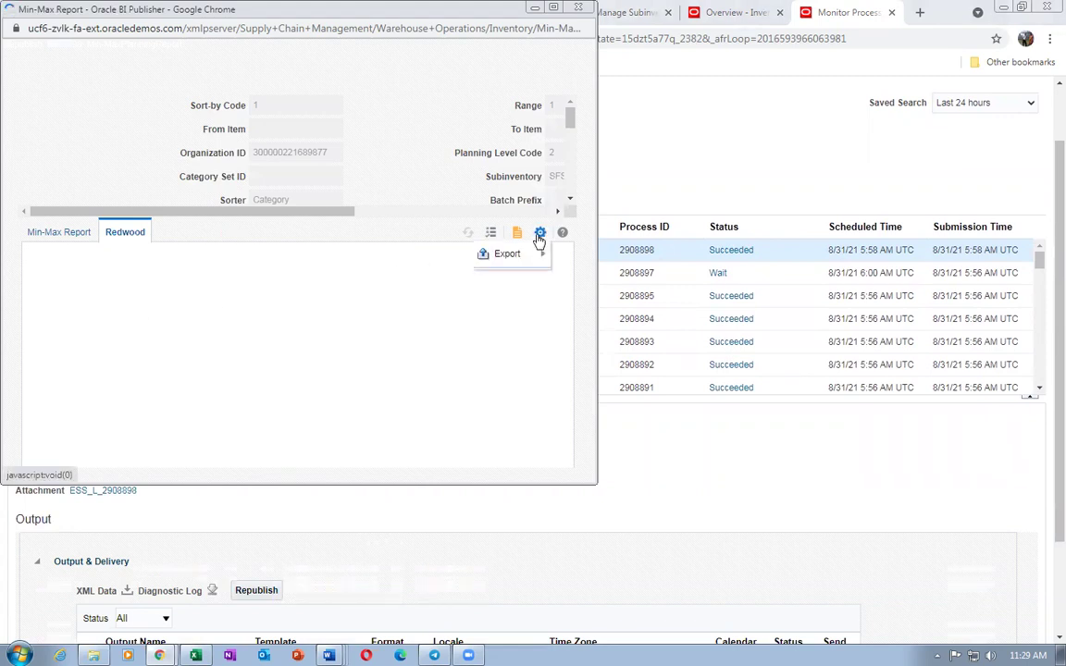
{"action": "mouse_move", "coordinate": [507, 254]}
{"action": "left_click", "coordinate": [376, 282]}
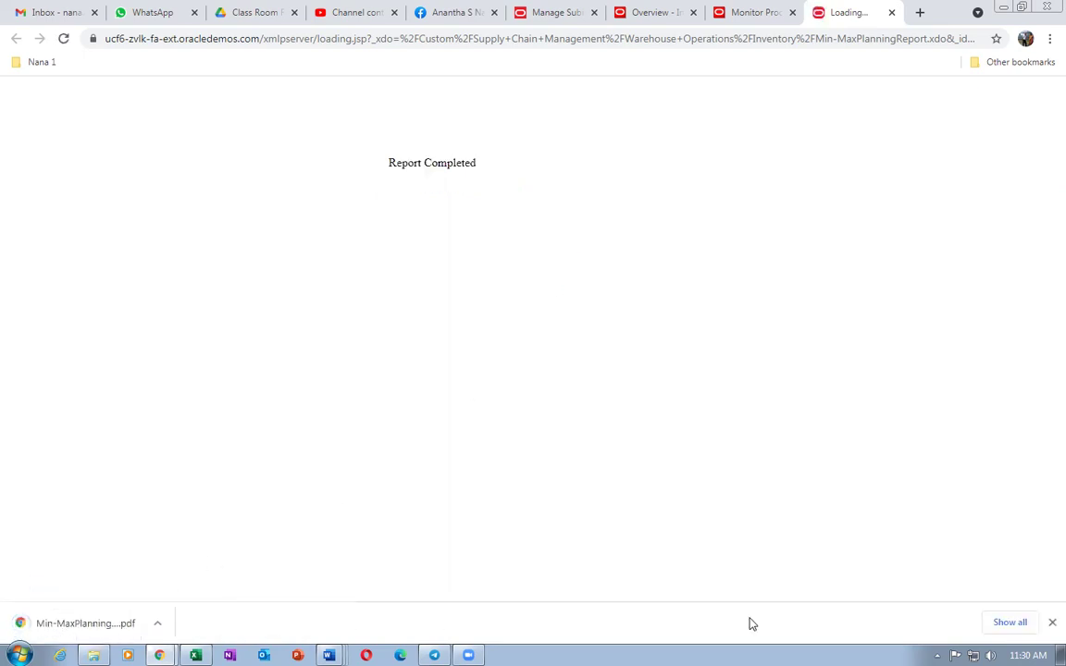
Open the downloaded Min-MaxPlanningReport_Redwood.pdf and examine the quantities for t01_mm_test on its second page at 125% zoom.
{"action": "left_click", "coordinate": [1013, 624]}
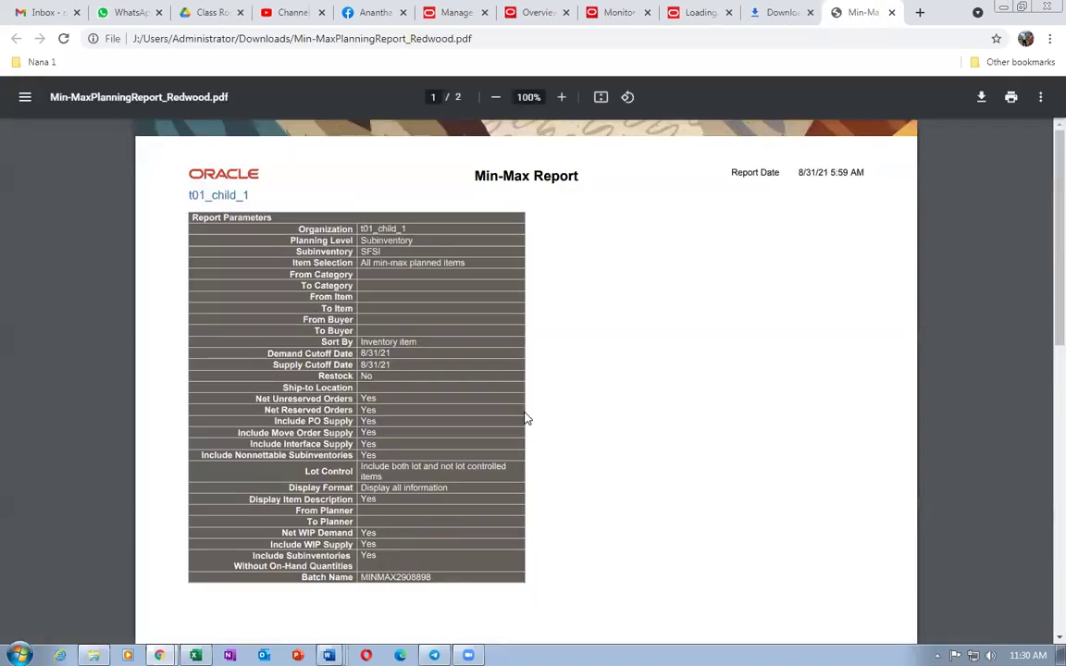
{"action": "scroll", "coordinate": [545, 414], "scroll_direction": "down", "scroll_amount": 3}
{"action": "scroll", "coordinate": [545, 415], "scroll_direction": "down", "scroll_amount": 3}
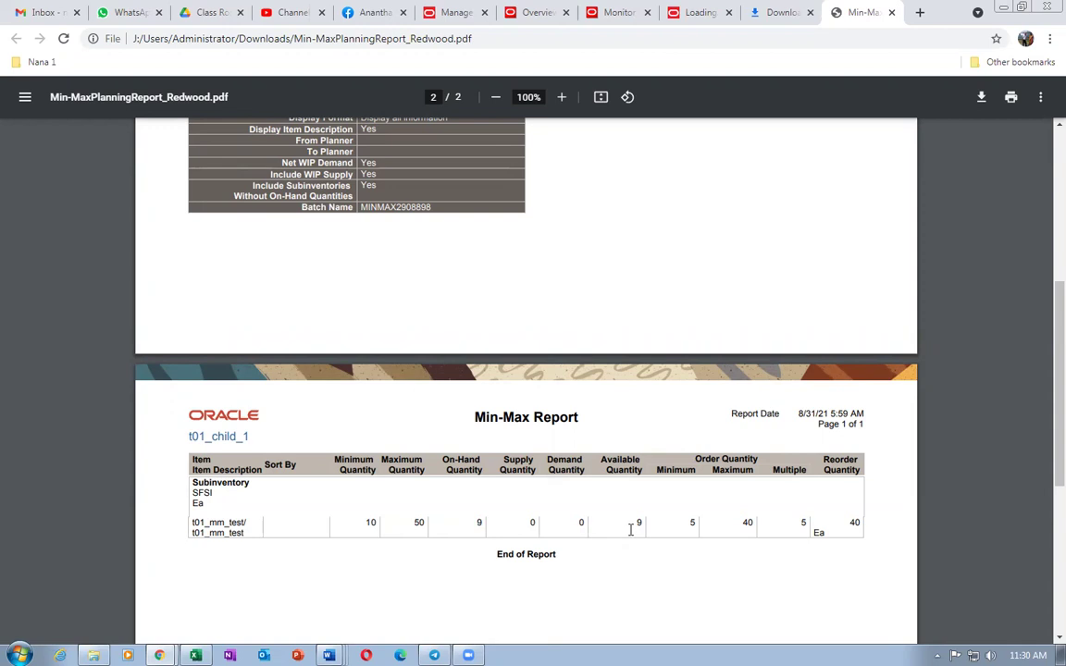
{"action": "scroll", "coordinate": [626, 542], "scroll_direction": "up", "scroll_amount": 1, "text": "ctrl"}
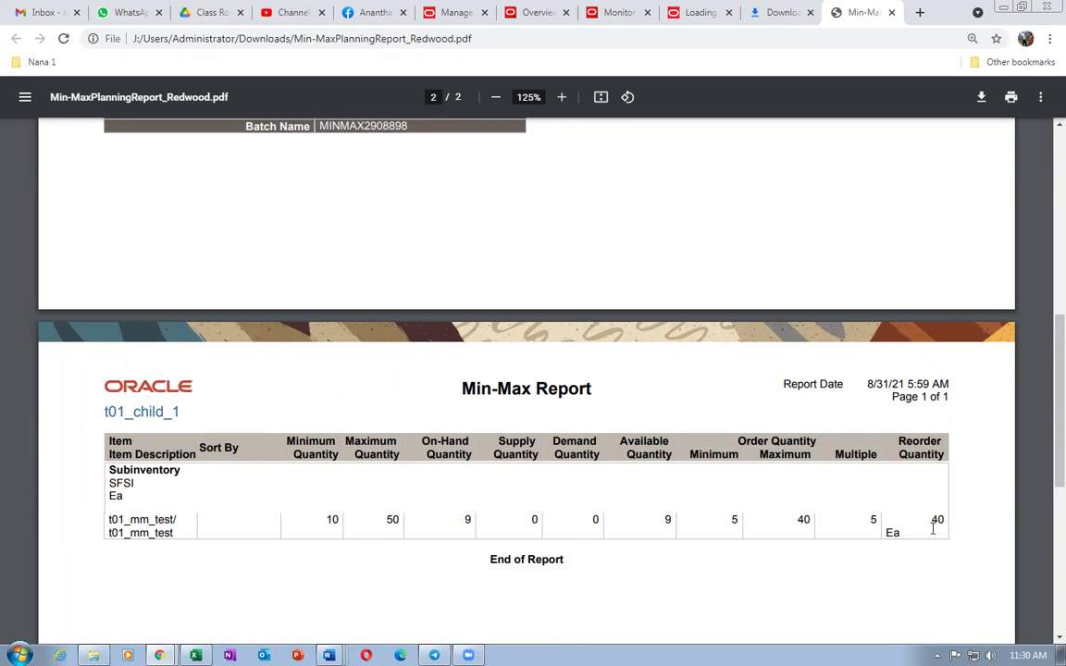
Compare the report with the Min_Max_Method calculations and the ceiling rounding column of the Rounding Rules table in Min_Max_Planning.
{"action": "key", "text": "alt+Tab"}
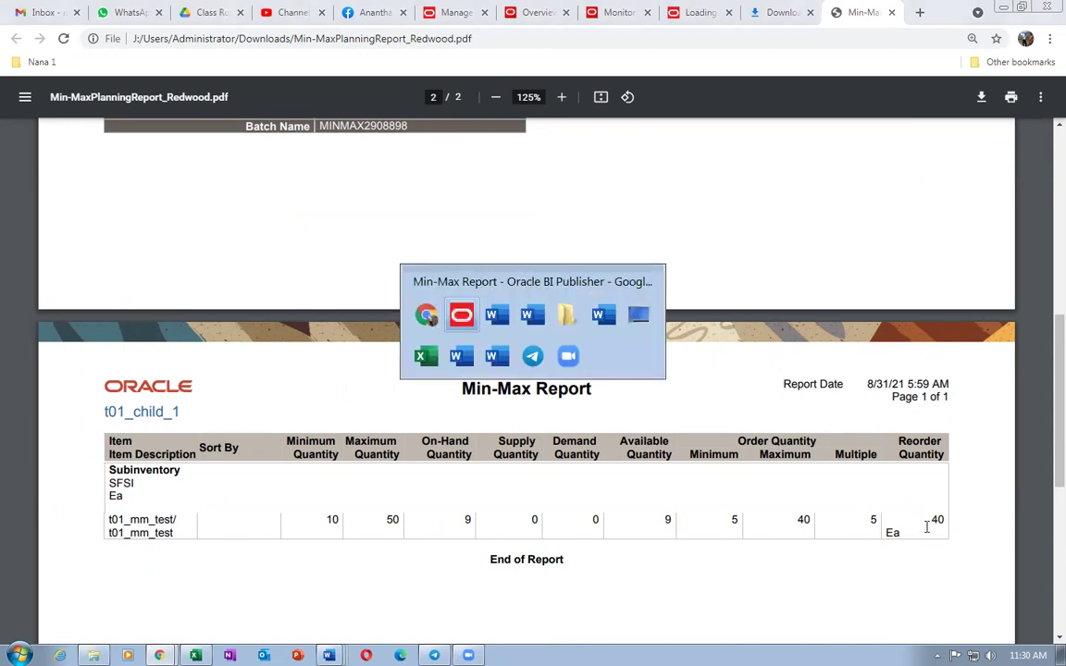
{"action": "key", "text": "alt+Tab"}
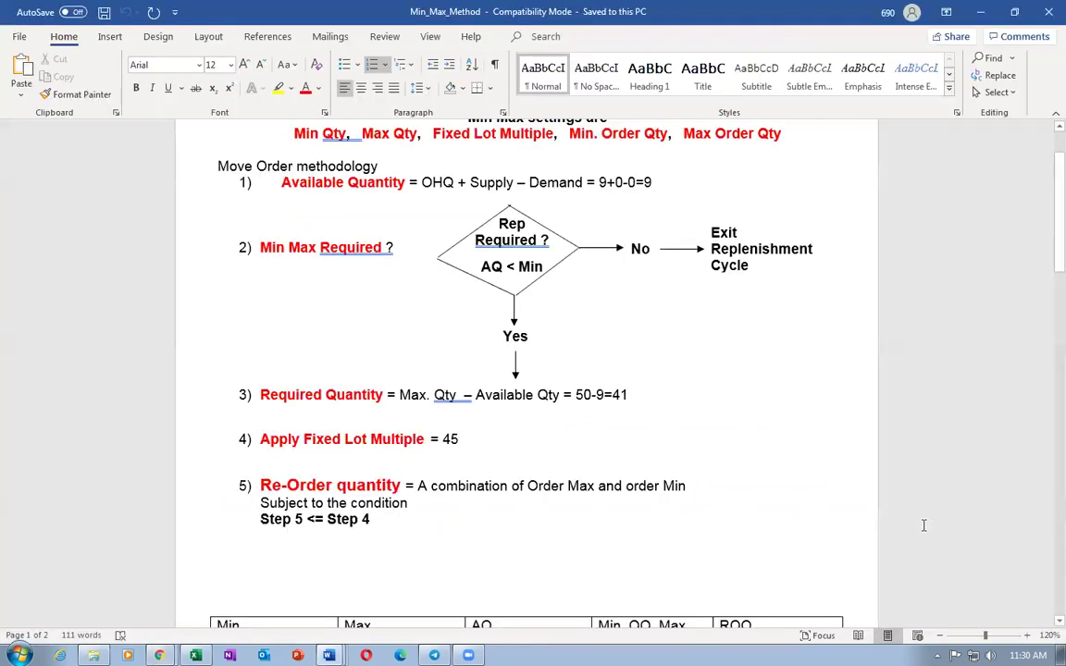
{"action": "key", "text": "alt+Tab"}
{"action": "key", "text": "alt+Tab"}
{"action": "key", "text": "alt+Tab"}
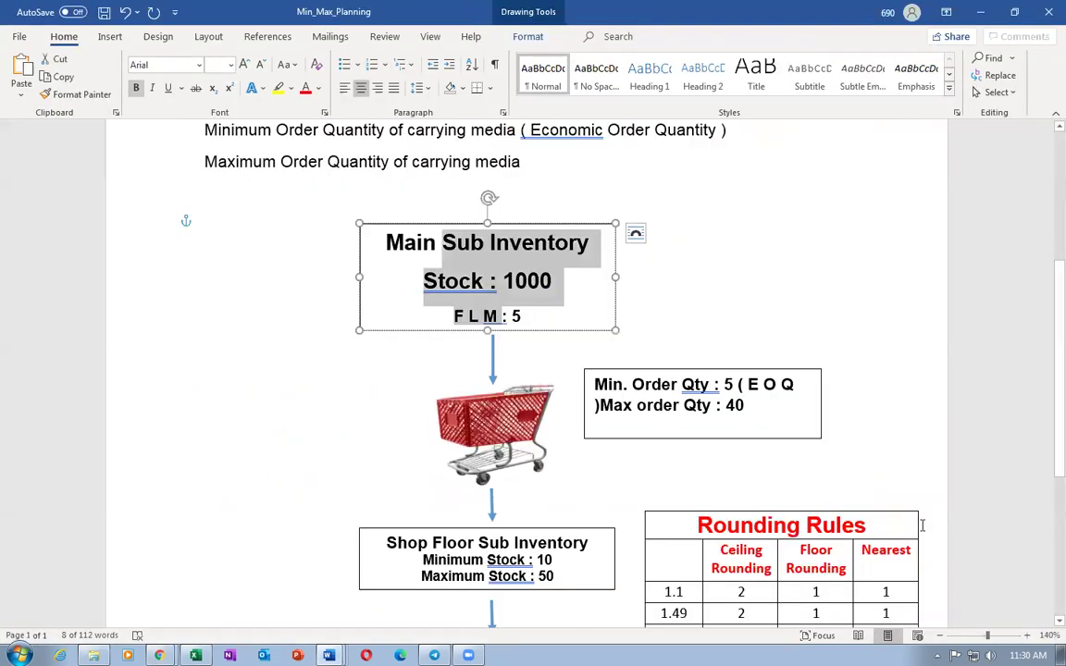
{"action": "scroll", "coordinate": [921, 525], "scroll_direction": "down", "scroll_amount": 3}
{"action": "left_click_drag", "start_coordinate": [732, 404], "coordinate": [764, 481]}
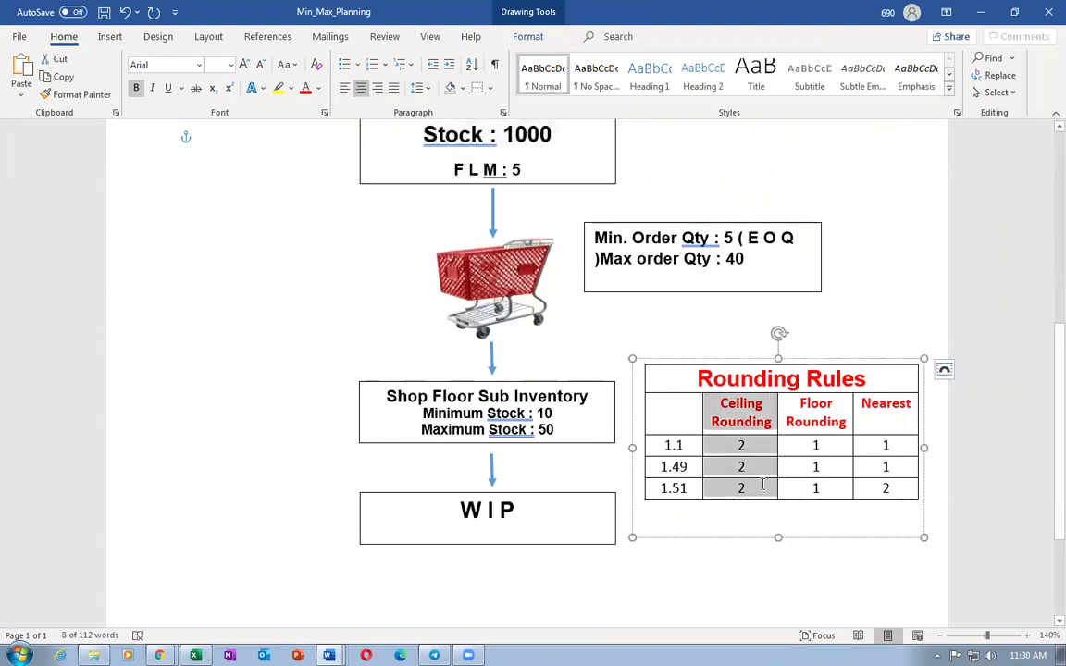
{"action": "key", "text": "alt+Tab"}
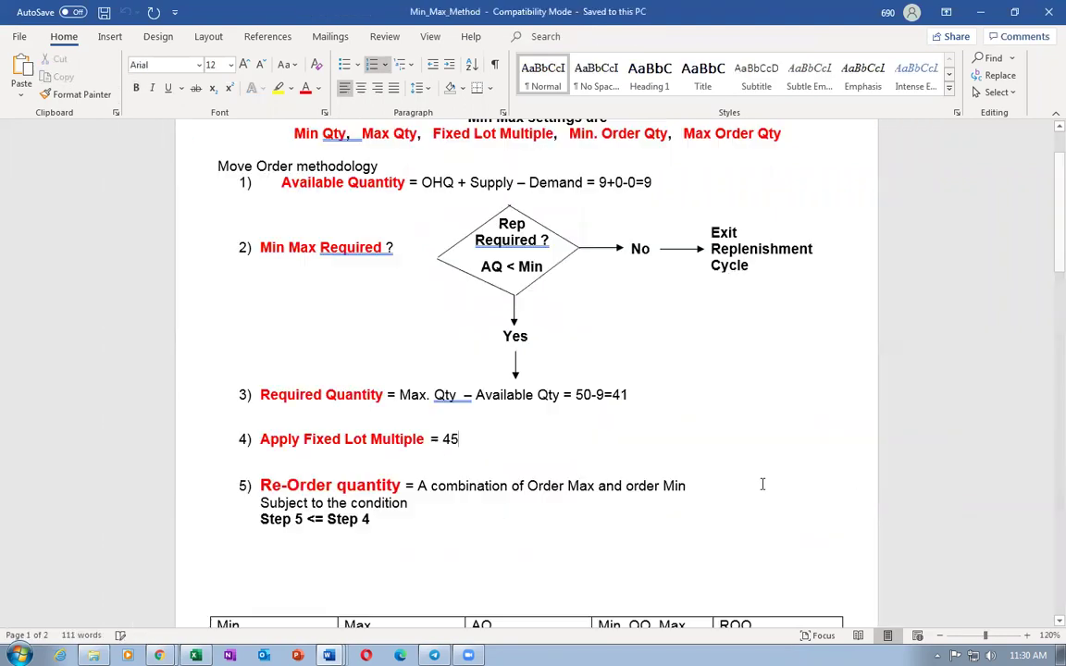
{"action": "key", "text": "alt+Tab"}
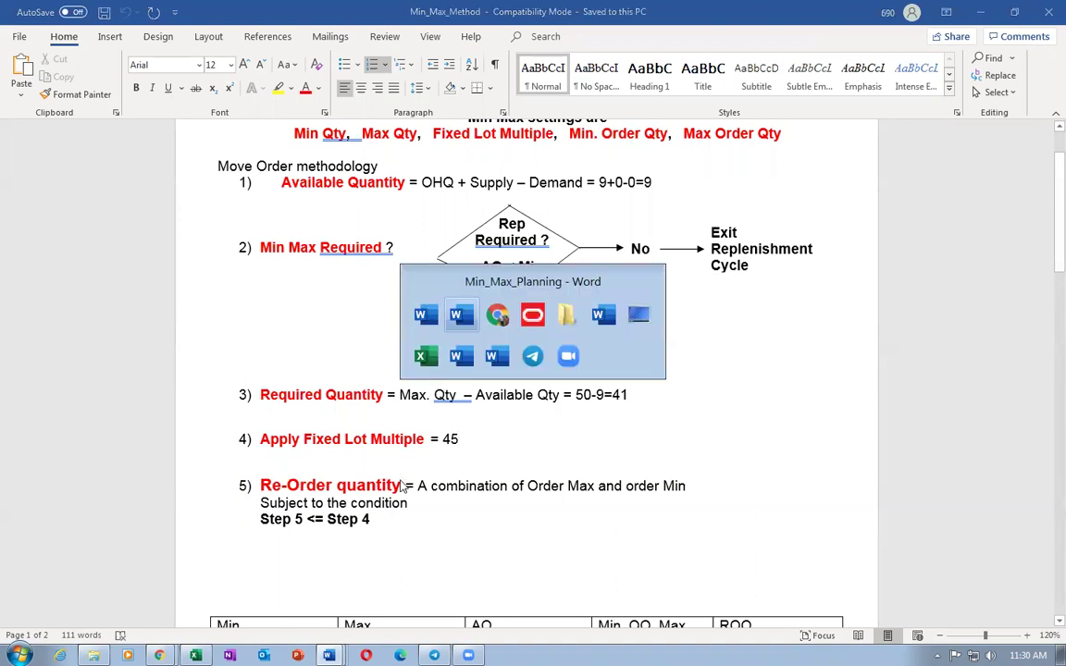
Return to the browser and close the PDF report, downloads and report loading tabs.
{"action": "key", "text": "alt+Tab"}
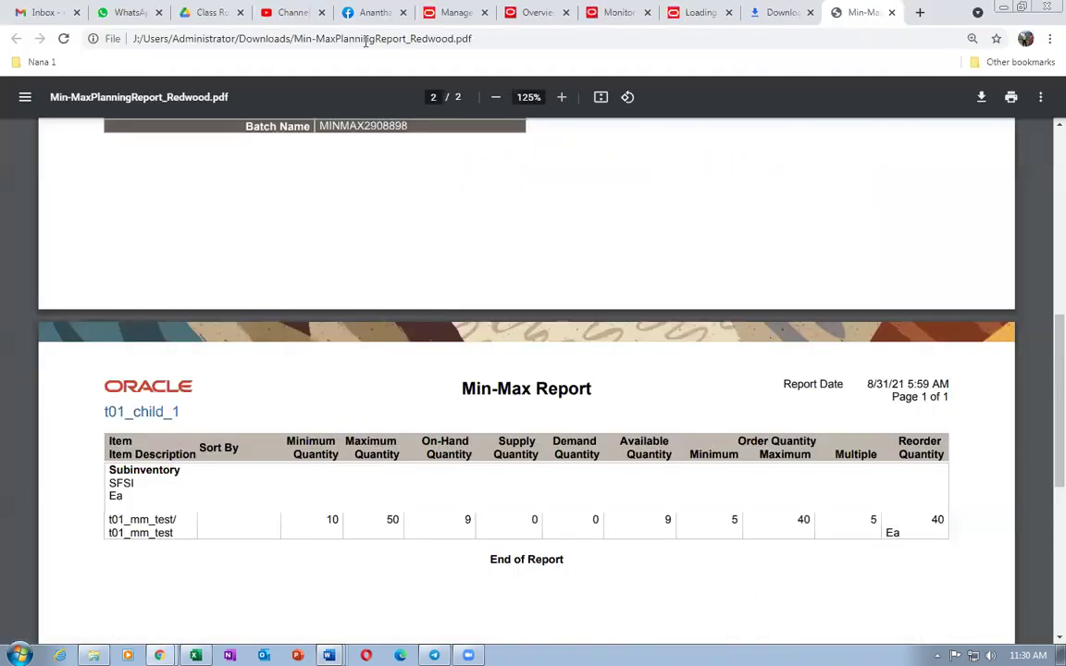
{"action": "left_click", "coordinate": [893, 13]}
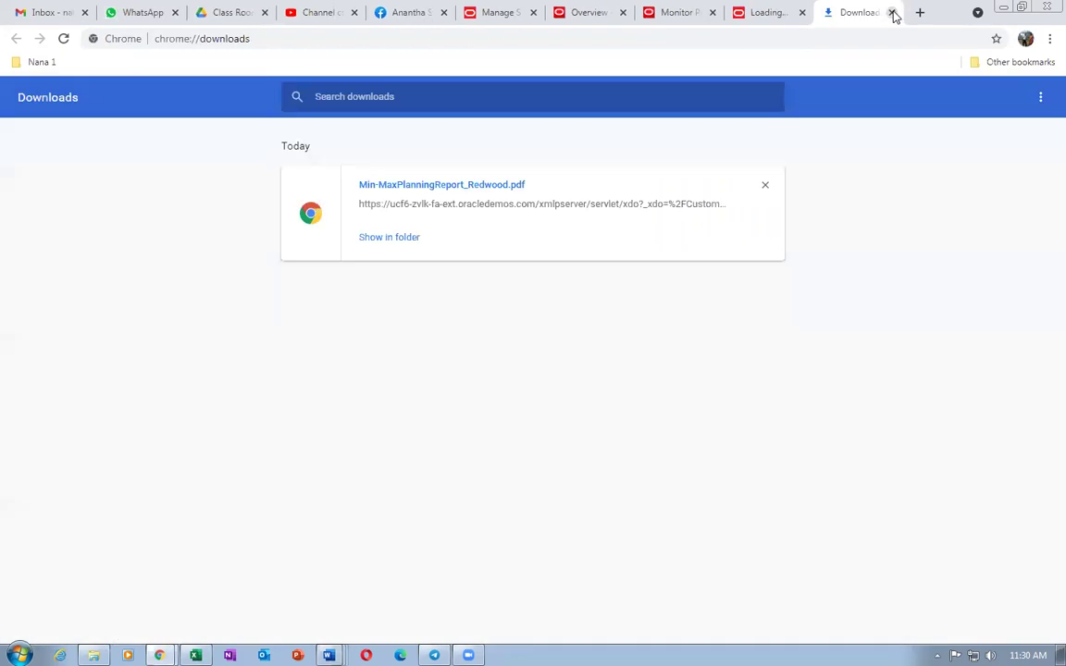
{"action": "left_click", "coordinate": [894, 13]}
{"action": "left_click", "coordinate": [895, 14]}
{"action": "left_click", "coordinate": [895, 13]}
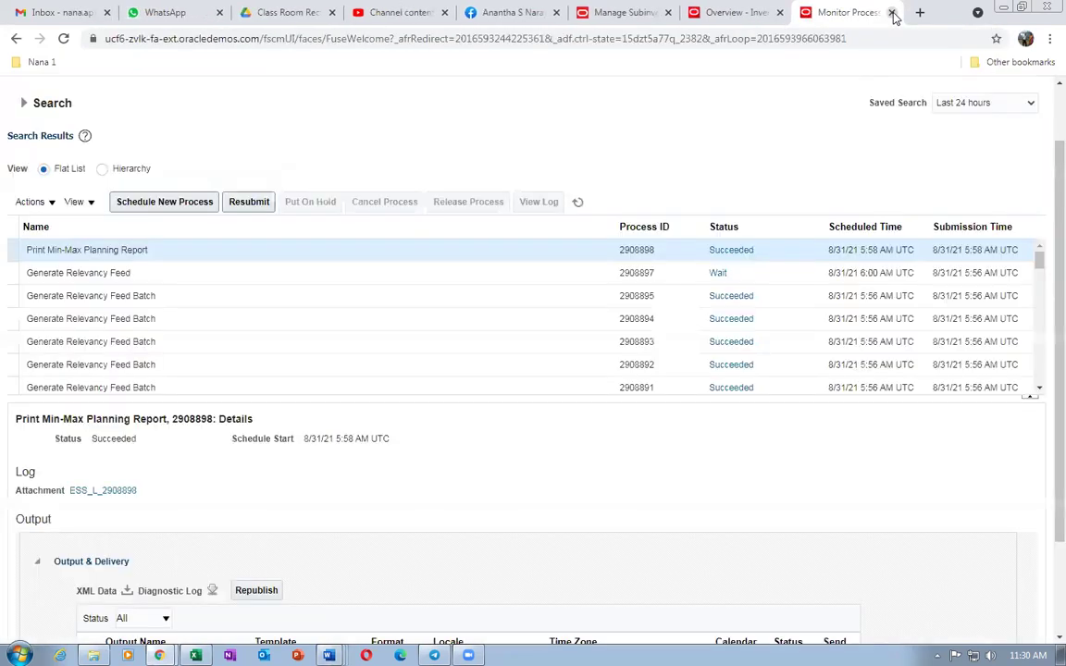
Switch to the Inventory Management overview tab and dismiss the confirmation of the processed transactions.
{"action": "left_click", "coordinate": [723, 14]}
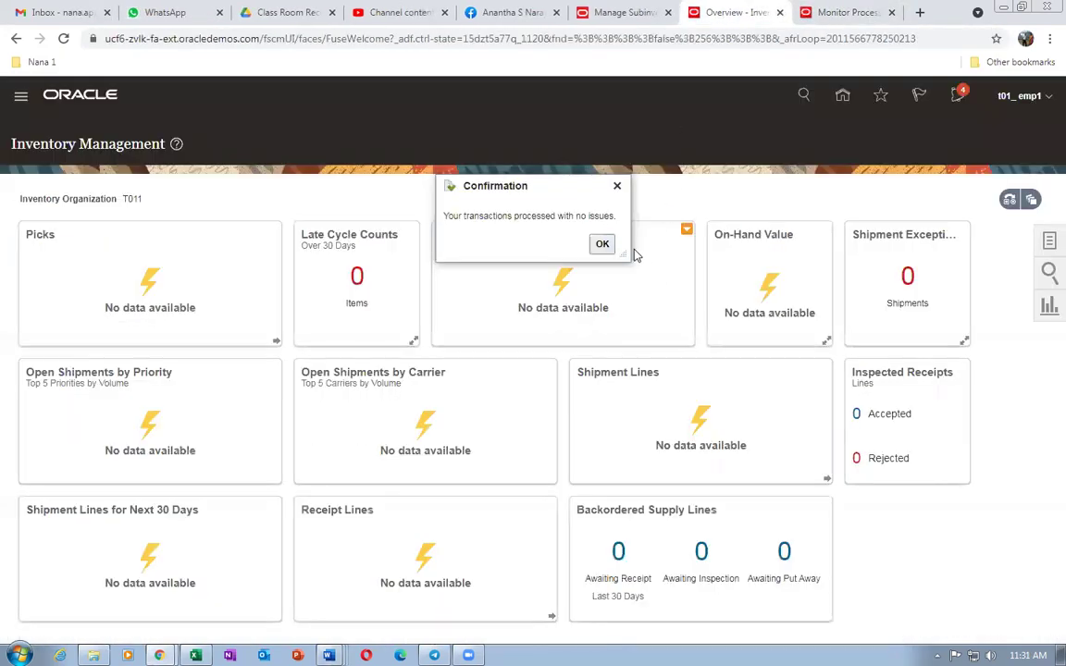
{"action": "left_click", "coordinate": [602, 244]}
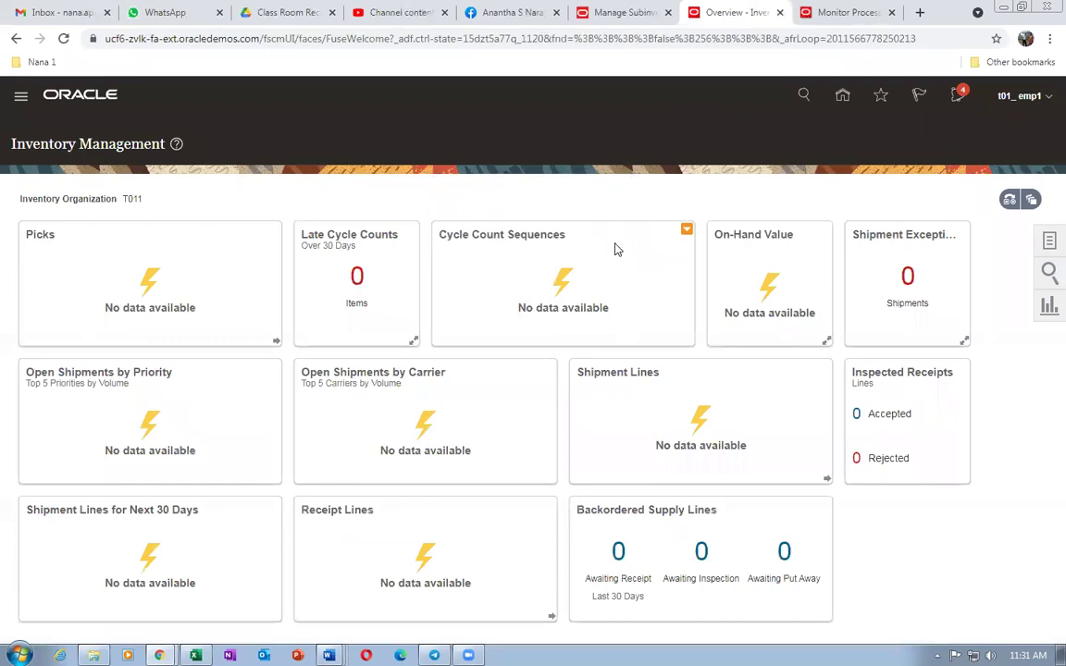
Open Setup and Maintenance and go to its setup task search page.
{"action": "left_click", "coordinate": [1044, 105]}
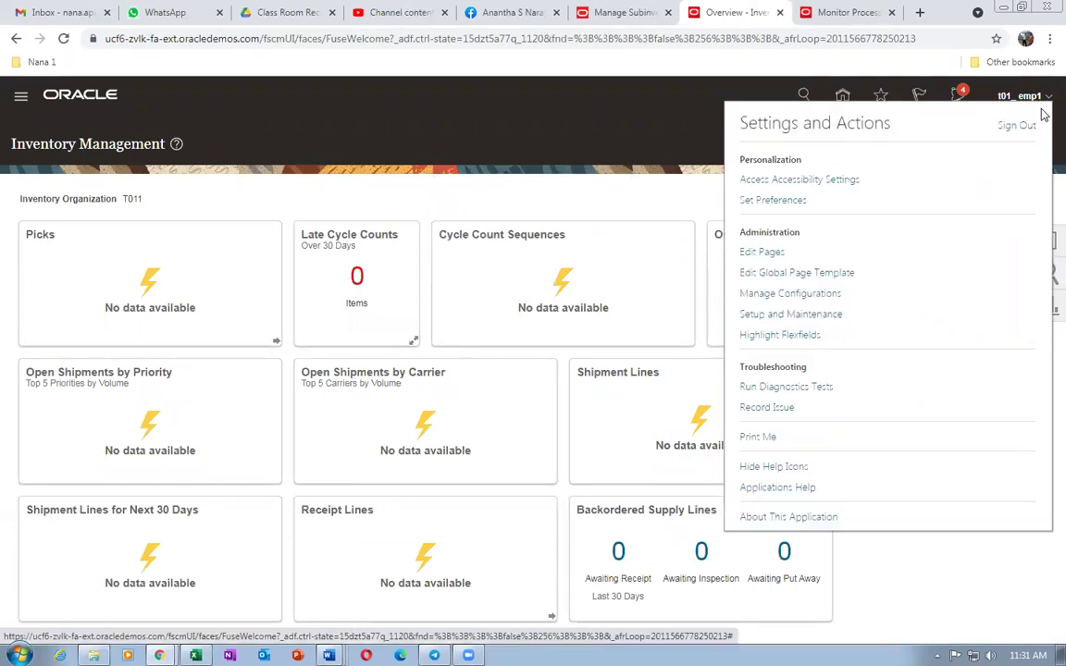
{"action": "left_click", "coordinate": [825, 314]}
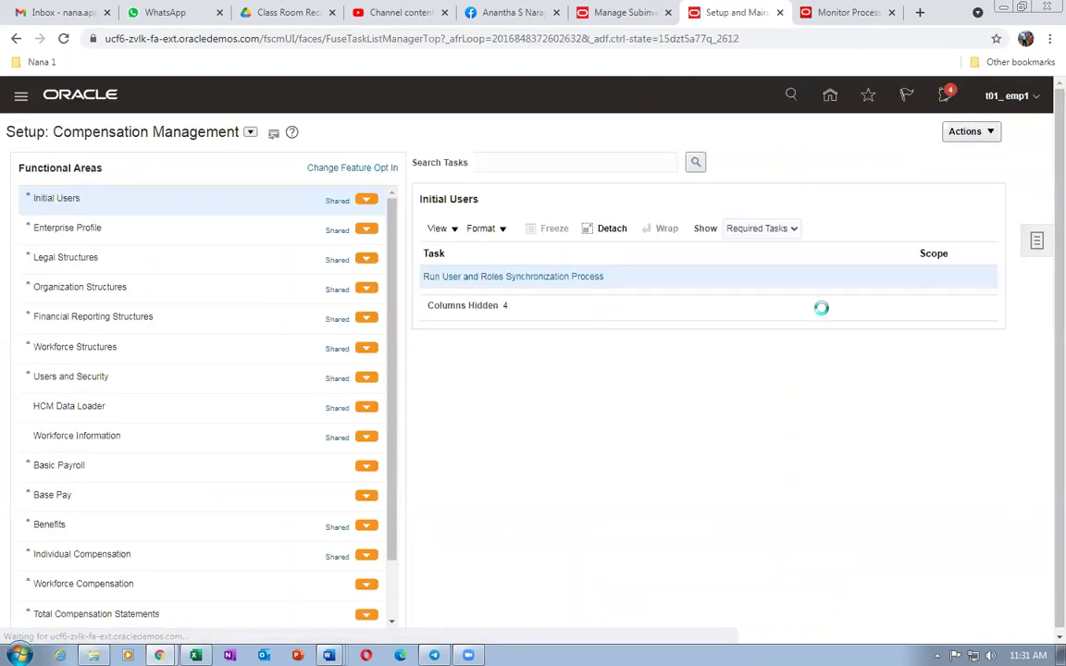
{"action": "left_click", "coordinate": [1038, 241]}
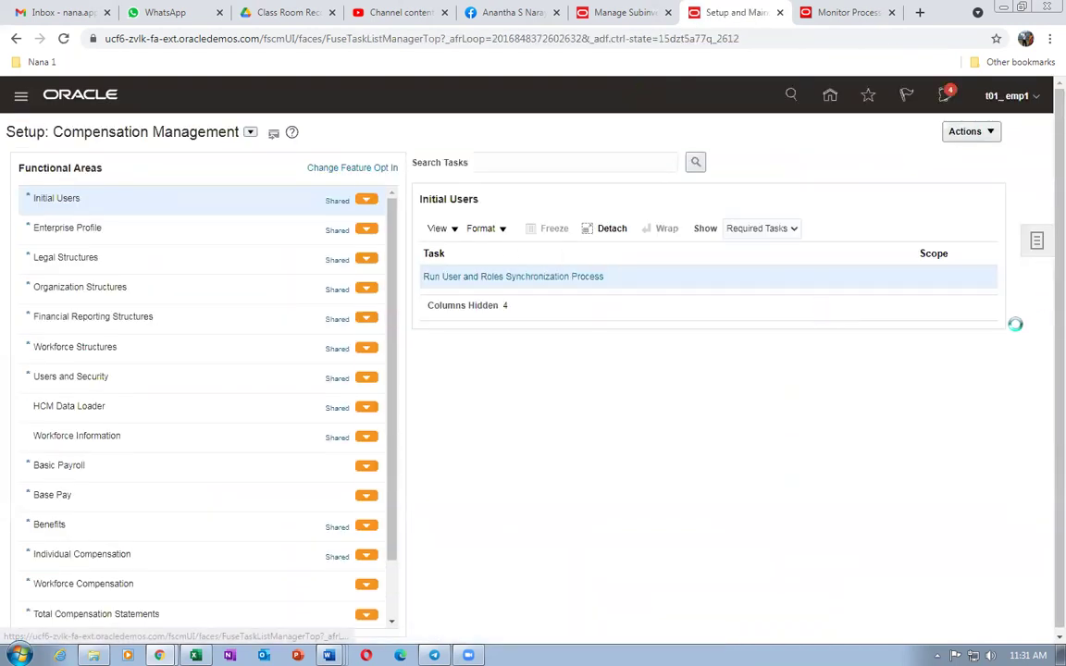
{"action": "left_click", "coordinate": [920, 269]}
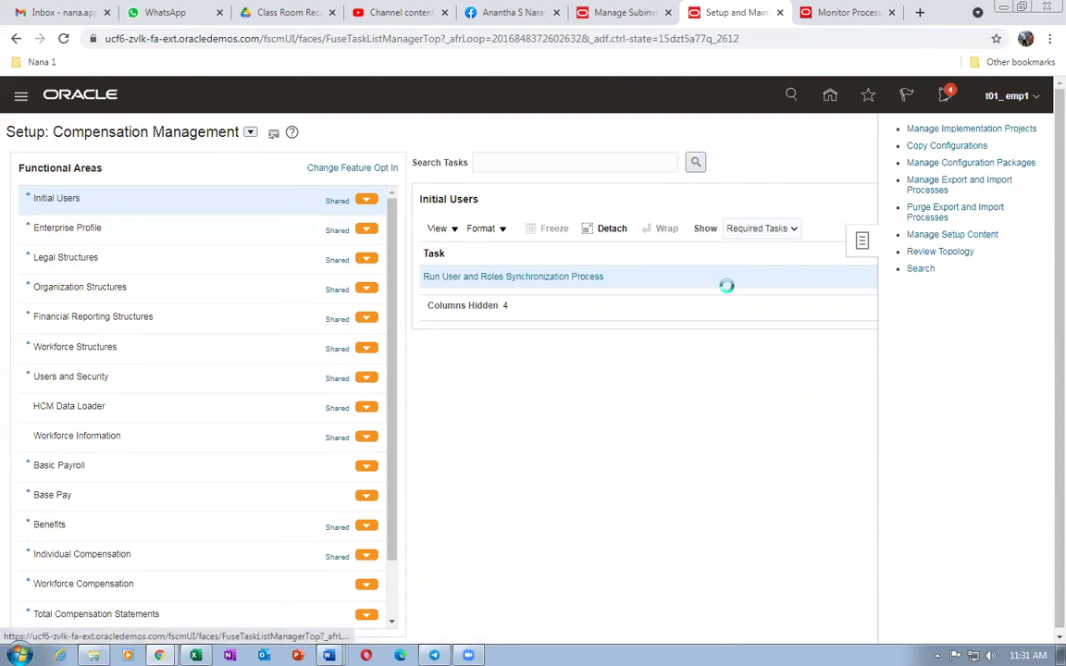
Search the setup tasks for man%inv%org% and open Manage Inventory Organizations.
{"action": "left_click", "coordinate": [342, 164]}
{"action": "type", "text": "man%inv"}
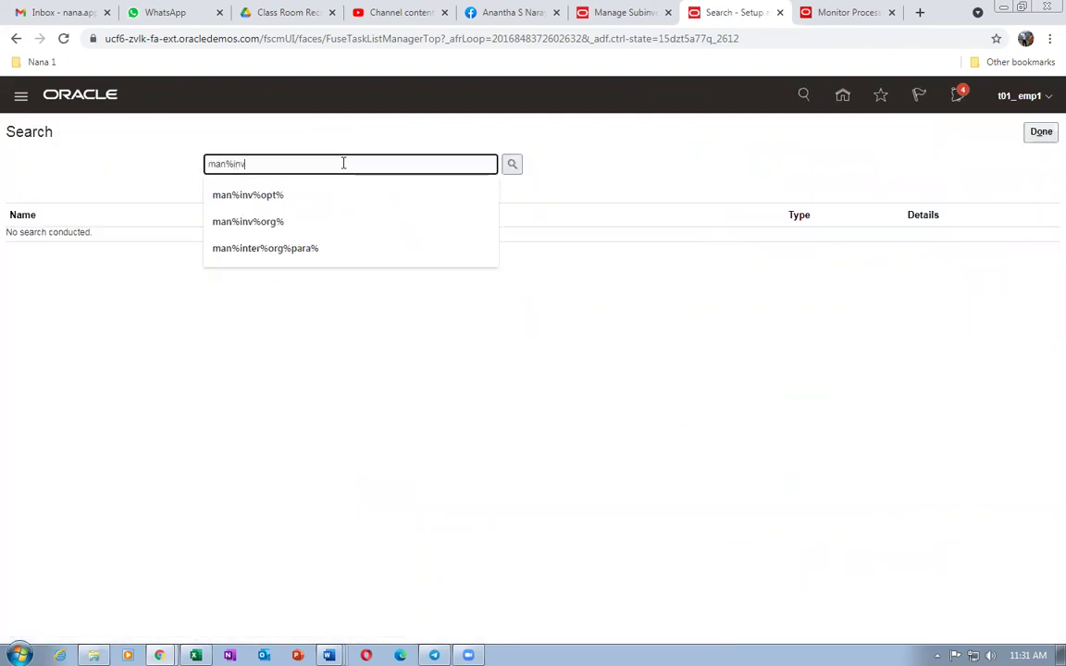
{"action": "type", "text": "%org%"}
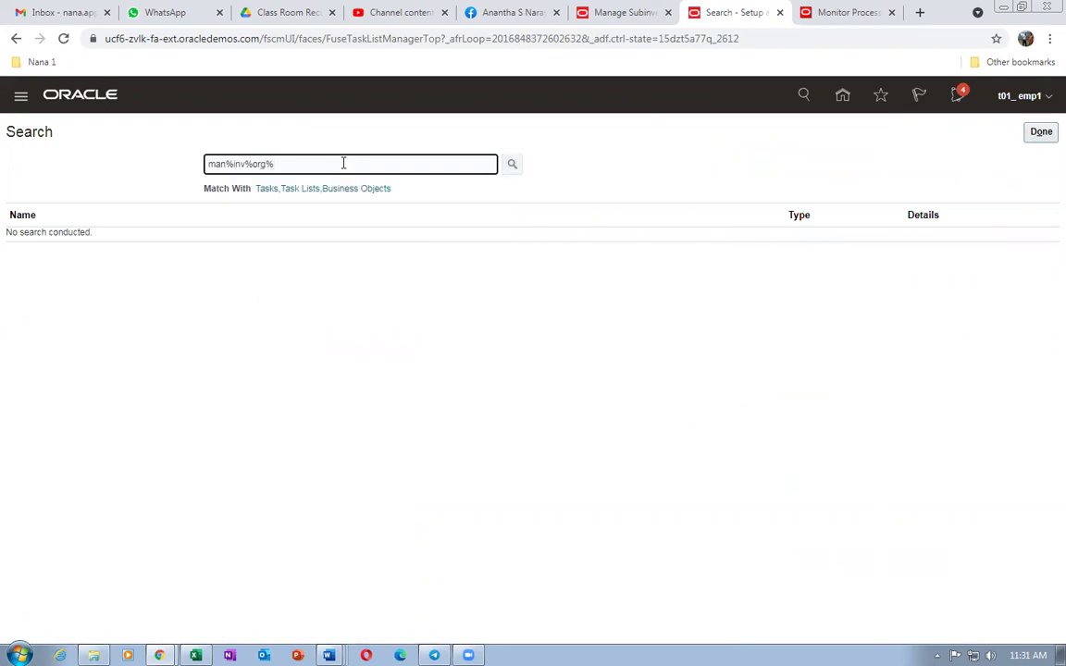
{"action": "key", "text": "Return"}
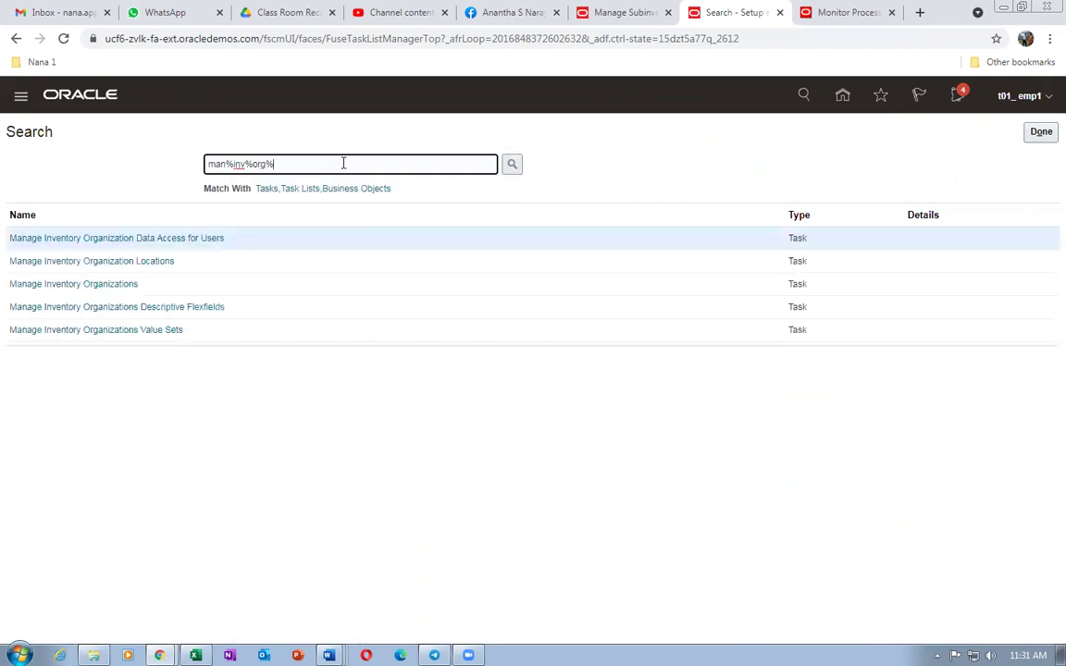
{"action": "left_click", "coordinate": [46, 284]}
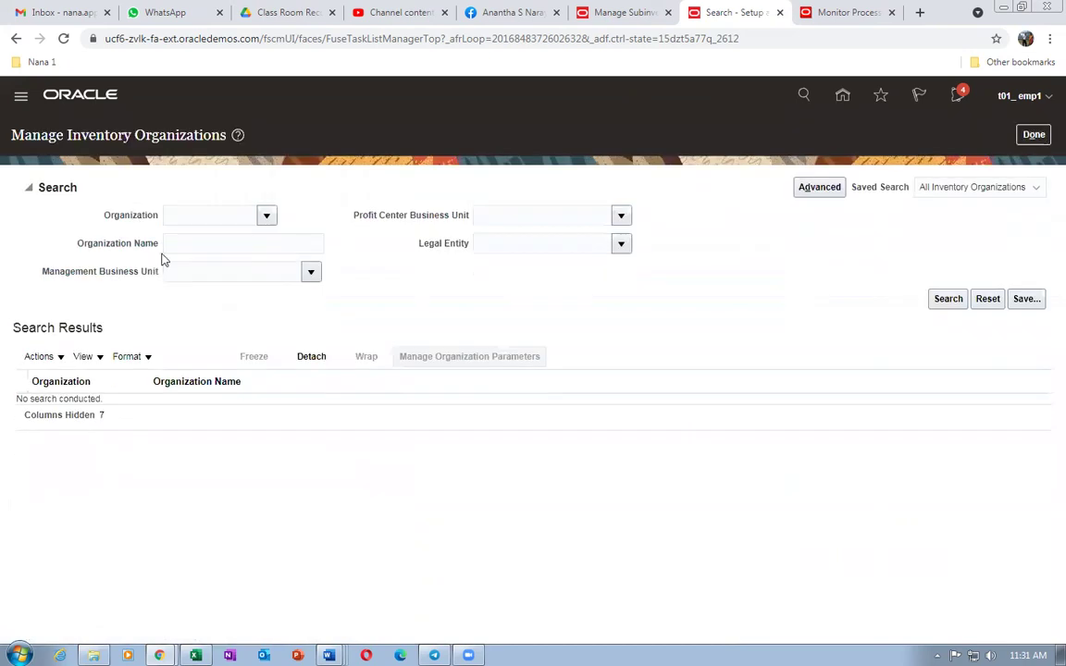
Find the inventory organizations with names starting with t01 and open T011 (t01_child_1) for editing.
{"action": "left_click", "coordinate": [191, 244]}
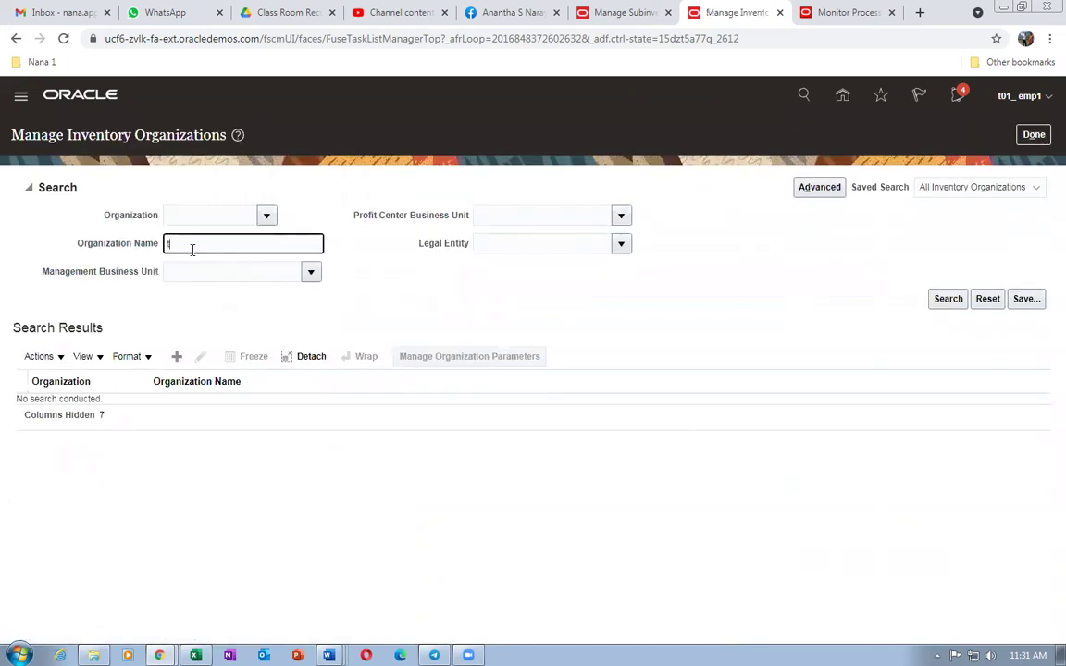
{"action": "type", "text": "t01"}
{"action": "key", "text": "Return"}
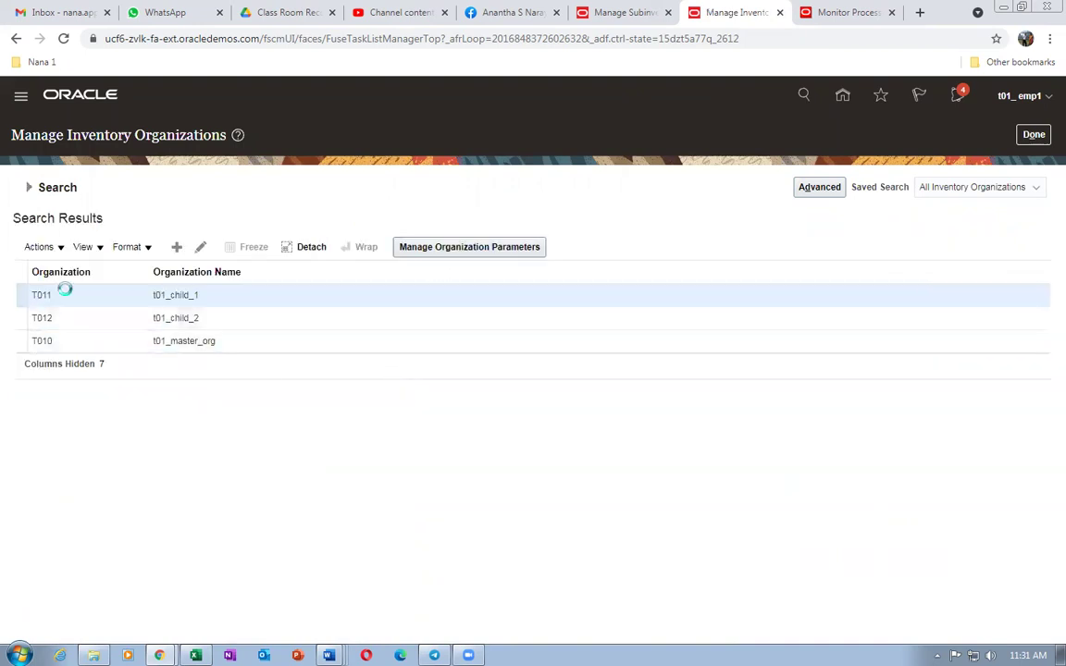
{"action": "left_click", "coordinate": [200, 250]}
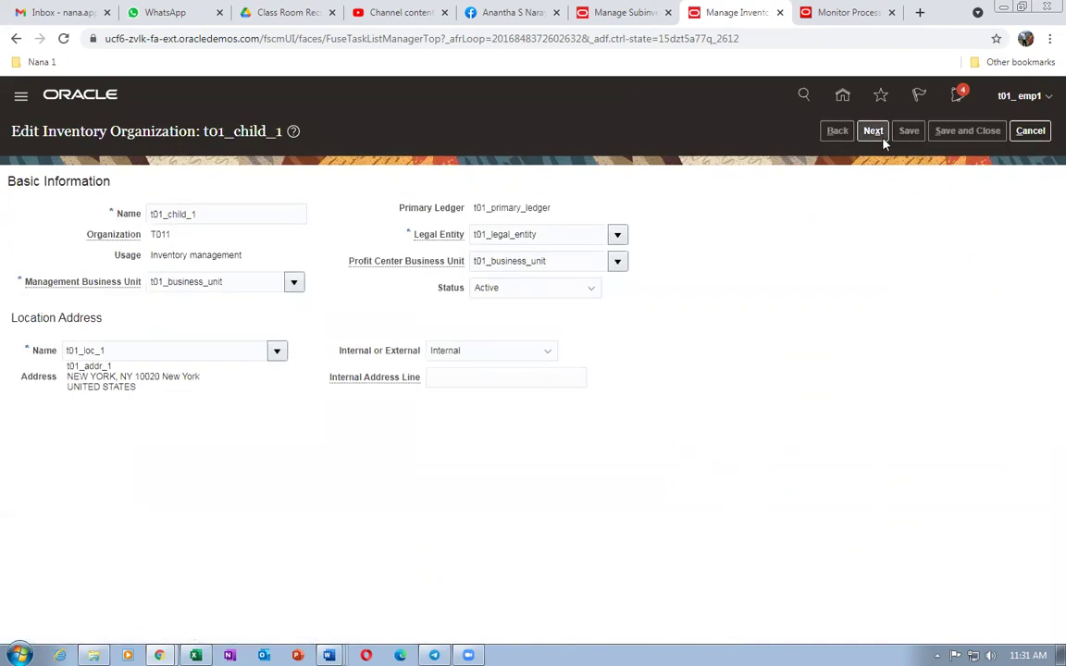
Enable Round reorder quantity in t01_child_1's inventory organization parameters, then save and close.
{"action": "left_click", "coordinate": [874, 133]}
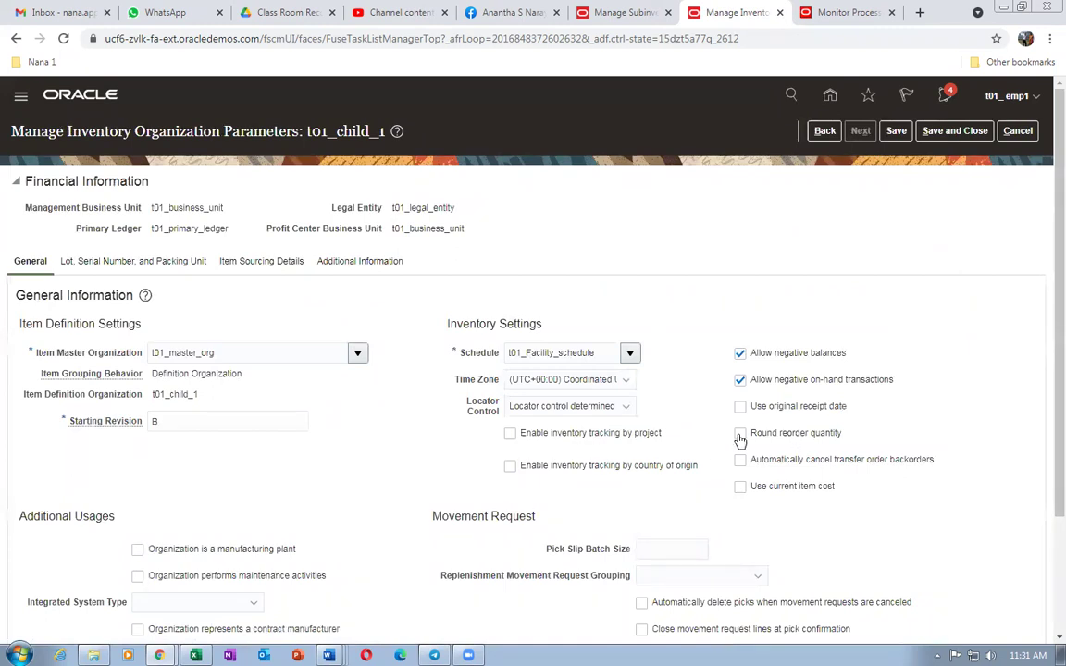
{"action": "left_click", "coordinate": [741, 435]}
{"action": "left_click", "coordinate": [955, 131]}
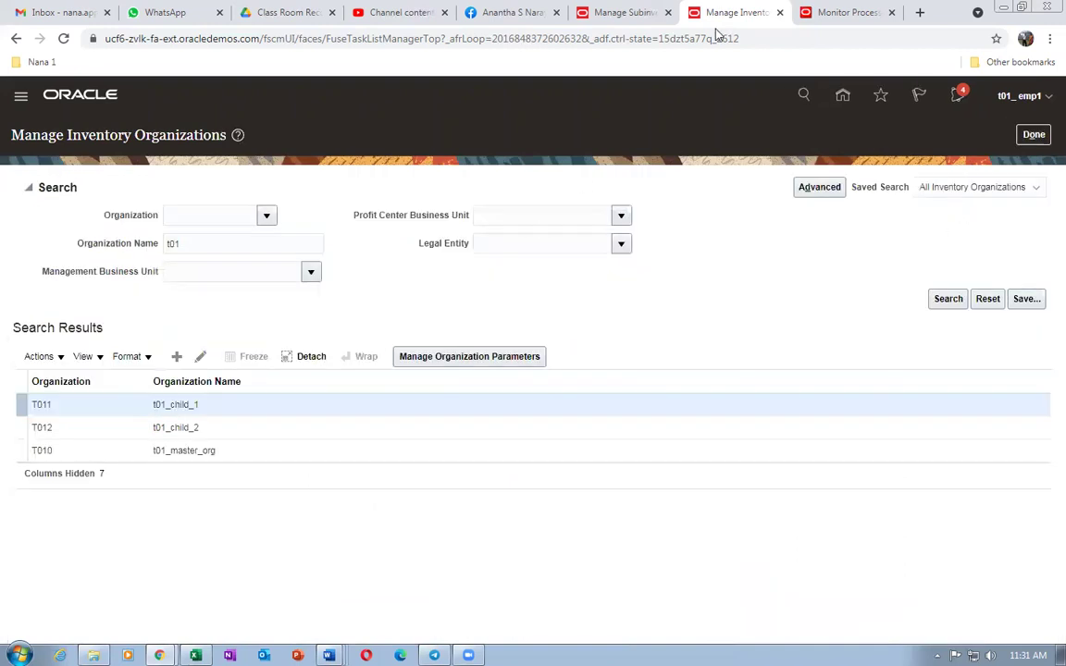
Resubmit the Print Min-Max Planning Report process with the same parameters and refresh the scheduled process list.
{"action": "left_click", "coordinate": [844, 17]}
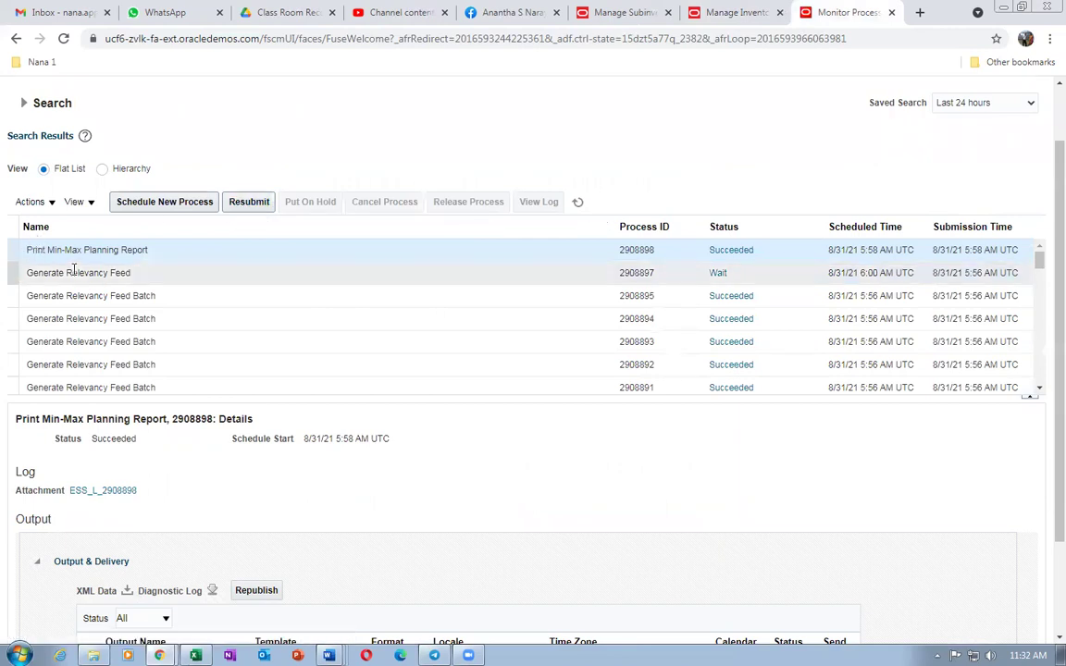
{"action": "left_click", "coordinate": [251, 202]}
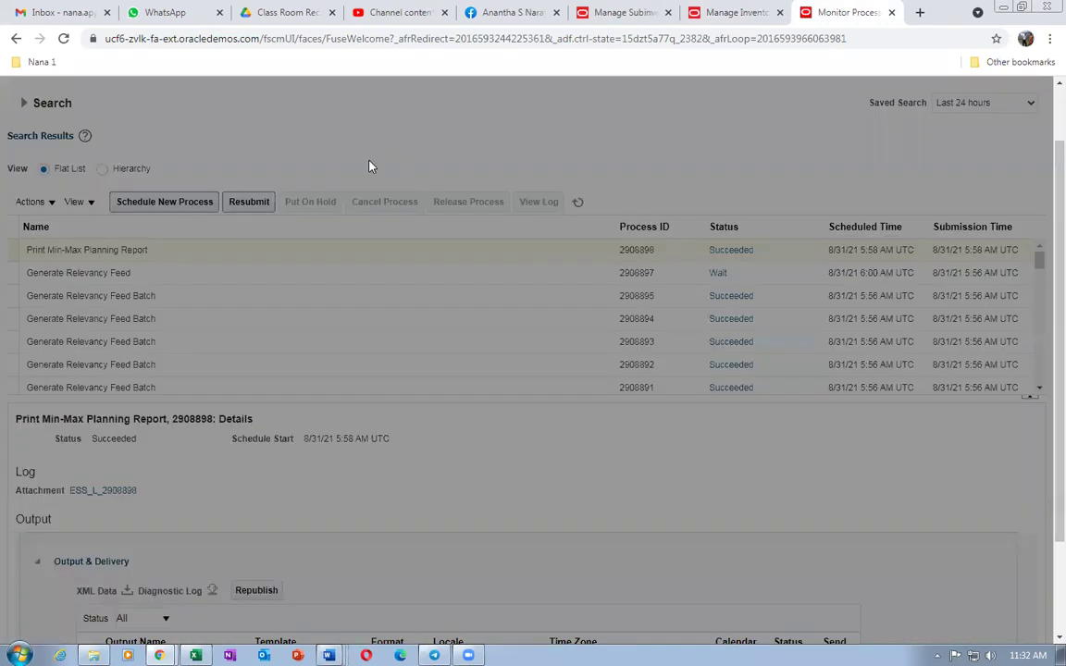
{"action": "left_click_drag", "start_coordinate": [463, 294], "coordinate": [441, 417]}
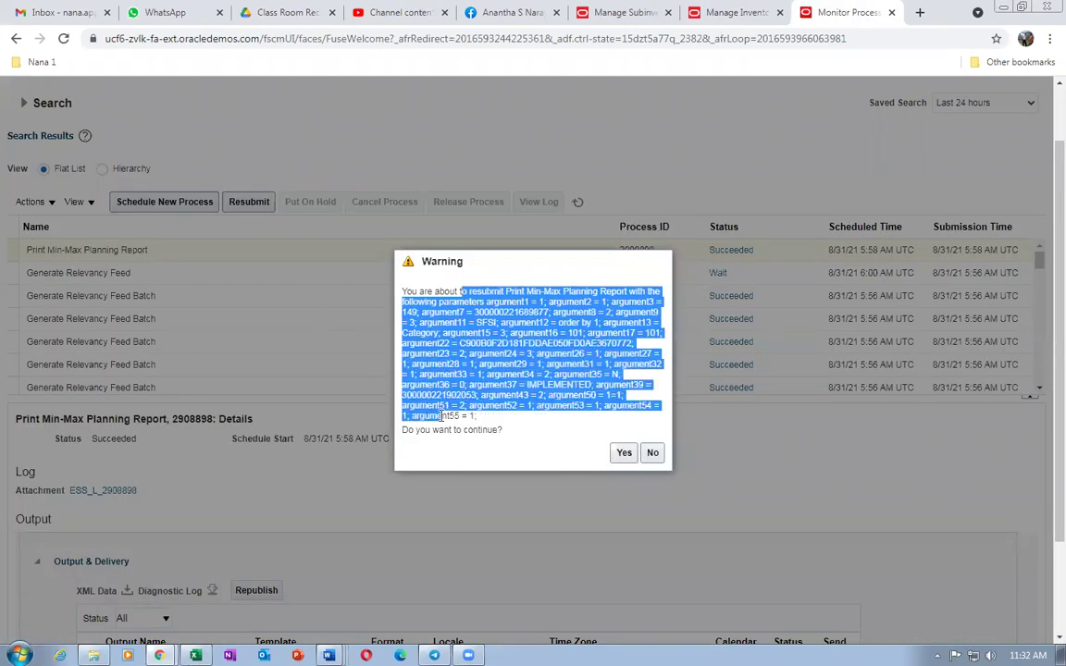
{"action": "left_click", "coordinate": [624, 453]}
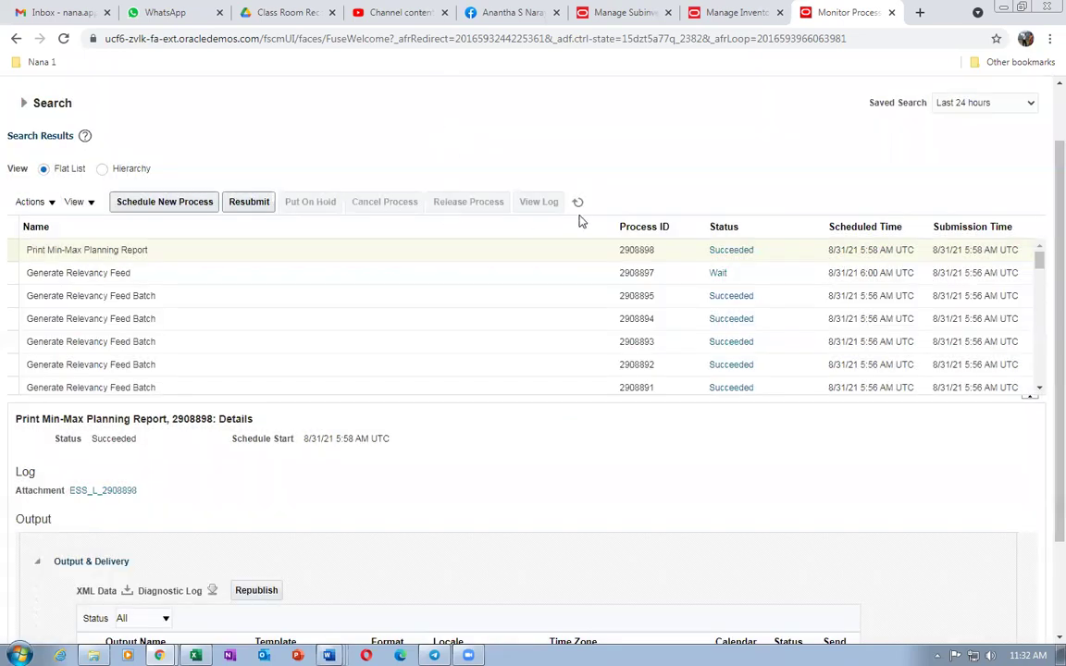
{"action": "left_click", "coordinate": [578, 205]}
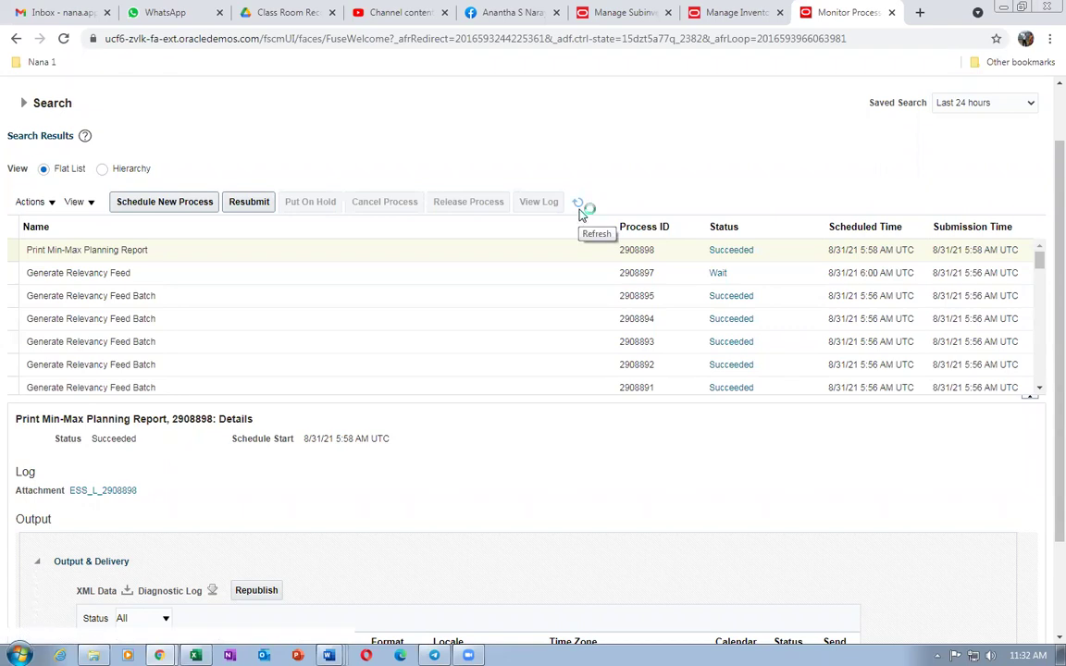
{"action": "left_click", "coordinate": [579, 207]}
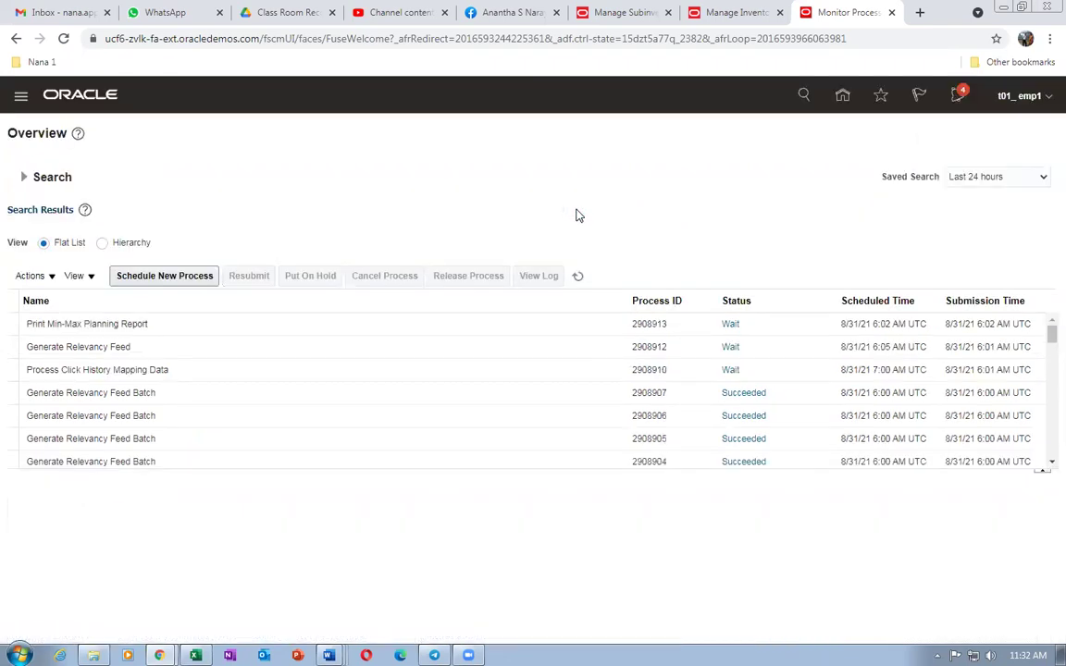
{"action": "left_click", "coordinate": [577, 281]}
Duplicate the scheduled processes browser tab and bring up the Scheduled Processes overview in the copy.
{"action": "right_click", "coordinate": [835, 15]}
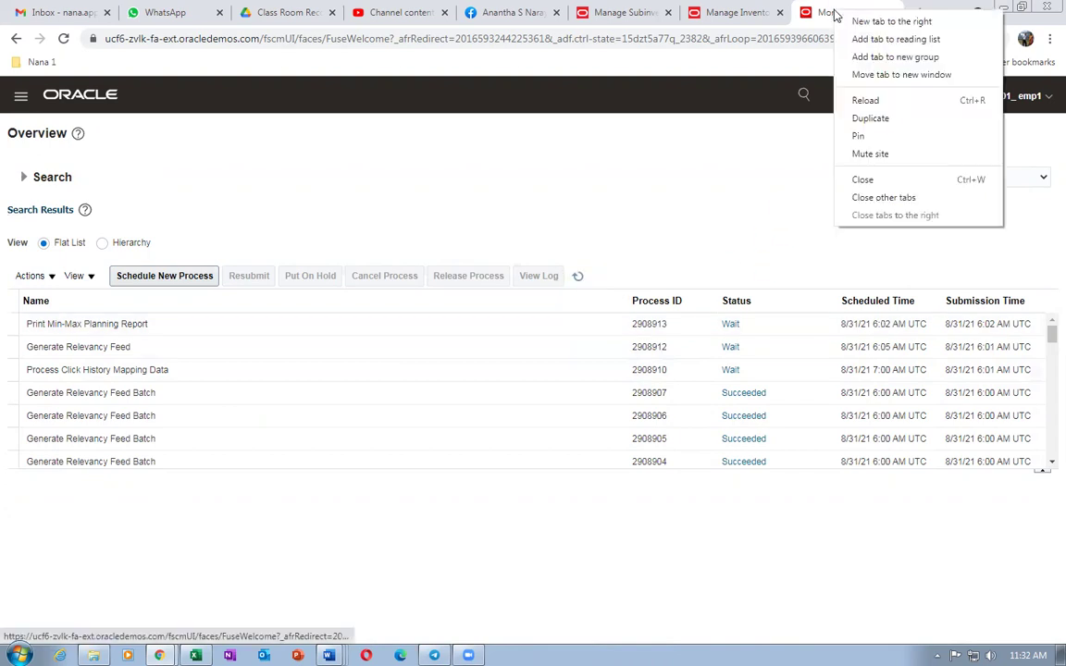
{"action": "left_click", "coordinate": [864, 116]}
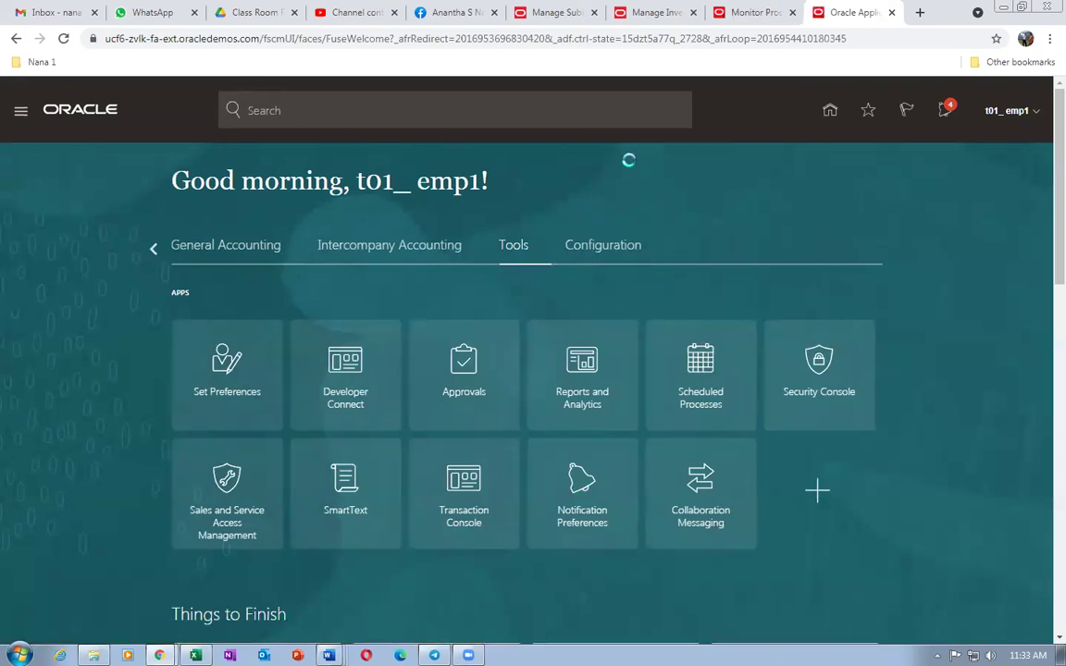
{"action": "left_click", "coordinate": [745, 14]}
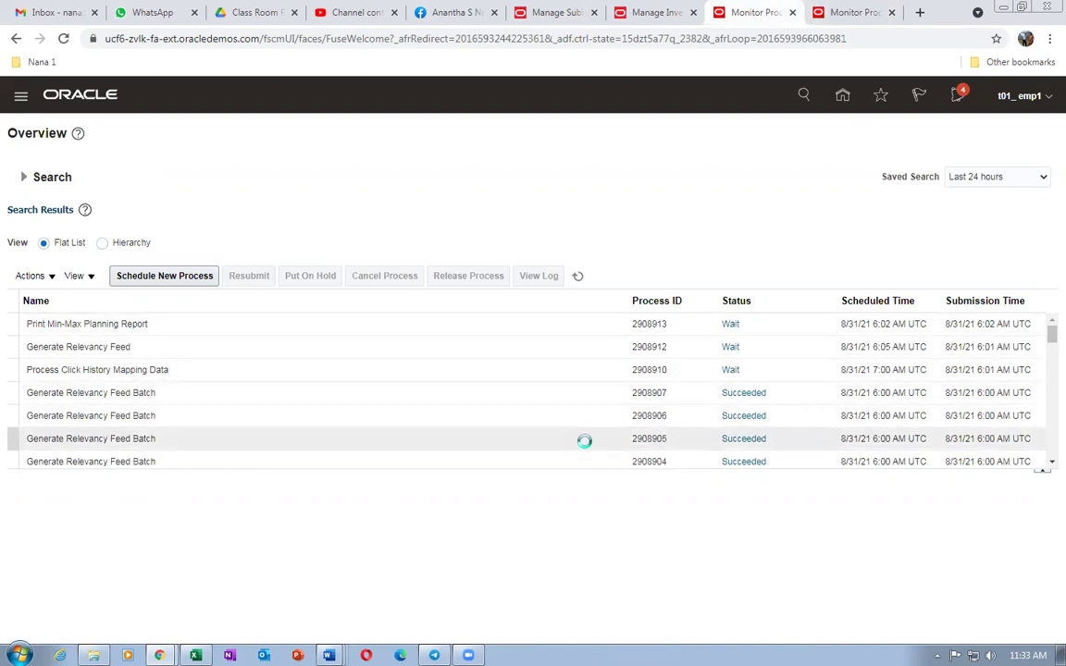
{"action": "left_click", "coordinate": [847, 12]}
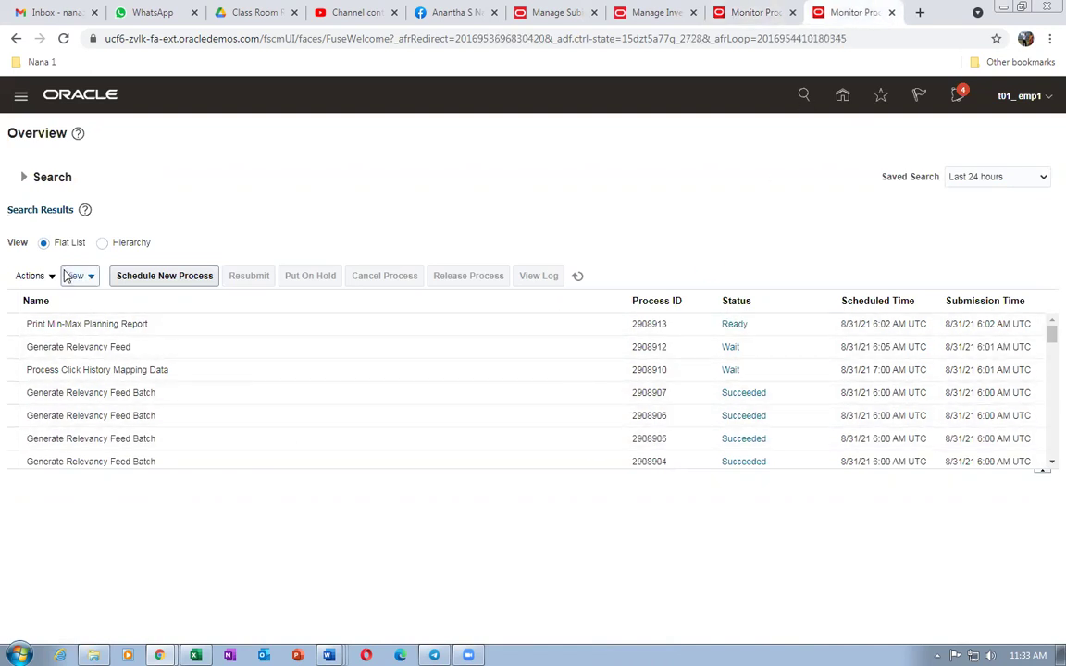
Filter the duplicate tab's scheduled processes by status Wait, refreshing the original tab's process list meanwhile.
{"action": "left_click", "coordinate": [23, 175]}
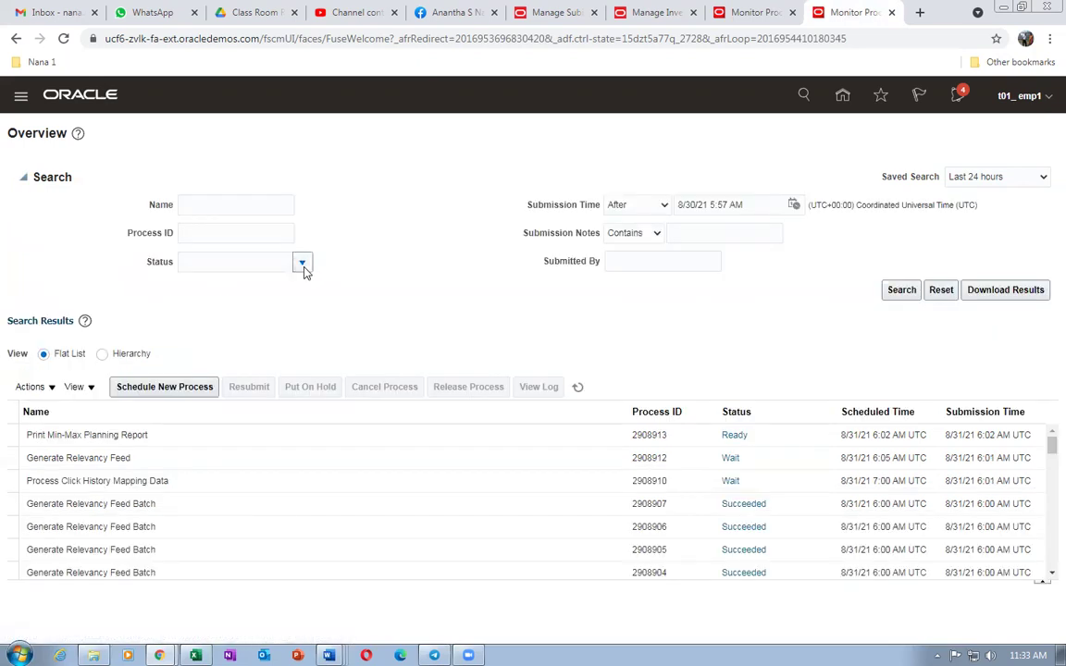
{"action": "left_click", "coordinate": [303, 263]}
{"action": "left_click_drag", "start_coordinate": [304, 398], "coordinate": [308, 463]}
{"action": "left_click", "coordinate": [188, 482]}
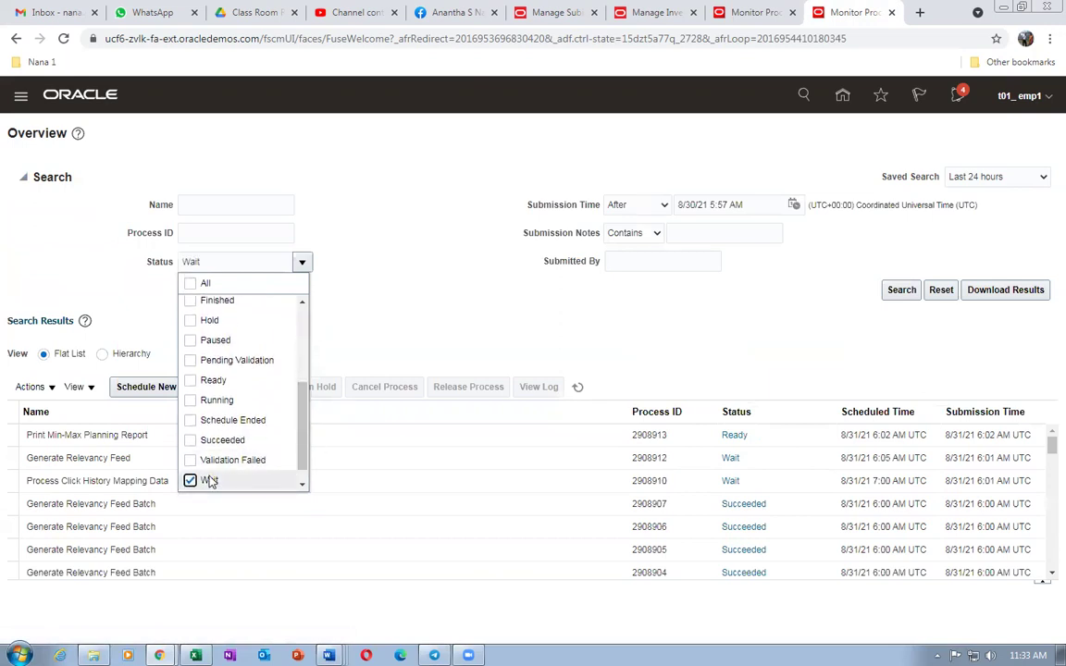
{"action": "left_click", "coordinate": [389, 313]}
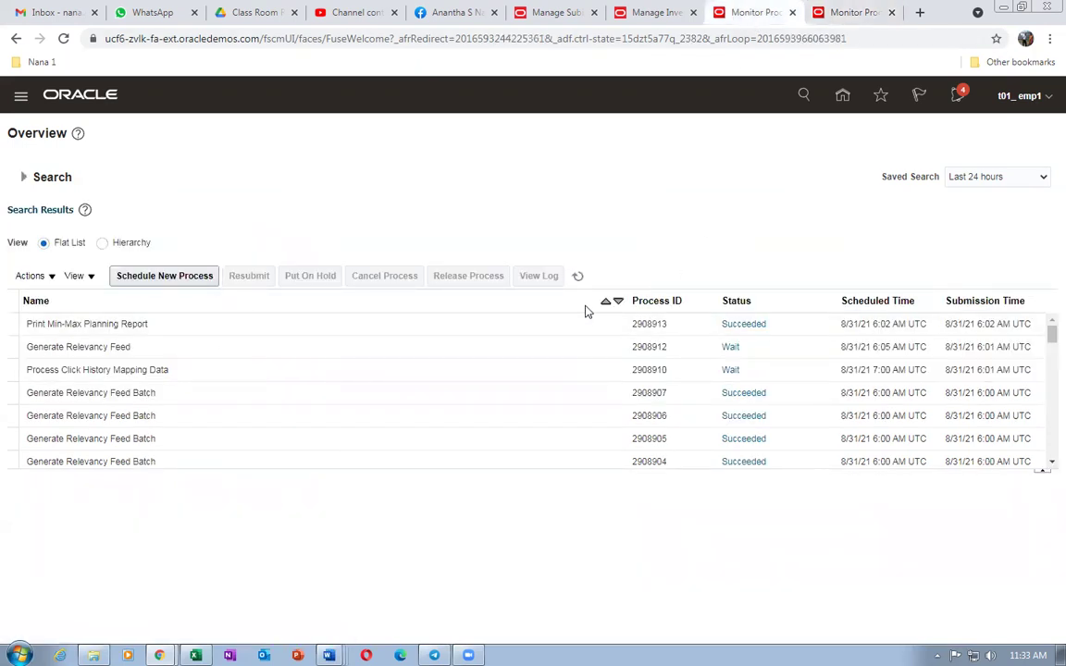
{"action": "left_click", "coordinate": [577, 276]}
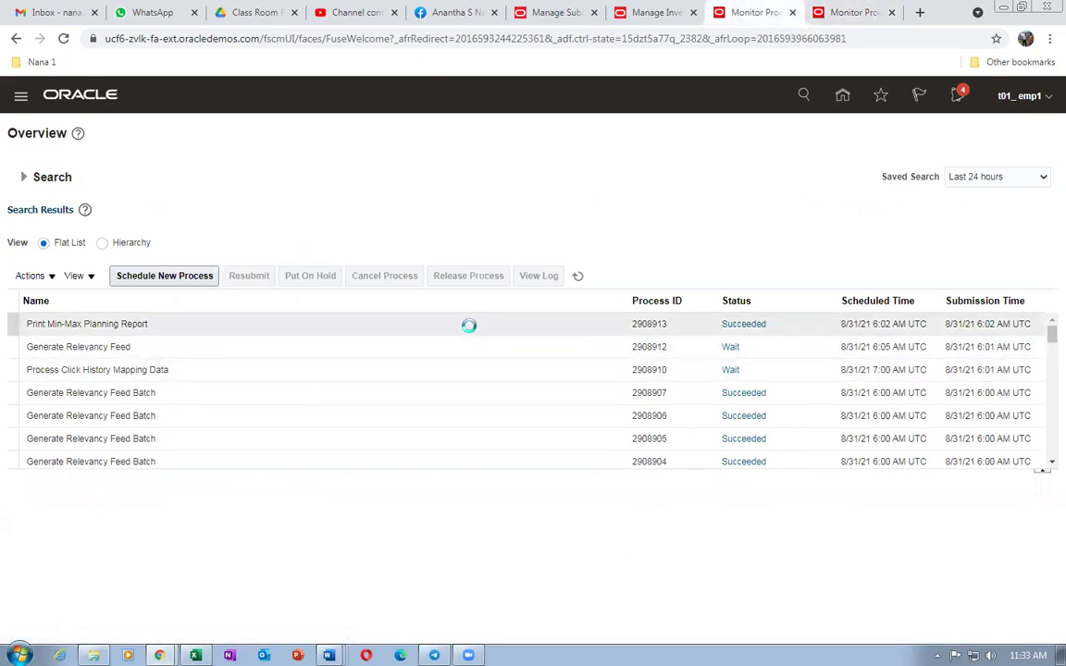
{"action": "left_click", "coordinate": [847, 13]}
{"action": "left_click", "coordinate": [903, 291]}
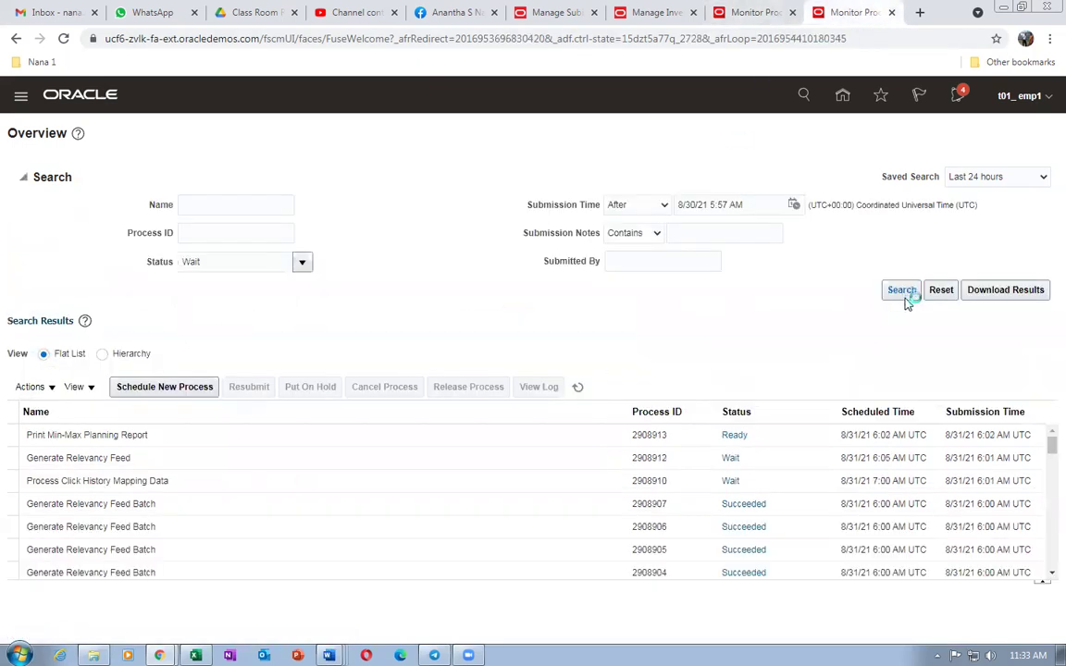
Try to bring up the details of the resubmitted Print Min-Max Planning Report in the original tab's process list.
{"action": "left_click", "coordinate": [754, 12]}
{"action": "left_click", "coordinate": [512, 326]}
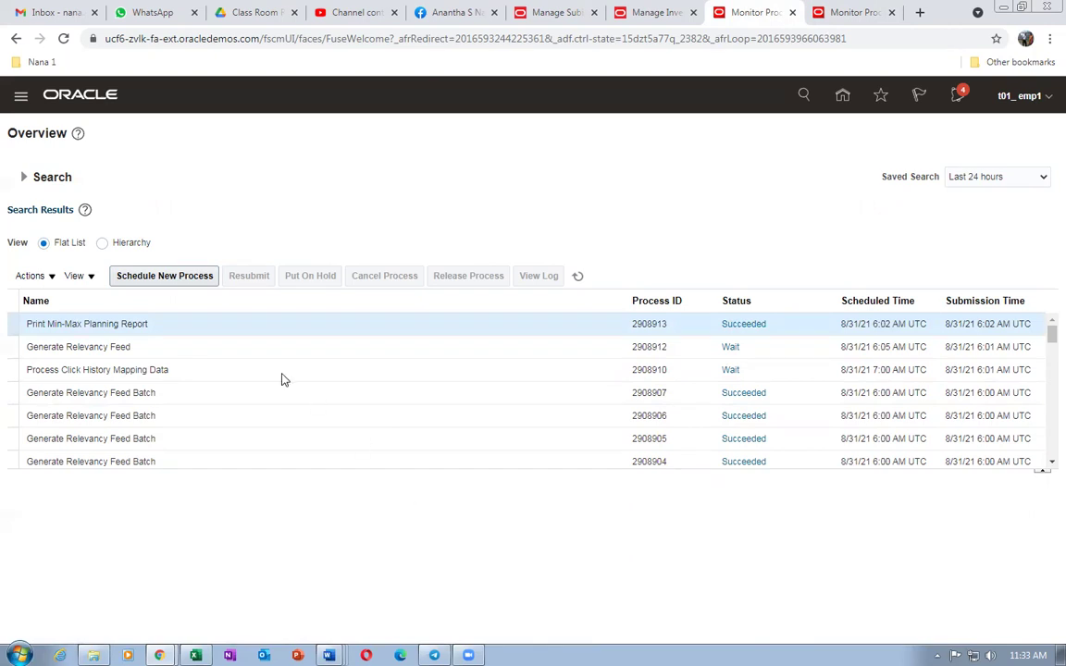
{"action": "left_click", "coordinate": [213, 326]}
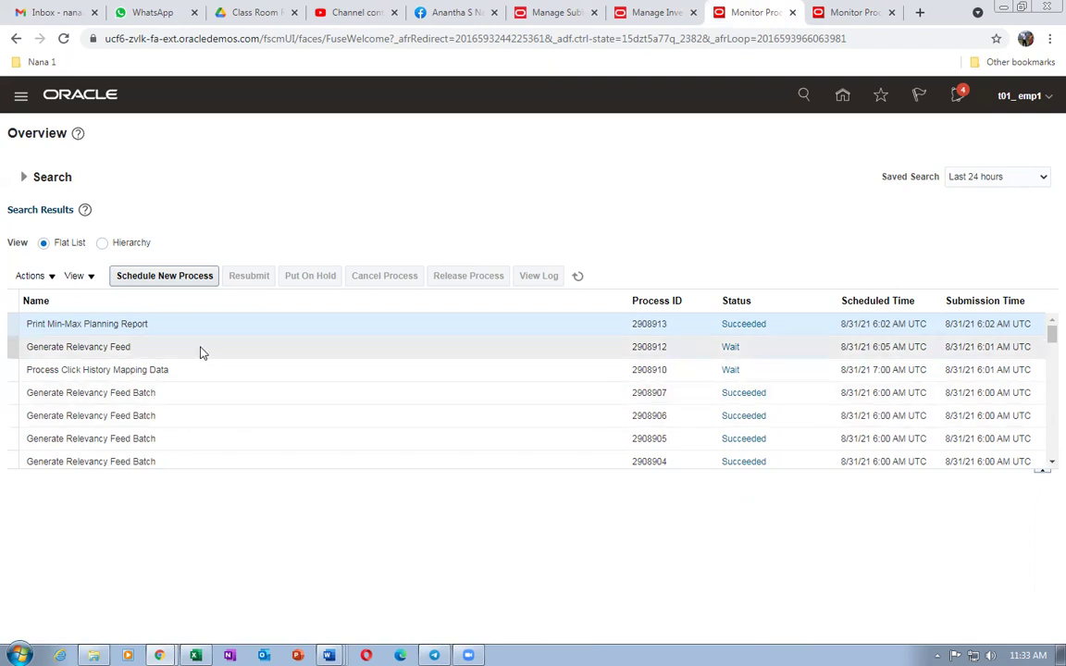
{"action": "left_click", "coordinate": [385, 575]}
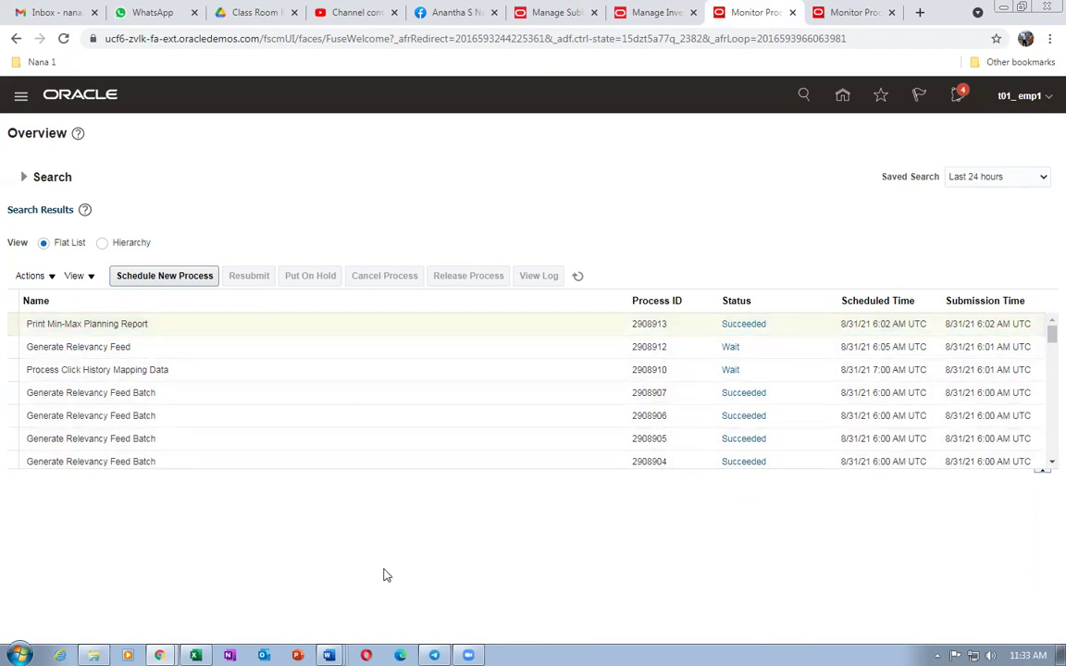
{"action": "left_click", "coordinate": [153, 375]}
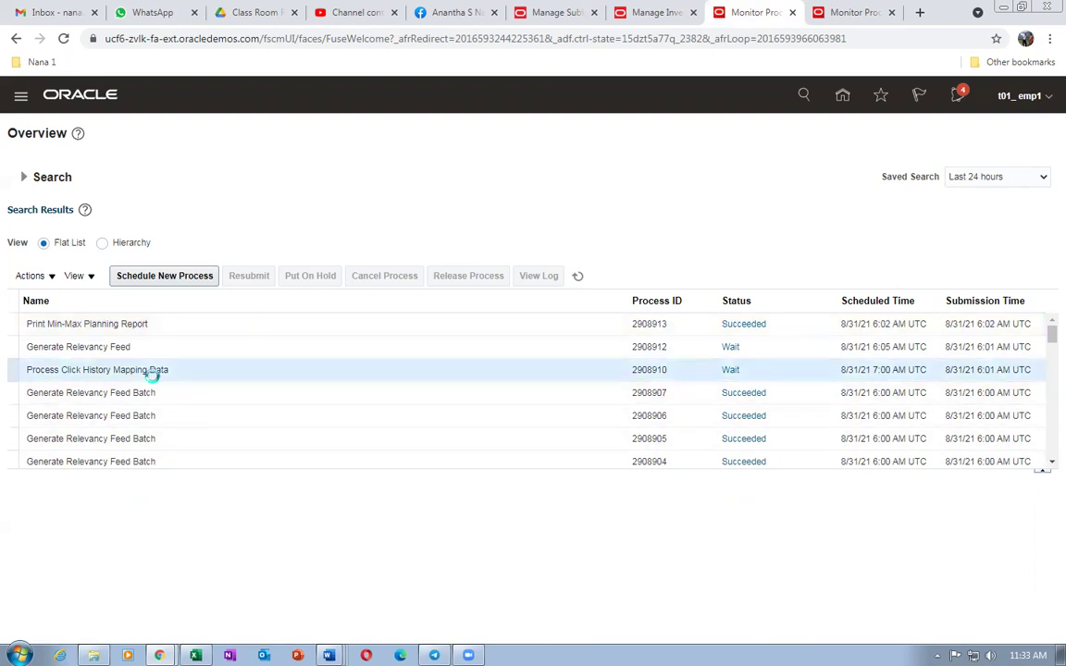
{"action": "left_click", "coordinate": [171, 322]}
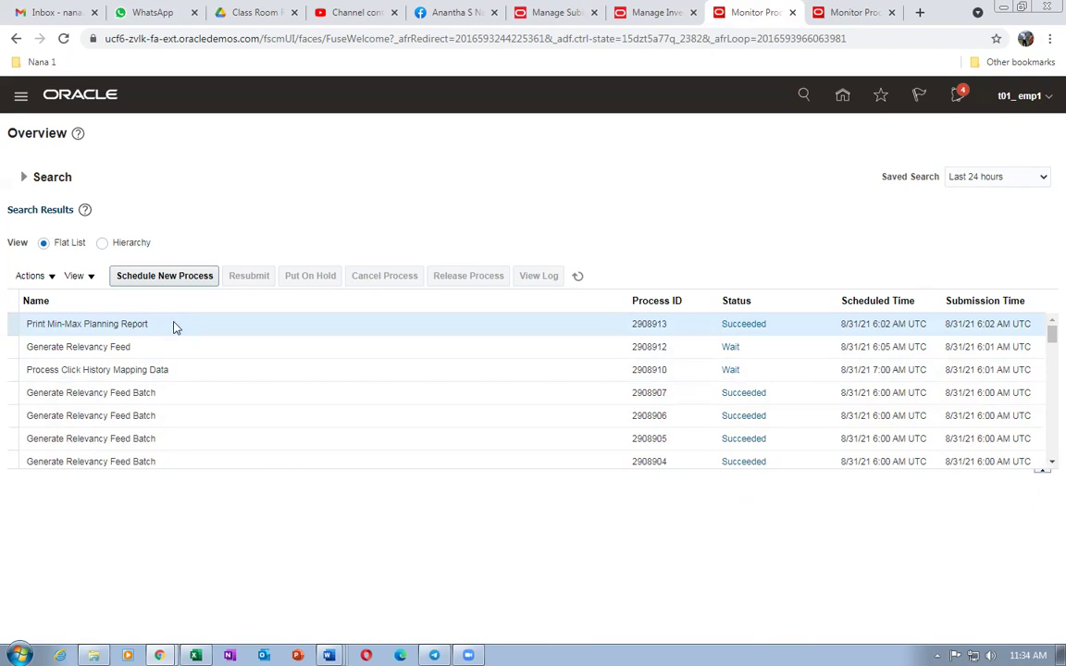
{"action": "left_click", "coordinate": [544, 466]}
{"action": "left_click_drag", "start_coordinate": [546, 452], "coordinate": [546, 449]}
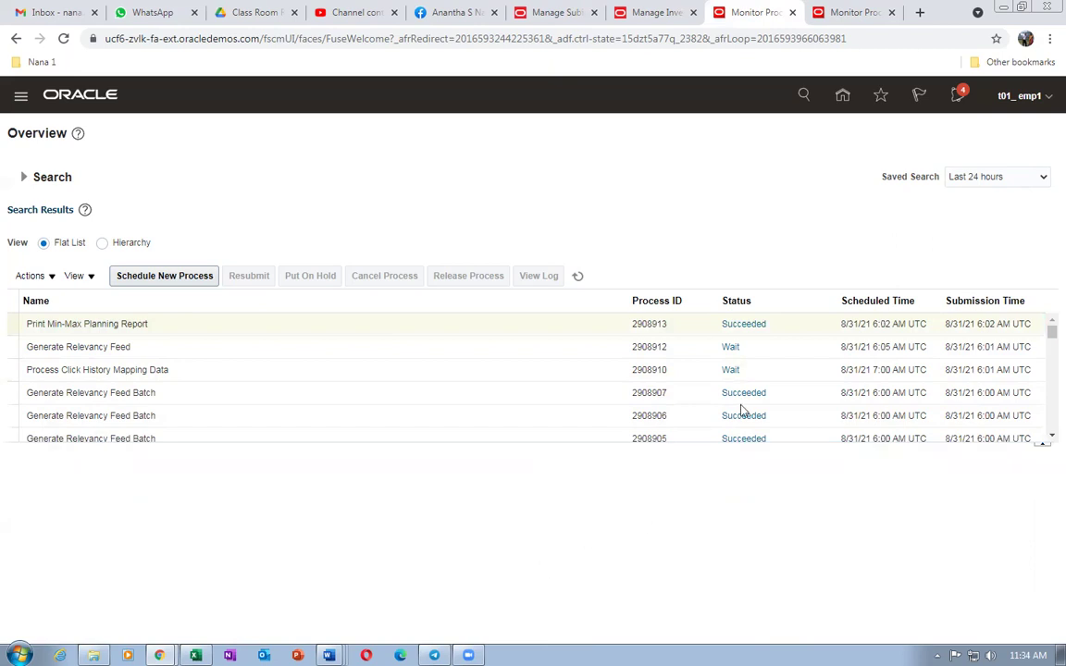
Cancel the scheduled processes with status Wait in bulk from the duplicate tab and refresh the process list.
{"action": "left_click", "coordinate": [644, 12]}
{"action": "left_click", "coordinate": [743, 14]}
{"action": "left_click", "coordinate": [861, 12]}
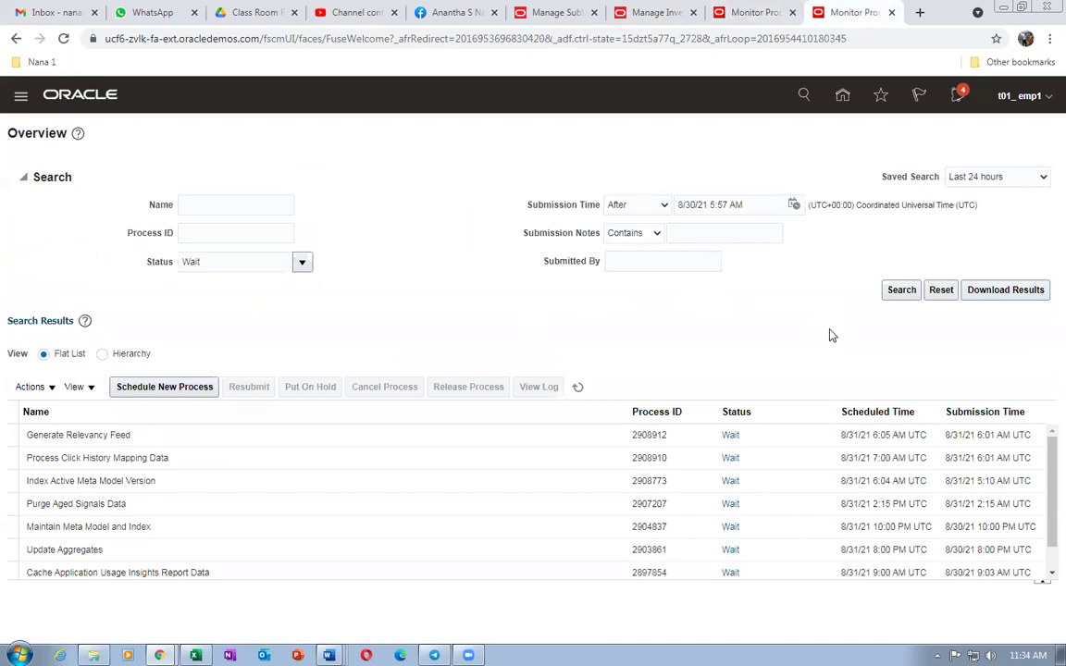
{"action": "left_click", "coordinate": [28, 388]}
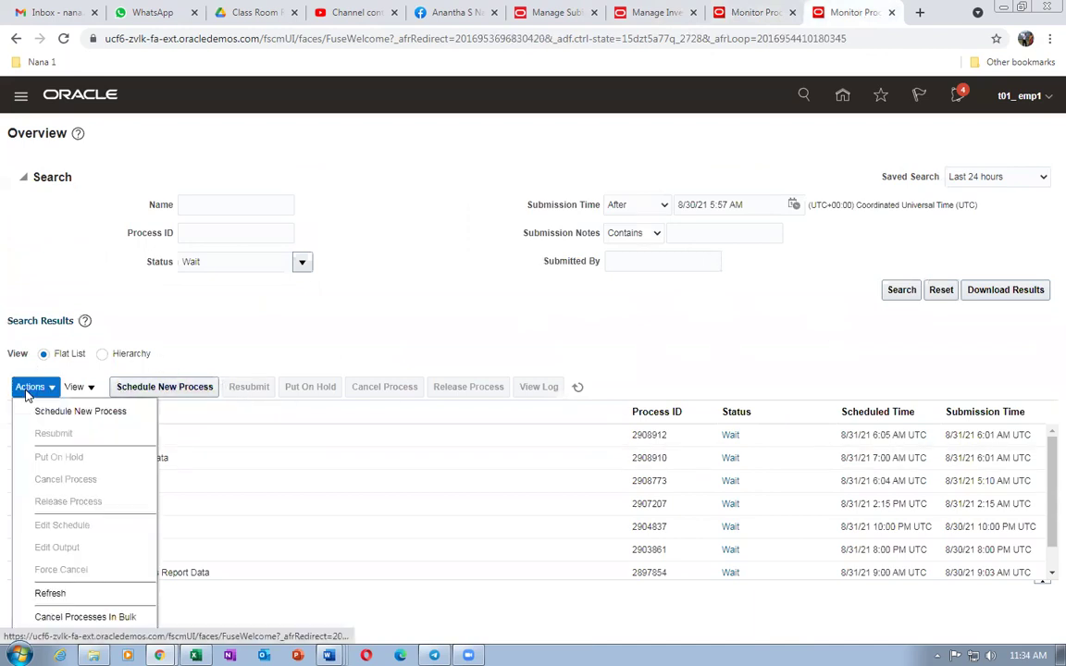
{"action": "left_click", "coordinate": [64, 620]}
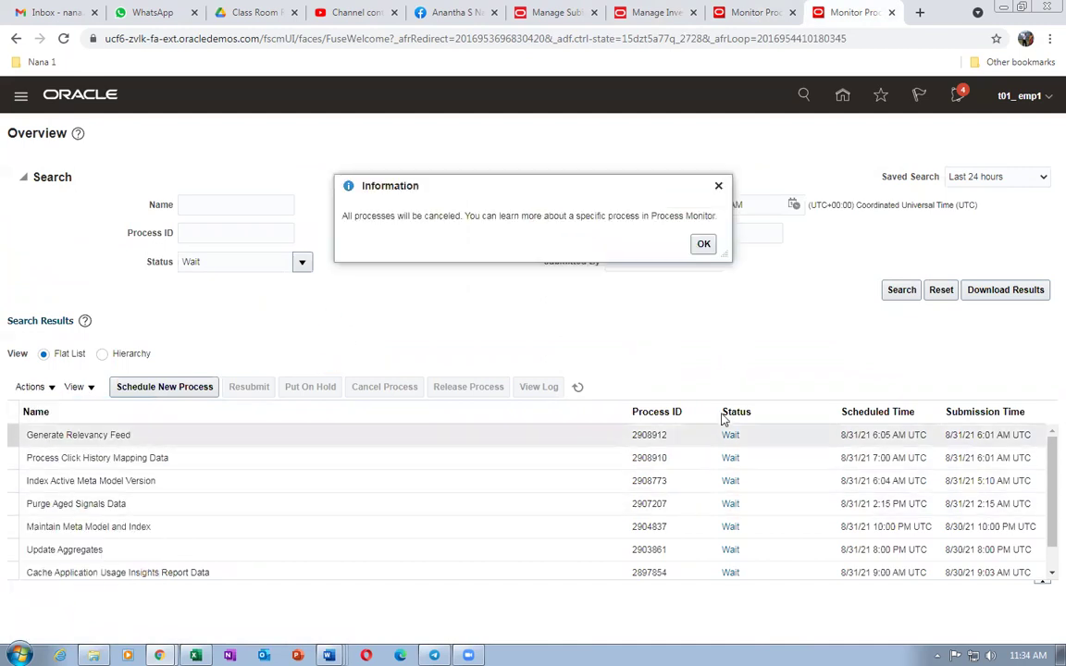
{"action": "left_click", "coordinate": [704, 245]}
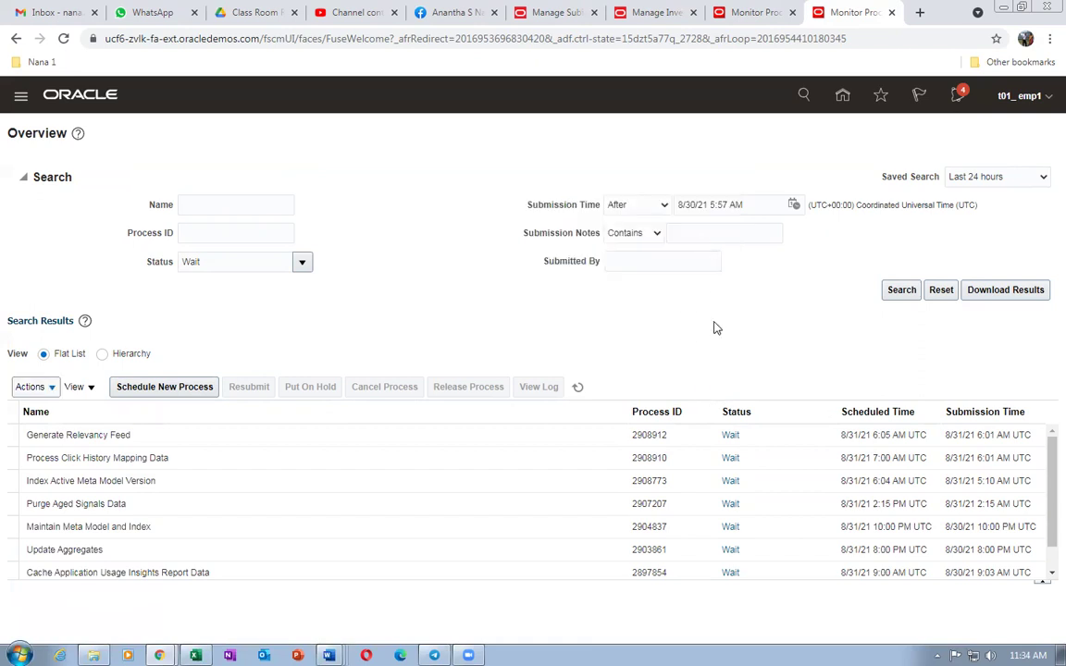
{"action": "left_click", "coordinate": [578, 389]}
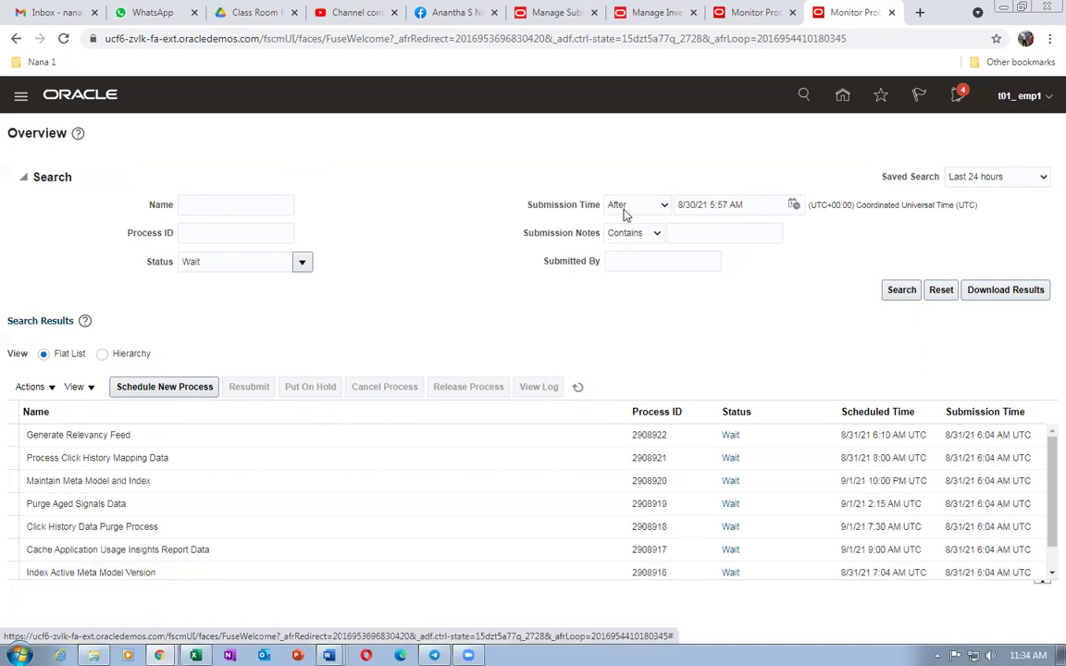
{"action": "left_click", "coordinate": [577, 388]}
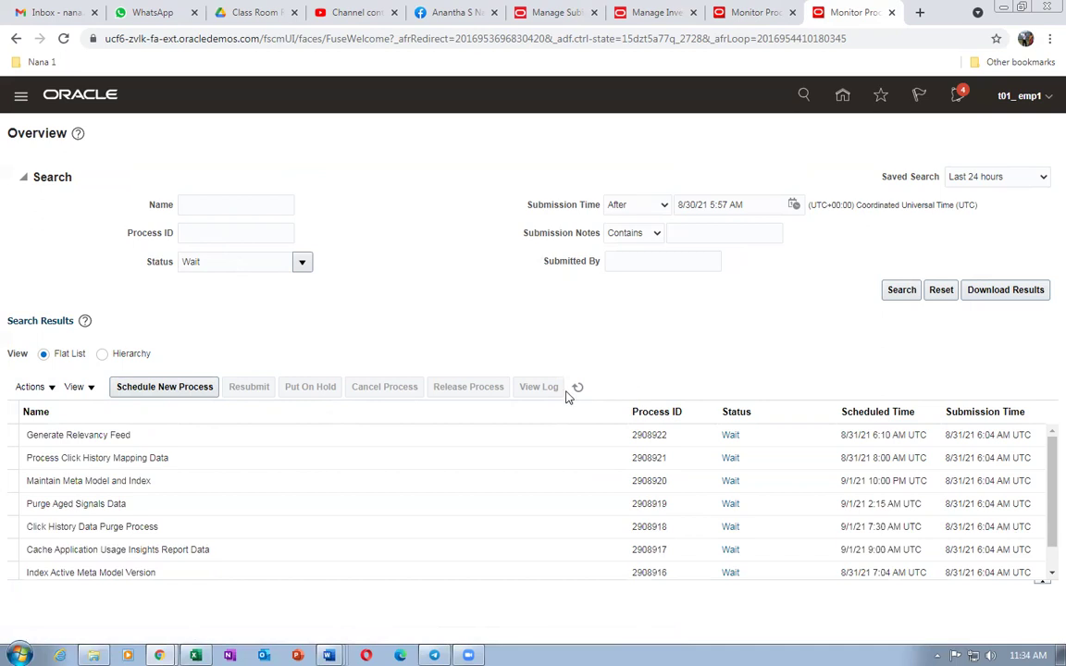
{"action": "left_click", "coordinate": [576, 393]}
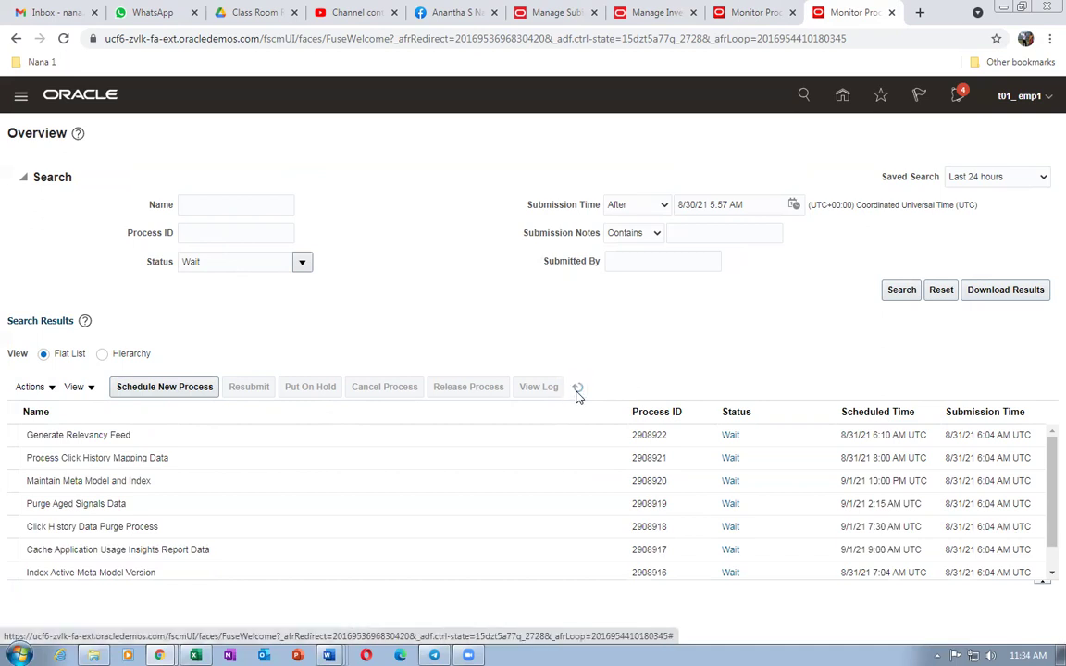
{"action": "left_click", "coordinate": [577, 388]}
Set the scheduled processes' status filter to All and run the search.
{"action": "left_click", "coordinate": [302, 262]}
{"action": "left_click", "coordinate": [190, 284]}
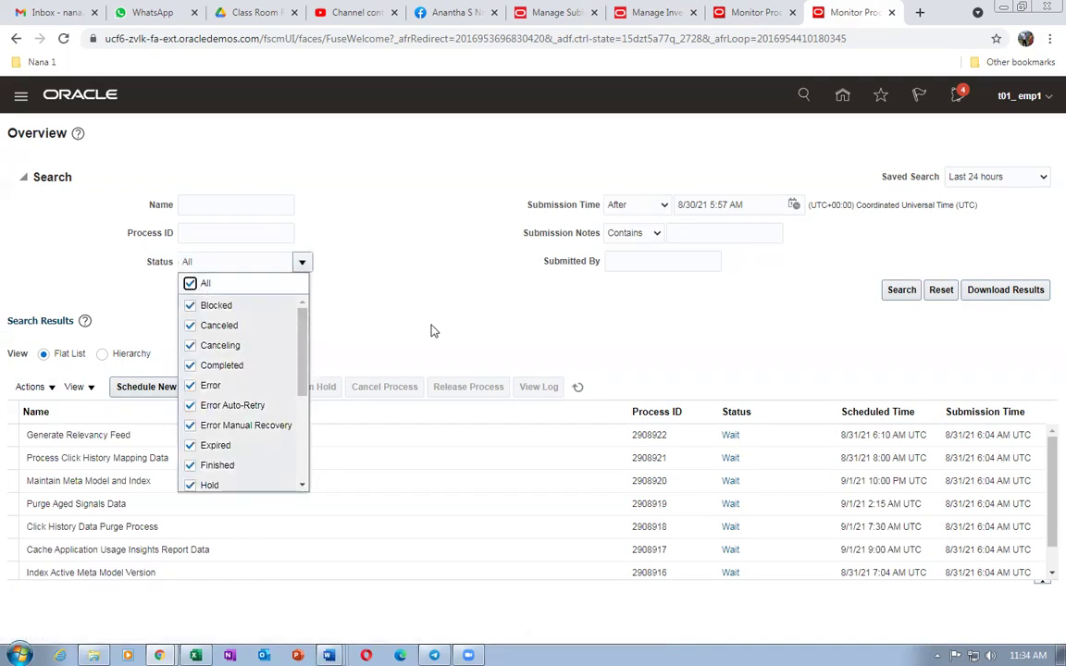
{"action": "left_click", "coordinate": [903, 292]}
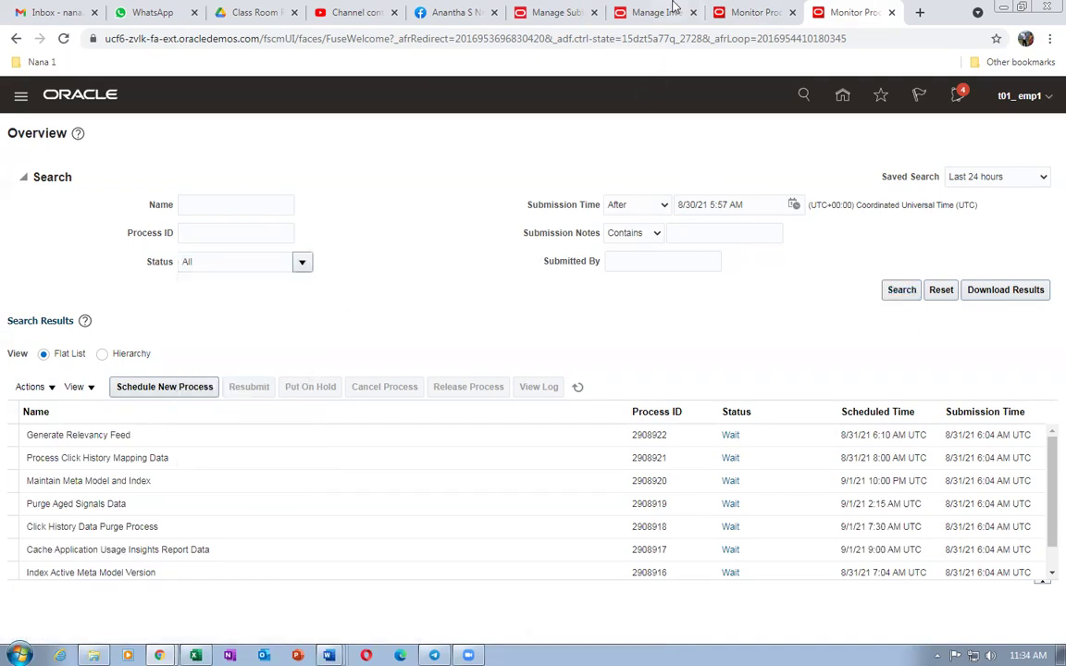
Close the original Scheduled Processes tab and reload the unfiltered process list in the remaining one.
{"action": "left_click", "coordinate": [745, 12]}
{"action": "left_click", "coordinate": [445, 330]}
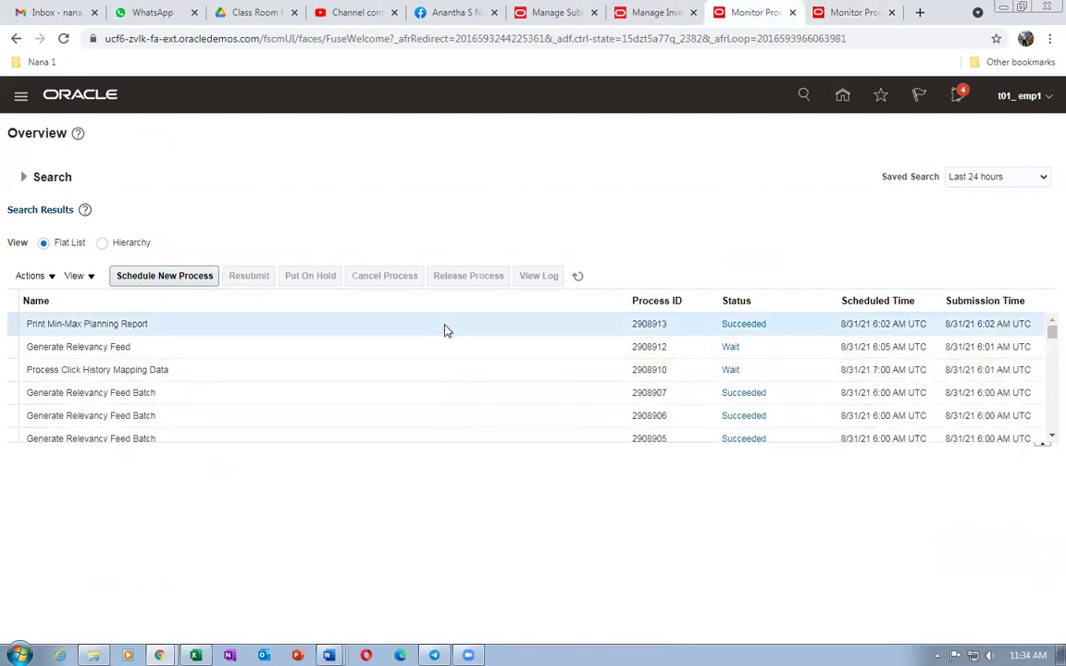
{"action": "left_click", "coordinate": [792, 12]}
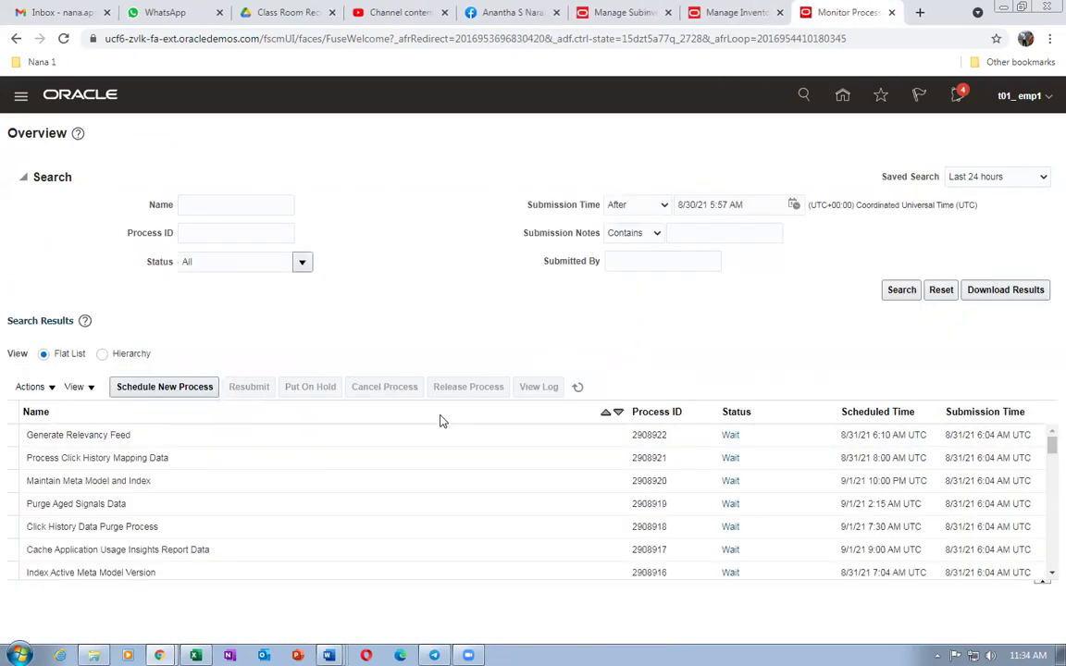
{"action": "left_click", "coordinate": [578, 388]}
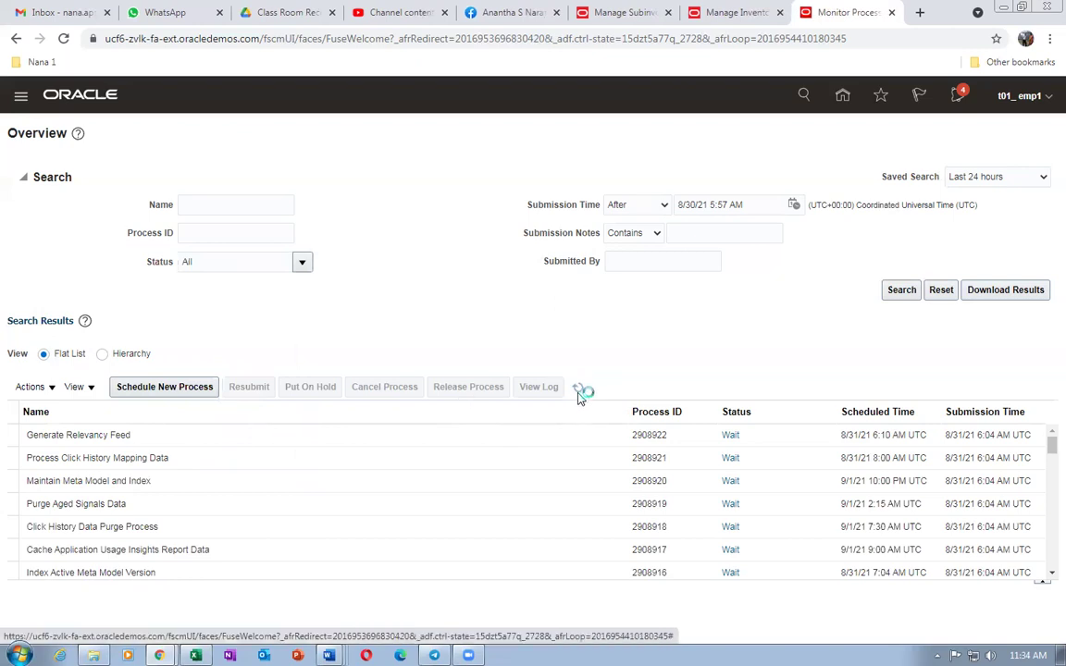
{"action": "left_click", "coordinate": [896, 290]}
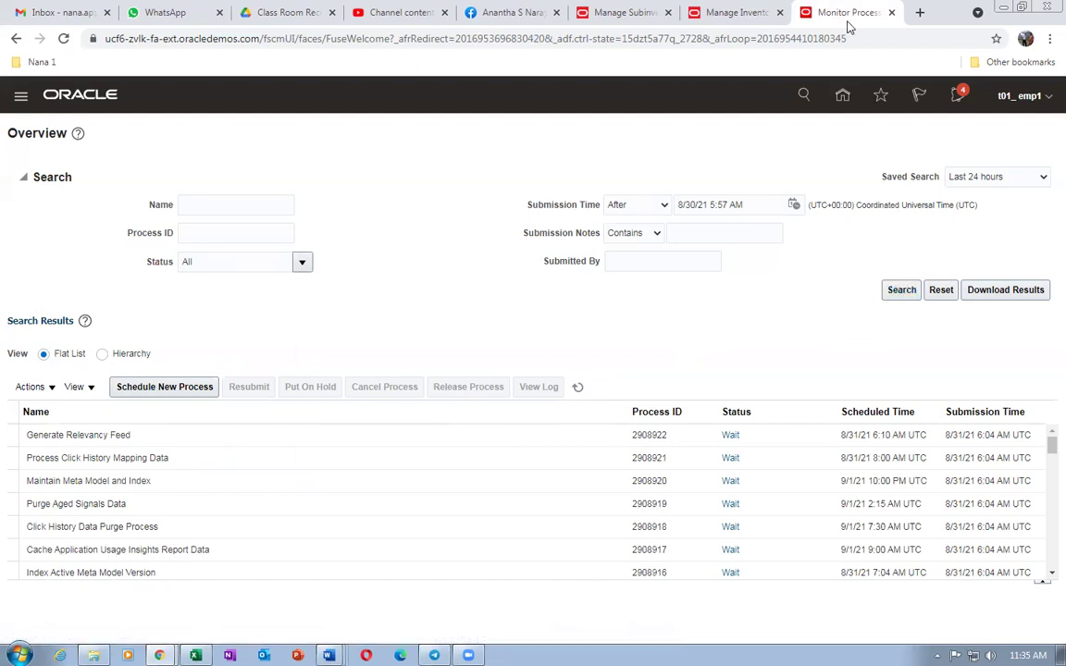
Duplicate the Manage Inventory Organizations browser tab and bring up the Scheduled Processes overview in the copy.
{"action": "left_click", "coordinate": [731, 13]}
{"action": "right_click", "coordinate": [731, 13]}
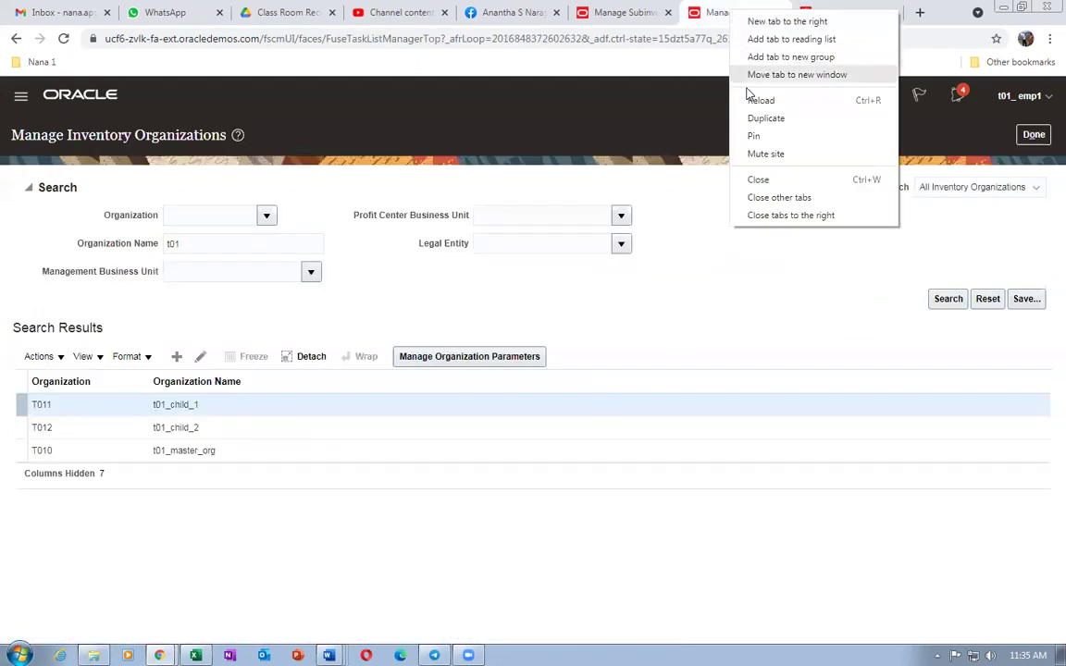
{"action": "left_click", "coordinate": [765, 119]}
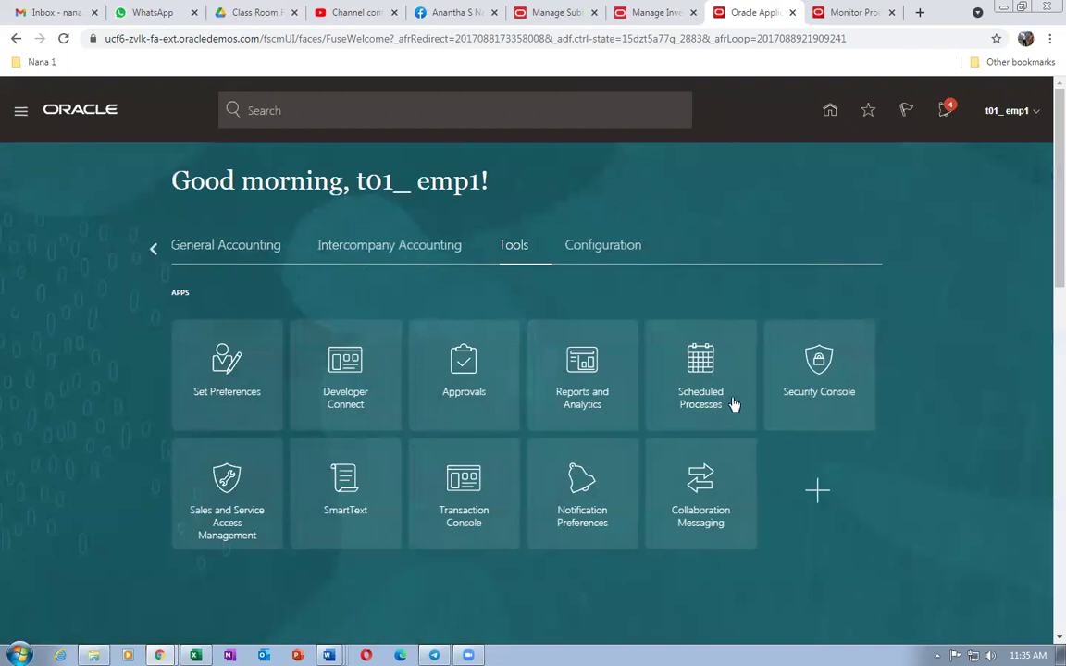
{"action": "left_click", "coordinate": [714, 398]}
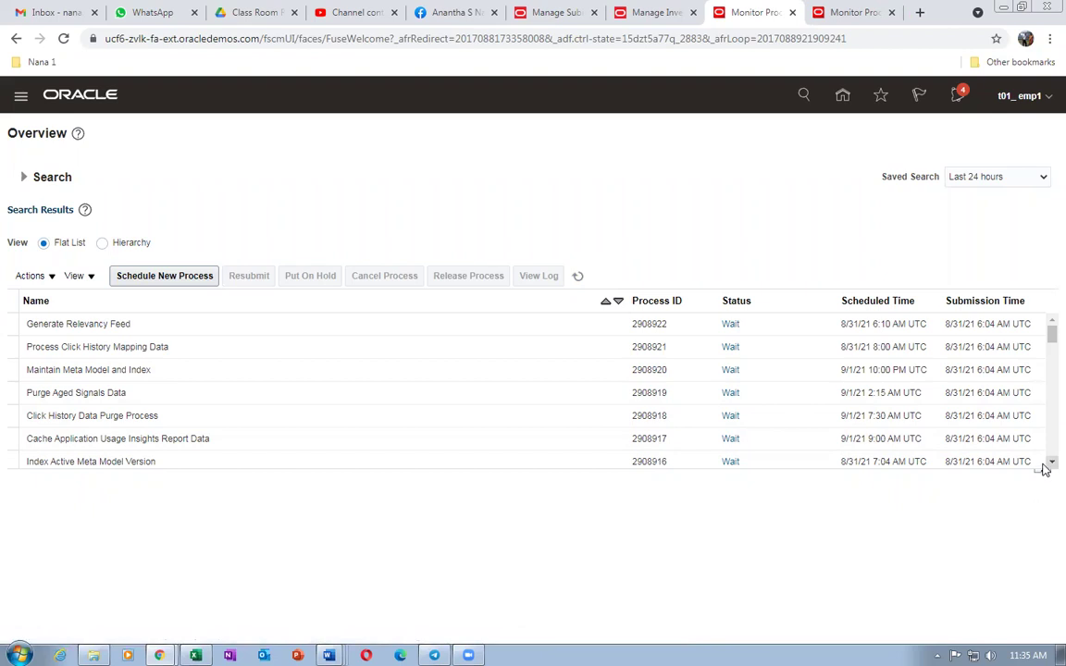
Find the latest Print Min-Max Planning Report in the process list and bring up its output details.
{"action": "scroll", "coordinate": [1044, 469], "scroll_direction": "down", "scroll_amount": 3}
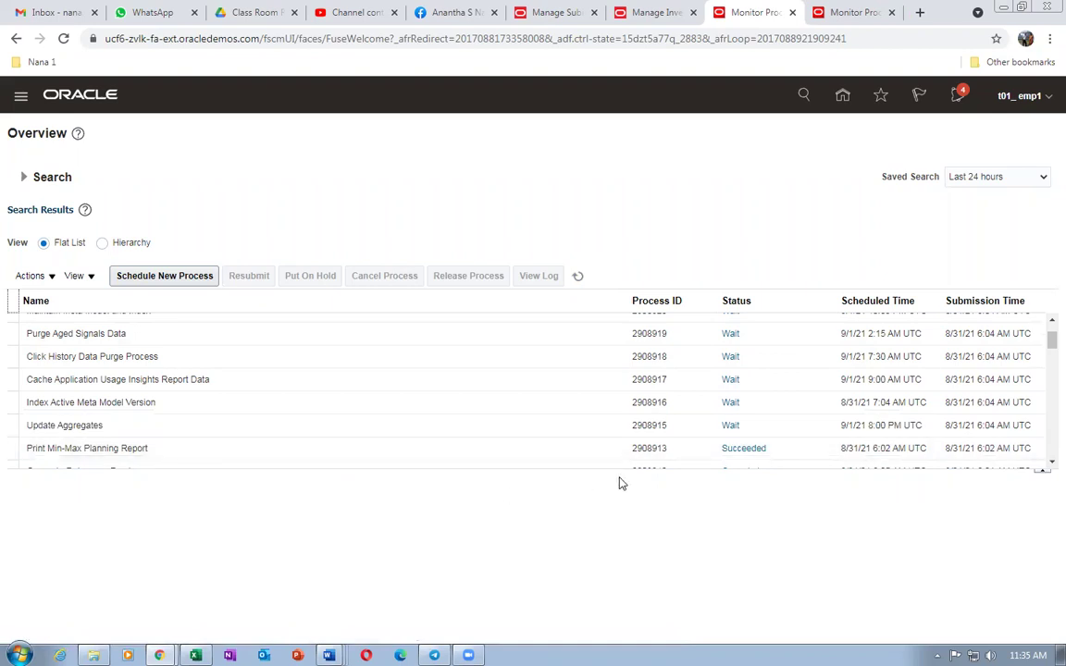
{"action": "left_click", "coordinate": [1046, 321]}
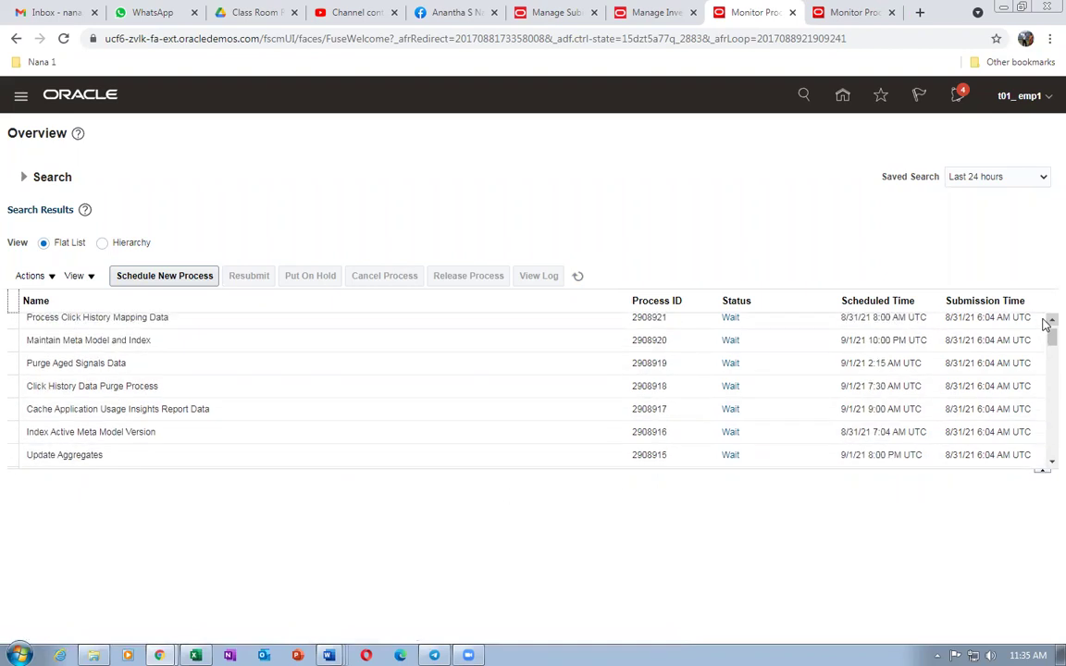
{"action": "left_click", "coordinate": [1044, 323]}
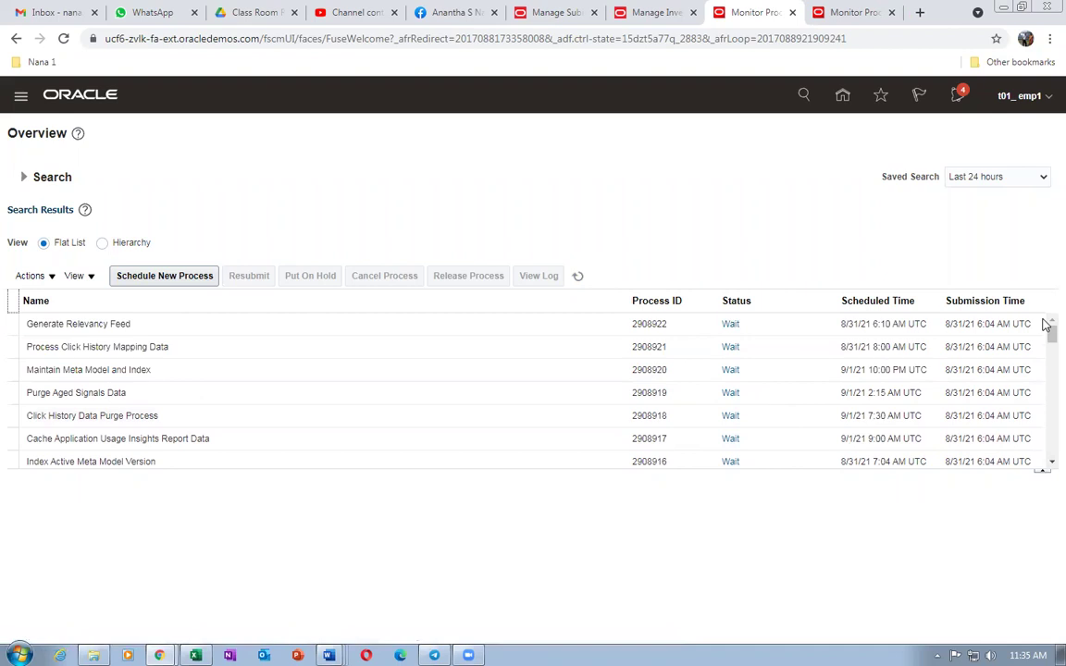
{"action": "left_click", "coordinate": [1044, 469]}
{"action": "scroll", "coordinate": [1044, 469], "scroll_direction": "down", "scroll_amount": 3}
{"action": "left_click", "coordinate": [357, 422]}
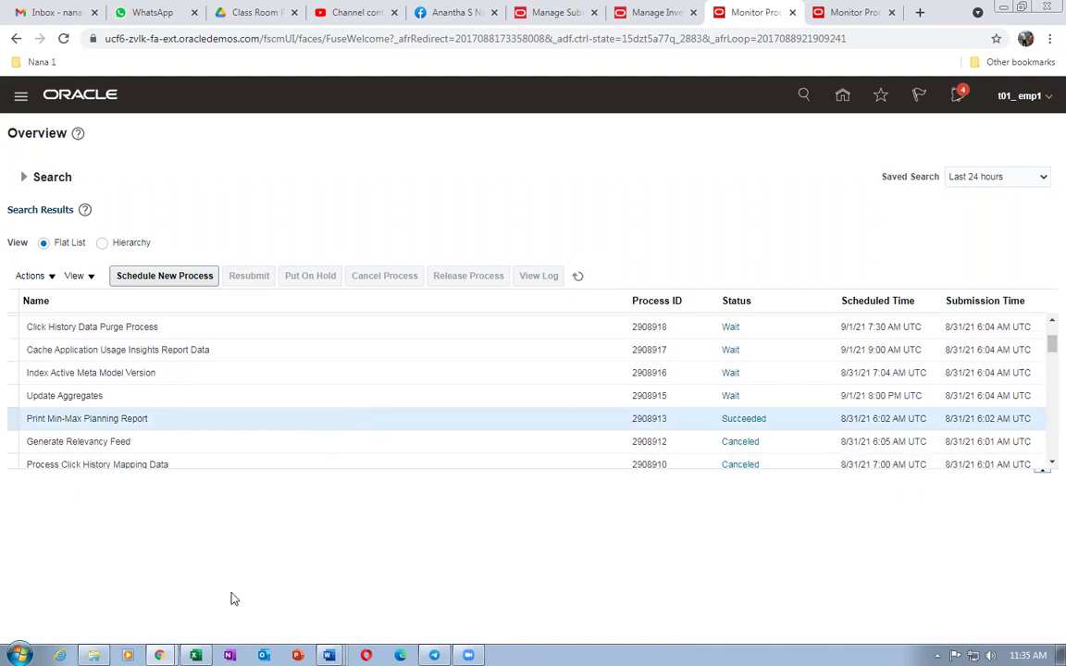
{"action": "scroll", "coordinate": [257, 600], "scroll_direction": "down", "scroll_amount": 2}
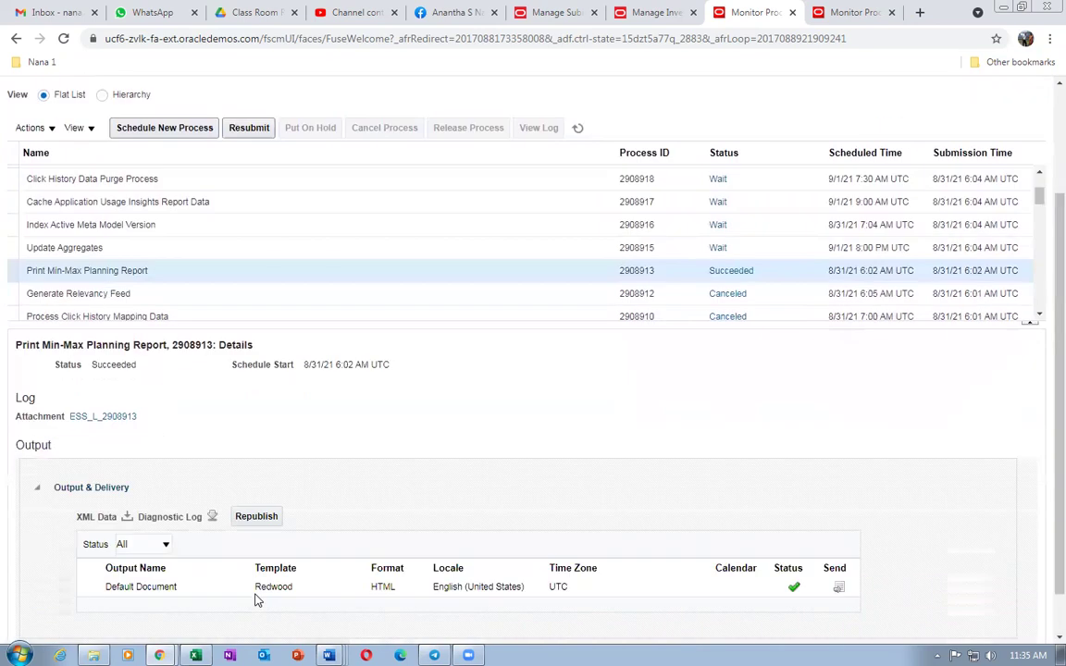
Republish the Print Min-Max Planning Report output and export it with the Redwood layout as a PDF.
{"action": "left_click", "coordinate": [258, 516]}
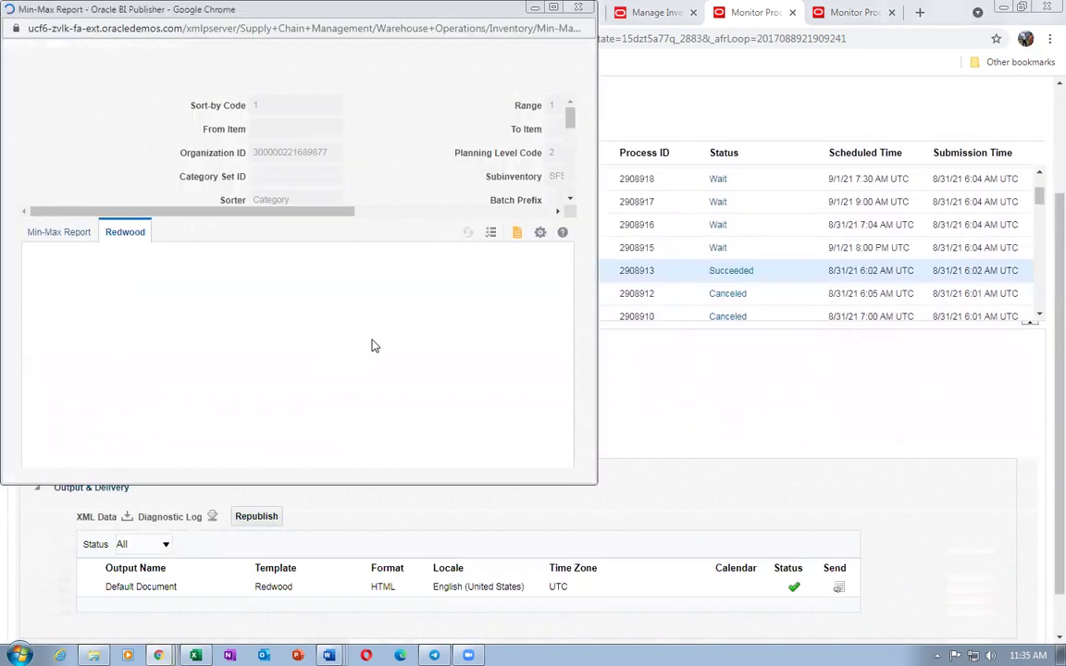
{"action": "left_click", "coordinate": [541, 237]}
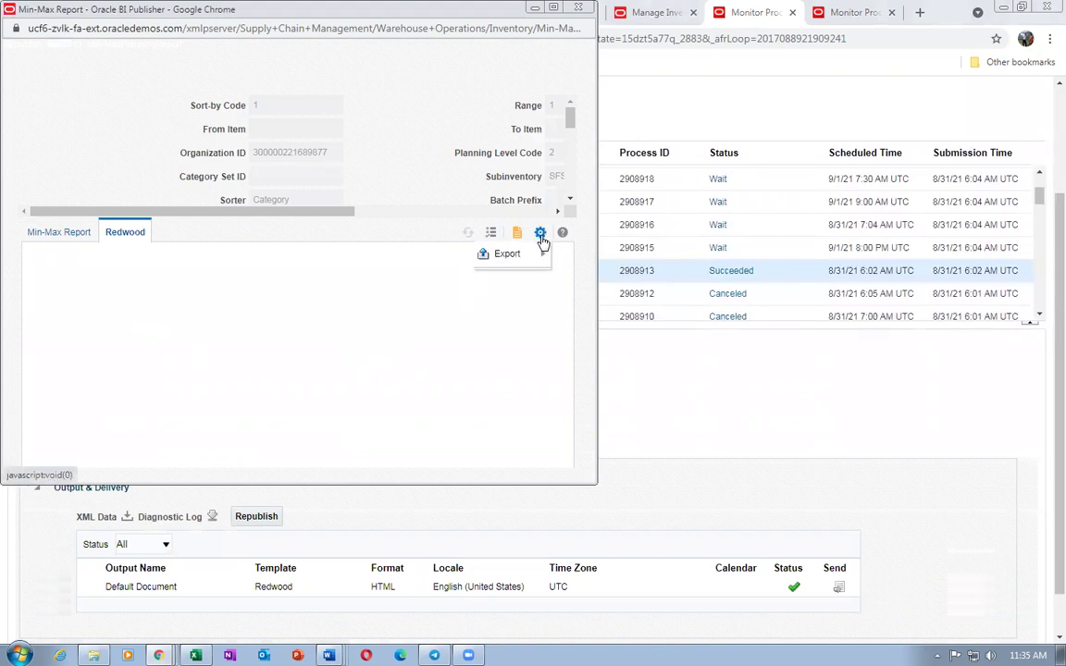
{"action": "mouse_move", "coordinate": [507, 253]}
{"action": "left_click", "coordinate": [361, 282]}
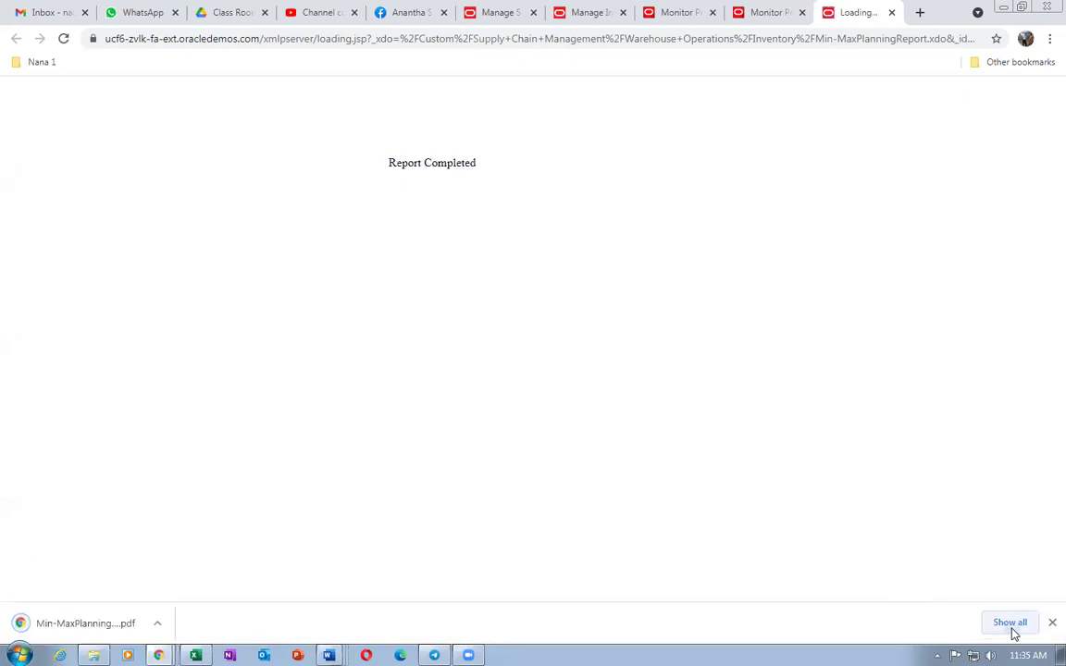
Open the downloaded Min-MaxPlanningReport_Redwood (1).pdf and examine the reorder quantity for t01_mm_test on its second page.
{"action": "left_click", "coordinate": [1010, 628]}
{"action": "left_click", "coordinate": [429, 184]}
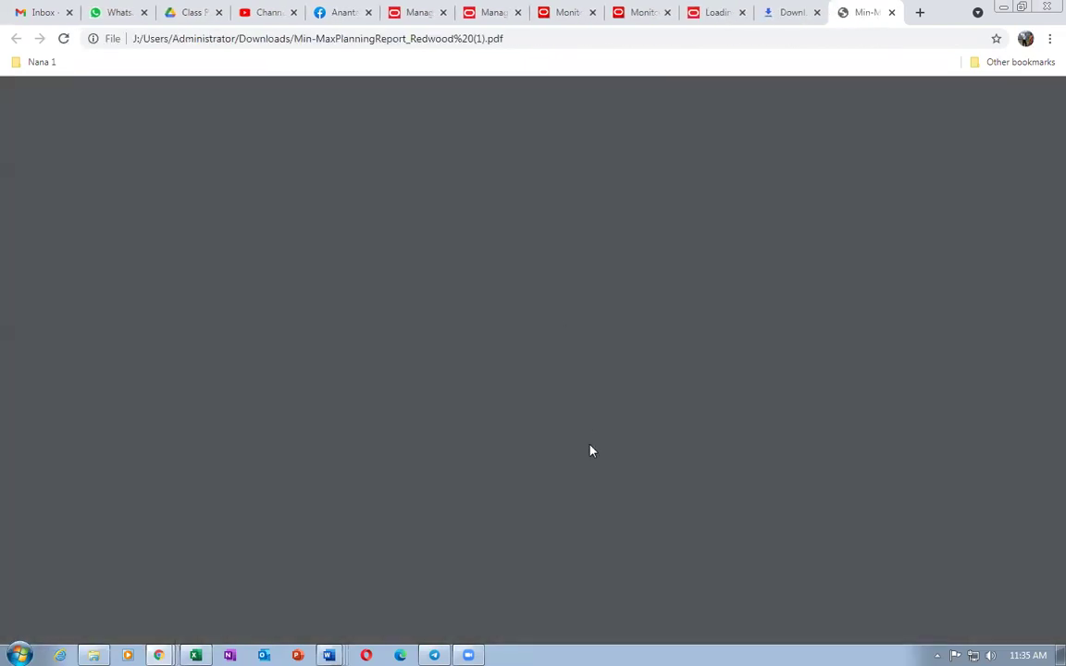
{"action": "scroll", "coordinate": [585, 458], "scroll_direction": "down", "scroll_amount": 1}
{"action": "scroll", "coordinate": [585, 457], "scroll_direction": "down", "scroll_amount": 3}
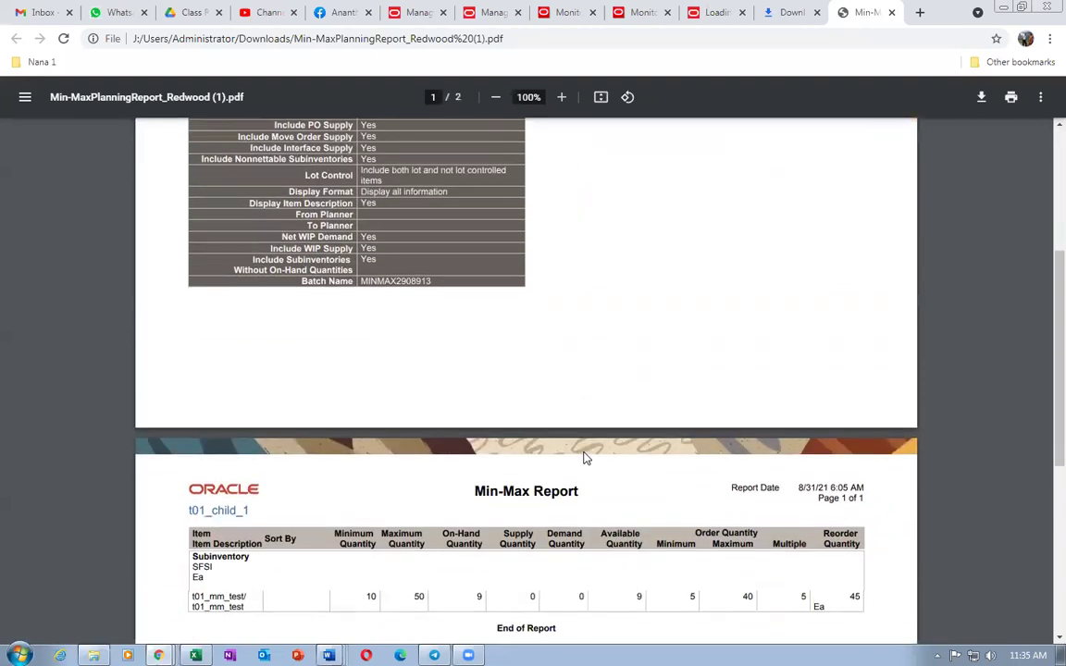
{"action": "scroll", "coordinate": [569, 506], "scroll_direction": "up", "scroll_amount": 3, "text": "ctrl"}
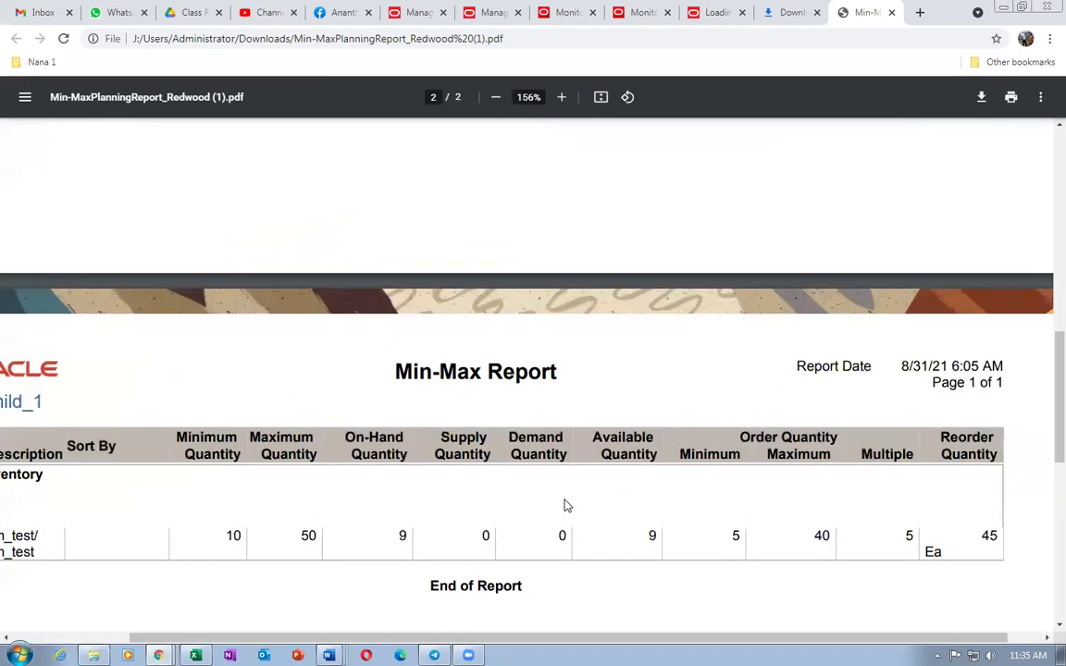
{"action": "scroll", "coordinate": [515, 492], "scroll_direction": "down", "scroll_amount": 1}
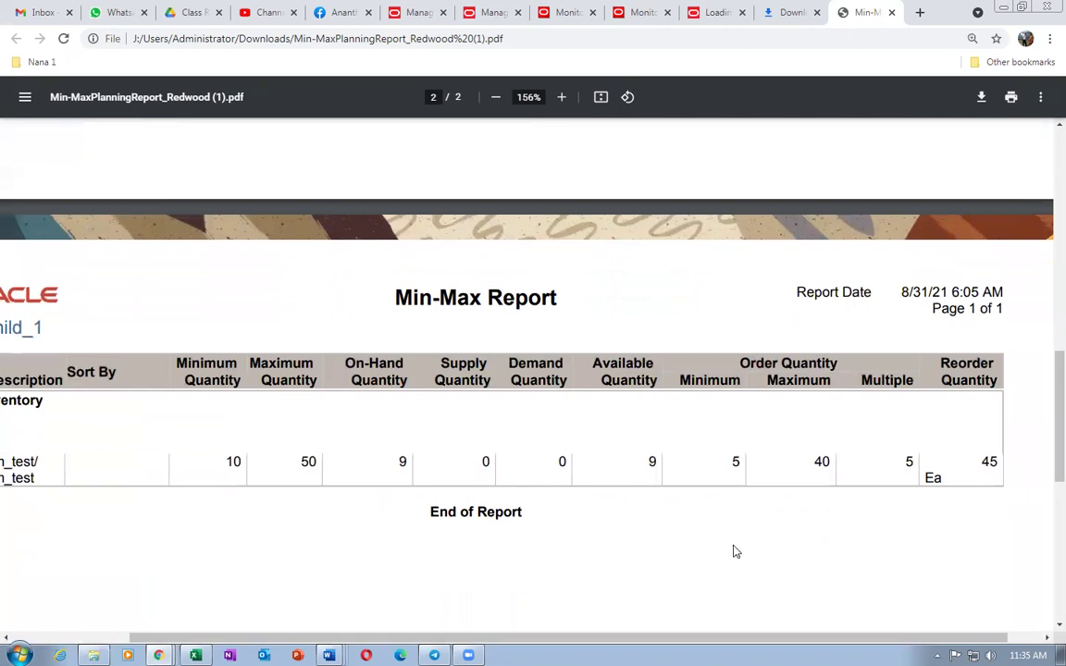
{"action": "left_click_drag", "start_coordinate": [982, 466], "coordinate": [954, 478]}
{"action": "left_click", "coordinate": [942, 524]}
{"action": "left_click_drag", "start_coordinate": [971, 478], "coordinate": [958, 477]}
Close the PDF report, Downloads and report loading tabs to get back to the Scheduled Processes overview.
{"action": "left_click", "coordinate": [892, 13]}
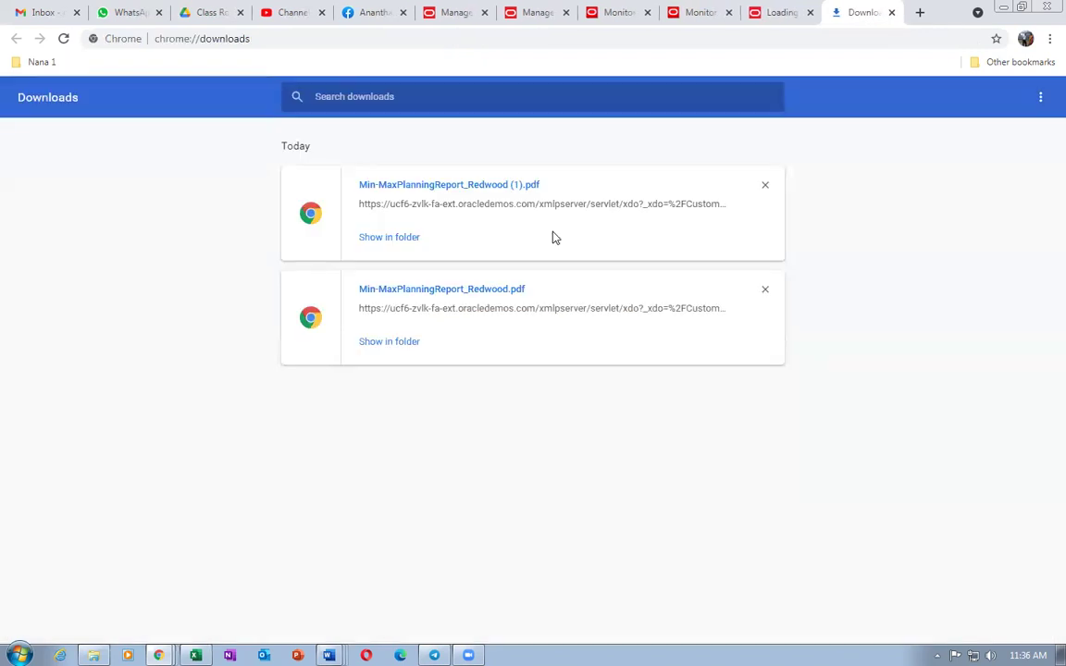
{"action": "left_click", "coordinate": [892, 13]}
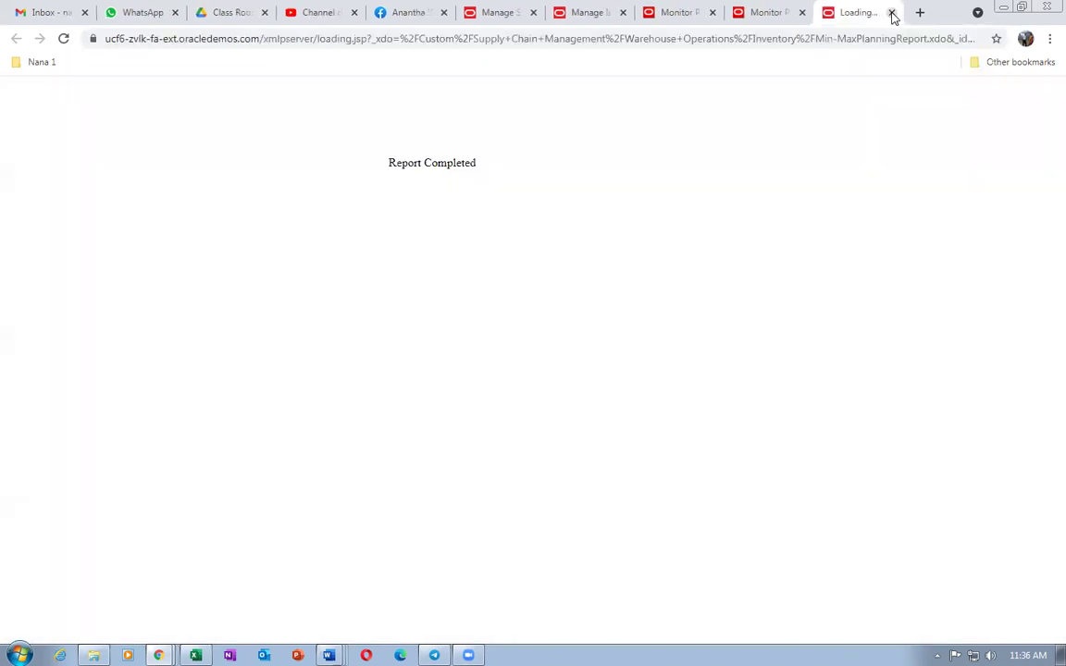
{"action": "left_click", "coordinate": [892, 13]}
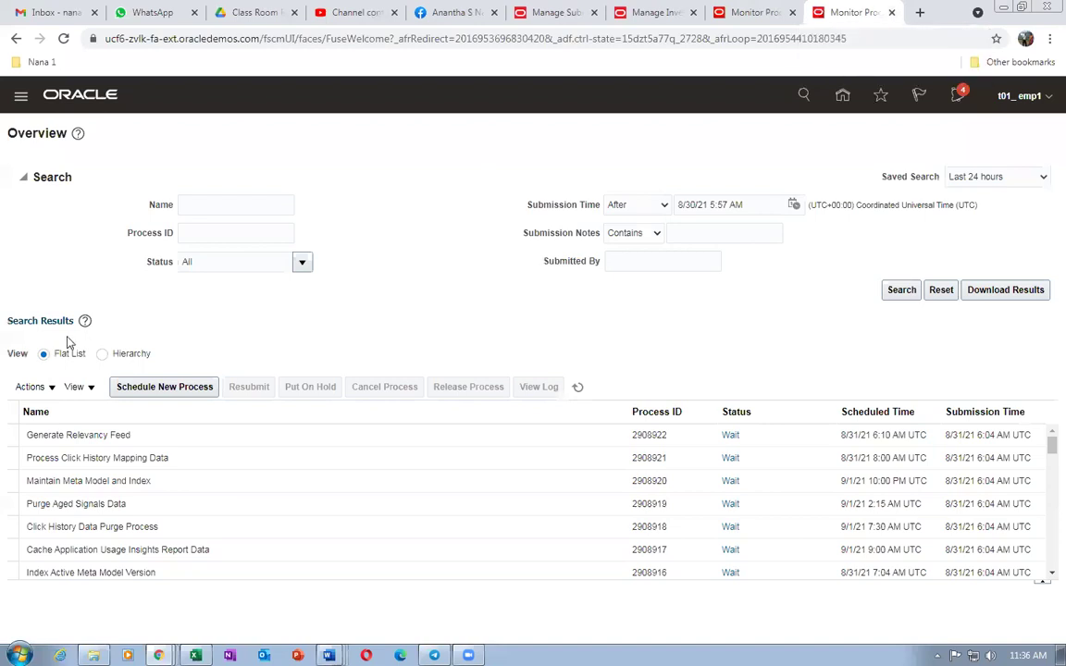
Start scheduling a new Print Min-Max Planning Report job and bring up its process details.
{"action": "left_click", "coordinate": [159, 395]}
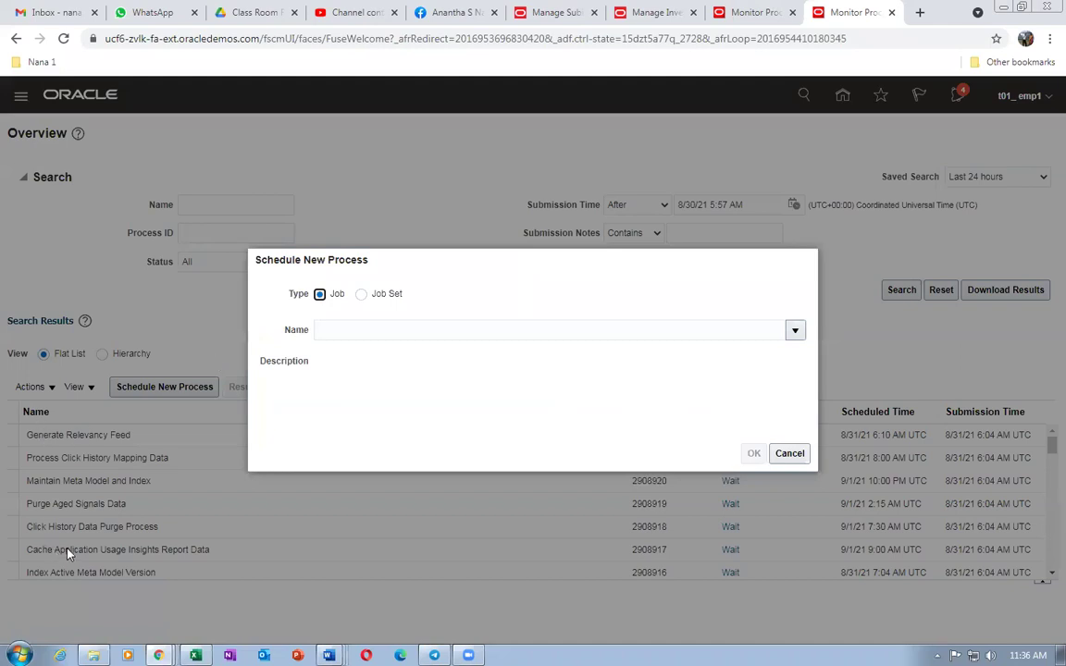
{"action": "left_click", "coordinate": [356, 329]}
{"action": "type", "text": "print min"}
{"action": "key", "text": "Tab"}
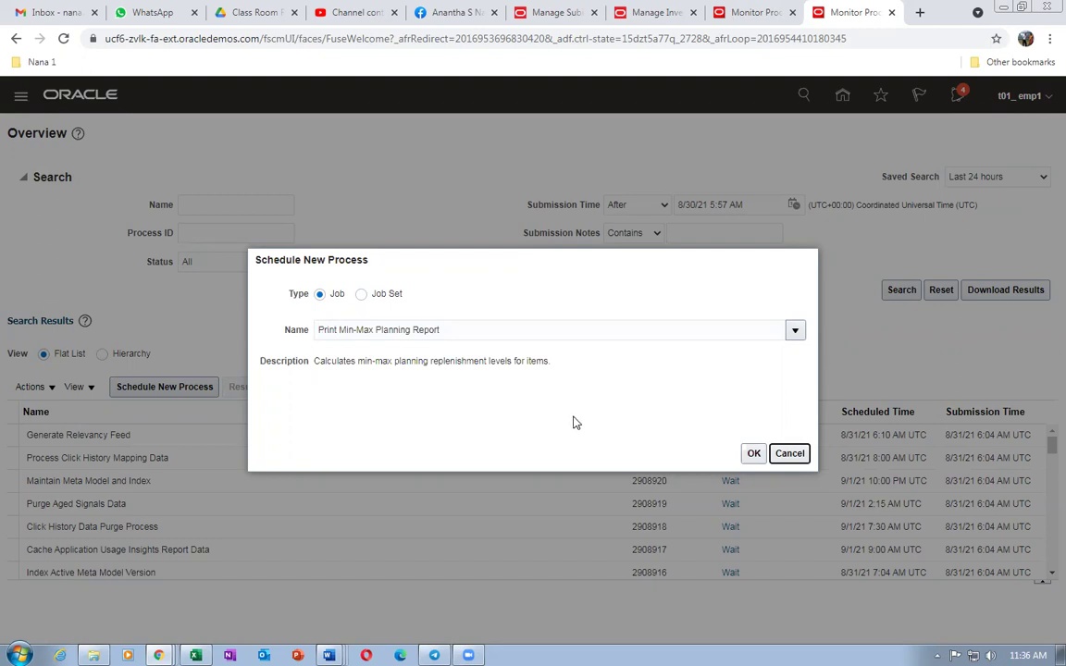
{"action": "left_click", "coordinate": [752, 454]}
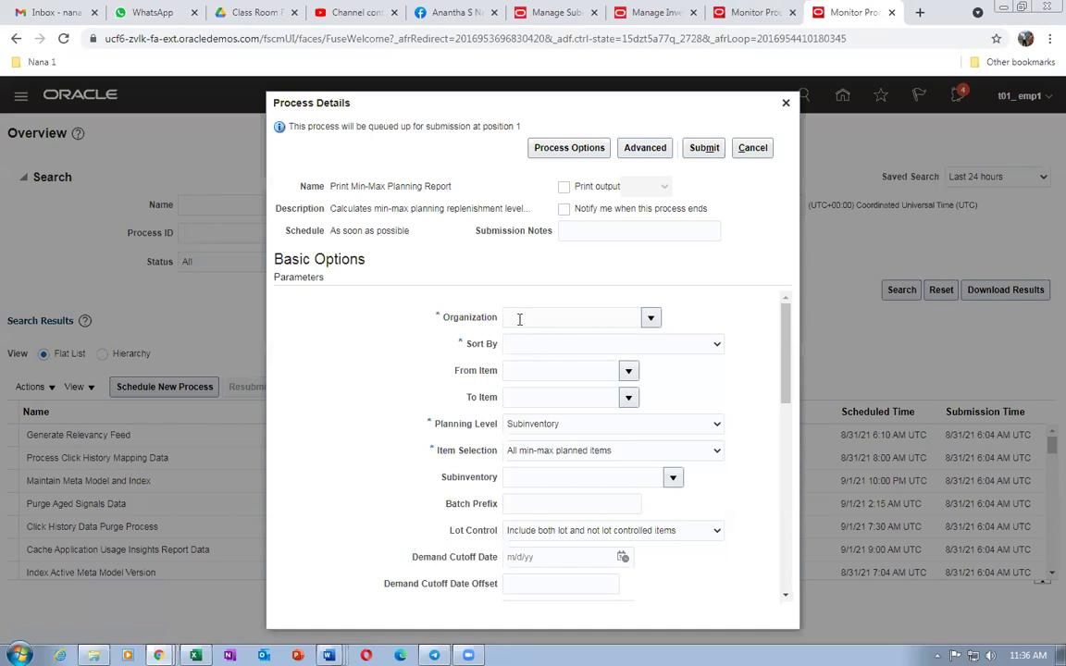
Set the report's organization to T011, sort by to Inventory item and subinventory to SFSI.
{"action": "left_click", "coordinate": [519, 318]}
{"action": "type", "text": "1"}
{"action": "key", "text": "Tab"}
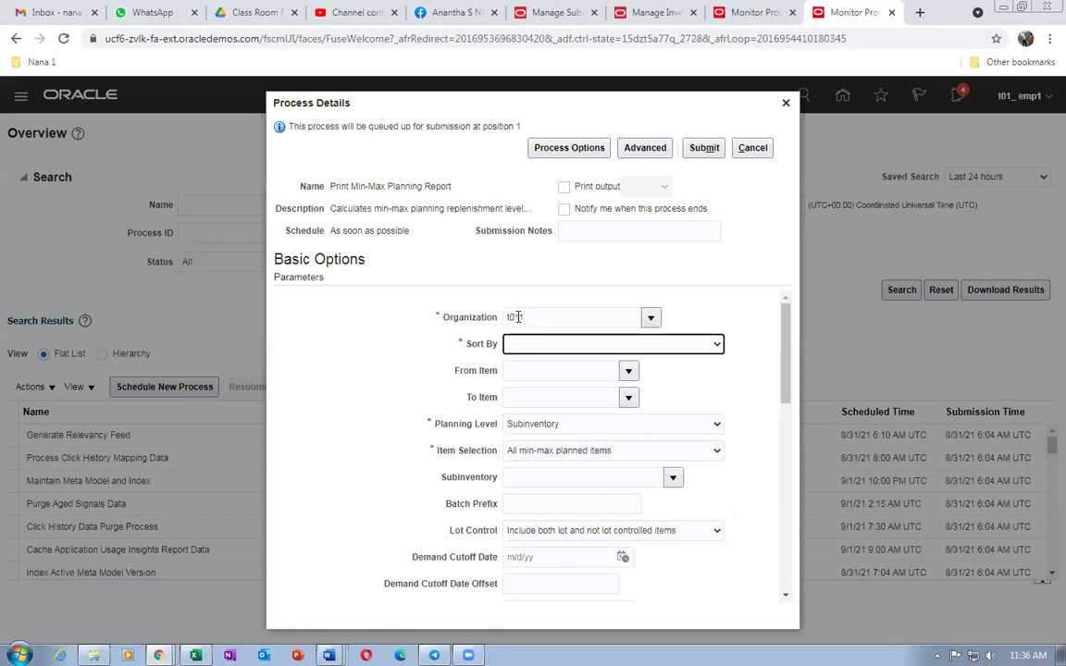
{"action": "left_click", "coordinate": [527, 348]}
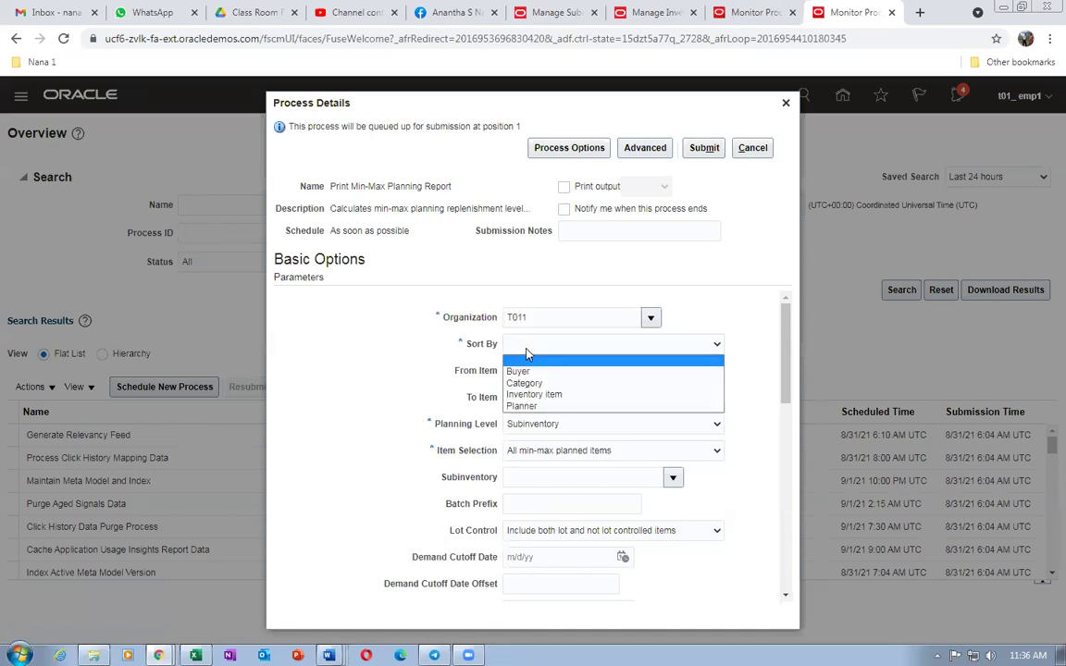
{"action": "left_click", "coordinate": [528, 393]}
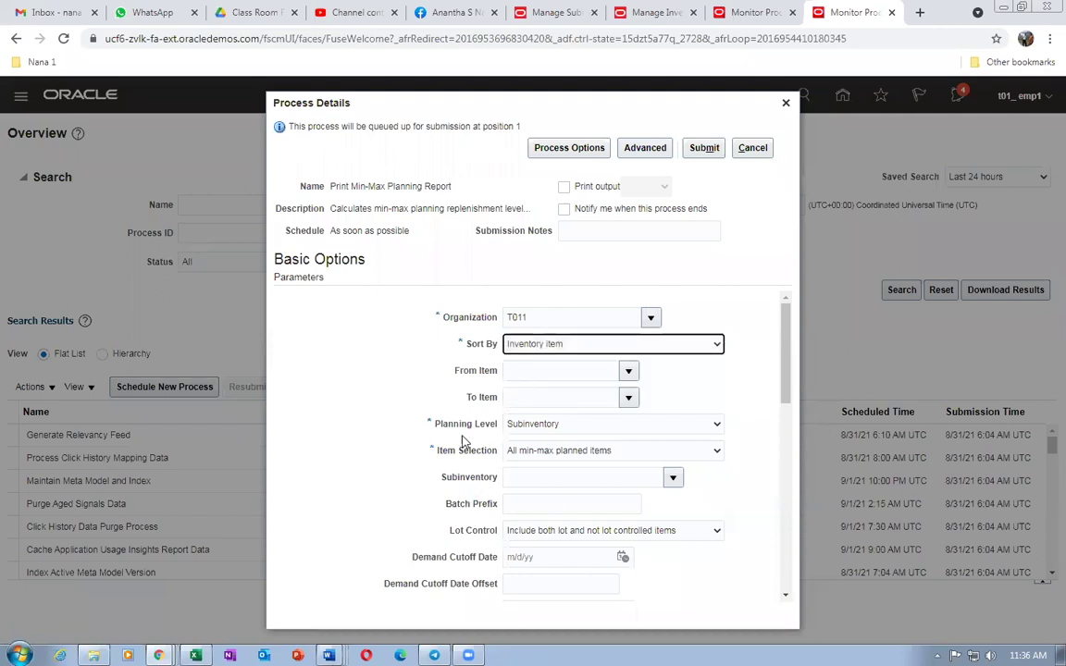
{"action": "left_click", "coordinate": [527, 478]}
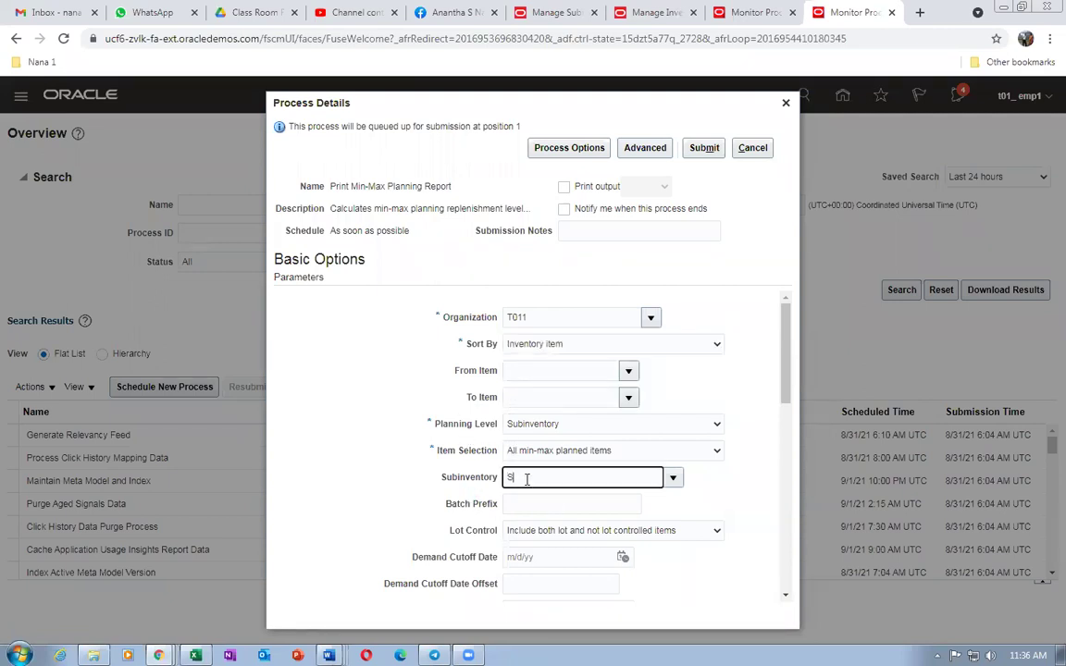
{"action": "key", "text": "Tab"}
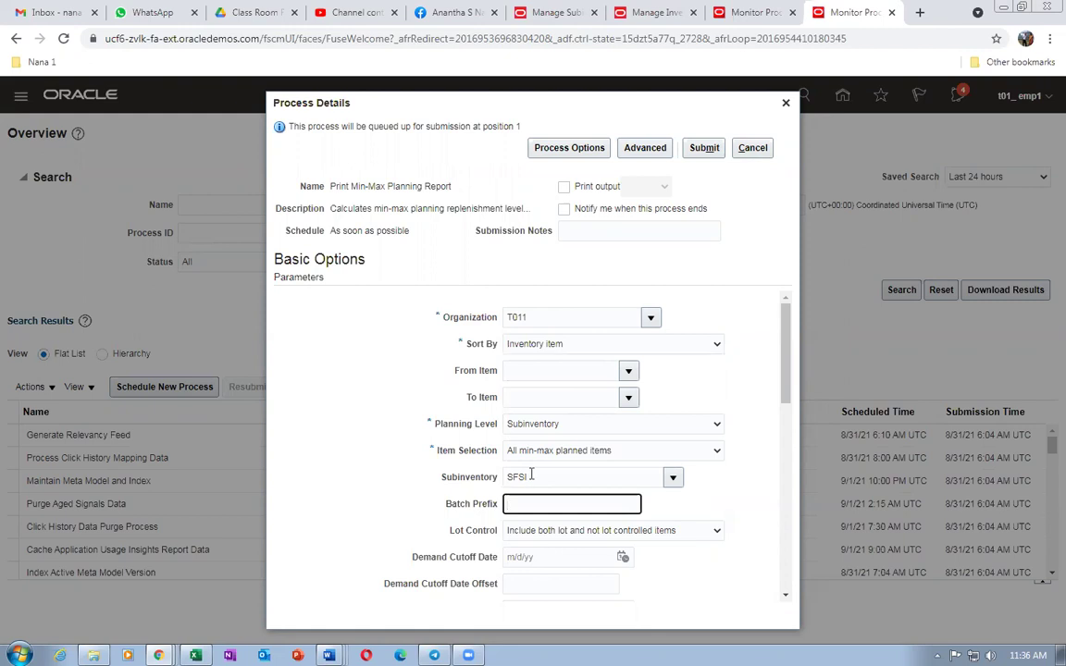
Set Restock to Yes for the Print Min-Max Planning Report and submit the process.
{"action": "left_click_drag", "start_coordinate": [786, 384], "coordinate": [788, 449]}
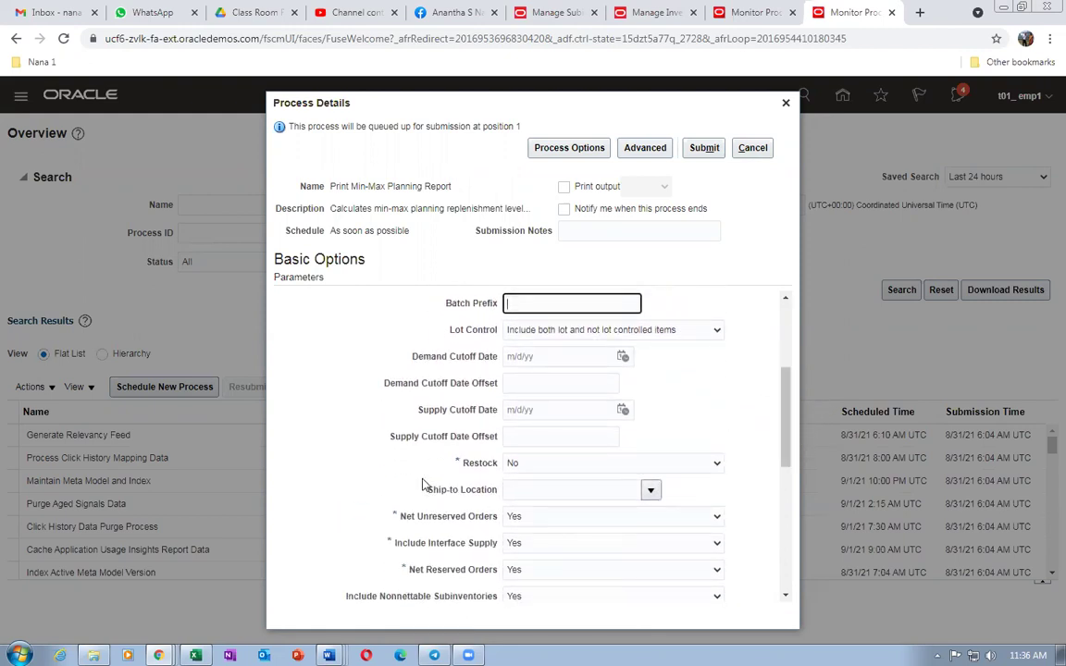
{"action": "left_click", "coordinate": [523, 466]}
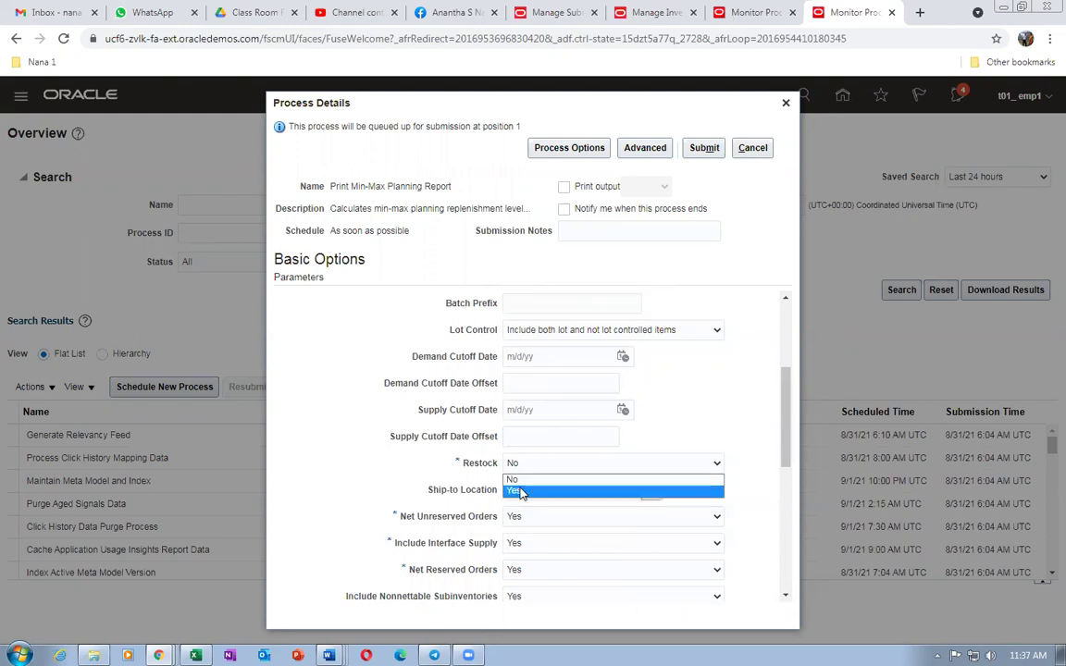
{"action": "left_click", "coordinate": [520, 491]}
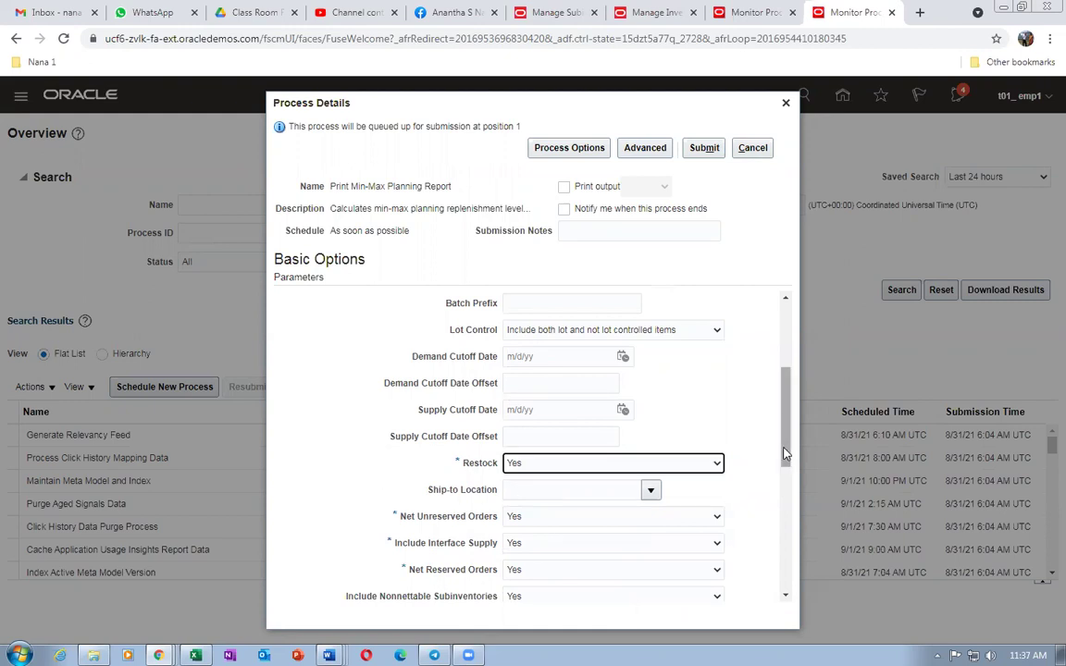
{"action": "left_click_drag", "start_coordinate": [789, 457], "coordinate": [739, 351]}
{"action": "left_click", "coordinate": [704, 148]}
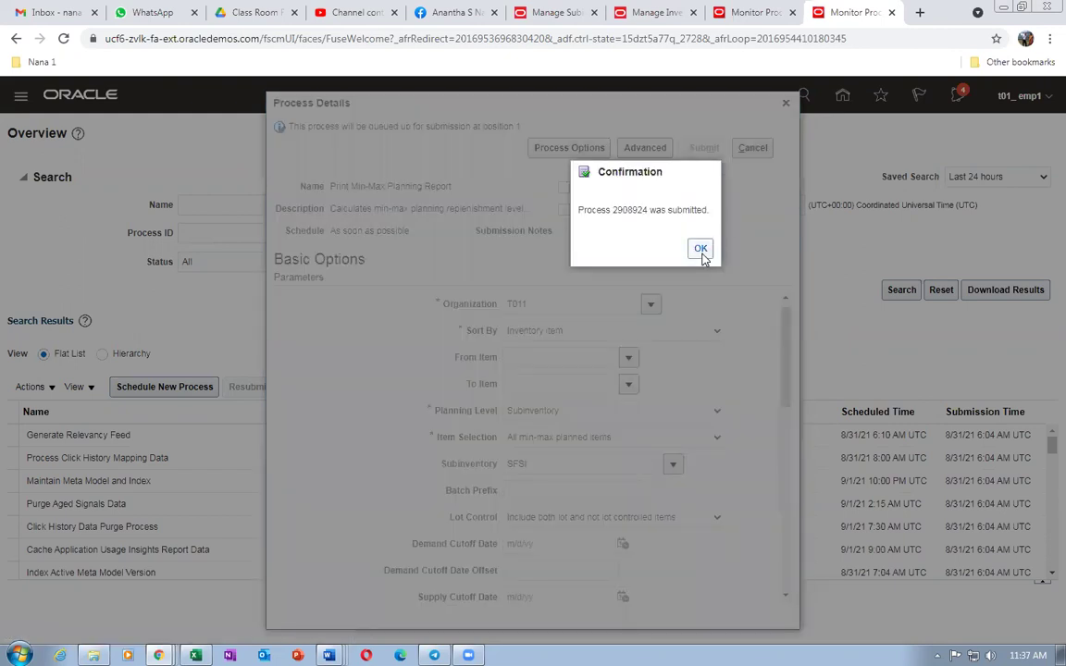
{"action": "left_click", "coordinate": [701, 250]}
Refresh the scheduled process list repeatedly to check the submitted report's status.
{"action": "left_click", "coordinate": [580, 388]}
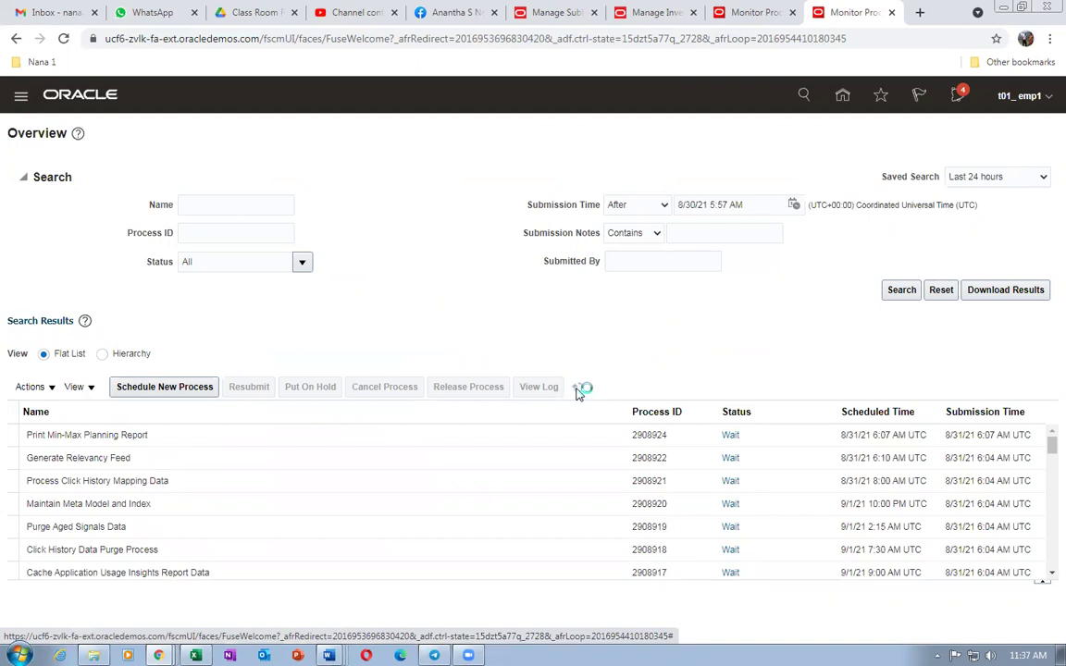
{"action": "left_click", "coordinate": [578, 389]}
{"action": "left_click", "coordinate": [577, 388]}
{"action": "left_click", "coordinate": [577, 388]}
{"action": "left_click", "coordinate": [578, 388]}
{"action": "left_click", "coordinate": [578, 388]}
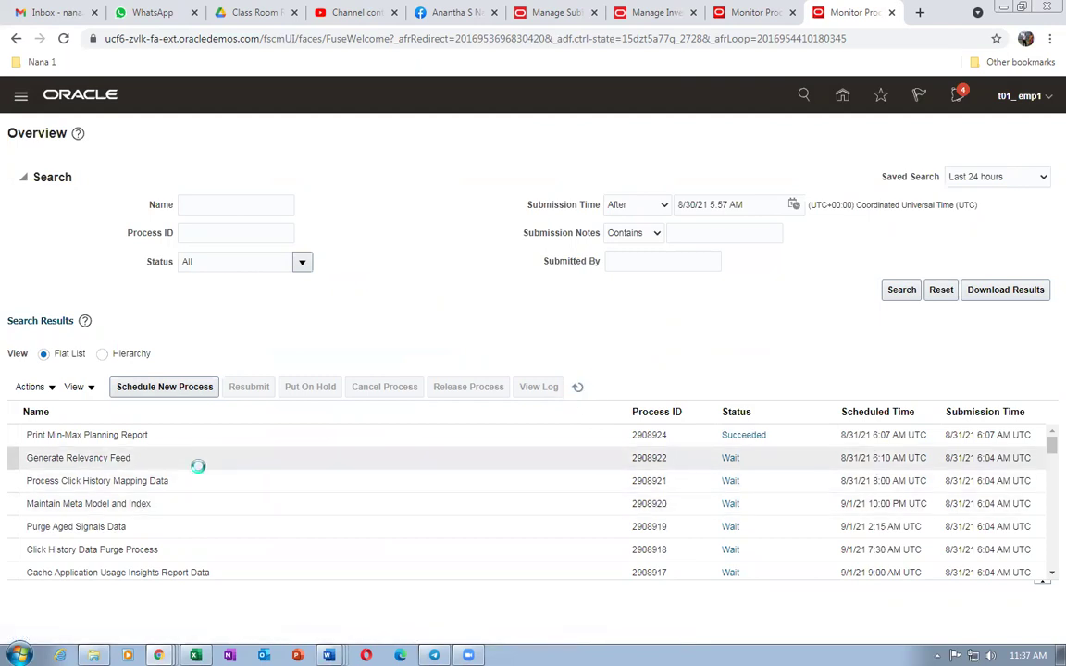
Republish the newly submitted Print Min-Max Planning Report output and export its Redwood layout as a PDF.
{"action": "left_click", "coordinate": [196, 437]}
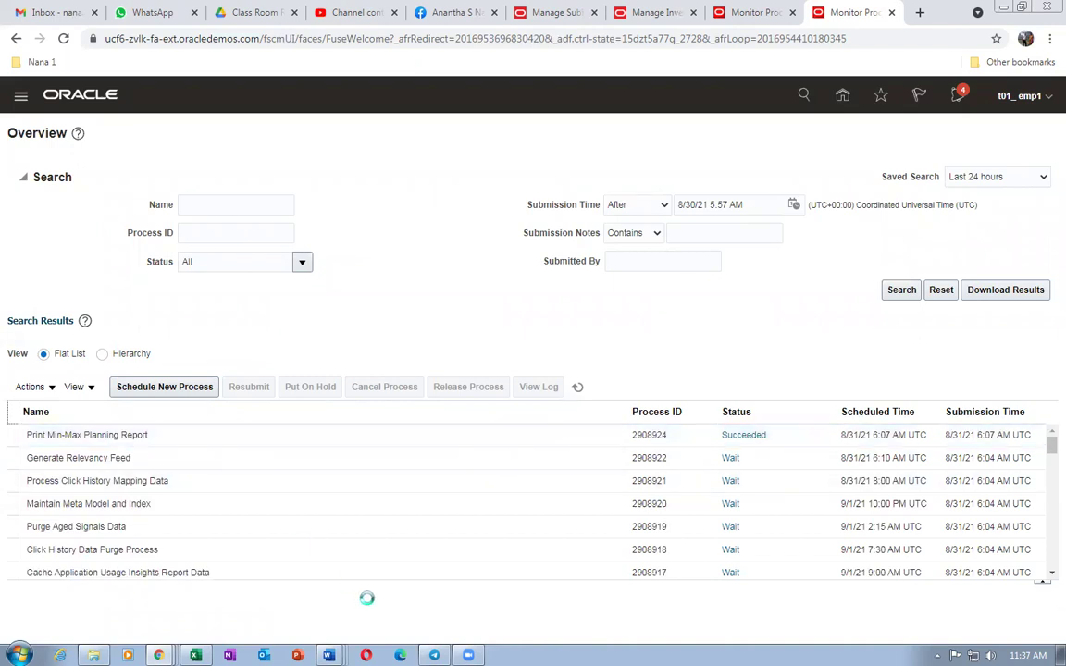
{"action": "left_click", "coordinate": [267, 441]}
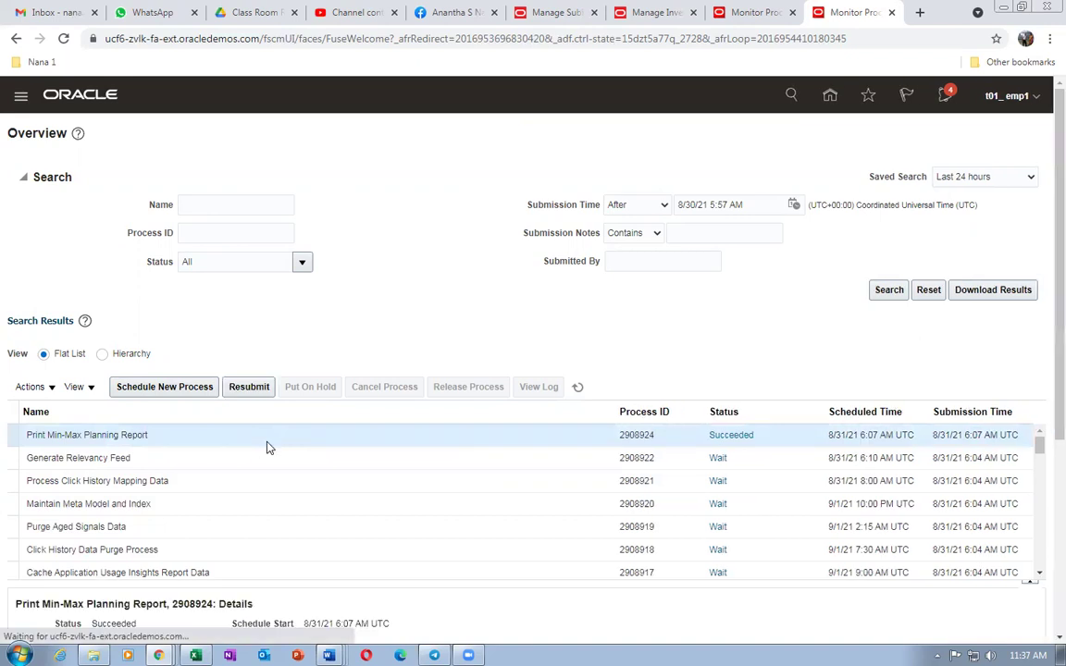
{"action": "scroll", "coordinate": [391, 612], "scroll_direction": "down", "scroll_amount": 2}
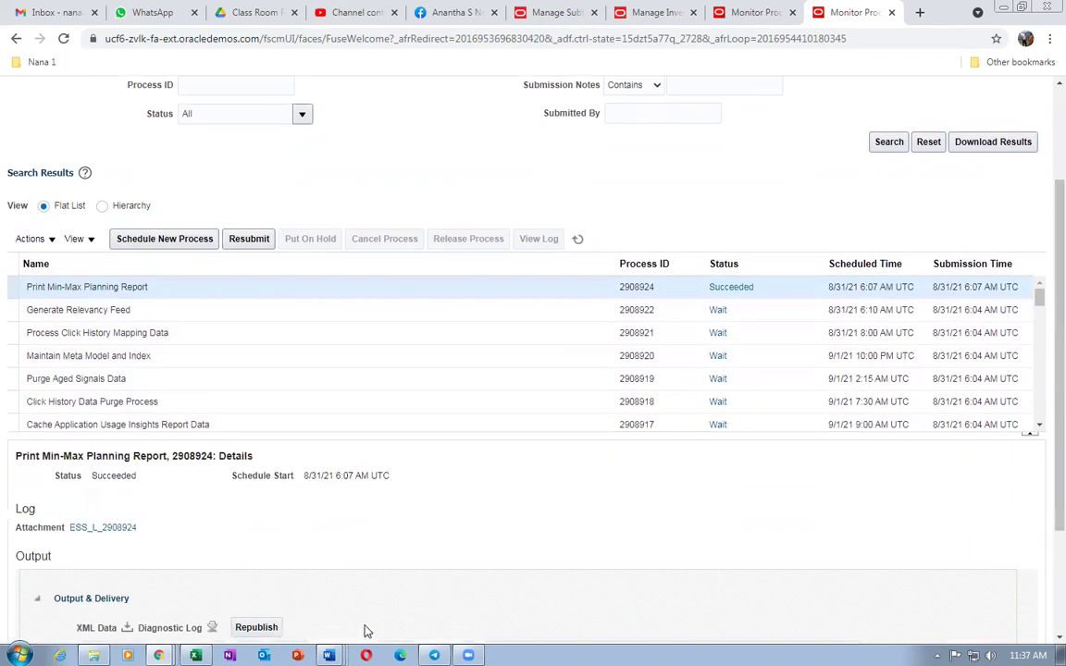
{"action": "left_click", "coordinate": [257, 626]}
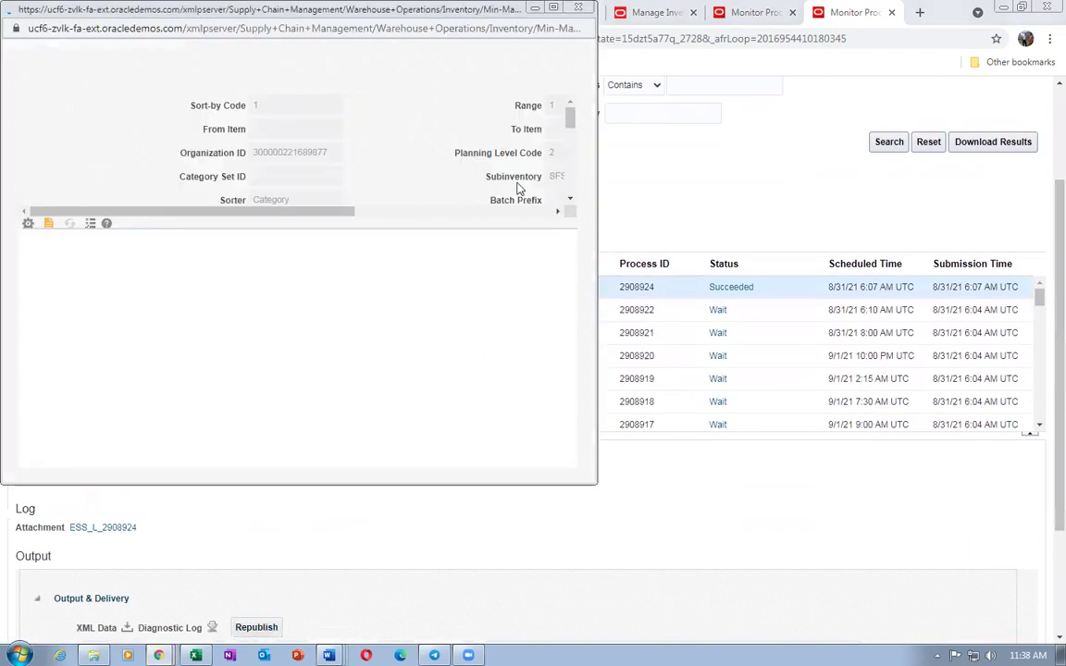
{"action": "left_click", "coordinate": [554, 6]}
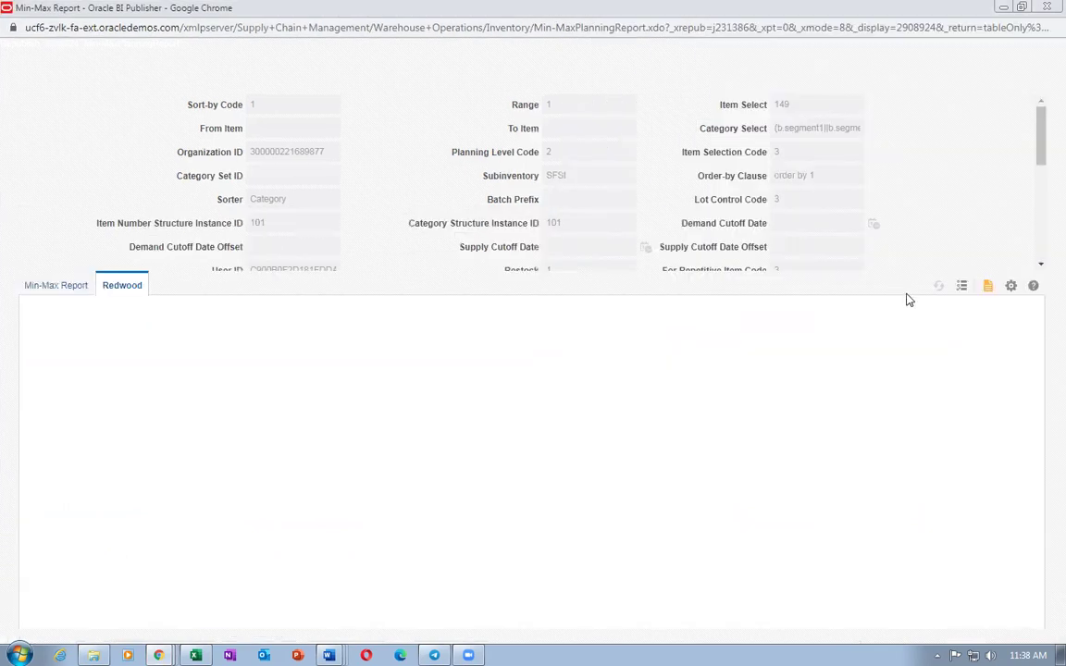
{"action": "left_click", "coordinate": [1012, 287]}
{"action": "mouse_move", "coordinate": [990, 310]}
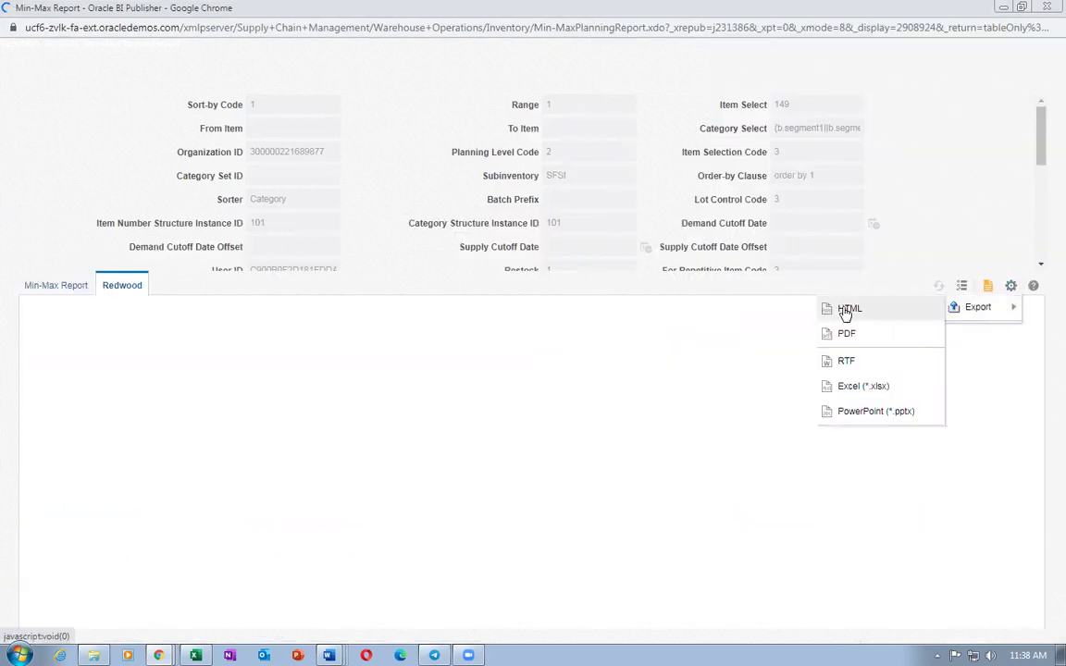
{"action": "left_click", "coordinate": [844, 335]}
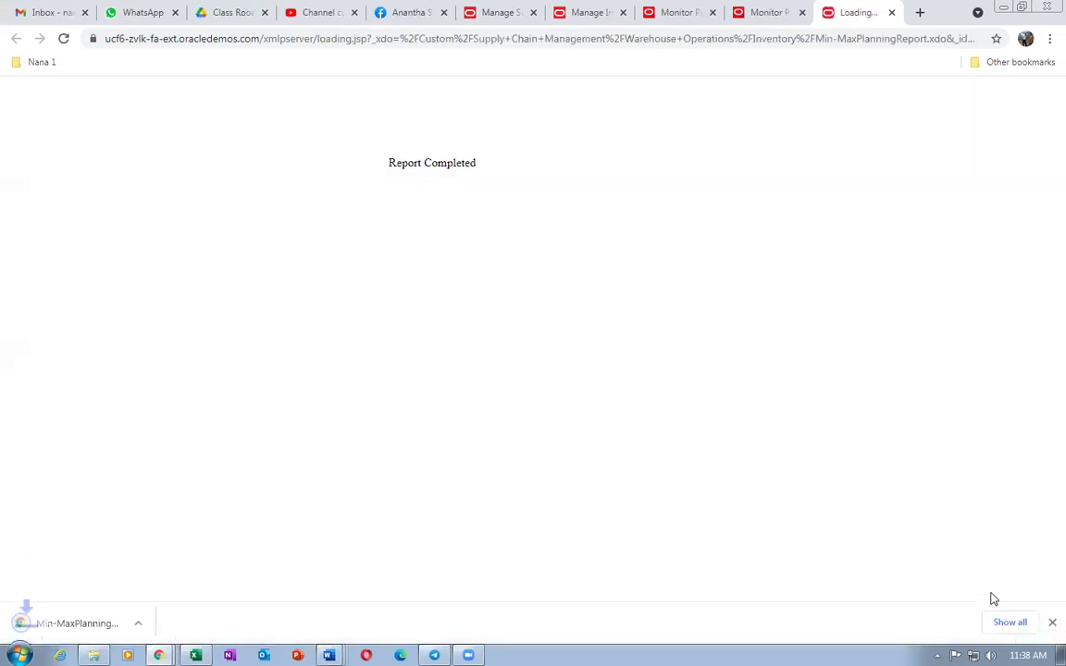
Open the downloaded Min-MaxPlanningReport_Redwood (2).pdf and examine the t01_mm_test quantities on its second page.
{"action": "left_click", "coordinate": [1009, 622]}
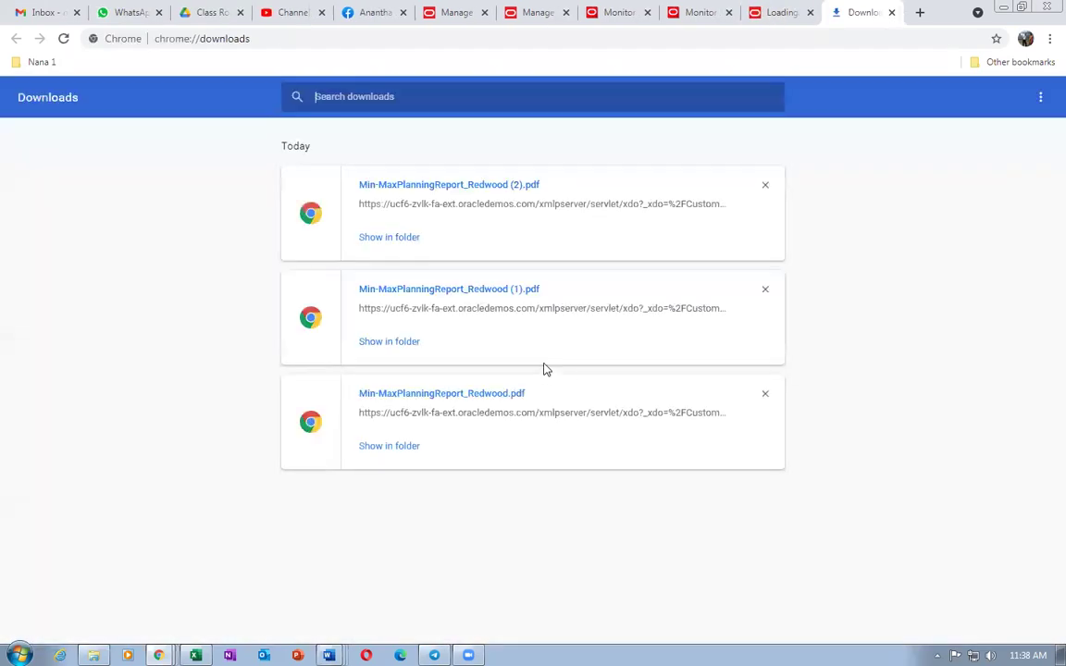
{"action": "left_click", "coordinate": [468, 186]}
{"action": "scroll", "coordinate": [553, 388], "scroll_direction": "down", "scroll_amount": 5}
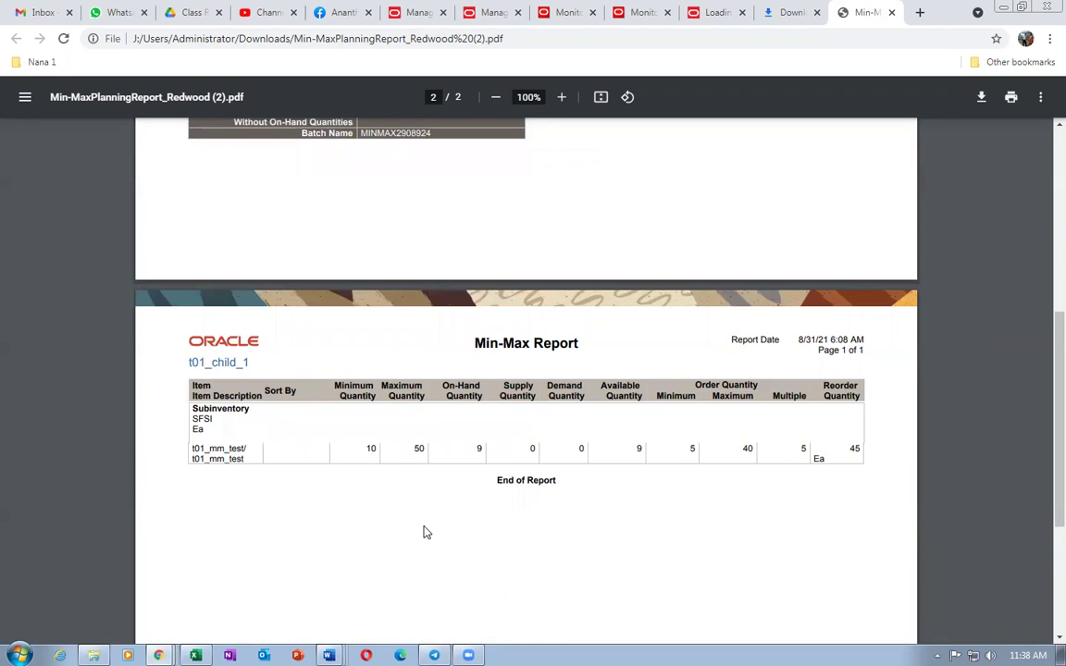
Close the PDF report, Downloads and report loading pages to get back to the Scheduled Processes overview.
{"action": "left_click", "coordinate": [892, 13]}
{"action": "left_click", "coordinate": [892, 13]}
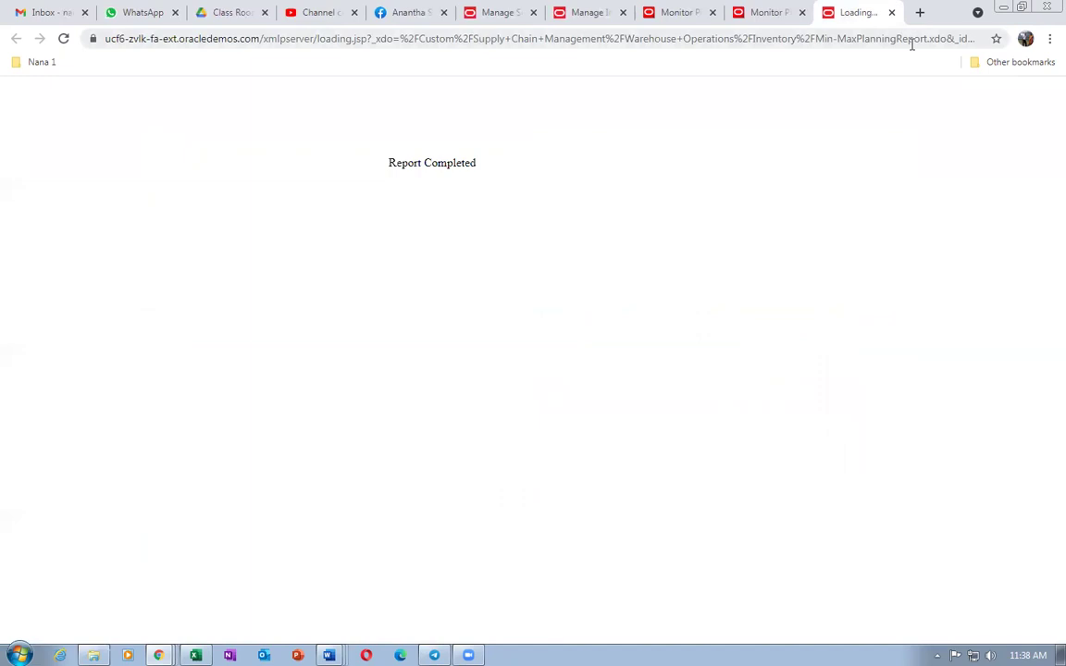
{"action": "left_click", "coordinate": [893, 13]}
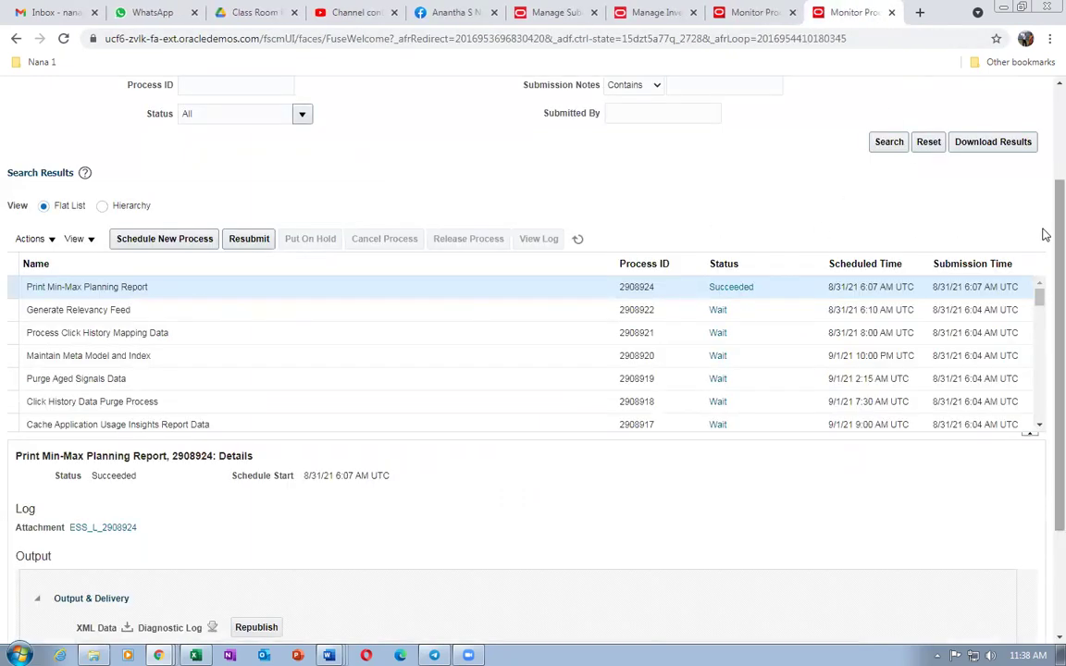
{"action": "scroll", "coordinate": [1042, 139], "scroll_direction": "up", "scroll_amount": 3}
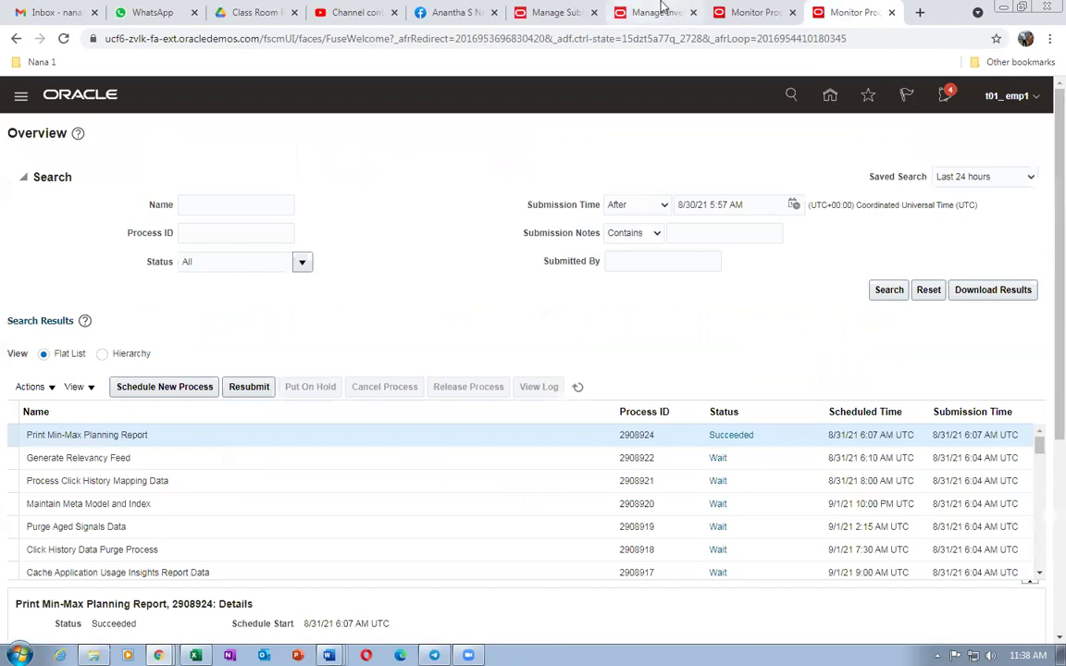
Switch to the Manage Inventory Organizations page, leave it and its task search, and return to the home page.
{"action": "left_click", "coordinate": [648, 12]}
{"action": "left_click", "coordinate": [1037, 135]}
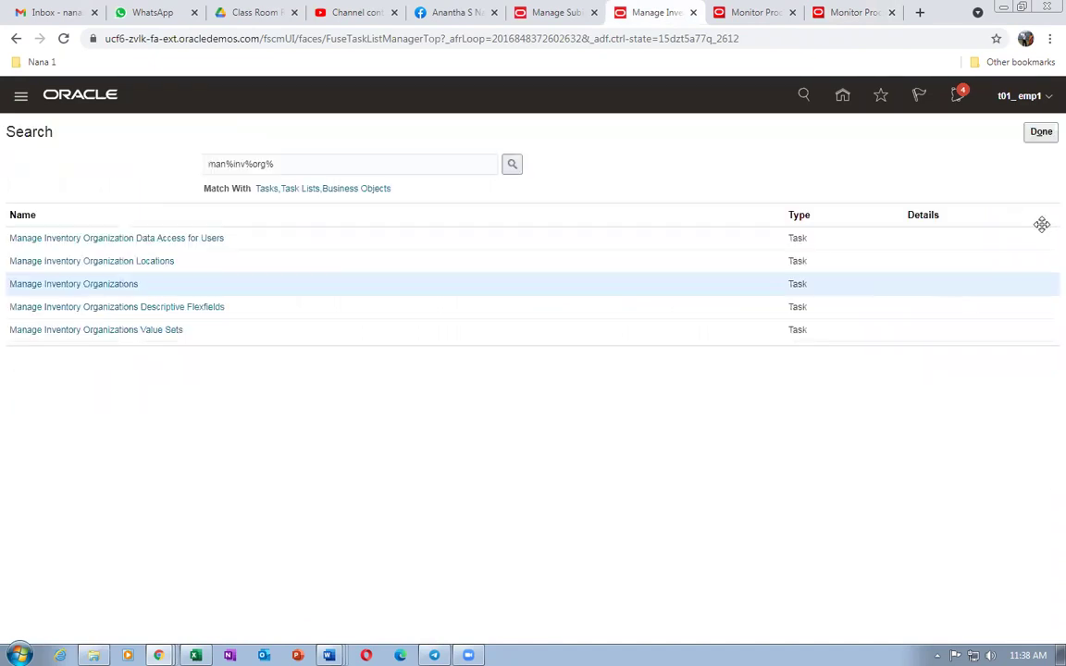
{"action": "left_click", "coordinate": [1030, 135]}
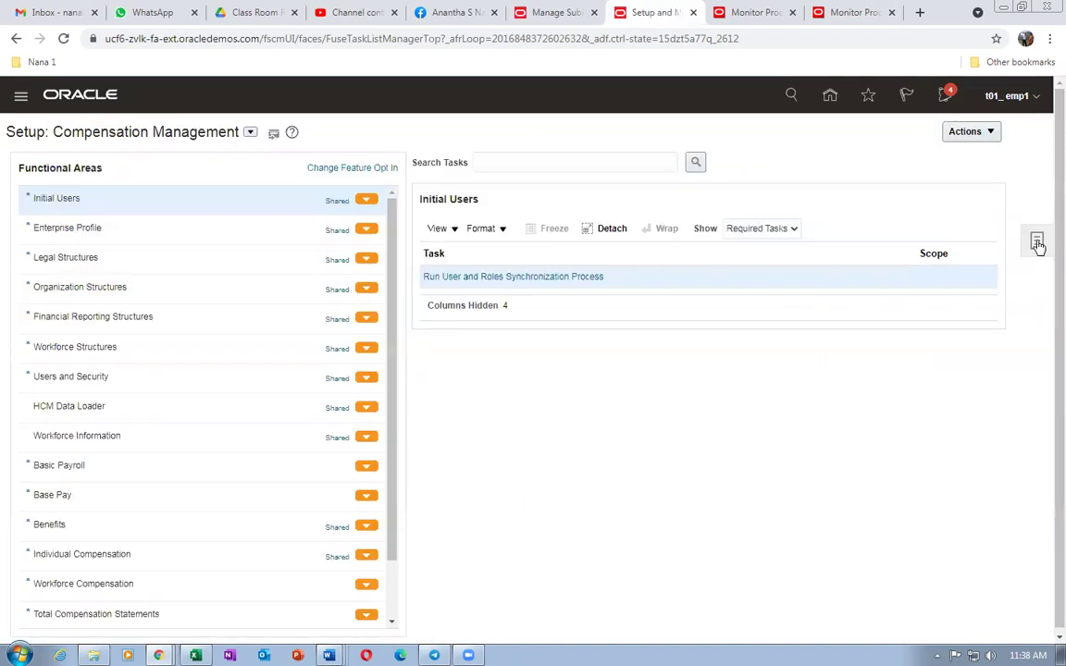
{"action": "left_click", "coordinate": [1036, 242]}
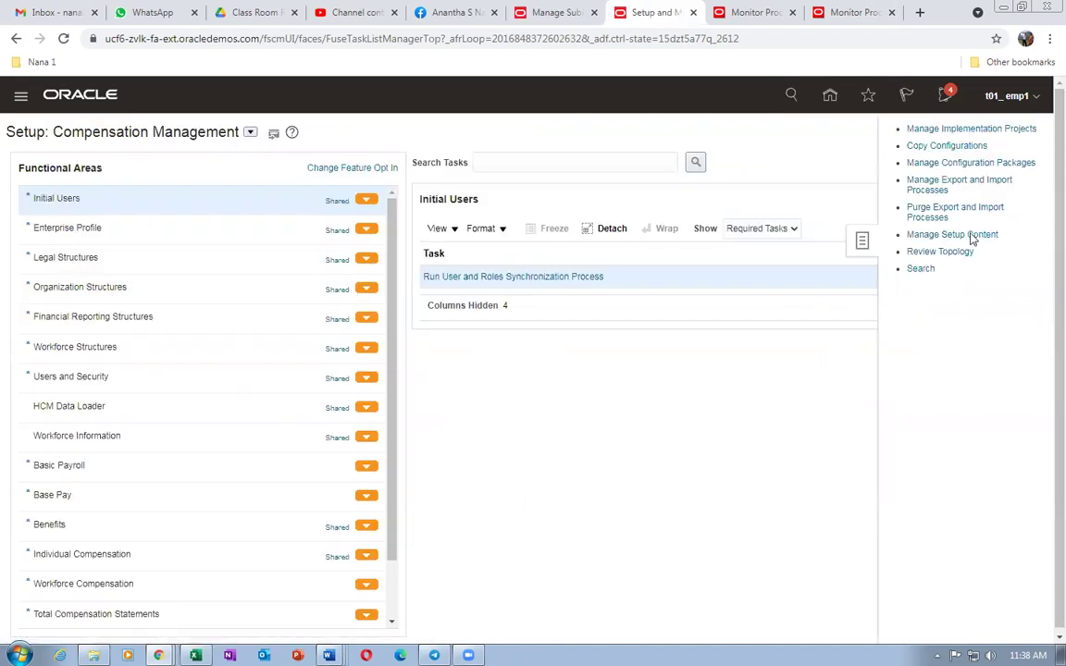
{"action": "left_click", "coordinate": [900, 133]}
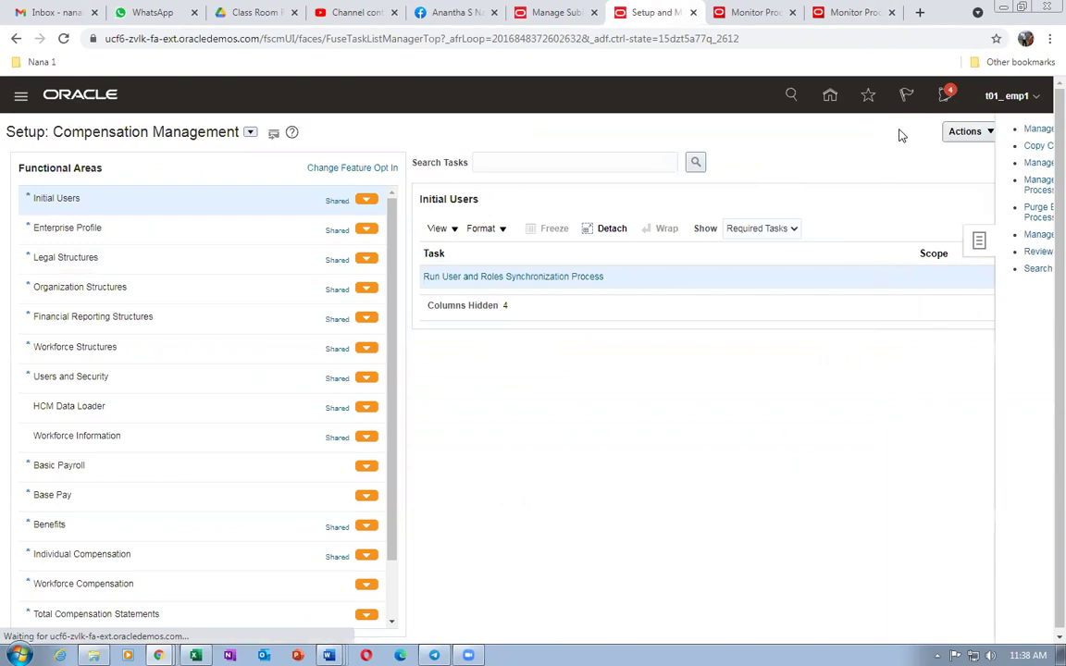
{"action": "left_click", "coordinate": [830, 96]}
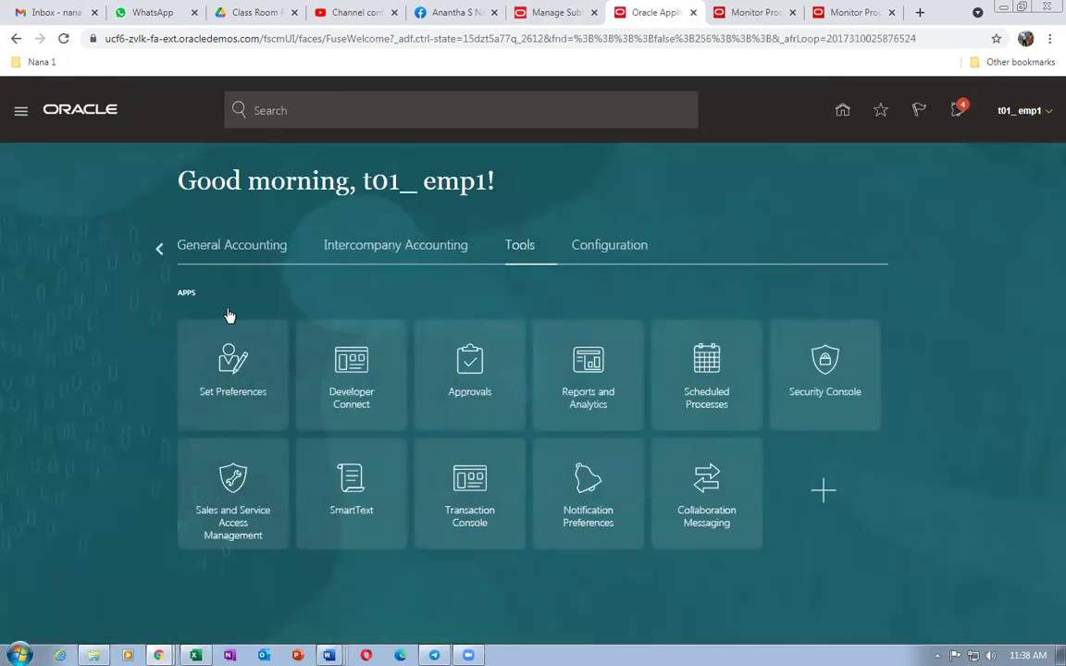
Open the Inventory Management work area from the Supply Chain Execution apps.
{"action": "left_click", "coordinate": [156, 248]}
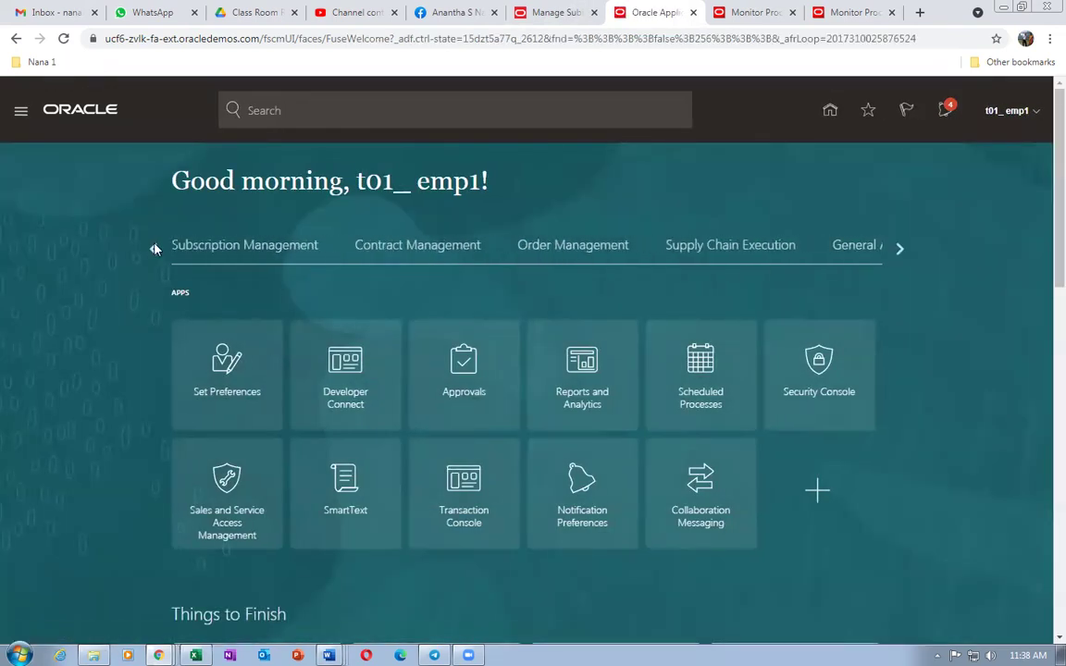
{"action": "left_click", "coordinate": [726, 247]}
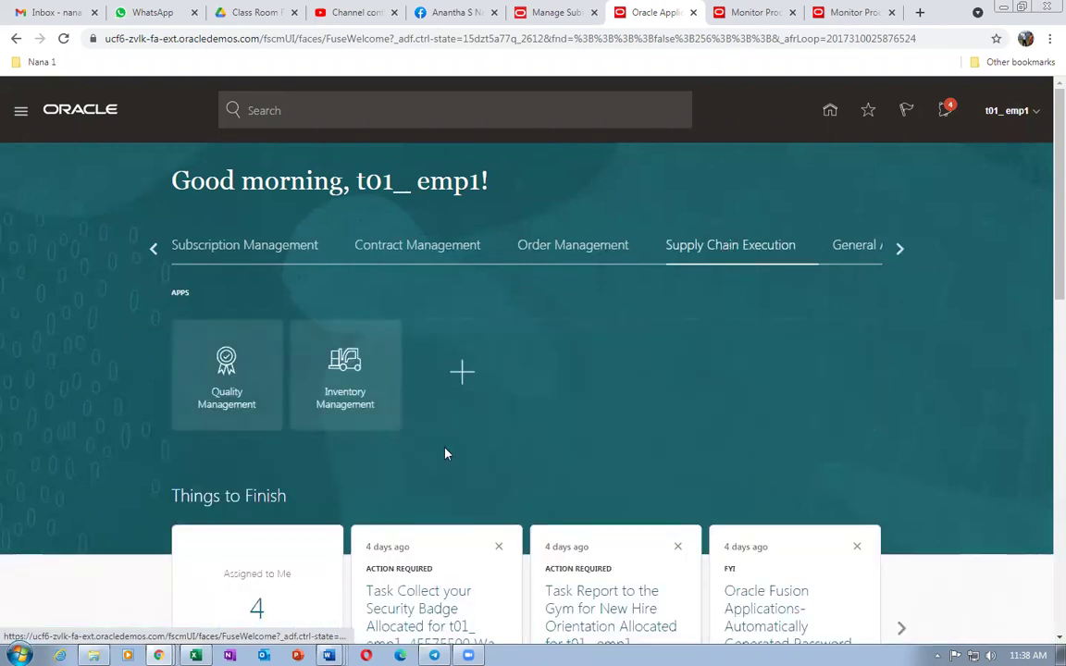
{"action": "left_click", "coordinate": [357, 401]}
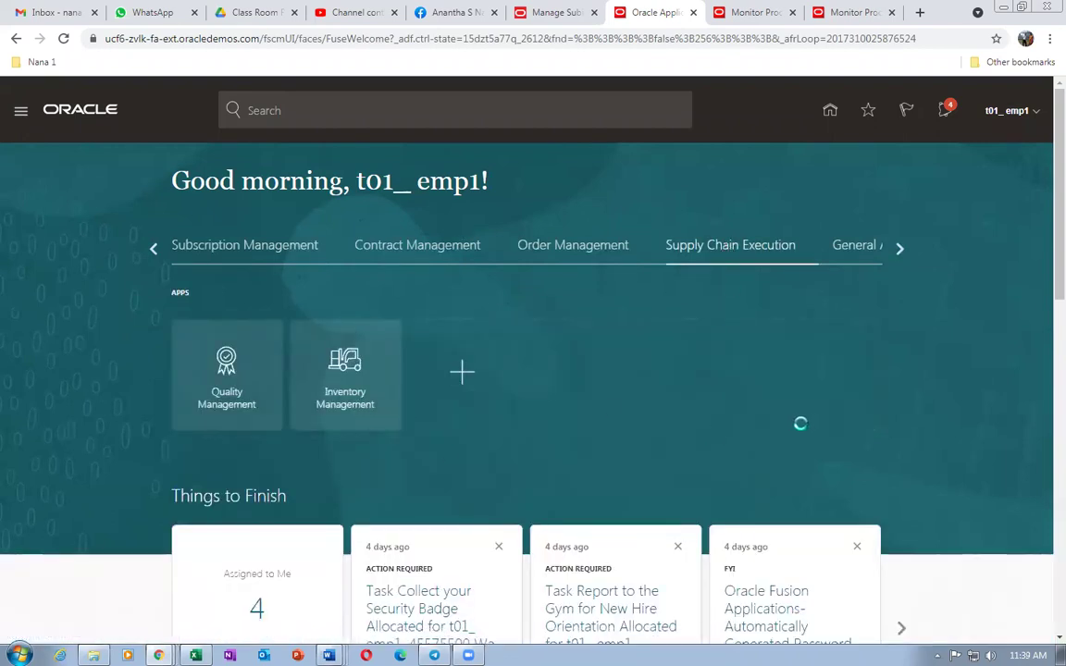
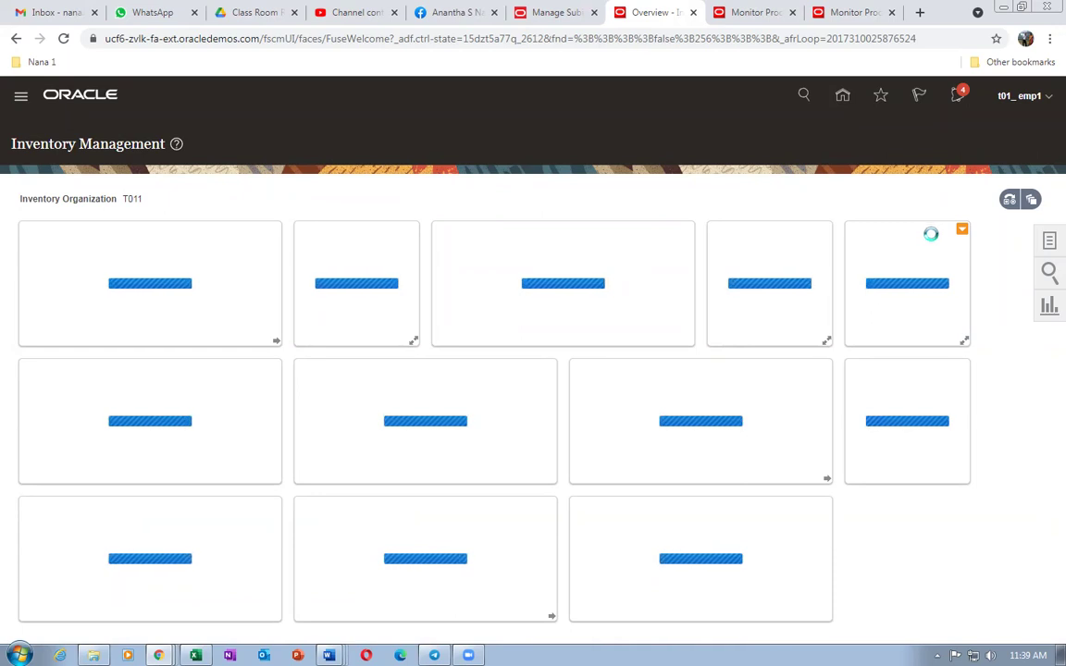
Open Manage Movement Requests in Inventory Management and search for requests with item t01_mm_test.
{"action": "left_click", "coordinate": [1050, 240]}
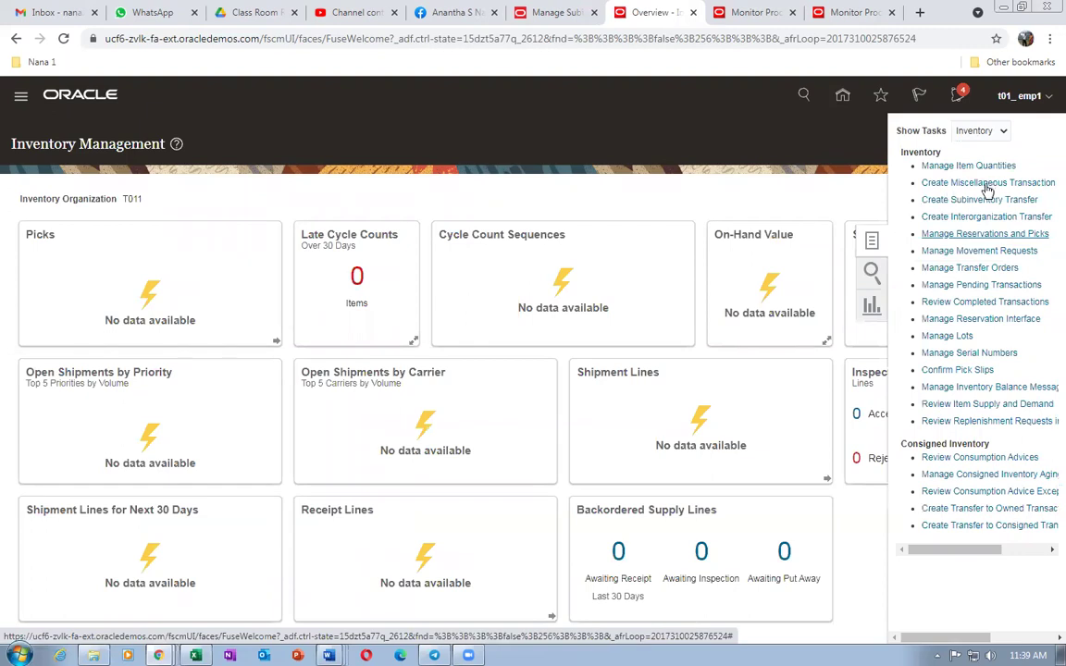
{"action": "left_click", "coordinate": [979, 252]}
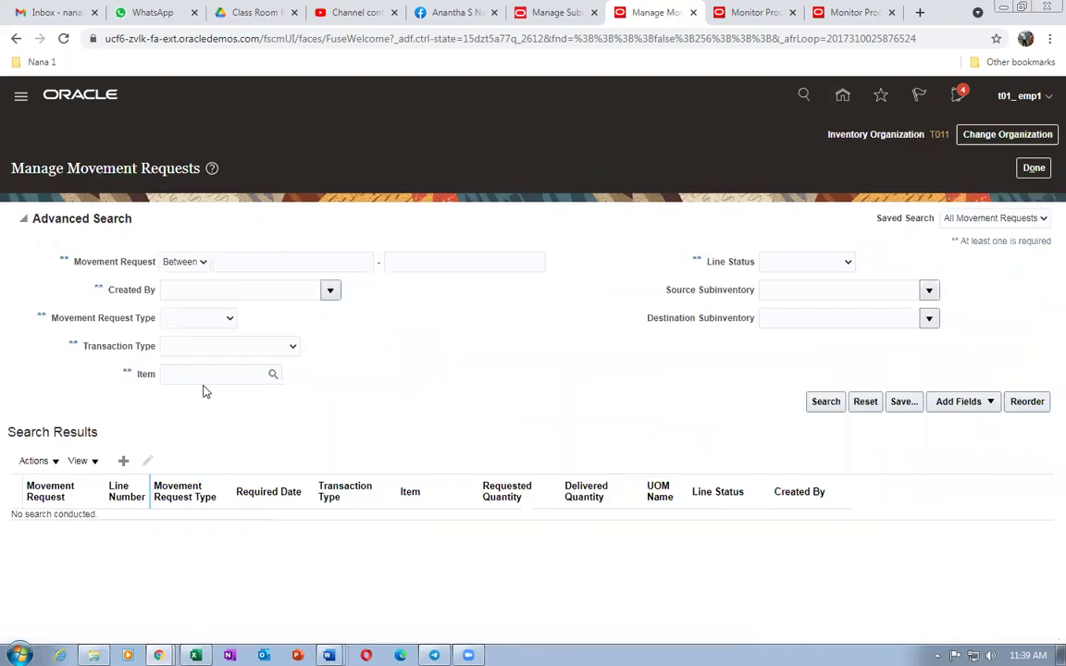
{"action": "left_click", "coordinate": [206, 375]}
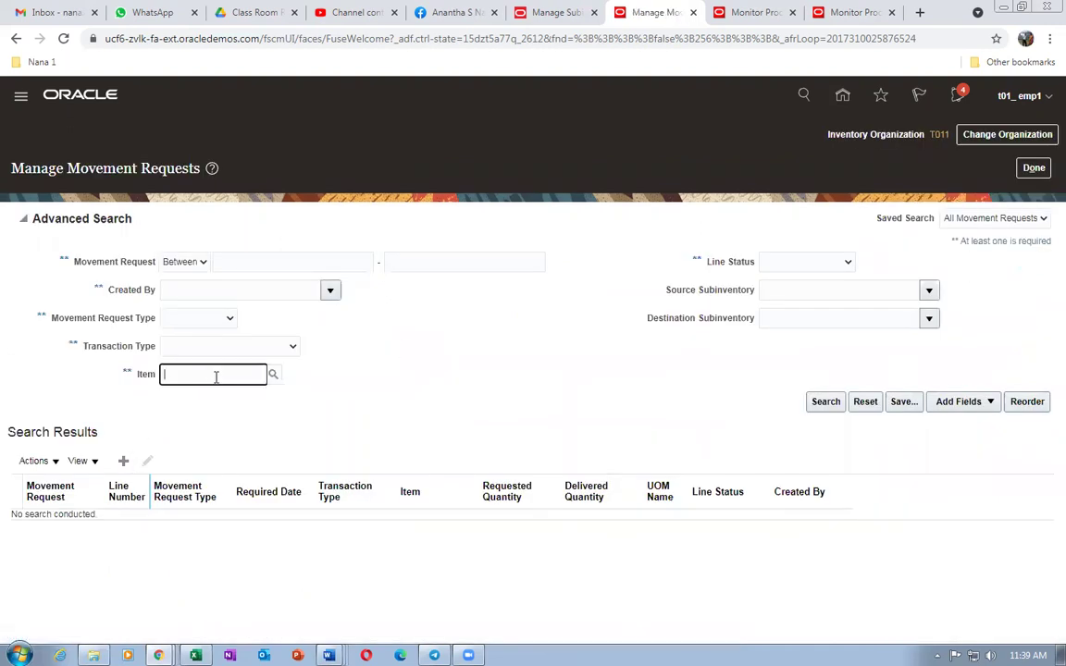
{"action": "key", "text": "Tab"}
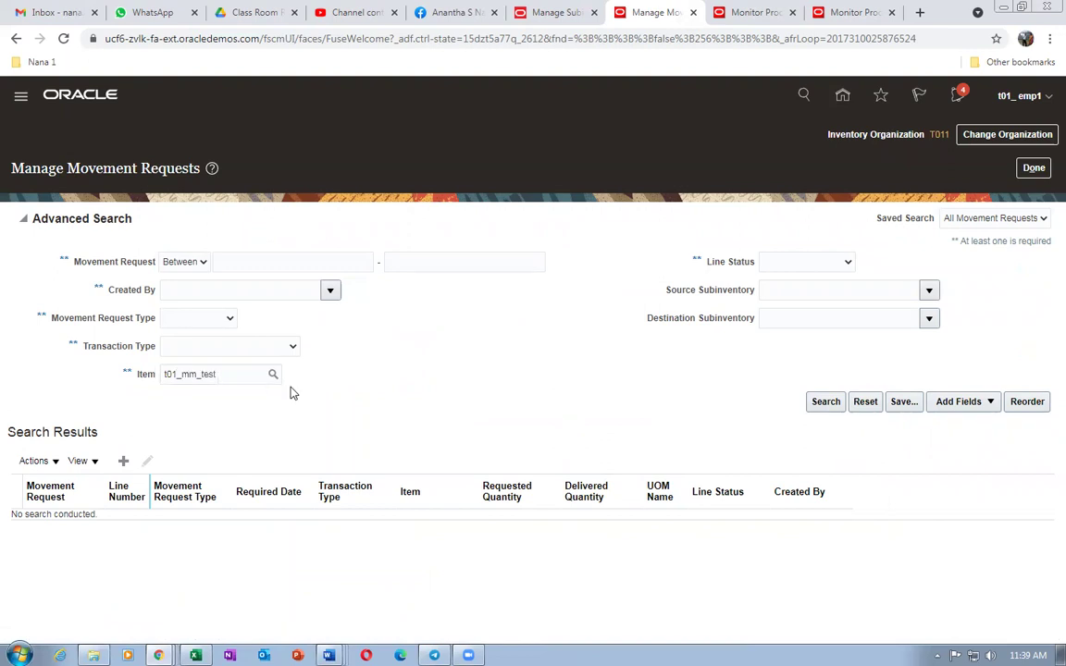
{"action": "left_click", "coordinate": [827, 404]}
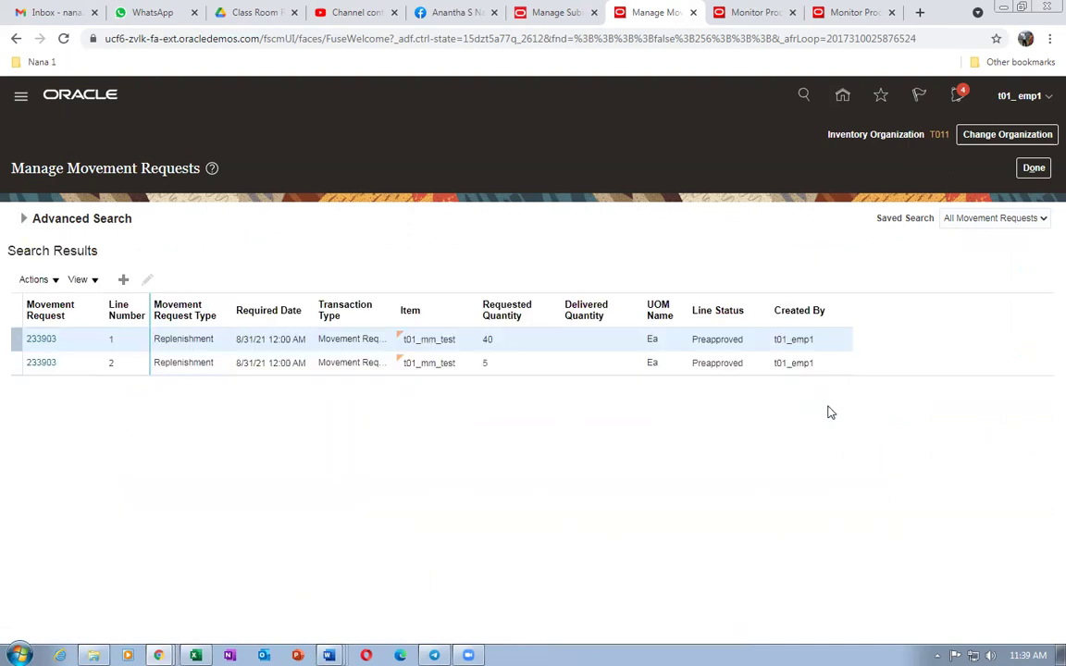
Examine the requested quantities on both replenishment lines for t01_mm_test.
{"action": "left_click", "coordinate": [556, 366]}
{"action": "left_click", "coordinate": [556, 338]}
{"action": "left_click", "coordinate": [583, 363]}
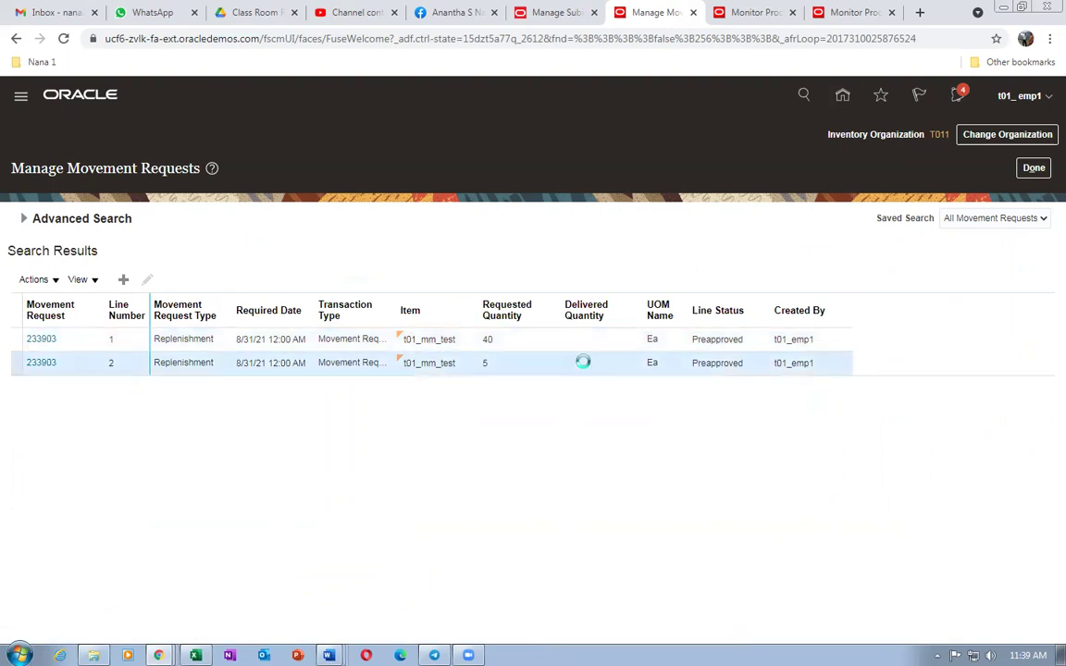
Switch to the Min_Max_Planning document in Word and review the shop floor stock levels, order quantities and main subinventory in the diagram.
{"action": "key", "text": "alt+Tab"}
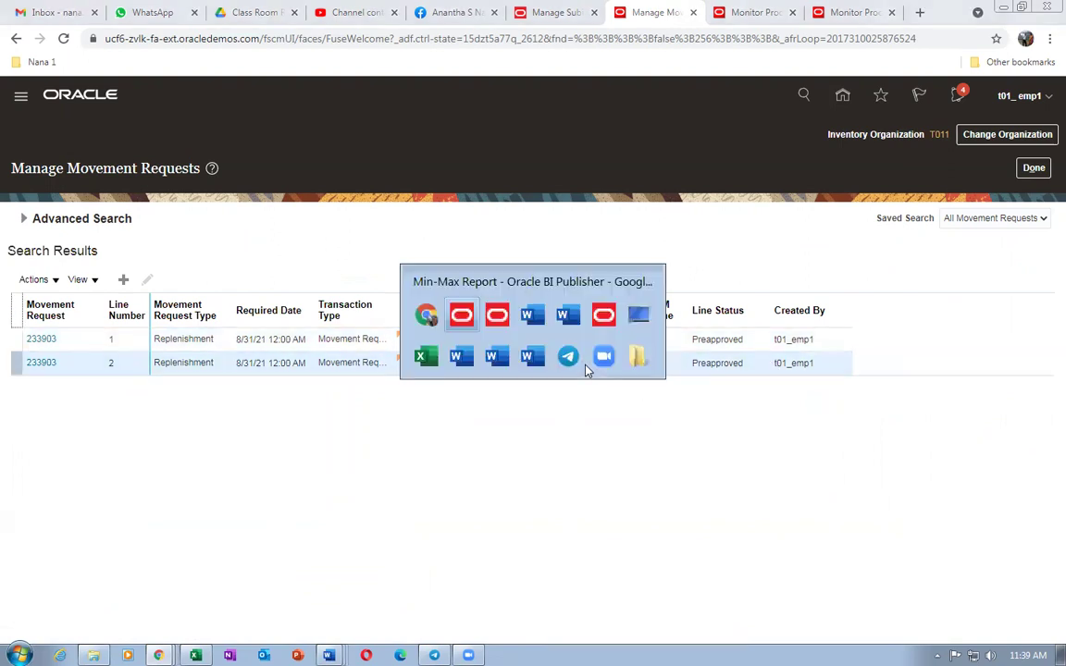
{"action": "key", "text": "Tab"}
{"action": "key", "text": "Tab"}
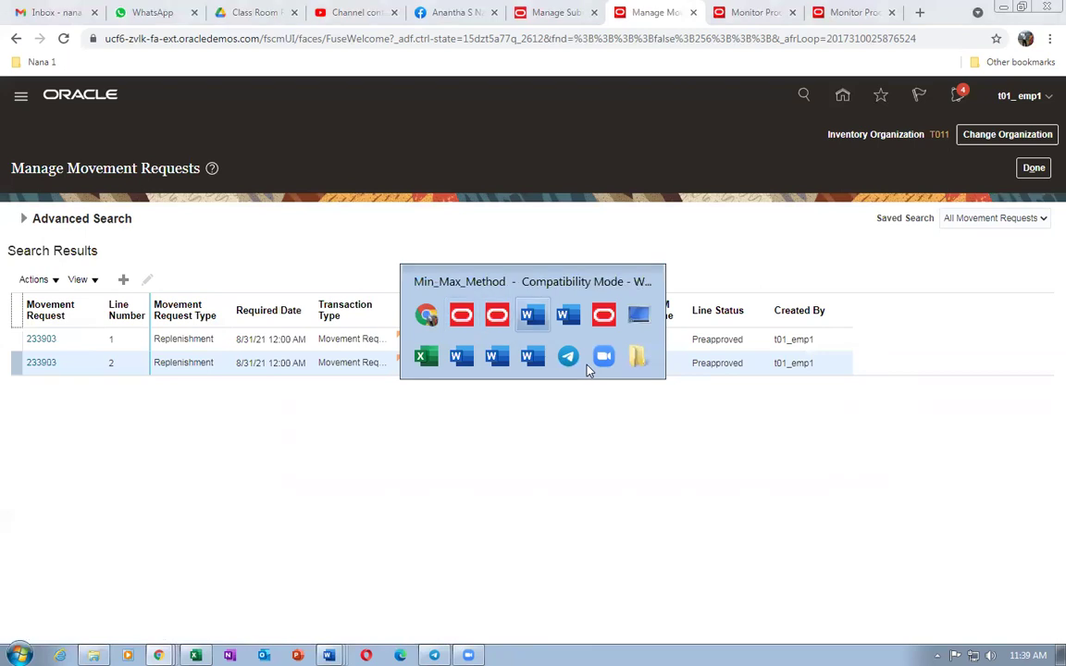
{"action": "key", "text": "Tab"}
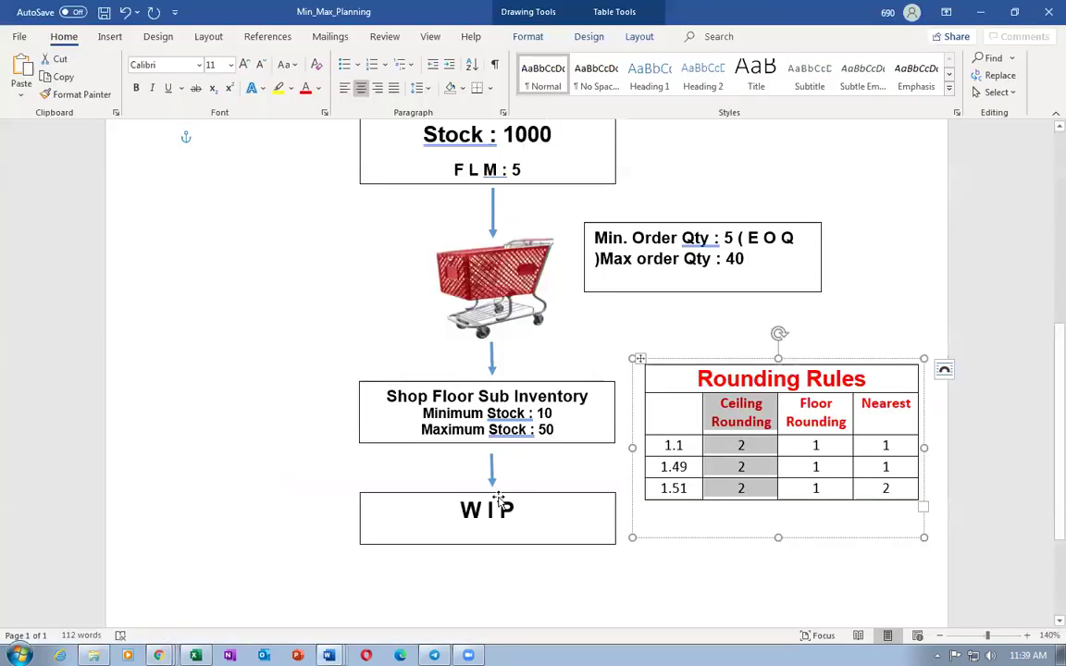
{"action": "left_click_drag", "start_coordinate": [412, 398], "coordinate": [568, 400]}
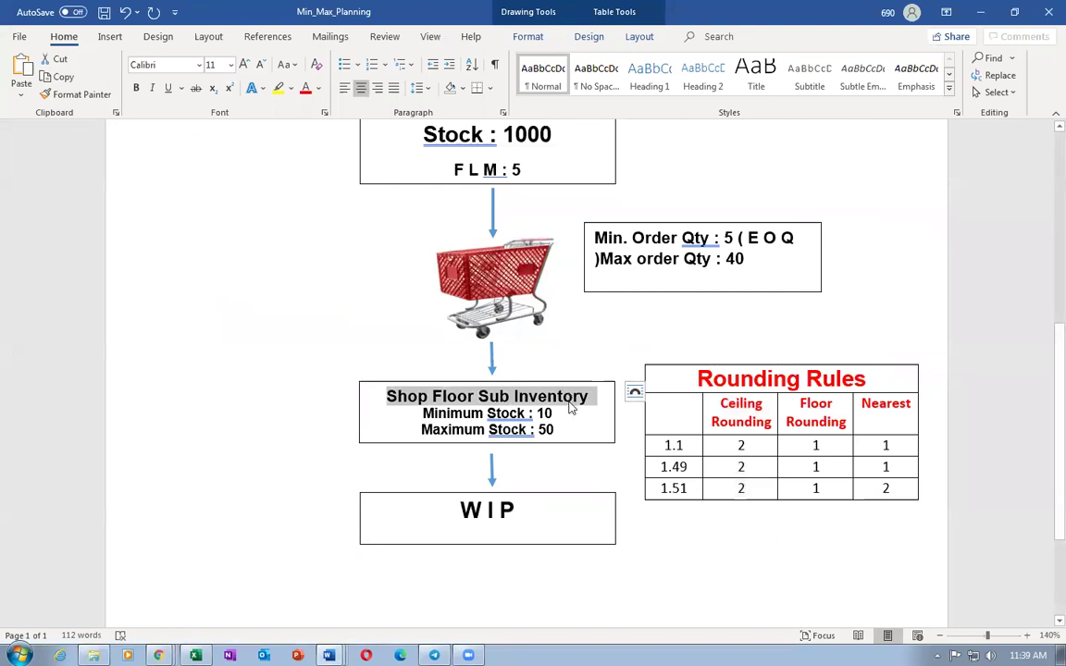
{"action": "left_click", "coordinate": [529, 285]}
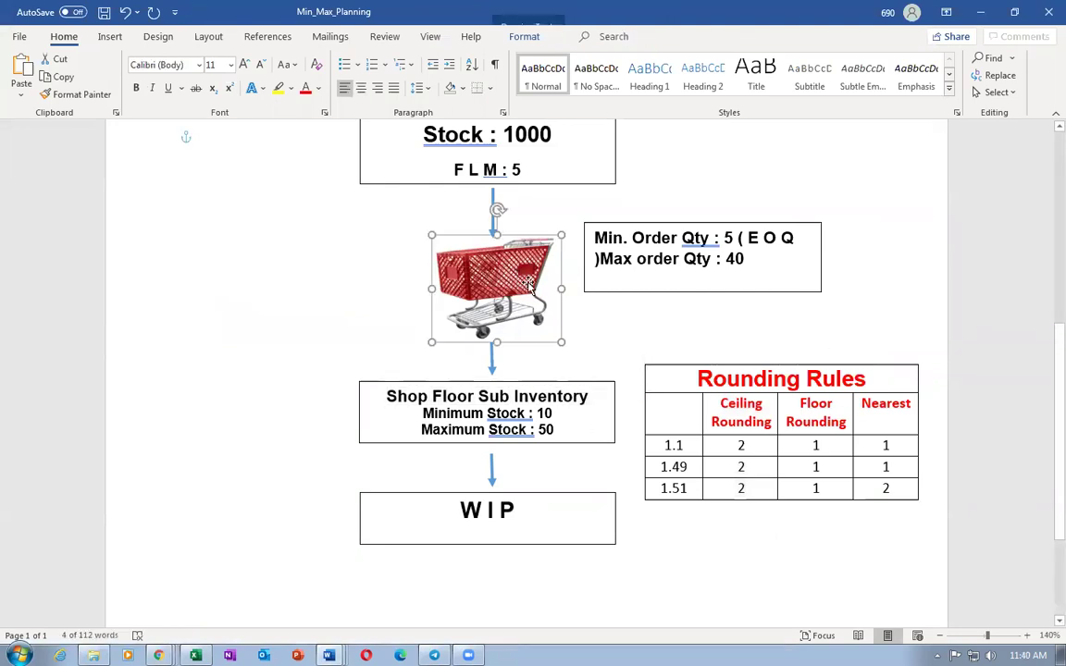
{"action": "scroll", "coordinate": [529, 285], "scroll_direction": "up", "scroll_amount": 2}
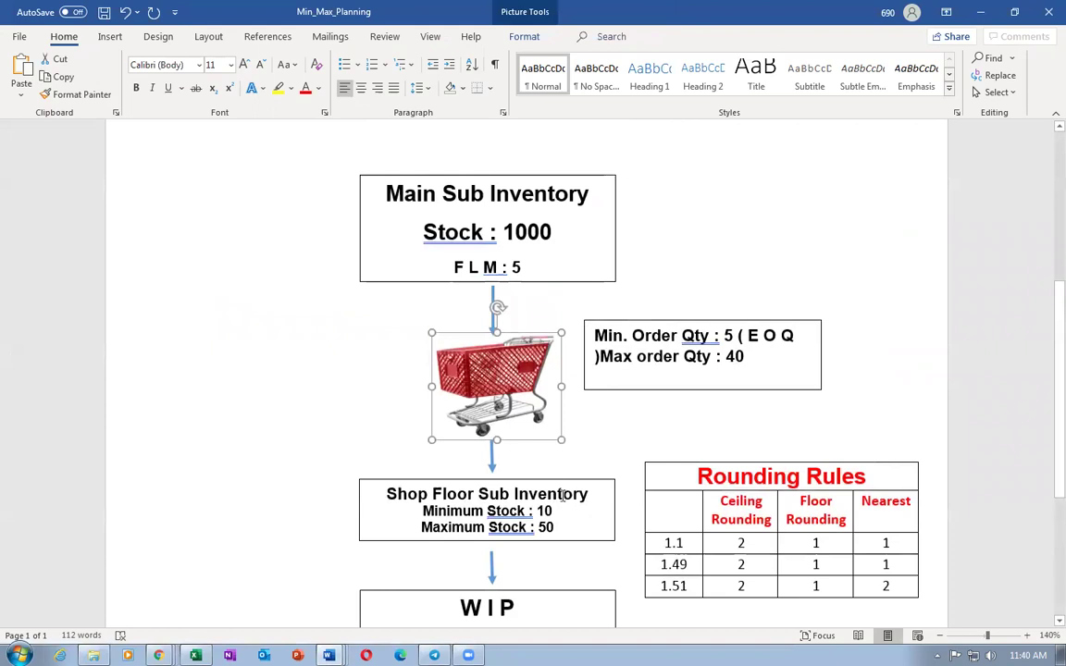
{"action": "left_click", "coordinate": [559, 495]}
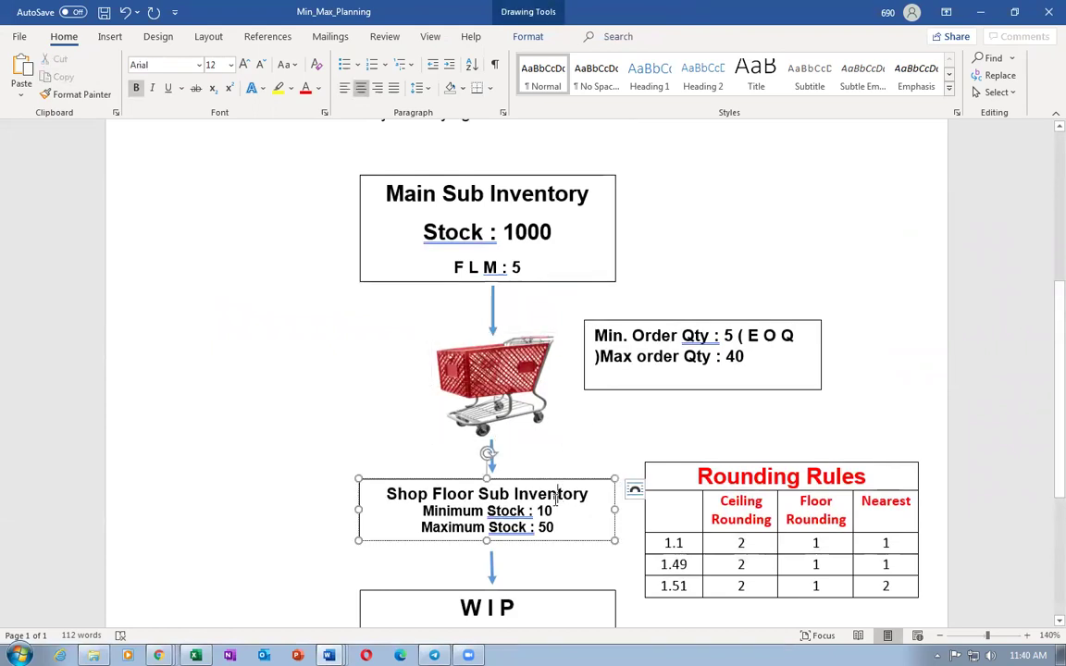
{"action": "left_click", "coordinate": [557, 495]}
Return to Manage Movement Requests in the browser and compare the two replenishment lines with the diagram.
{"action": "key", "text": "alt+Tab"}
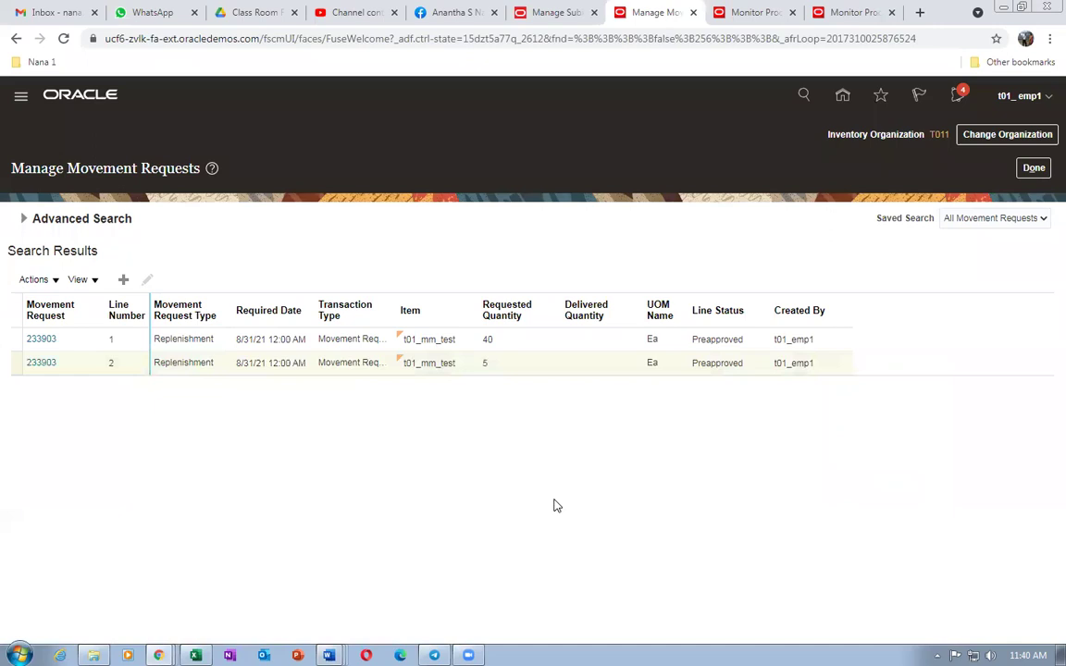
{"action": "left_click", "coordinate": [562, 339]}
{"action": "left_click", "coordinate": [563, 365]}
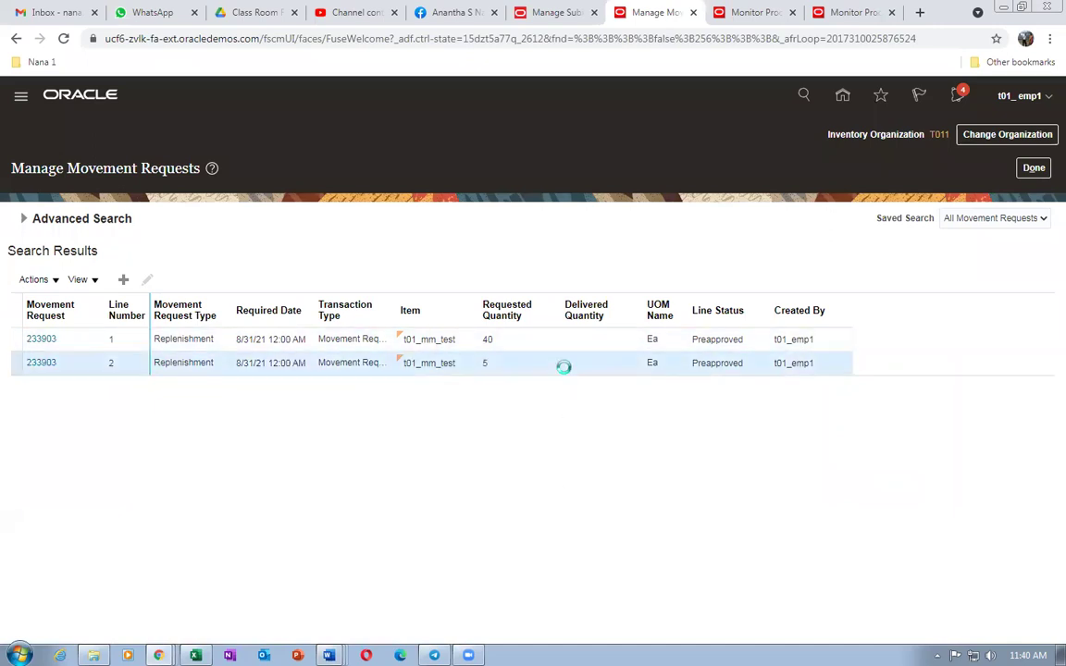
{"action": "left_click", "coordinate": [567, 339]}
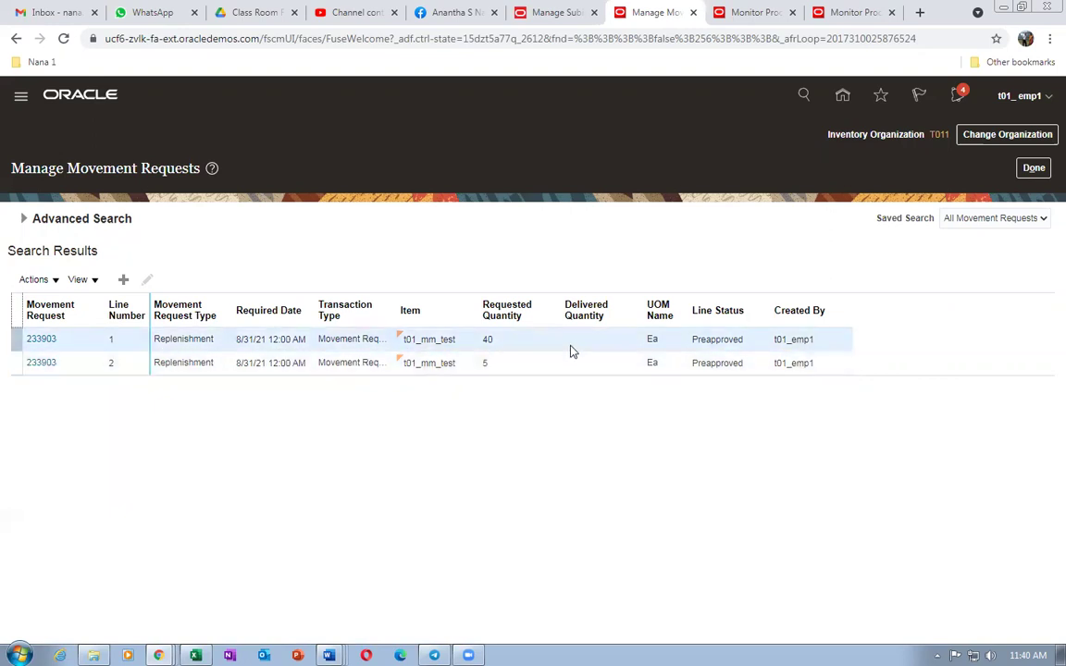
{"action": "left_click", "coordinate": [573, 364]}
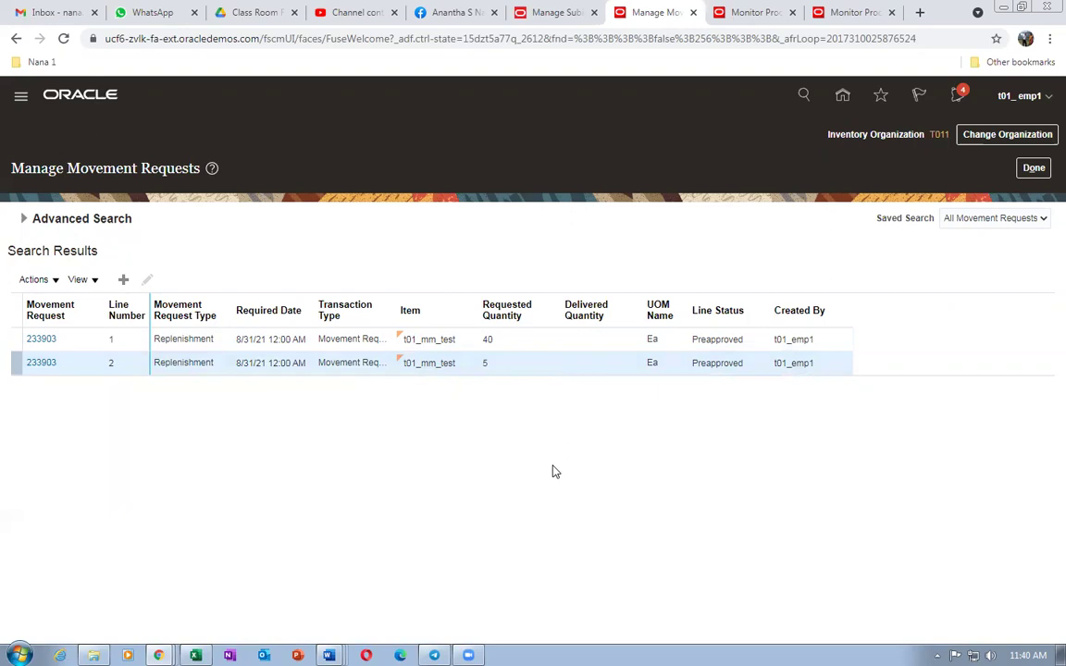
Switch to the Scheduled Processes page and start a new Print Movement Request Pick Slip Report job.
{"action": "left_click", "coordinate": [750, 12]}
{"action": "scroll", "coordinate": [319, 395], "scroll_direction": "up", "scroll_amount": 2}
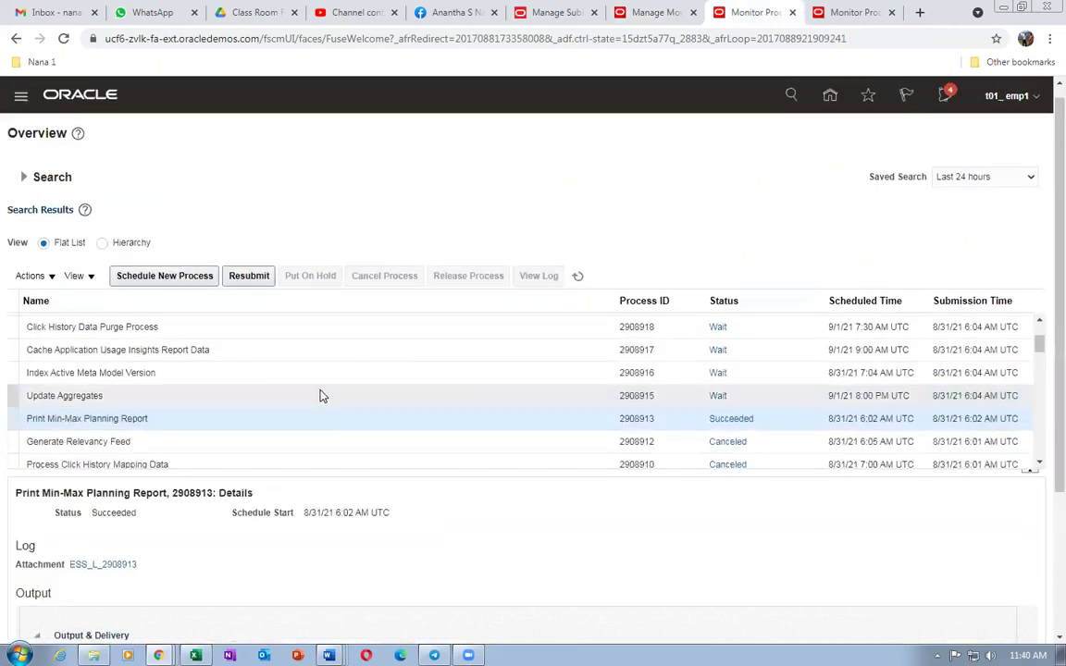
{"action": "left_click", "coordinate": [167, 277]}
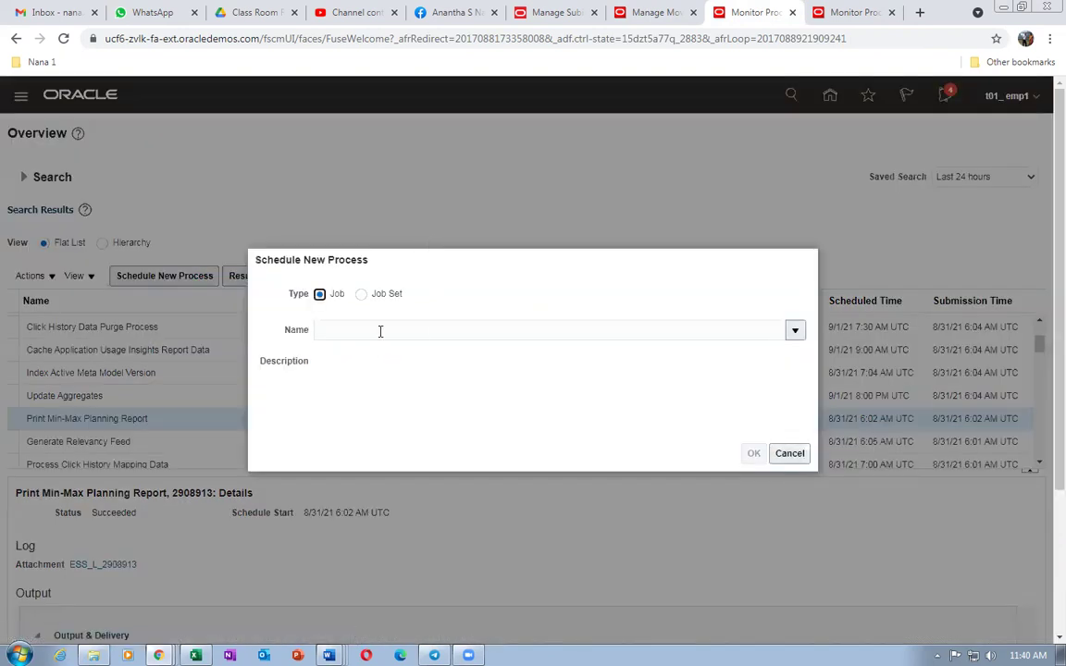
{"action": "left_click", "coordinate": [380, 331]}
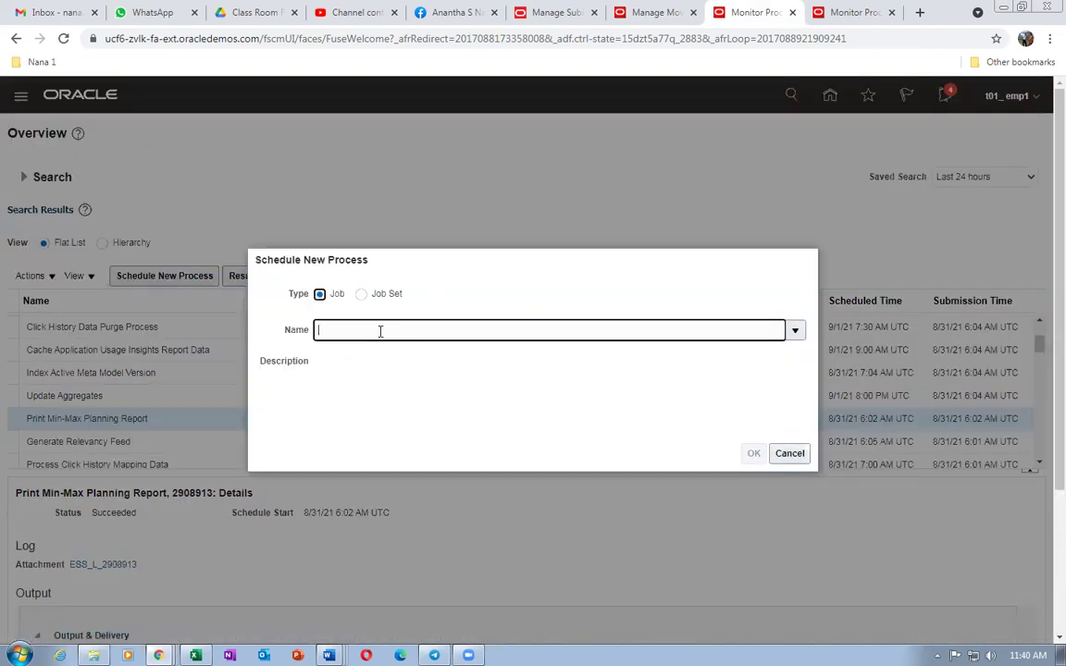
{"action": "type", "text": "print mov"}
{"action": "key", "text": "Tab"}
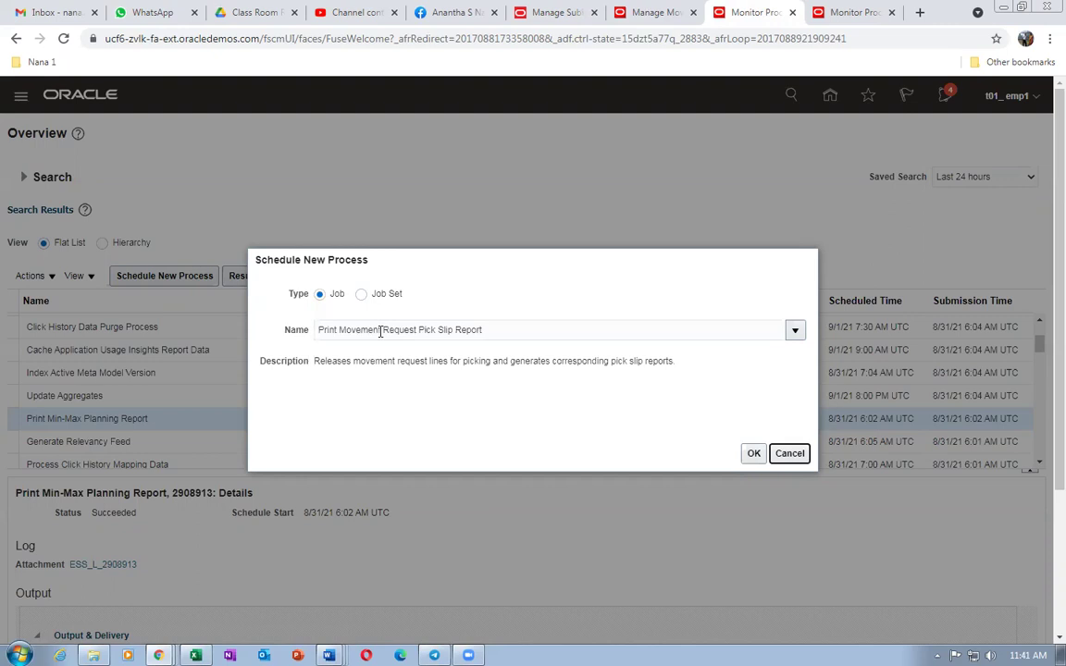
{"action": "left_click", "coordinate": [753, 453]}
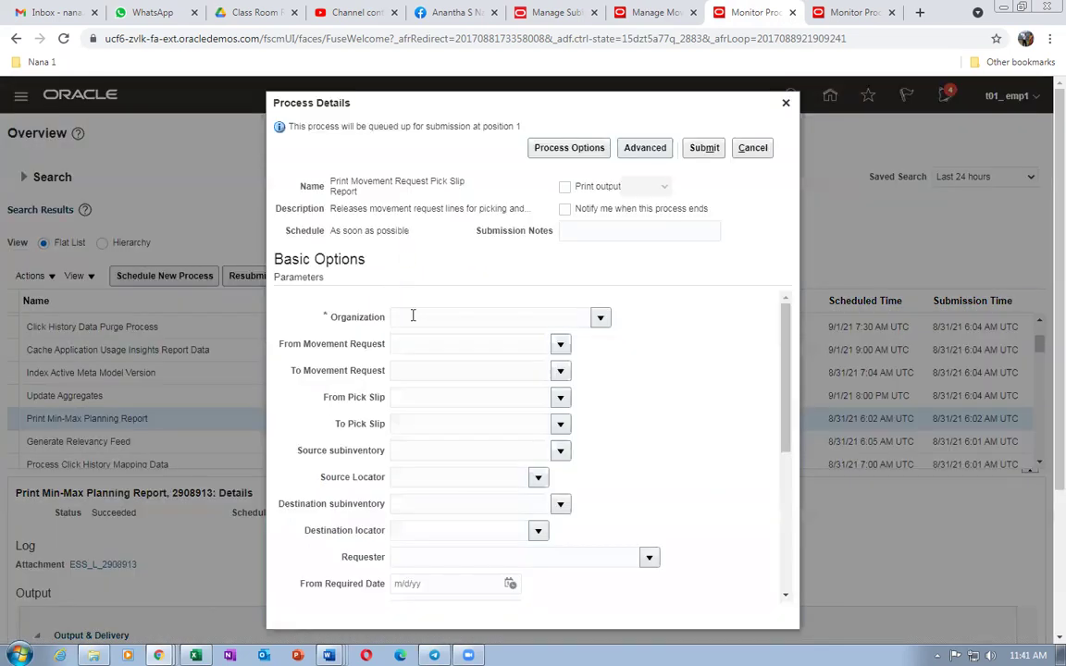
Set the pick slip report's organization to T011 and Release Approved Lines to Yes.
{"action": "left_click", "coordinate": [414, 316]}
{"action": "type", "text": "t011"}
{"action": "key", "text": "Tab"}
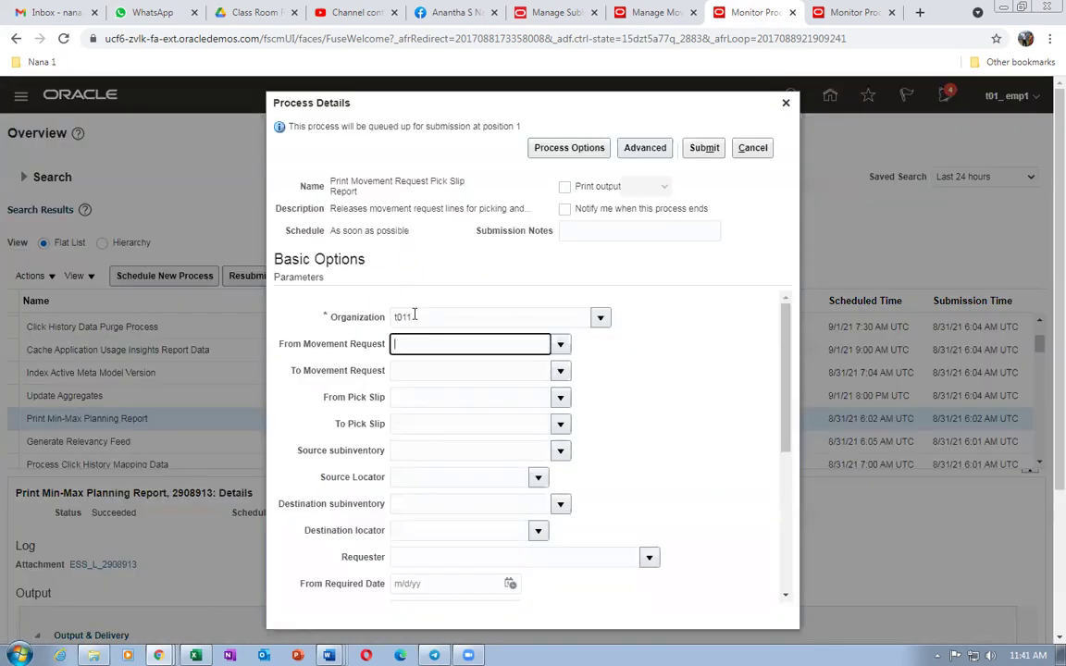
{"action": "left_click", "coordinate": [400, 370]}
{"action": "left_click", "coordinate": [418, 351]}
{"action": "left_click", "coordinate": [418, 367]}
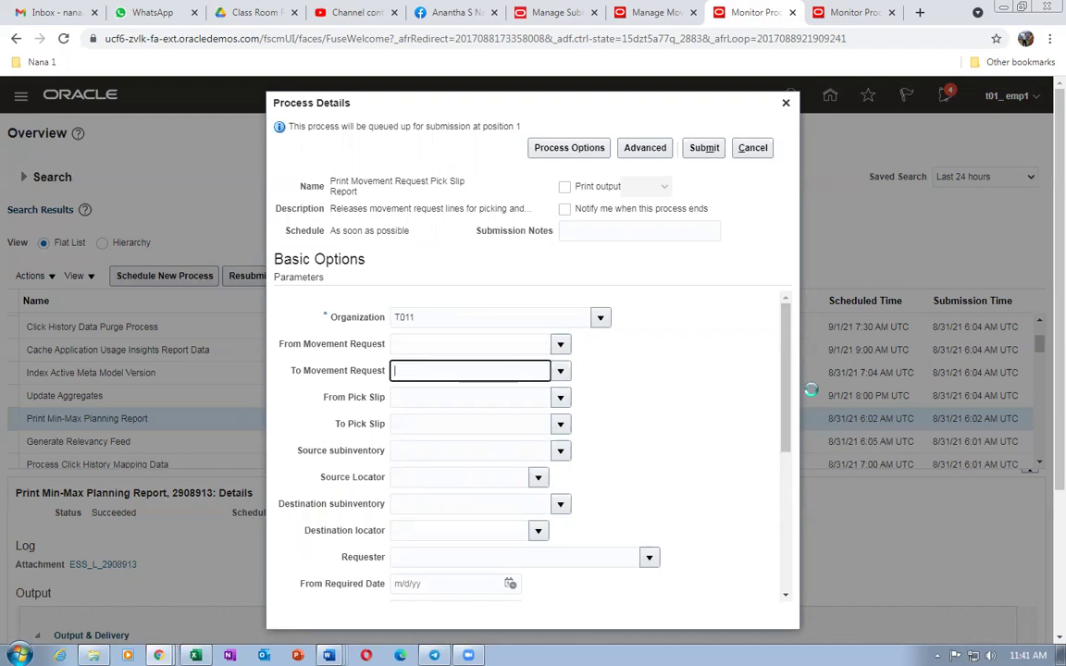
{"action": "left_click_drag", "start_coordinate": [791, 394], "coordinate": [794, 533]}
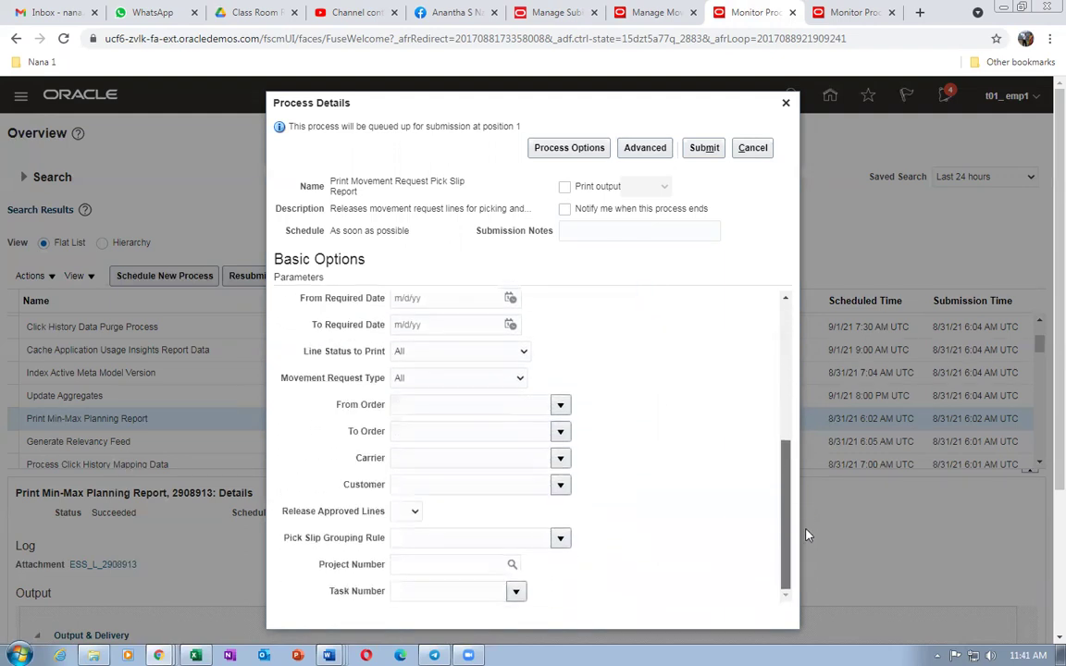
{"action": "left_click", "coordinate": [406, 512]}
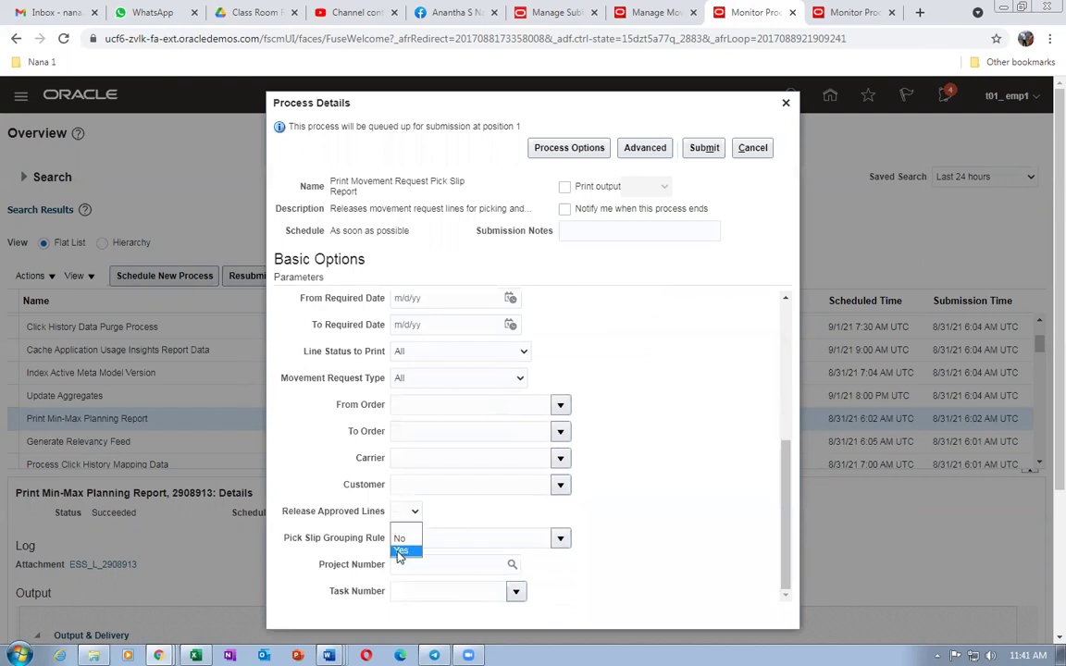
{"action": "left_click", "coordinate": [400, 551]}
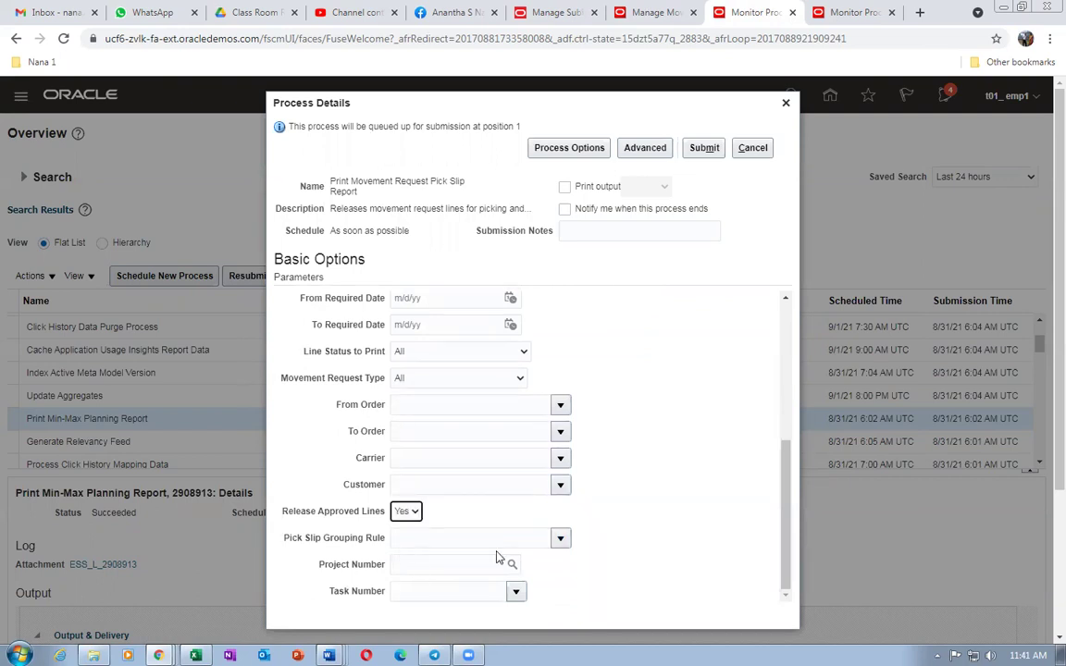
Set both From and To Movement Request to 233903, checking the number against the Manage Movement Requests results.
{"action": "left_click_drag", "start_coordinate": [789, 520], "coordinate": [798, 357]}
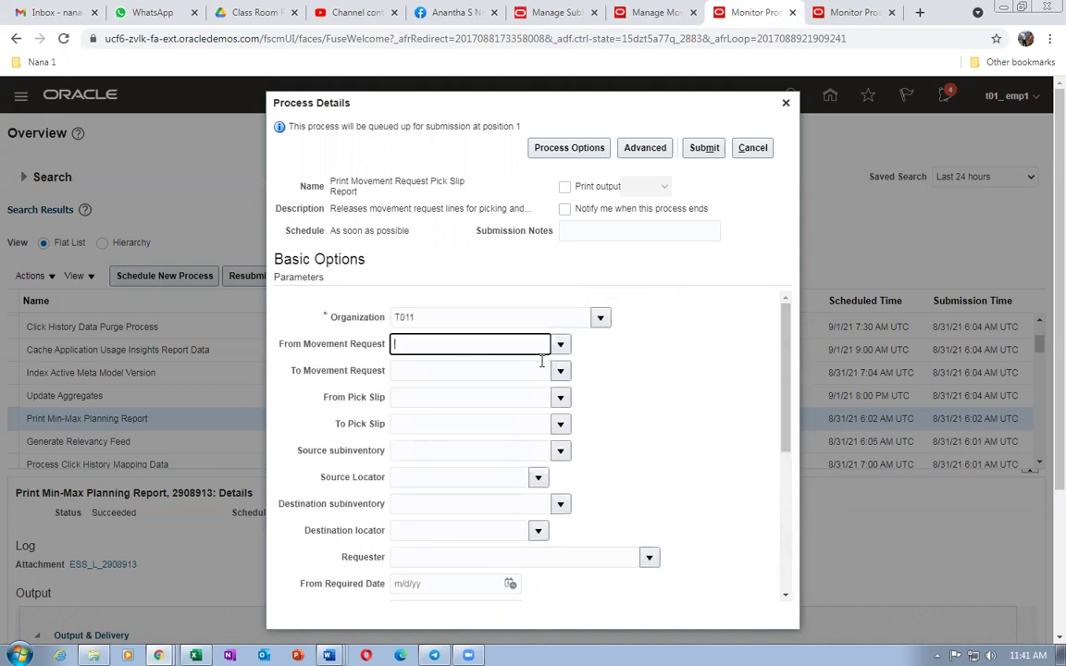
{"action": "left_click", "coordinate": [421, 347]}
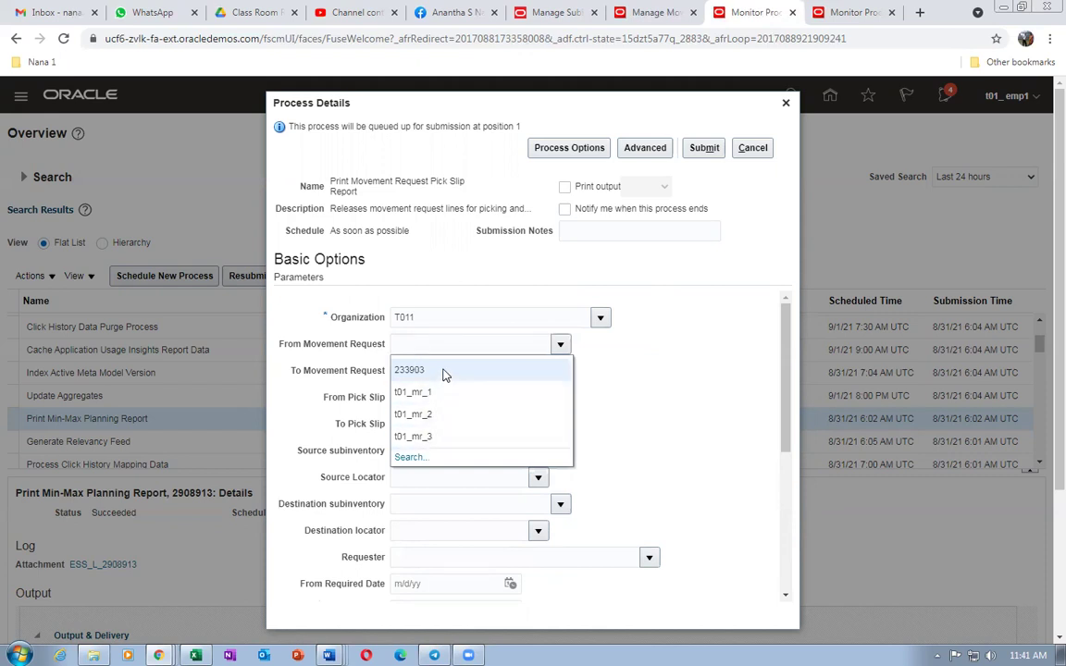
{"action": "key", "text": "Escape"}
{"action": "type", "text": "233903"}
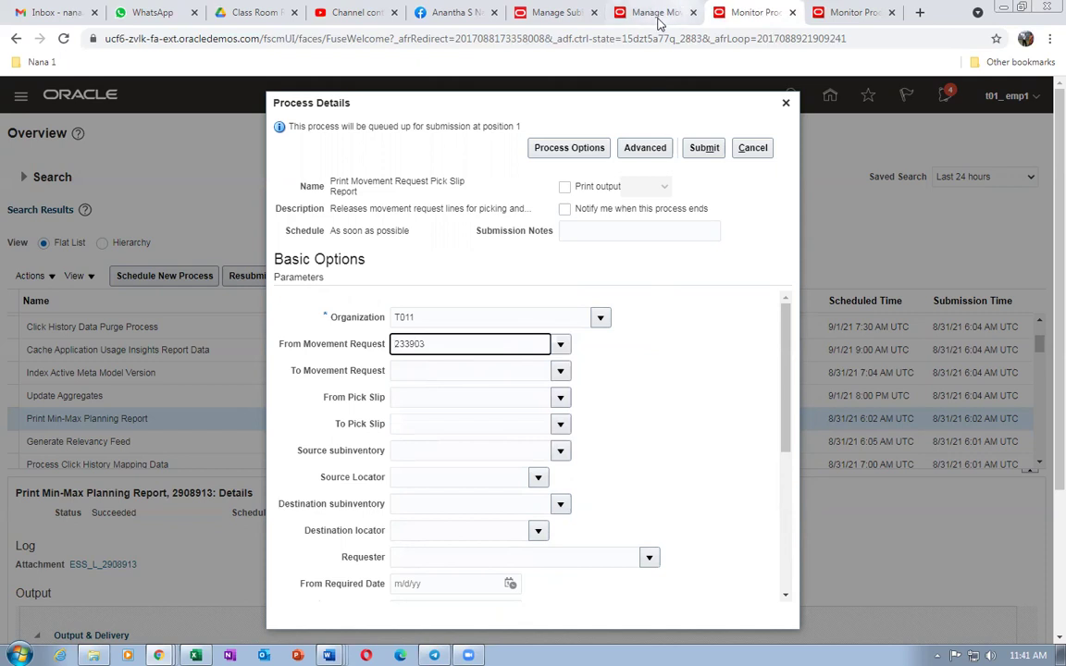
{"action": "left_click", "coordinate": [655, 13]}
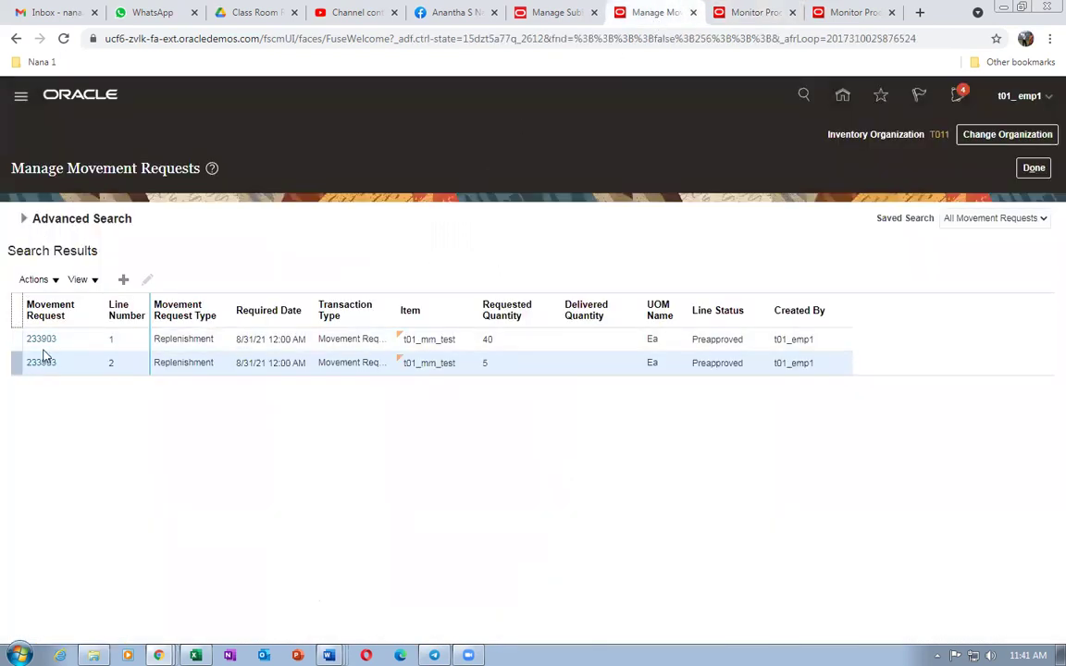
{"action": "left_click", "coordinate": [731, 12]}
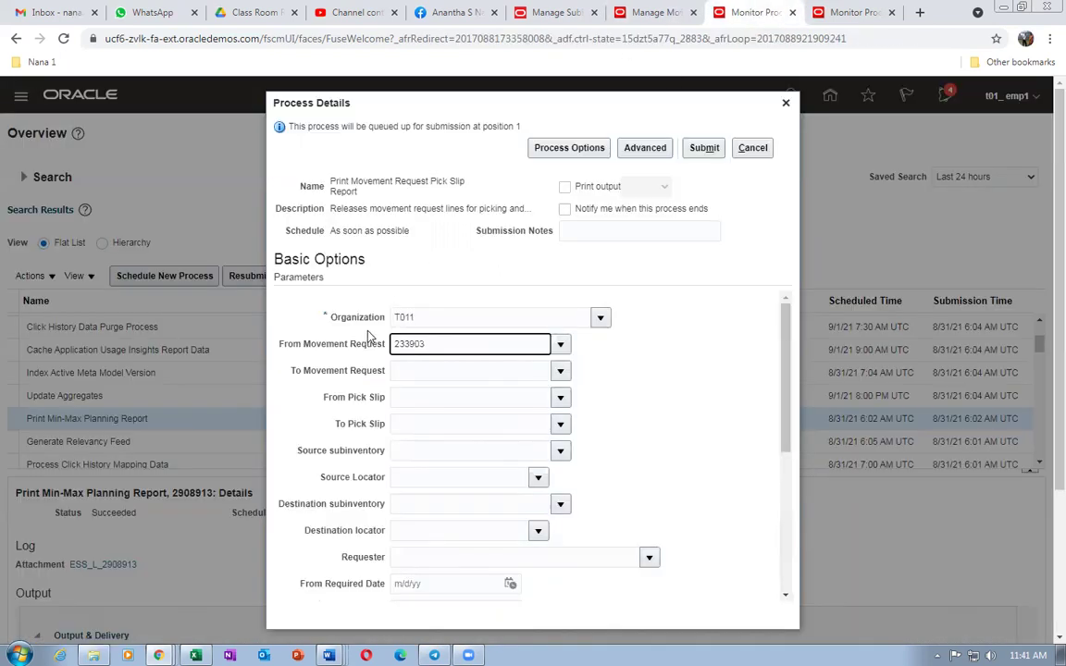
{"action": "double_click", "coordinate": [435, 341]}
{"action": "key", "text": "ctrl+c"}
{"action": "left_click", "coordinate": [413, 366]}
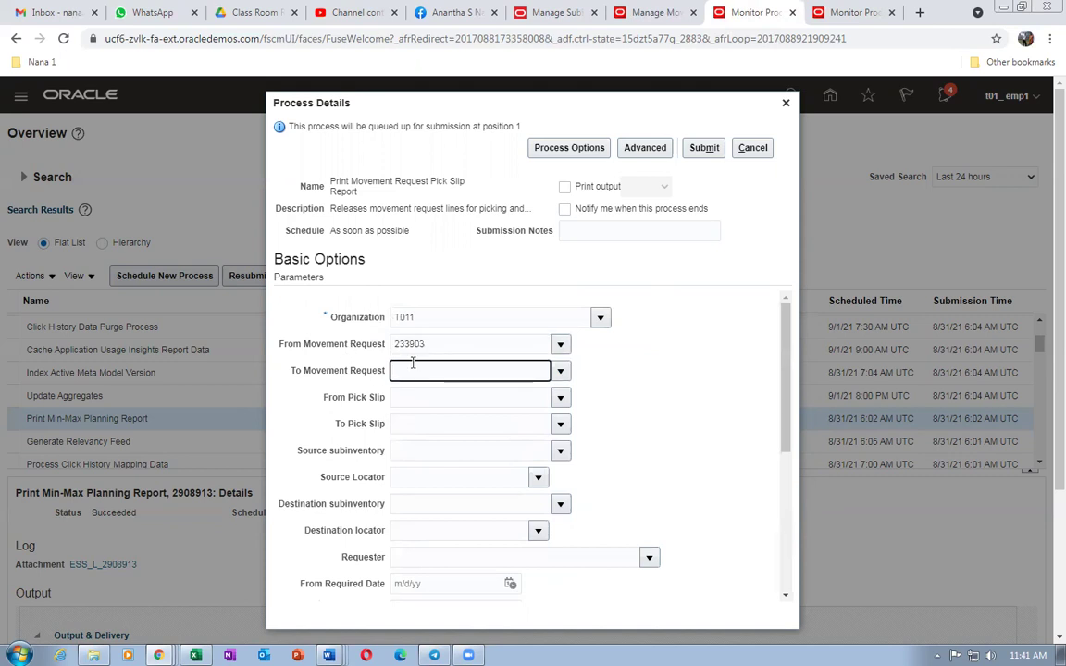
{"action": "key", "text": "ctrl+v"}
{"action": "left_click", "coordinate": [649, 405]}
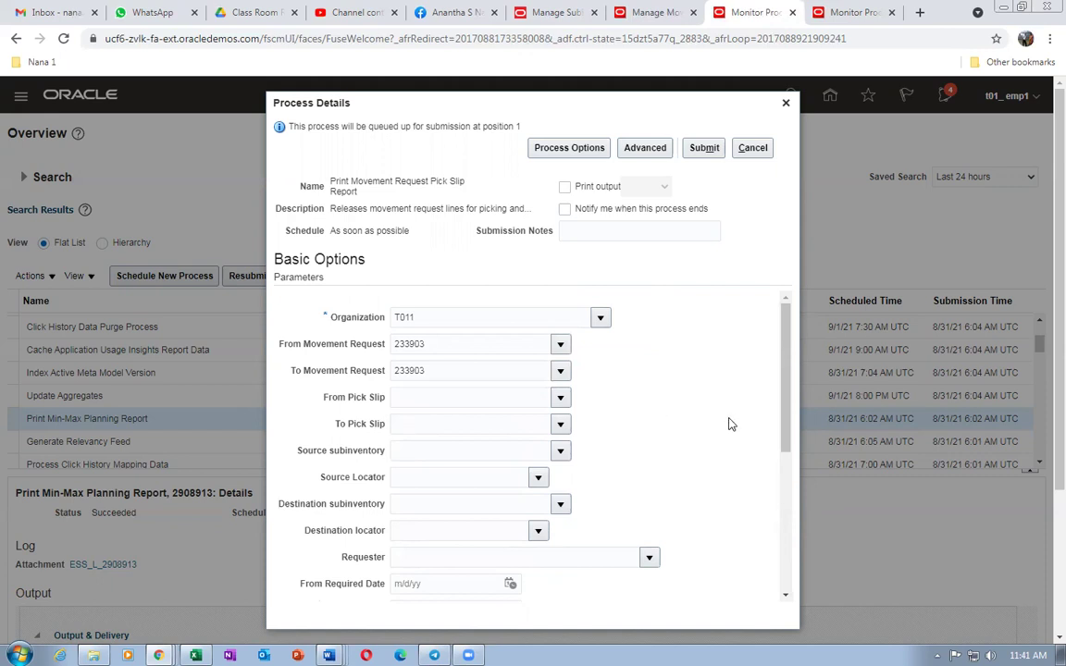
{"action": "left_click_drag", "start_coordinate": [788, 430], "coordinate": [791, 536]}
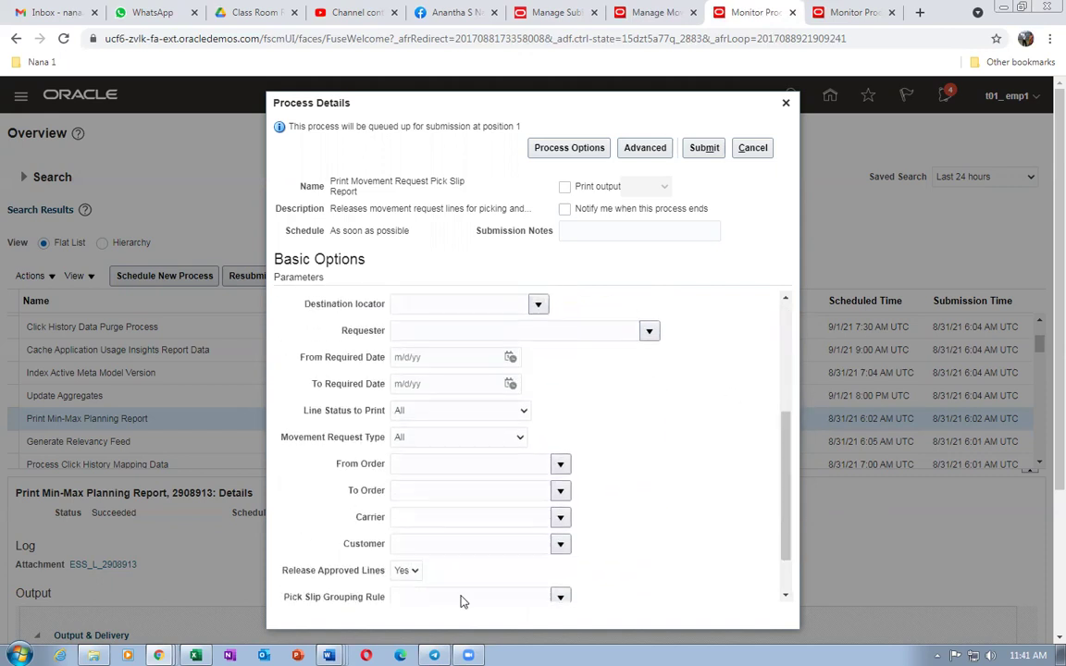
Submit the Print Movement Request Pick Slip Report process and acknowledge its submission confirmation.
{"action": "scroll", "coordinate": [788, 491], "scroll_direction": "up", "scroll_amount": 5}
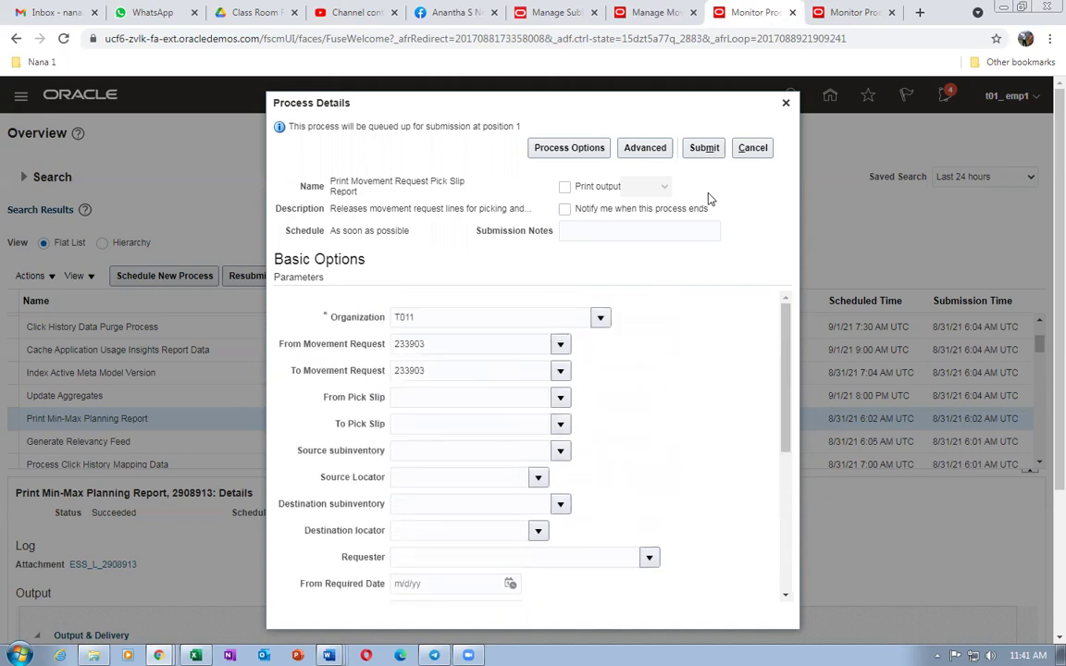
{"action": "left_click", "coordinate": [701, 154]}
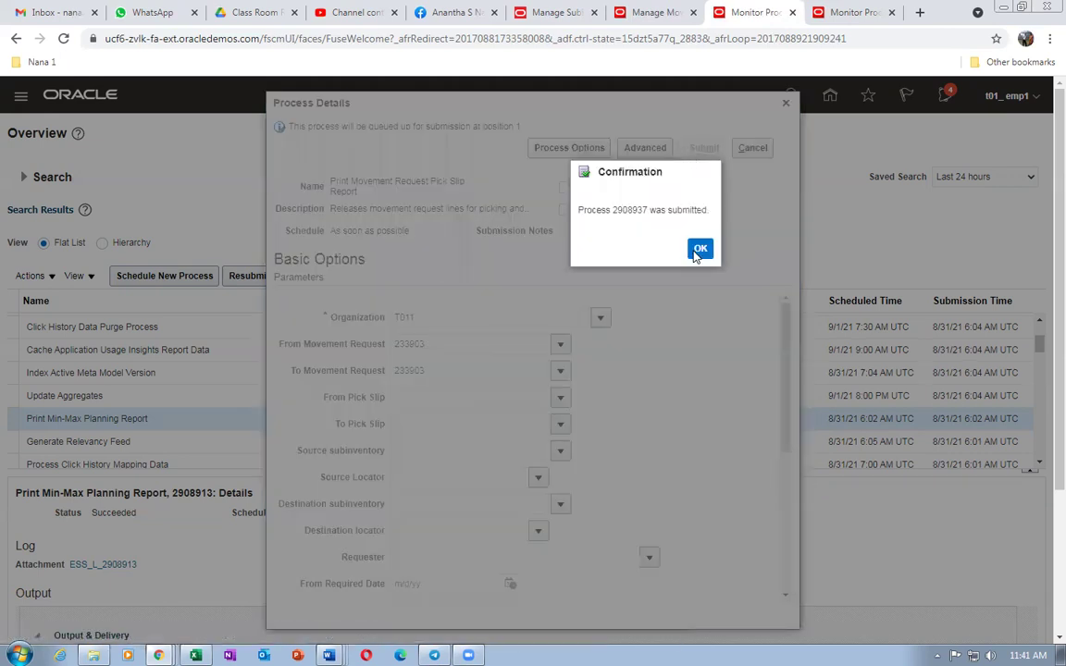
{"action": "left_click", "coordinate": [699, 250]}
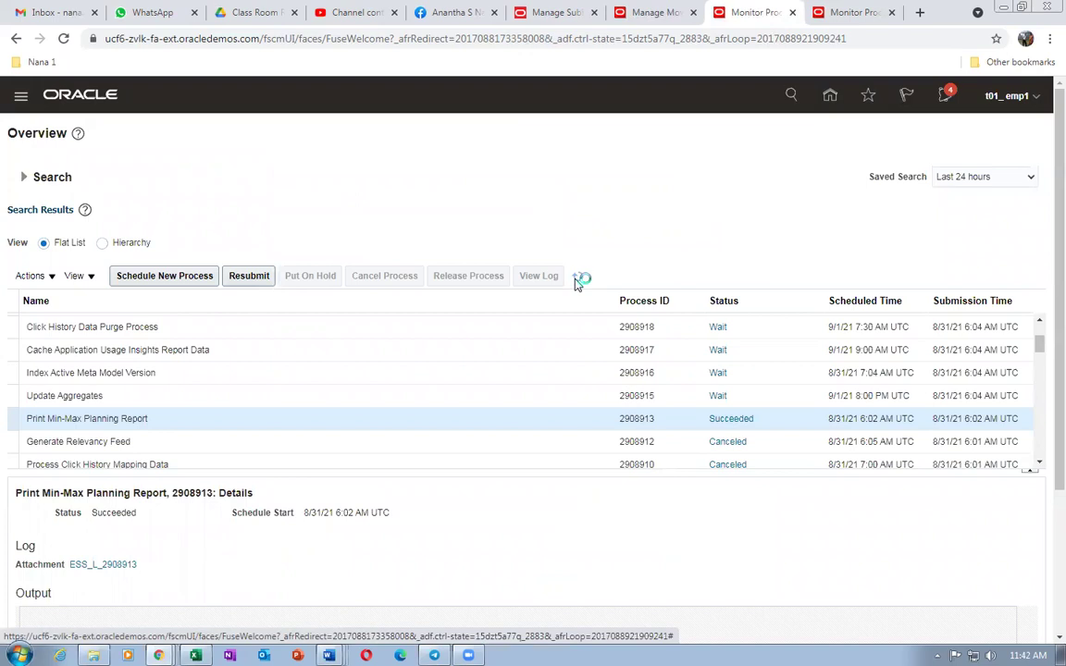
Refresh the process list until the pick slip report finishes, and show that job's details.
{"action": "left_click", "coordinate": [576, 279]}
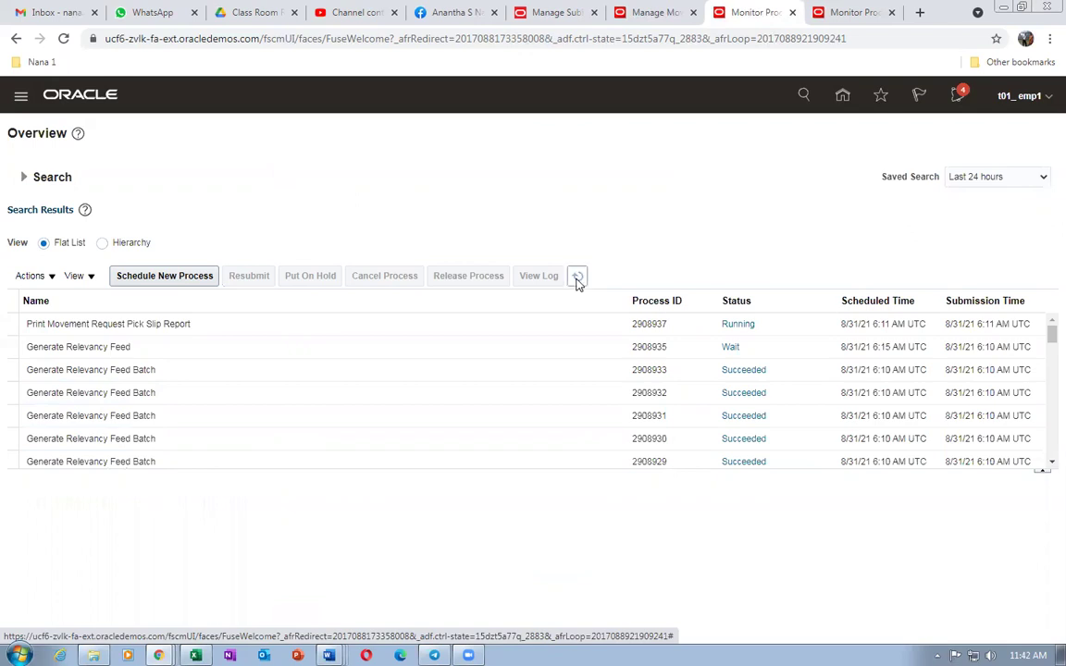
{"action": "left_click", "coordinate": [576, 279]}
{"action": "left_click", "coordinate": [356, 330]}
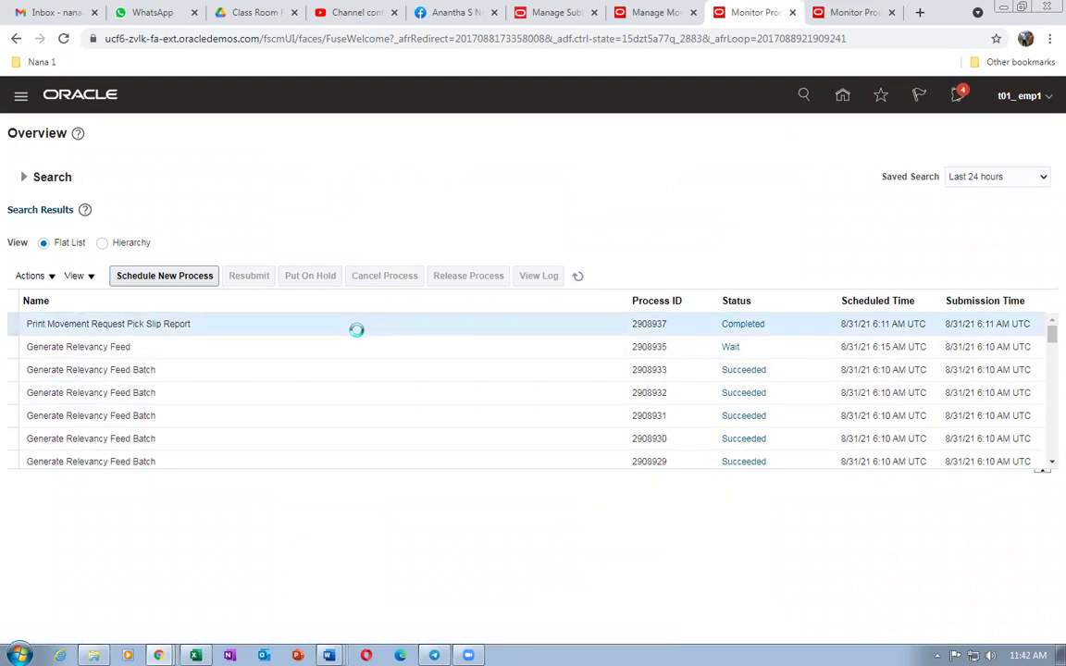
{"action": "left_click", "coordinate": [353, 331]}
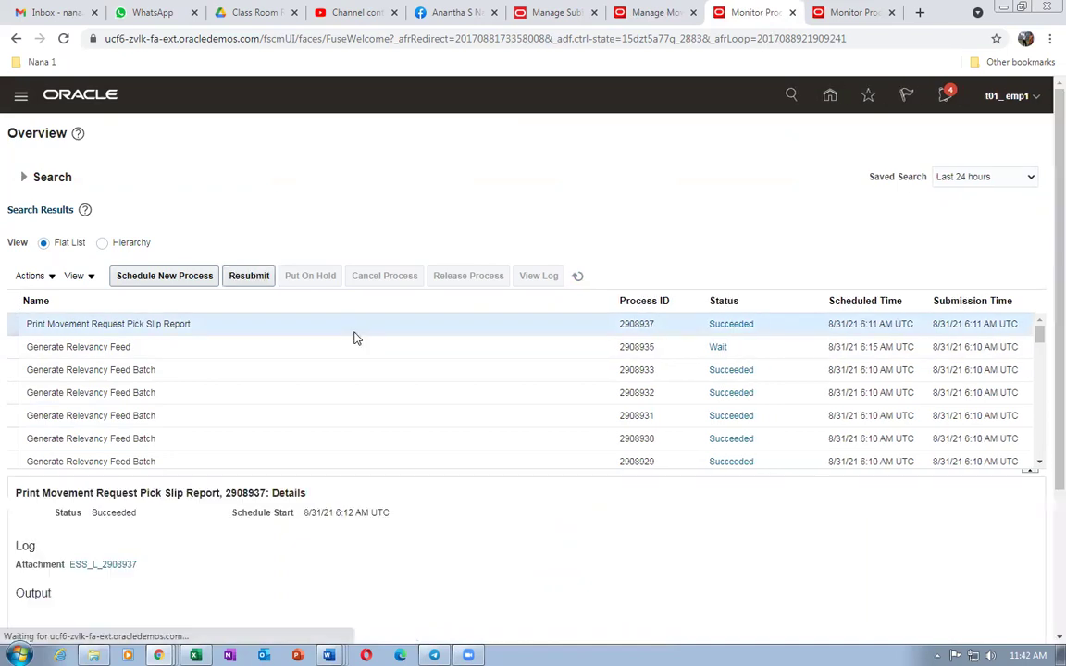
Republish the pick slip report output, export it as PDF, and open the downloaded file in the browser.
{"action": "scroll", "coordinate": [349, 542], "scroll_direction": "down", "scroll_amount": 1}
{"action": "scroll", "coordinate": [348, 542], "scroll_direction": "down", "scroll_amount": 2}
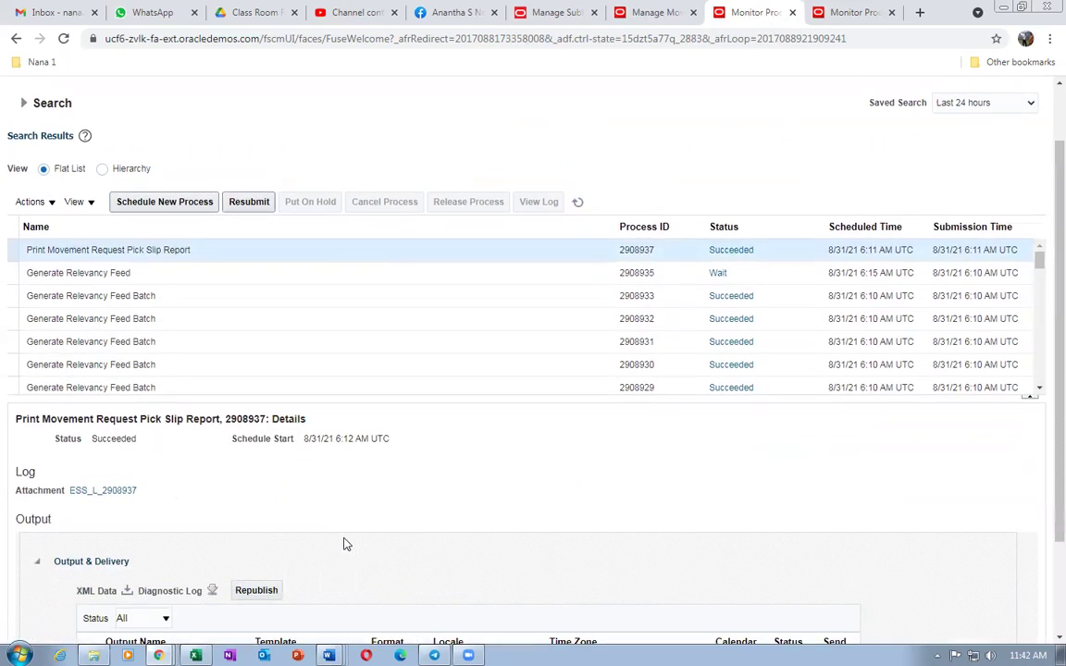
{"action": "left_click", "coordinate": [256, 592]}
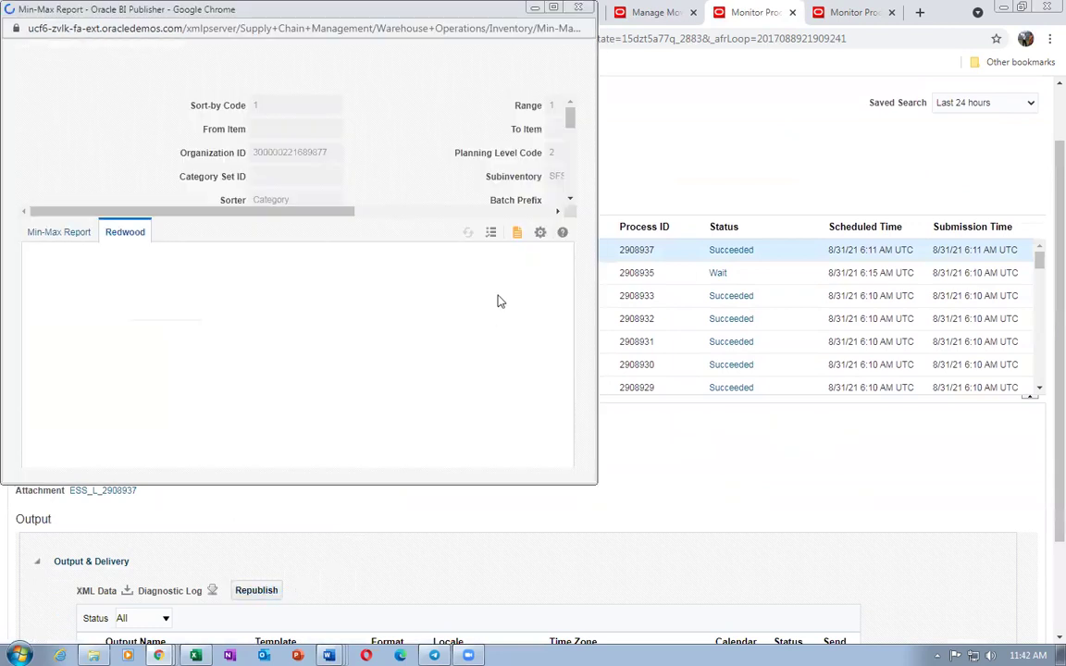
{"action": "left_click", "coordinate": [539, 234]}
{"action": "mouse_move", "coordinate": [523, 259]}
{"action": "left_click", "coordinate": [400, 281]}
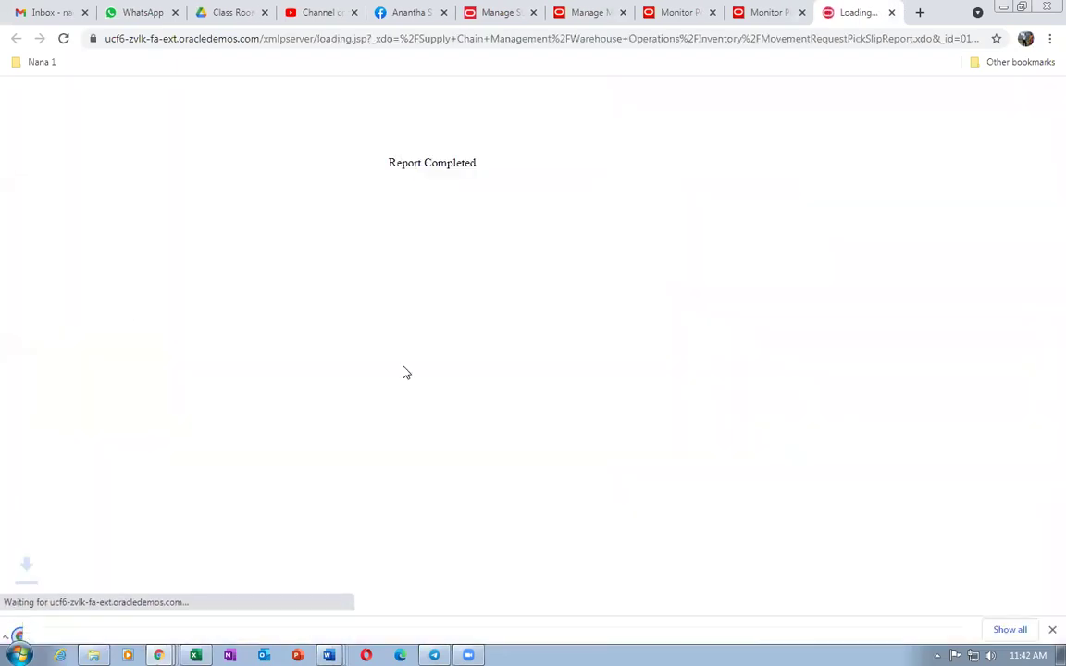
{"action": "left_click", "coordinate": [1008, 623]}
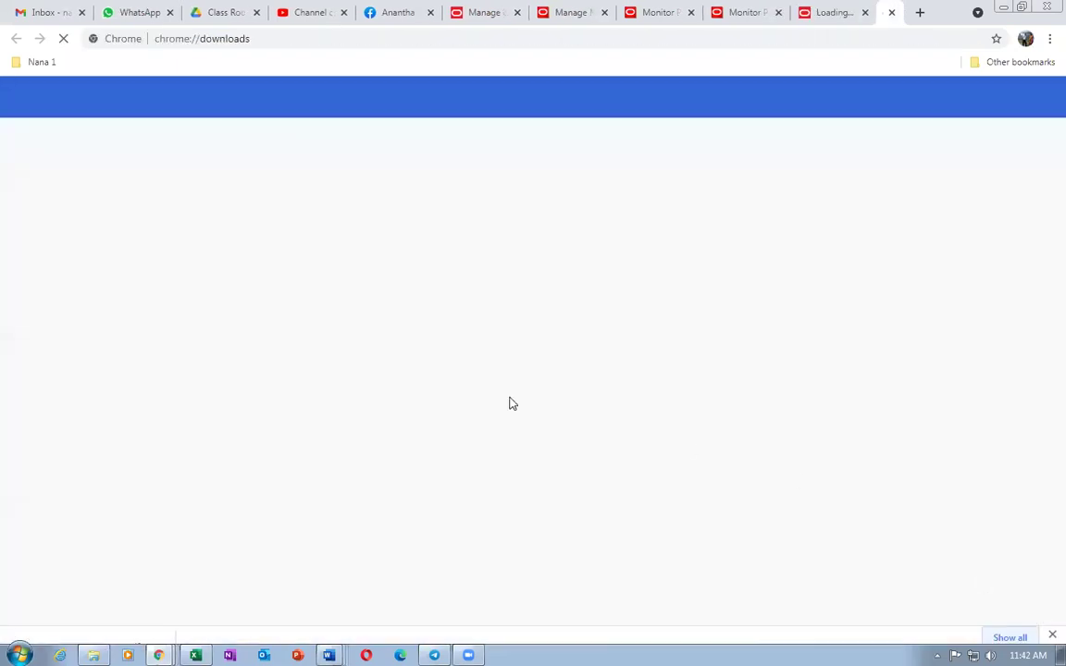
{"action": "left_click", "coordinate": [471, 189]}
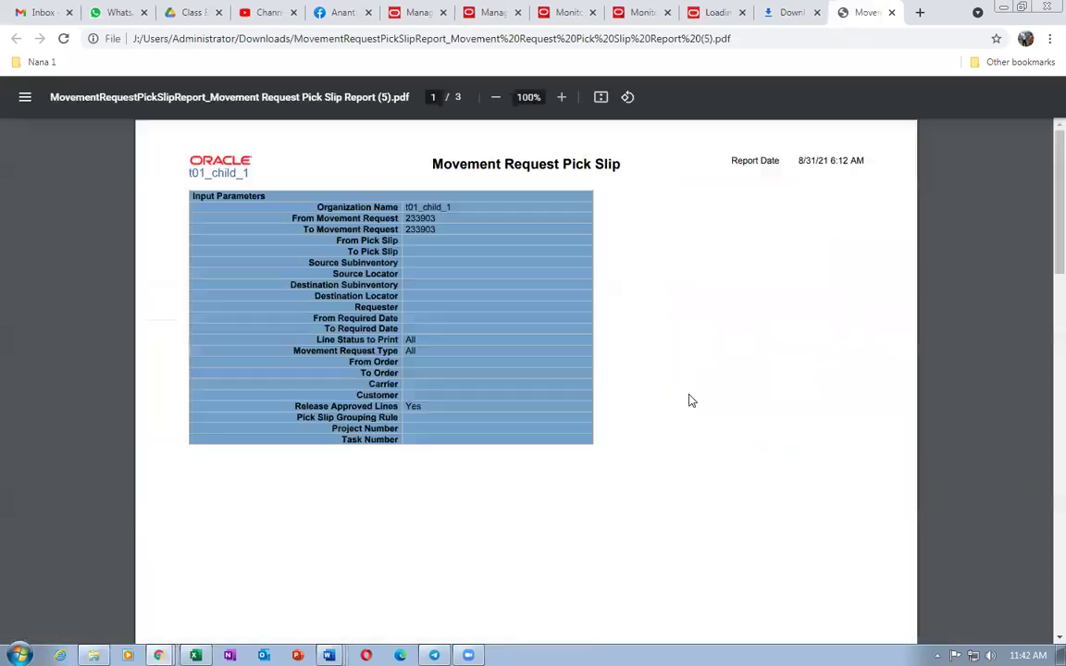
Review the pick slip PDF, checking the pick slip number, pick status, subinventories and quantities of both movement request lines.
{"action": "scroll", "coordinate": [688, 406], "scroll_direction": "down", "scroll_amount": 9}
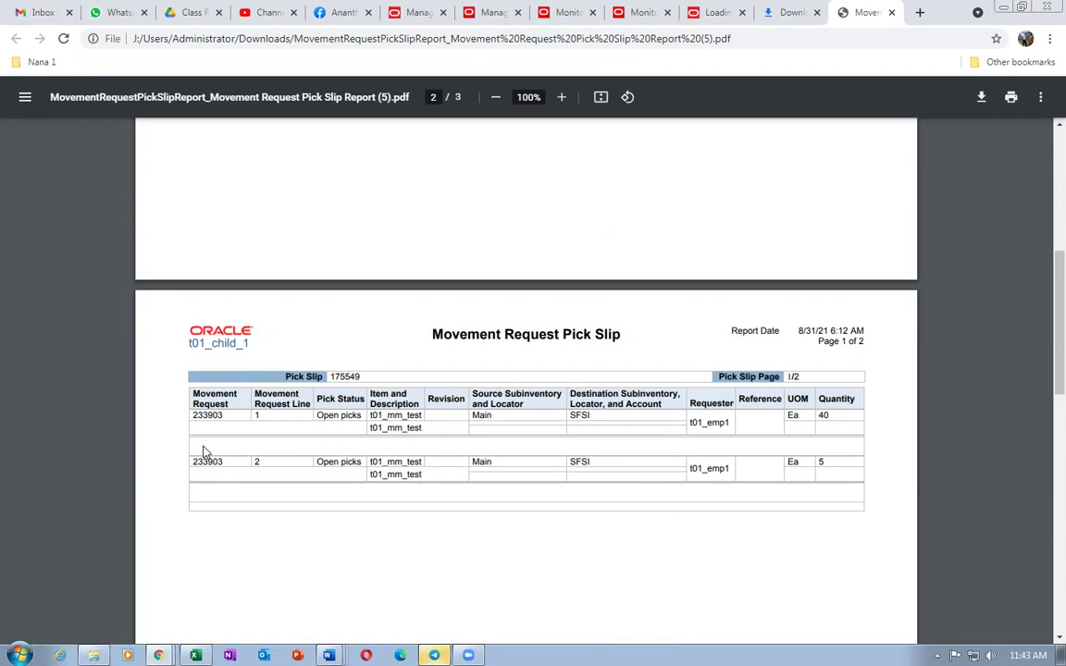
{"action": "double_click", "coordinate": [339, 377]}
{"action": "scroll", "coordinate": [863, 319], "scroll_direction": "down", "scroll_amount": 3}
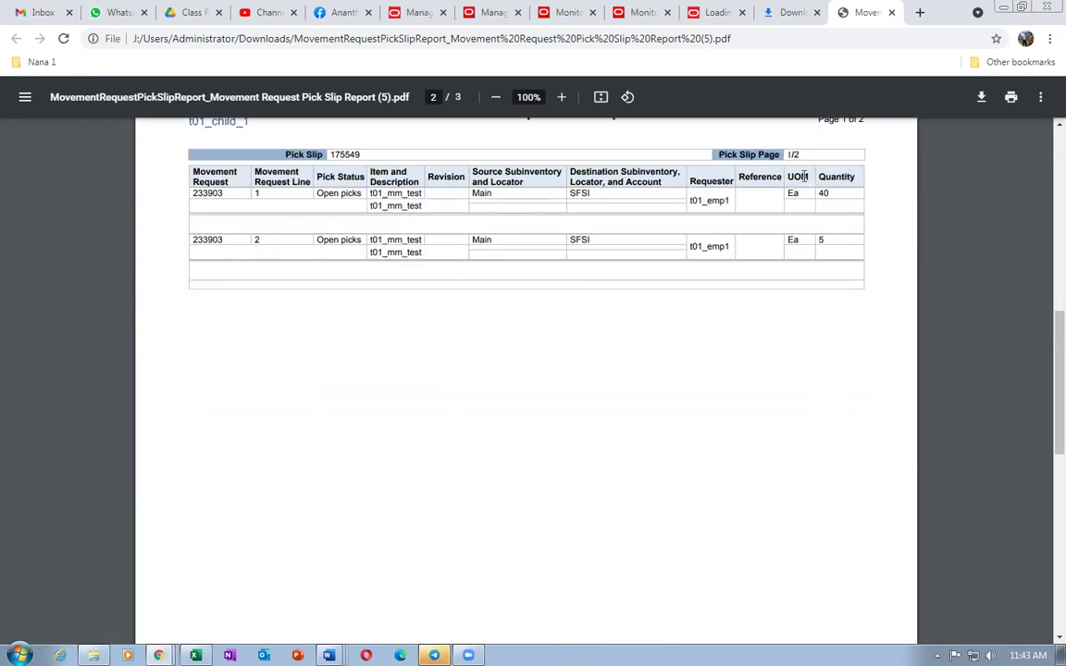
{"action": "scroll", "coordinate": [692, 380], "scroll_direction": "down", "scroll_amount": 6}
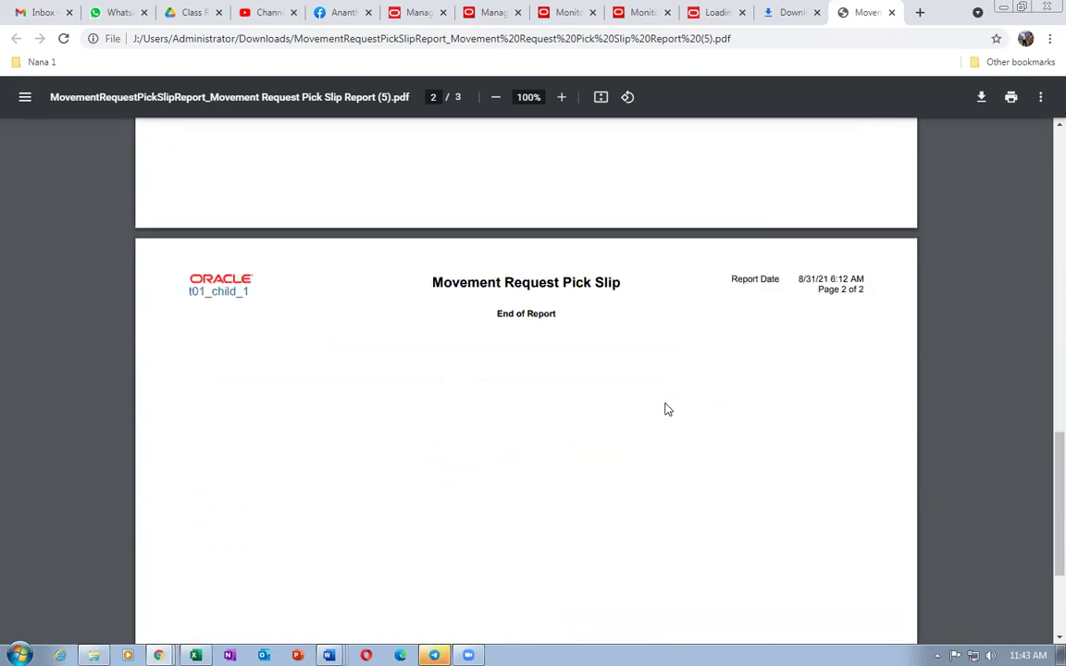
{"action": "scroll", "coordinate": [668, 409], "scroll_direction": "up", "scroll_amount": 12}
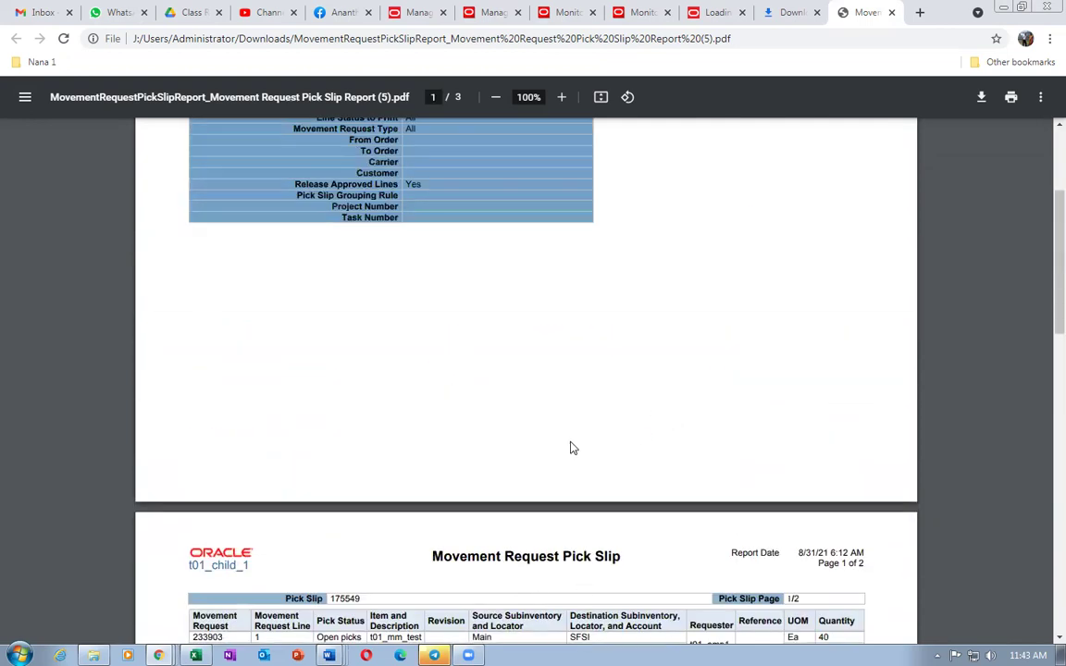
{"action": "scroll", "coordinate": [571, 446], "scroll_direction": "down", "scroll_amount": 3}
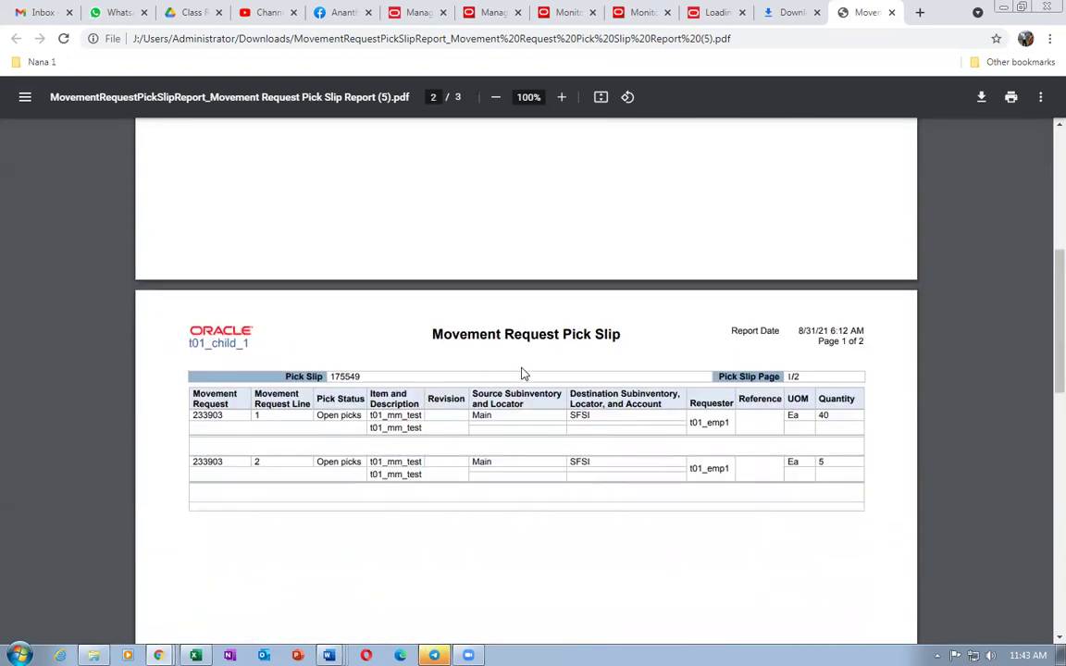
Close the report and downloads pages, and leave Manage Movement Requests for the Inventory Management overview.
{"action": "left_click", "coordinate": [892, 14]}
{"action": "left_click", "coordinate": [892, 14]}
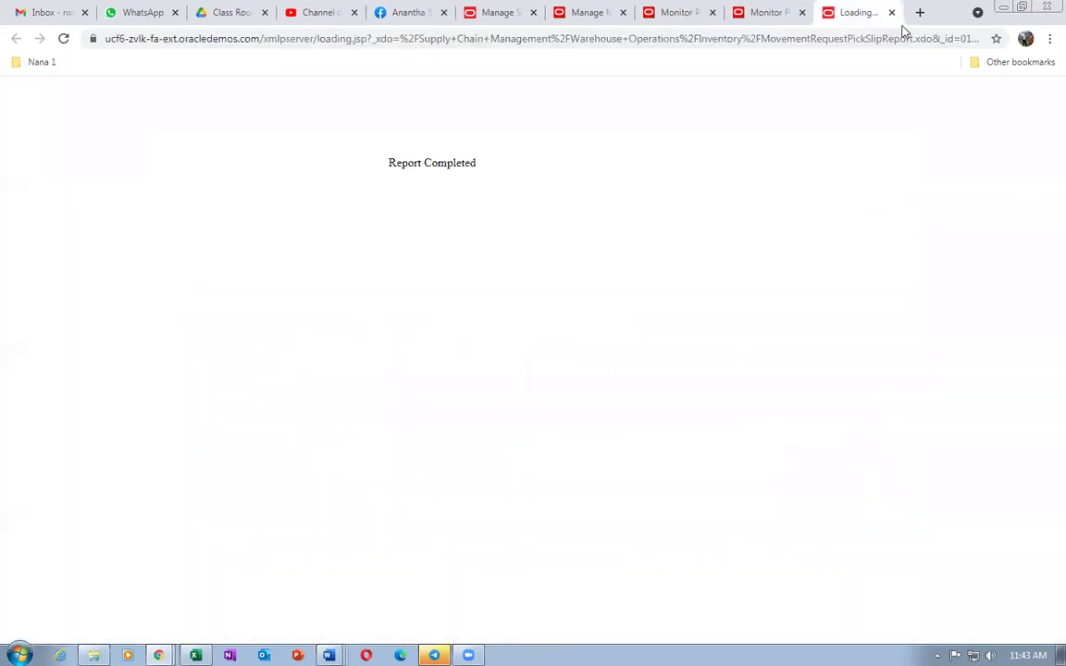
{"action": "left_click", "coordinate": [892, 13]}
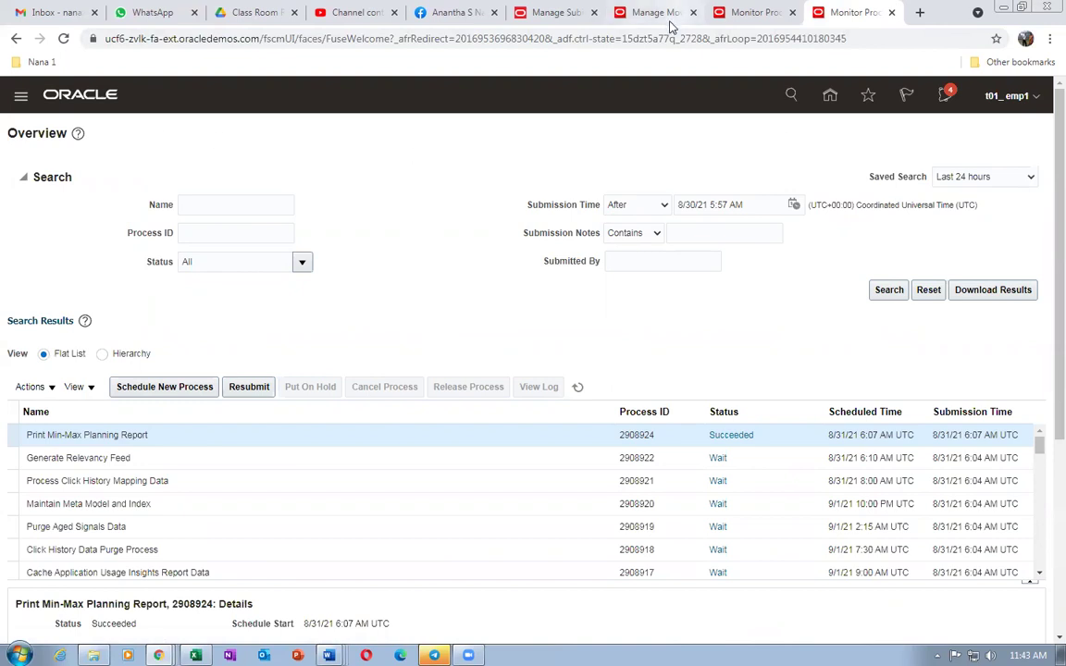
{"action": "left_click", "coordinate": [627, 13]}
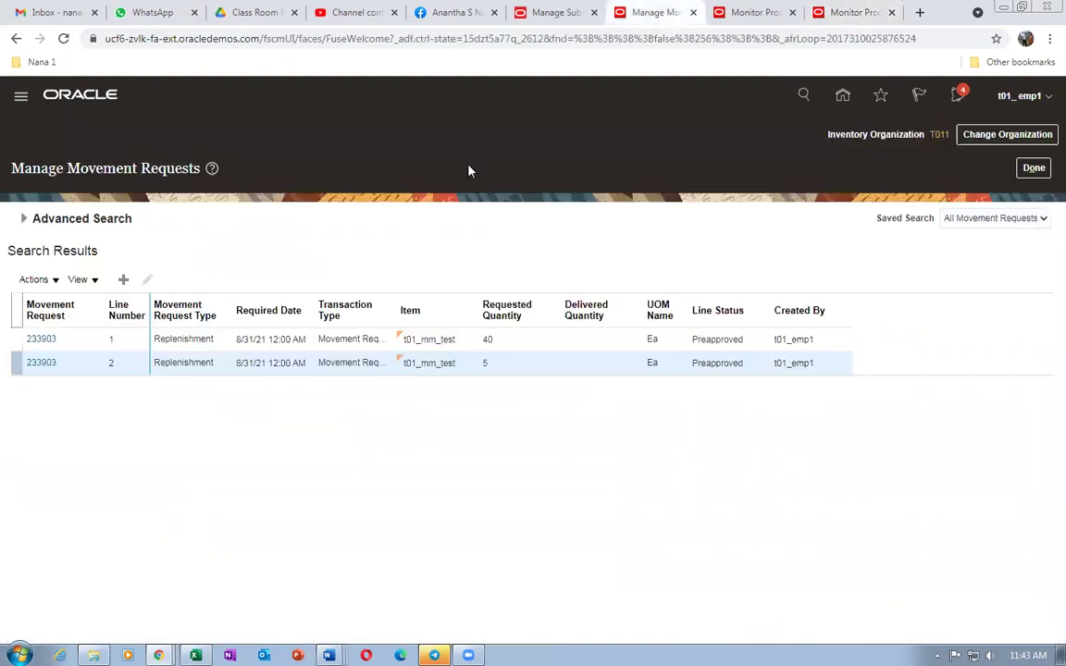
{"action": "left_click", "coordinate": [1034, 170]}
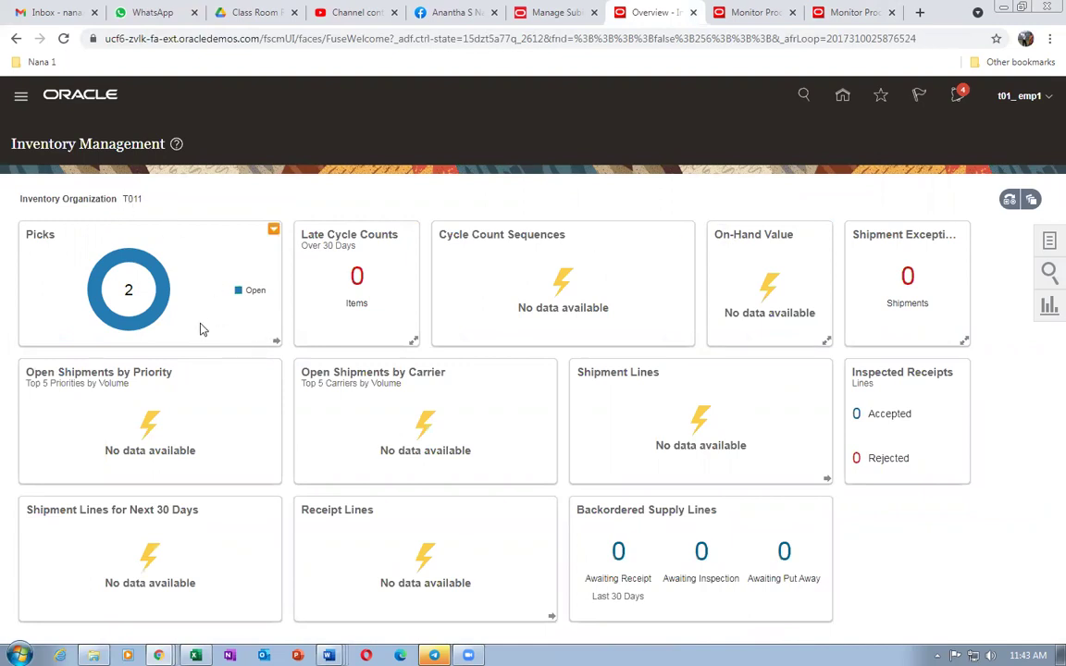
Open pick slip 175549 for confirmation from the open picks on the Inventory Management overview.
{"action": "mouse_move", "coordinate": [162, 315]}
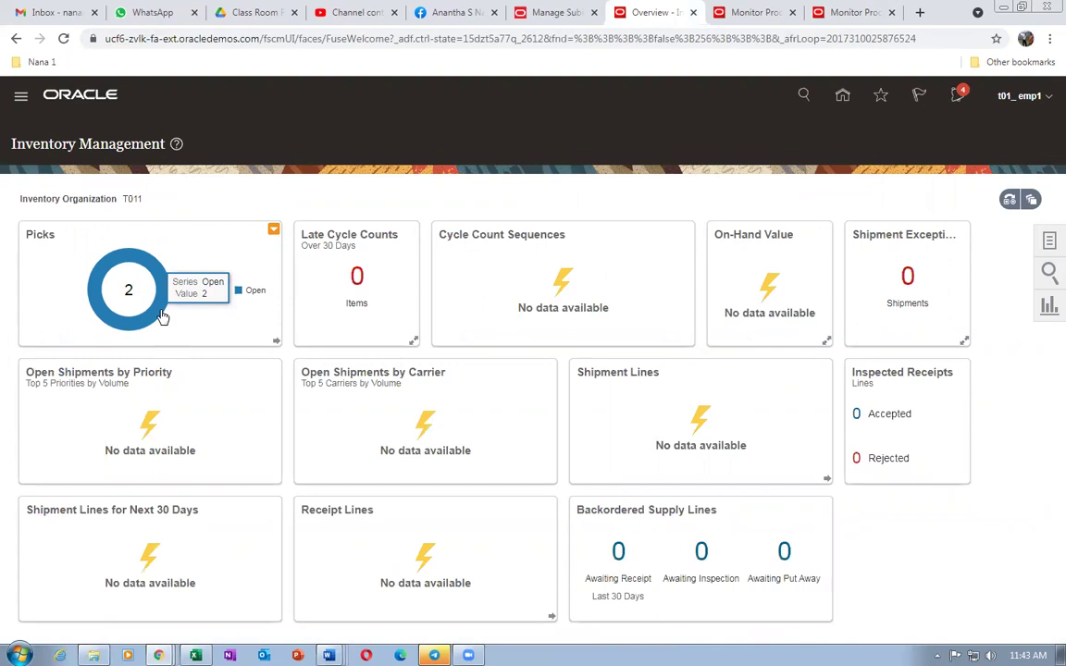
{"action": "left_click", "coordinate": [162, 316]}
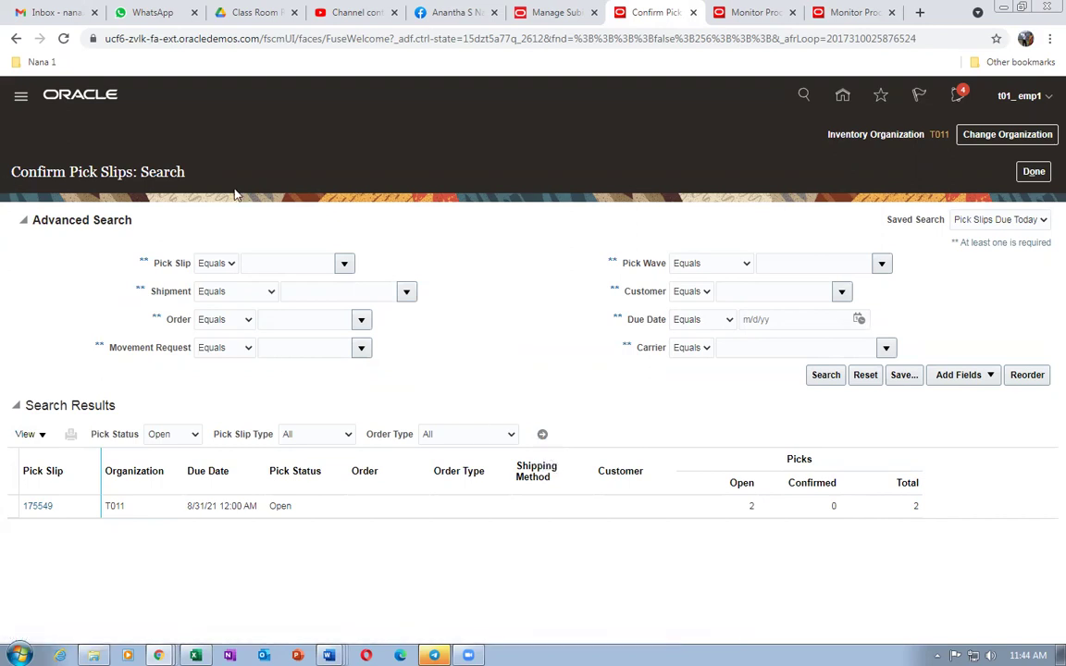
{"action": "left_click", "coordinate": [38, 507]}
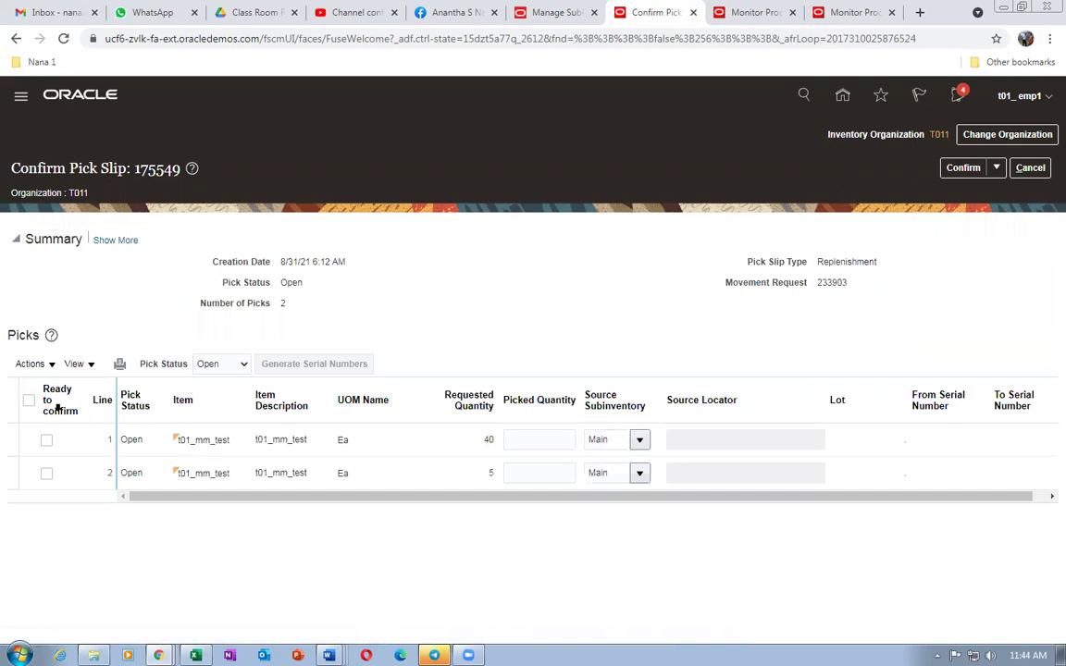
Mark both picks ready to confirm and set the picked quantities to 40 for line 1 and 5 for line 2.
{"action": "left_click", "coordinate": [29, 400]}
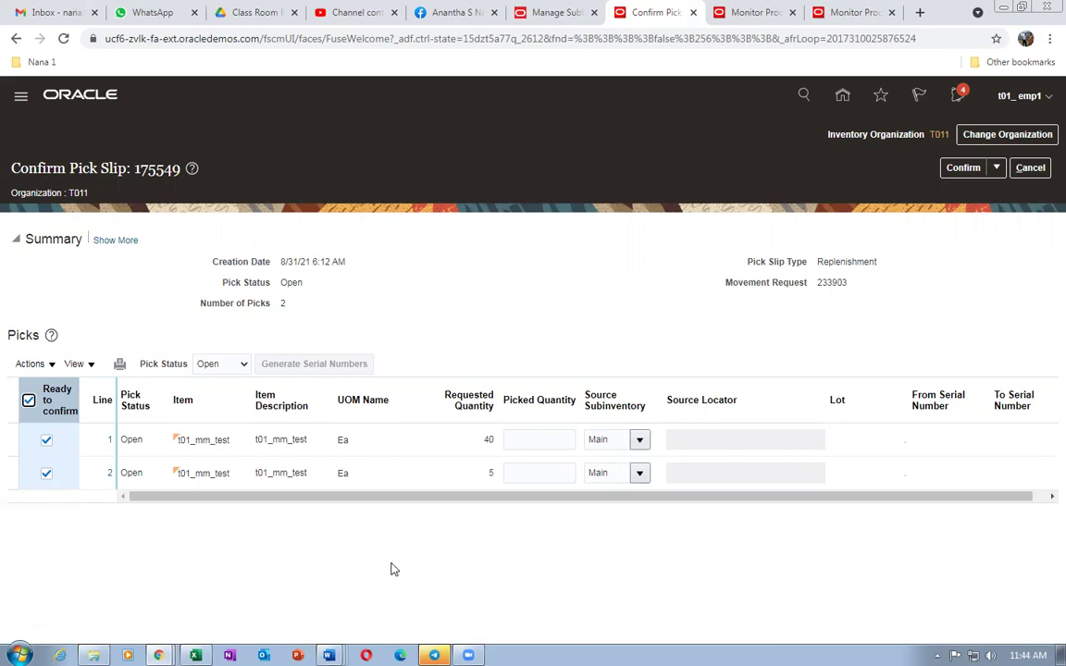
{"action": "left_click", "coordinate": [530, 440]}
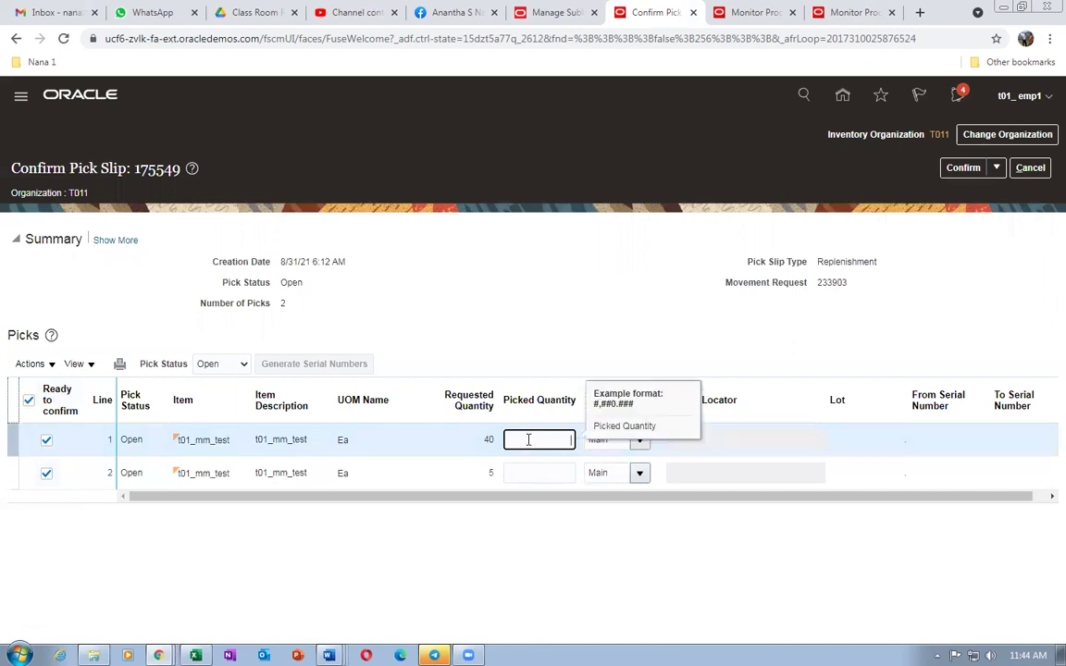
{"action": "type", "text": "40"}
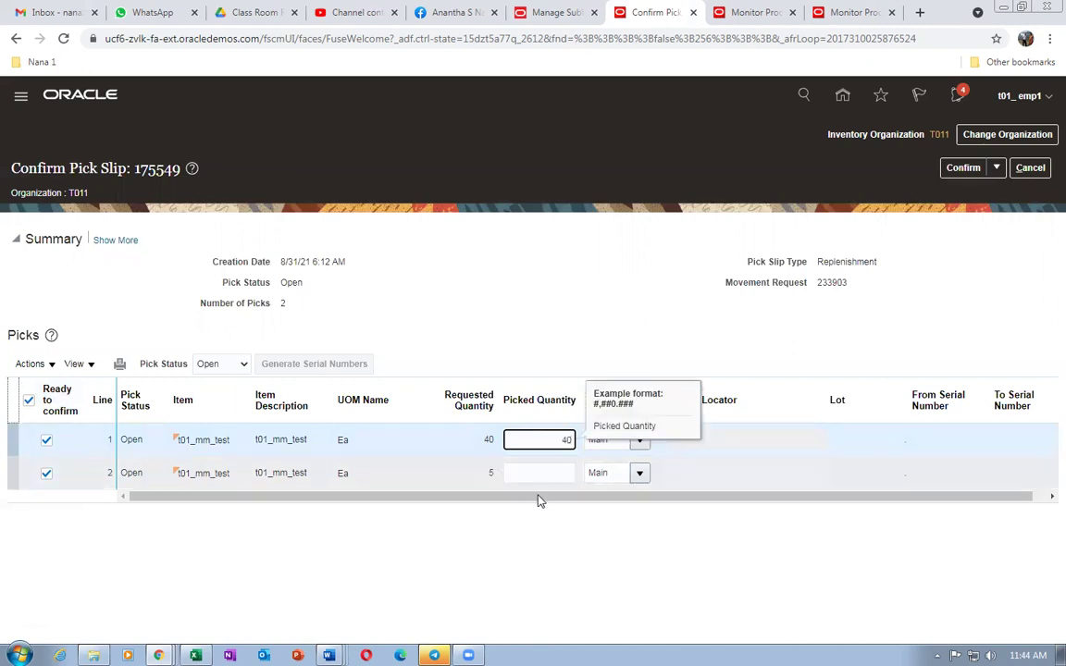
{"action": "left_click", "coordinate": [538, 473]}
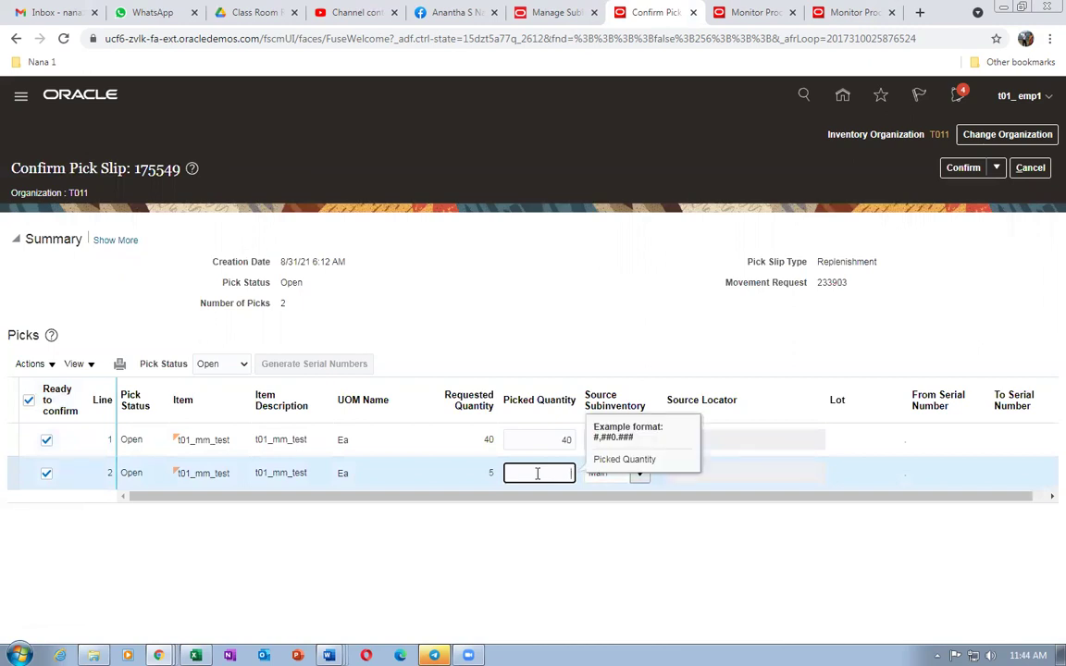
{"action": "type", "text": "5"}
{"action": "key", "text": "Tab"}
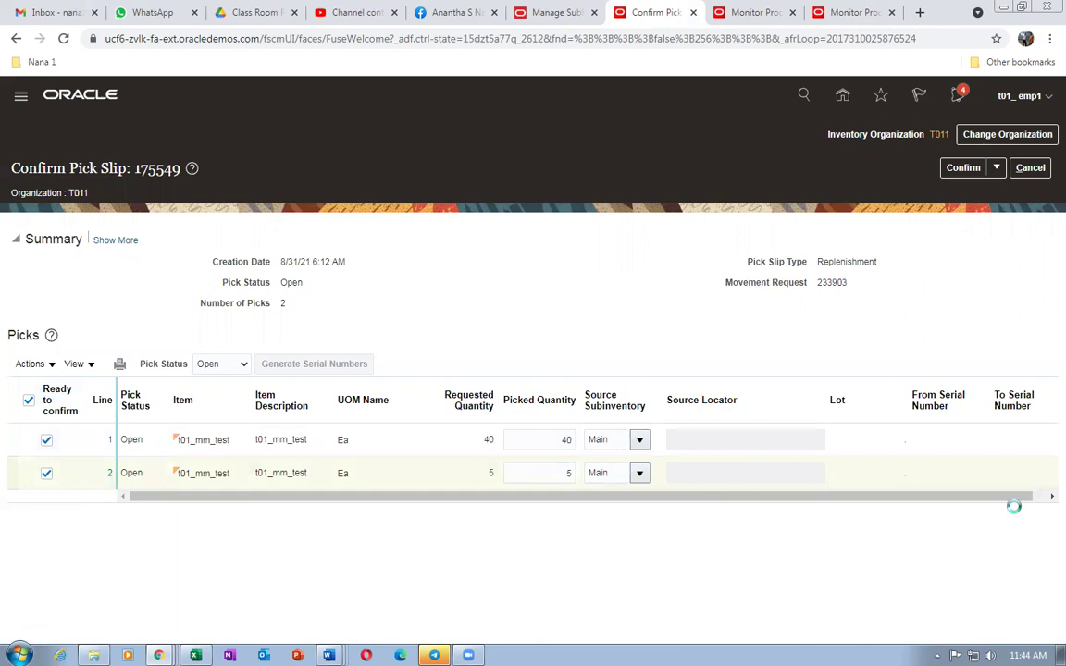
Confirm and close the pick slip, and return to the Inventory Management overview.
{"action": "left_click", "coordinate": [996, 167]}
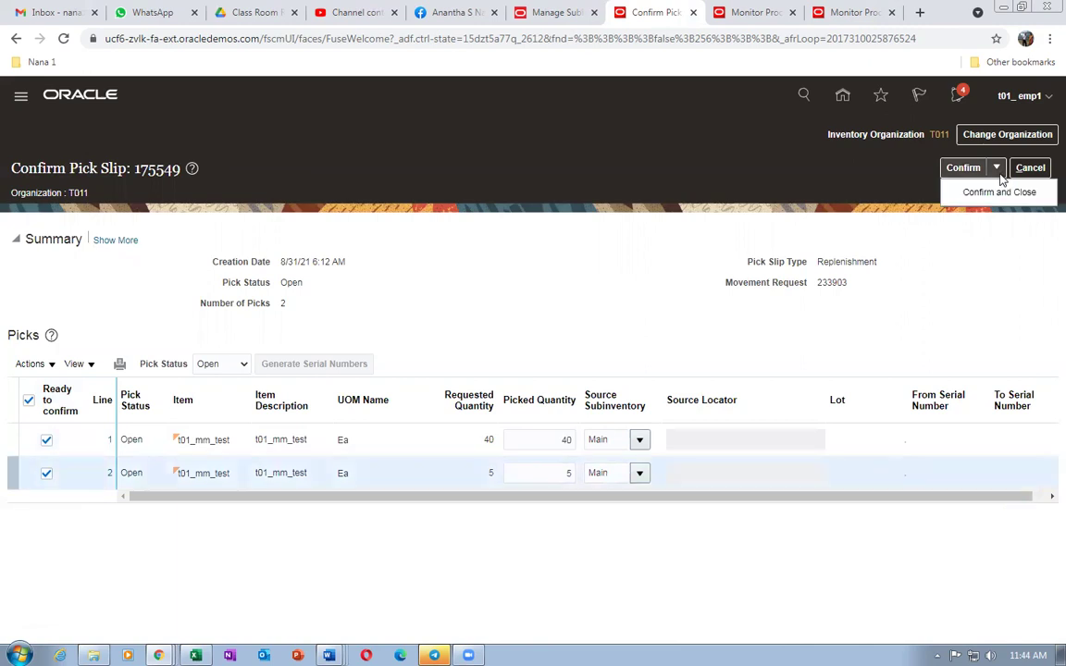
{"action": "left_click", "coordinate": [1000, 191]}
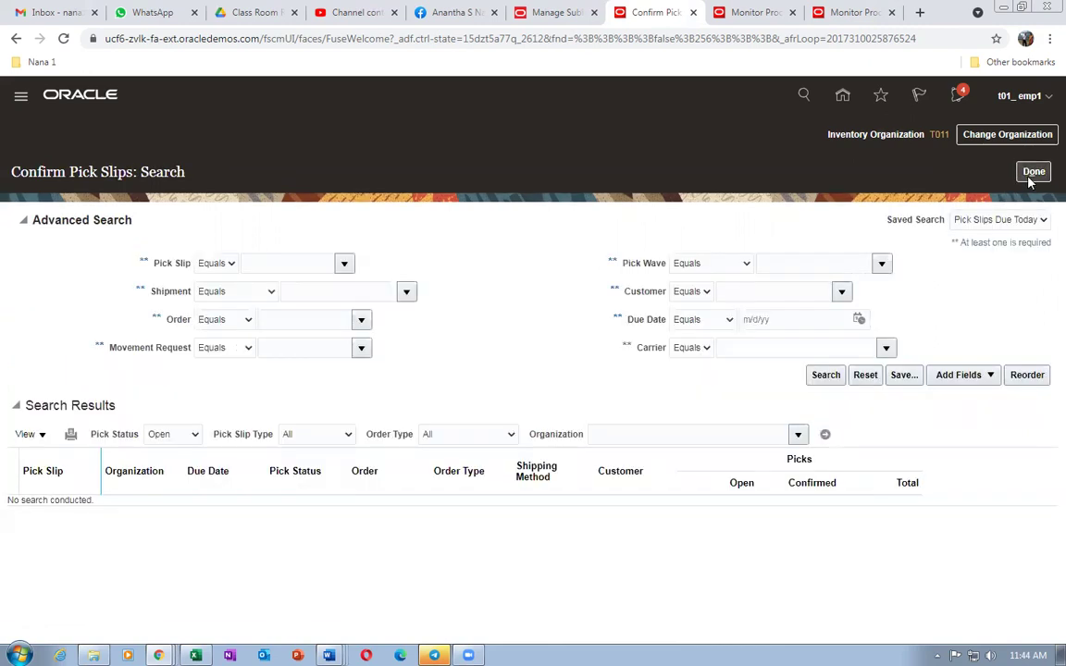
{"action": "left_click", "coordinate": [1033, 175]}
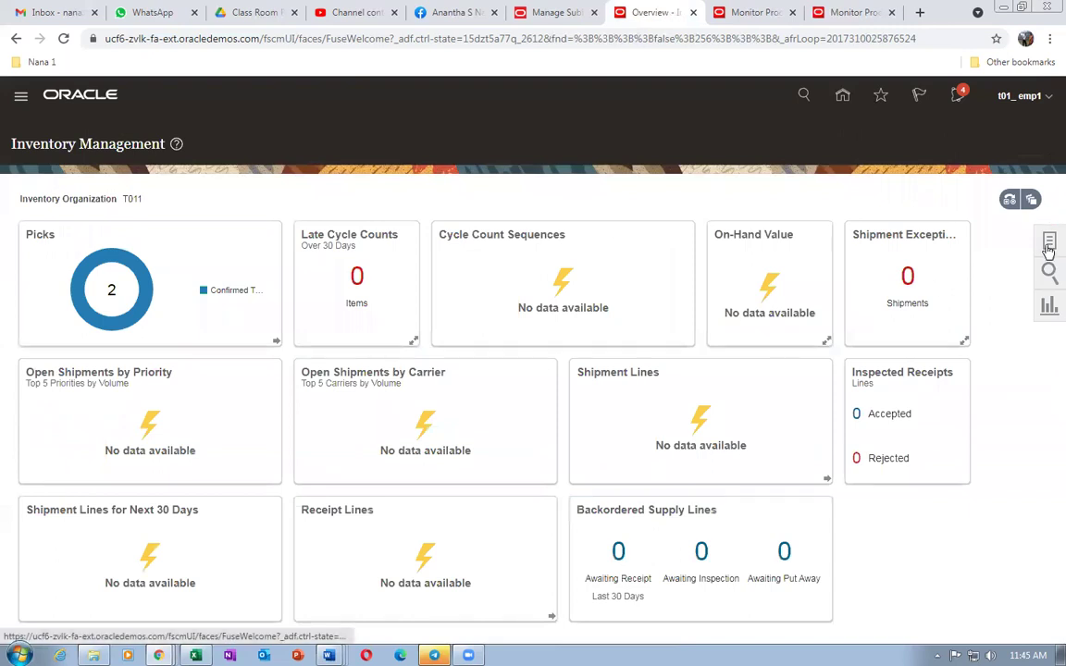
Search Manage Item Quantities for item t01_mm_test in organization T011.
{"action": "left_click", "coordinate": [1048, 245]}
{"action": "left_click", "coordinate": [957, 168]}
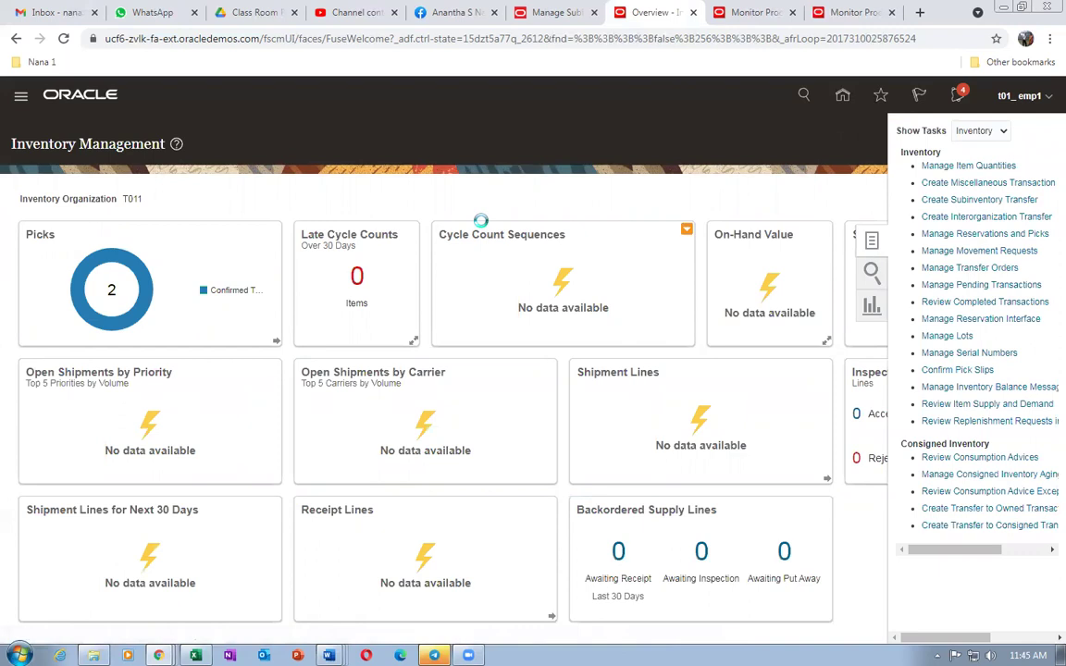
{"action": "left_click", "coordinate": [160, 262]}
{"action": "type", "text": "t01_mm_test"}
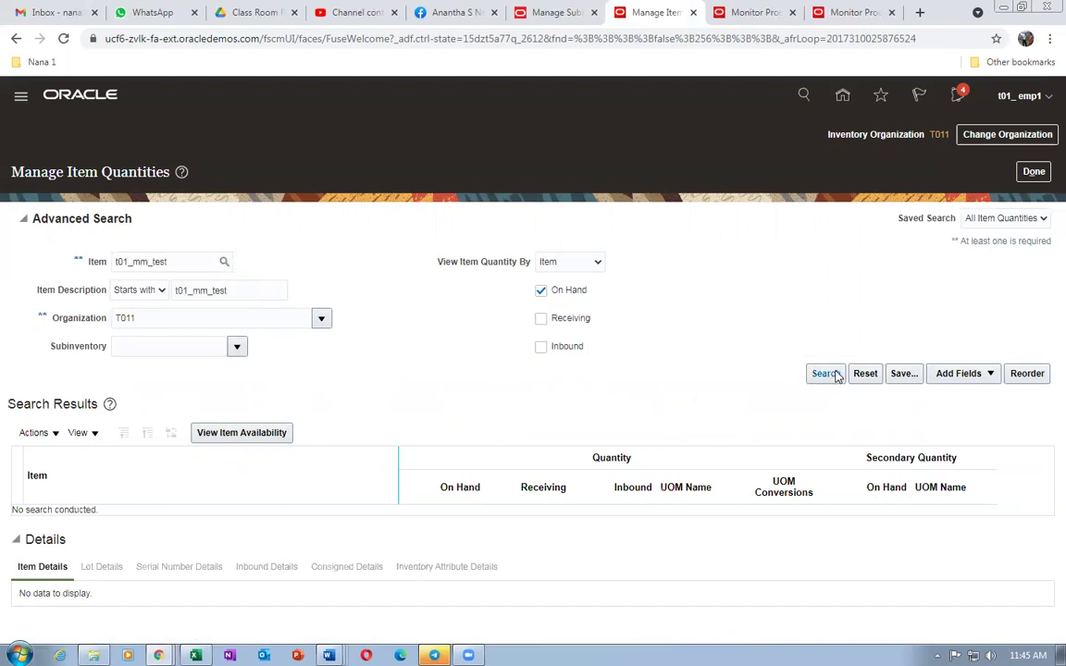
{"action": "left_click", "coordinate": [835, 374]}
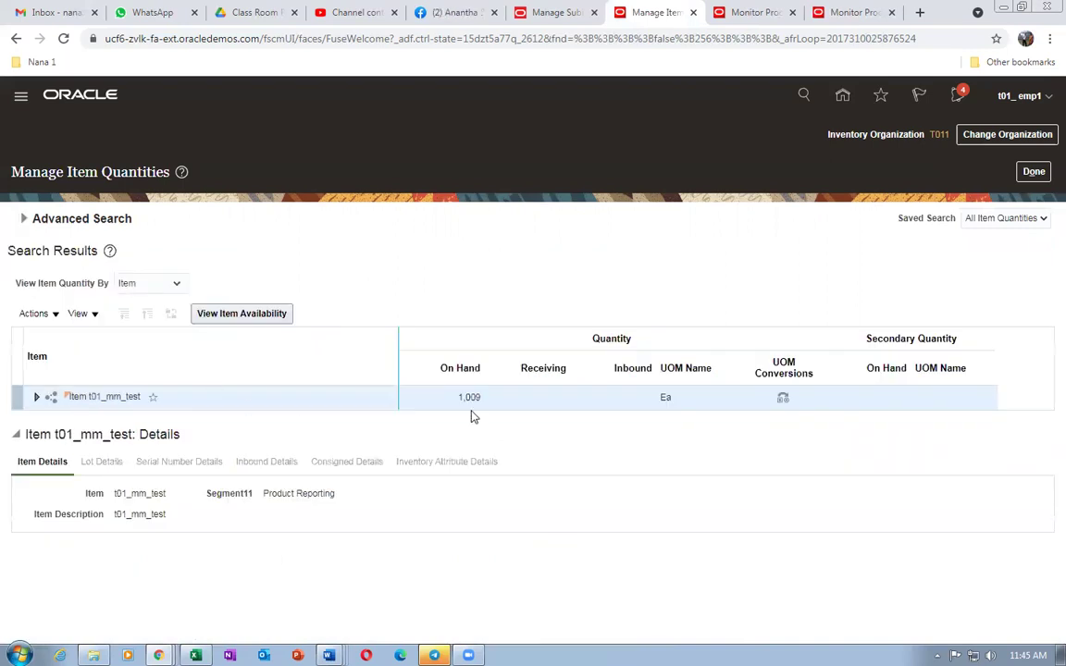
Expand t01_mm_test to subinventory level and examine the on-hand quantities in Main and SFSI.
{"action": "left_click", "coordinate": [37, 397]}
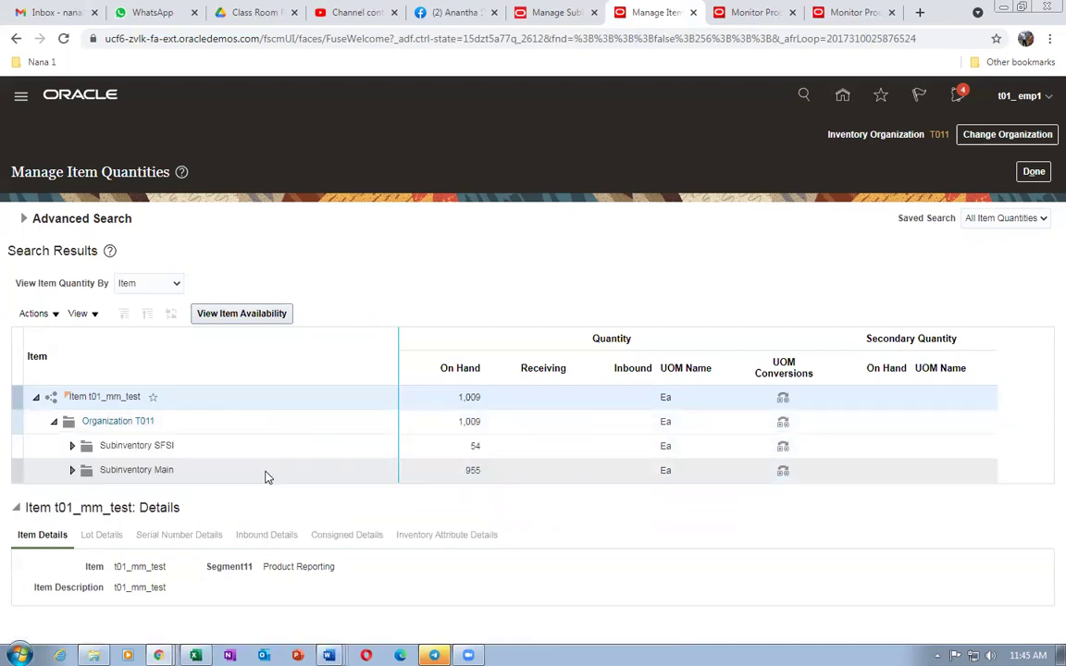
{"action": "left_click", "coordinate": [215, 472]}
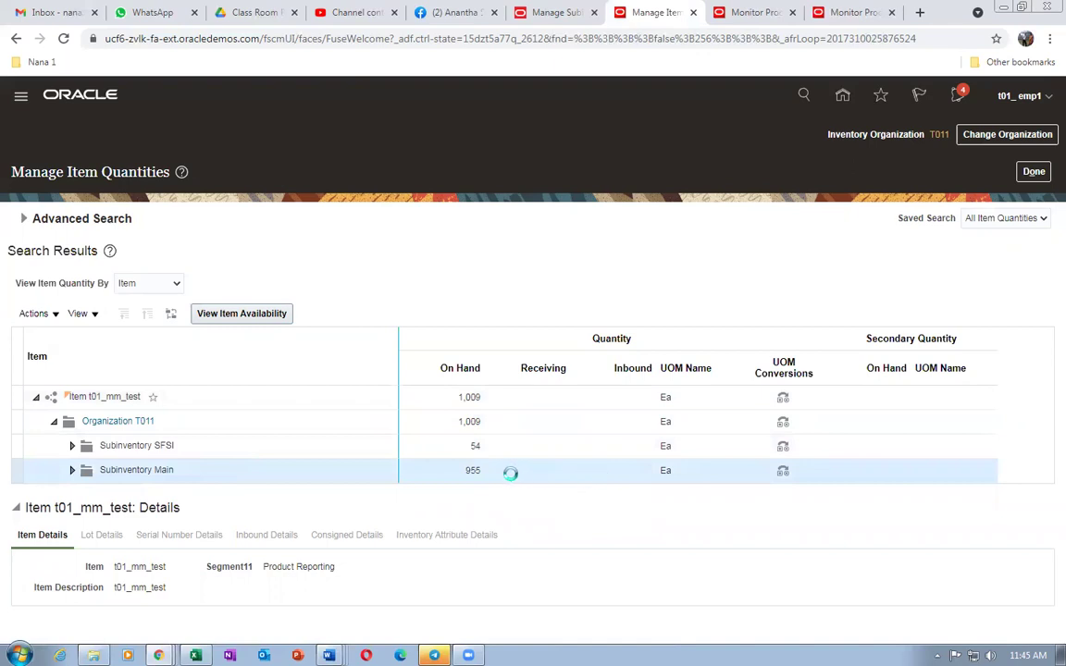
{"action": "left_click", "coordinate": [515, 446]}
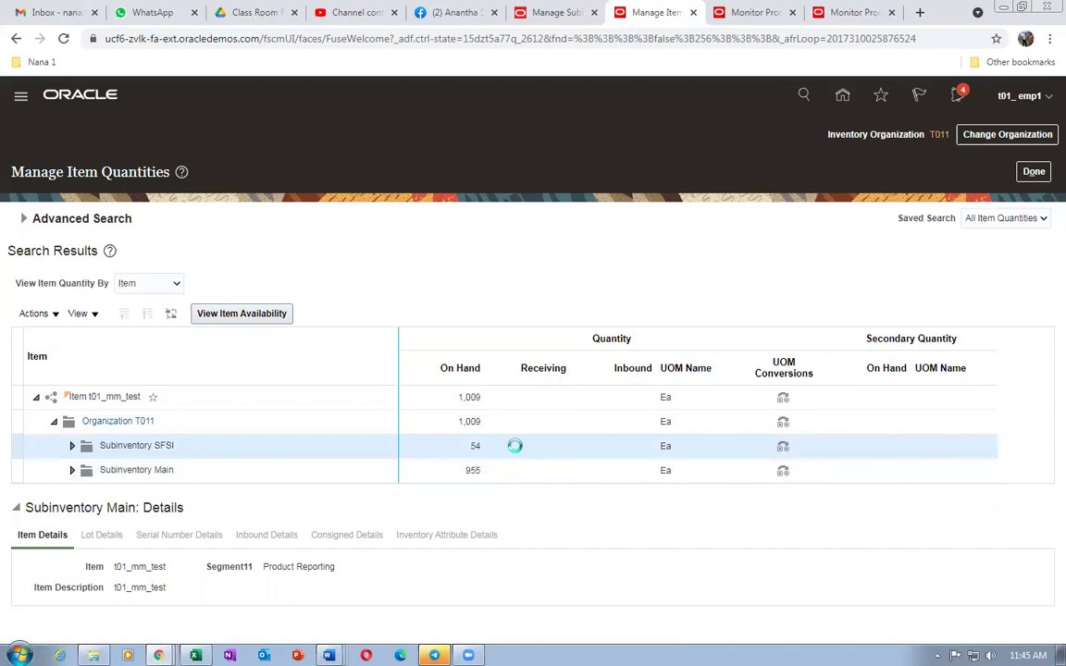
Switch to the Min_Max_Planning document in Word.
{"action": "key", "text": "alt+Tab"}
{"action": "key", "text": "alt+Tab"}
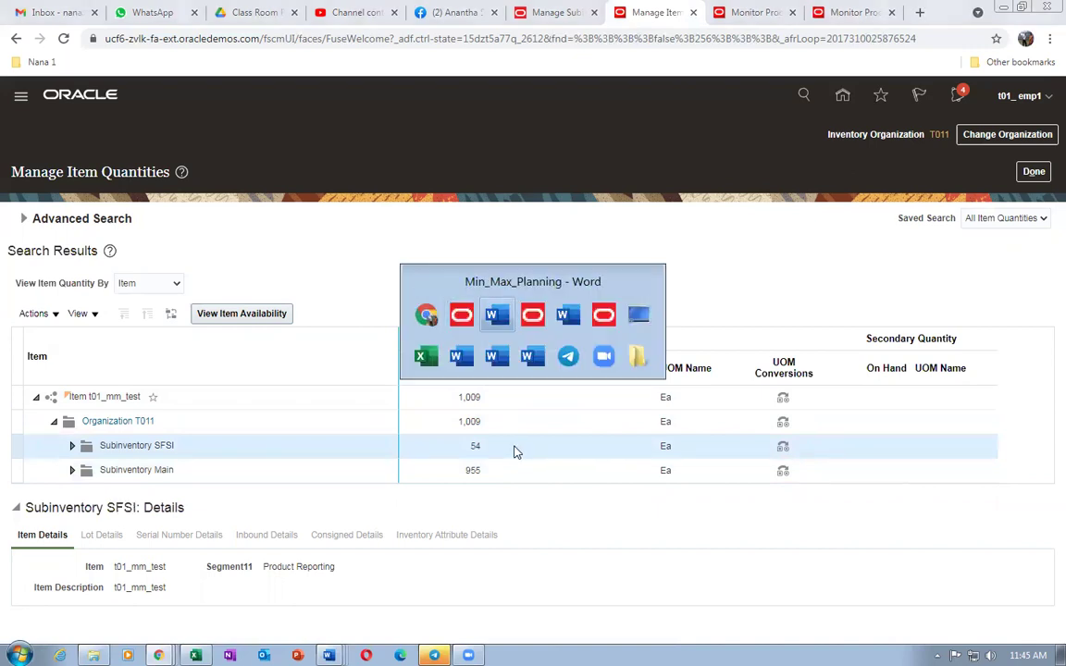